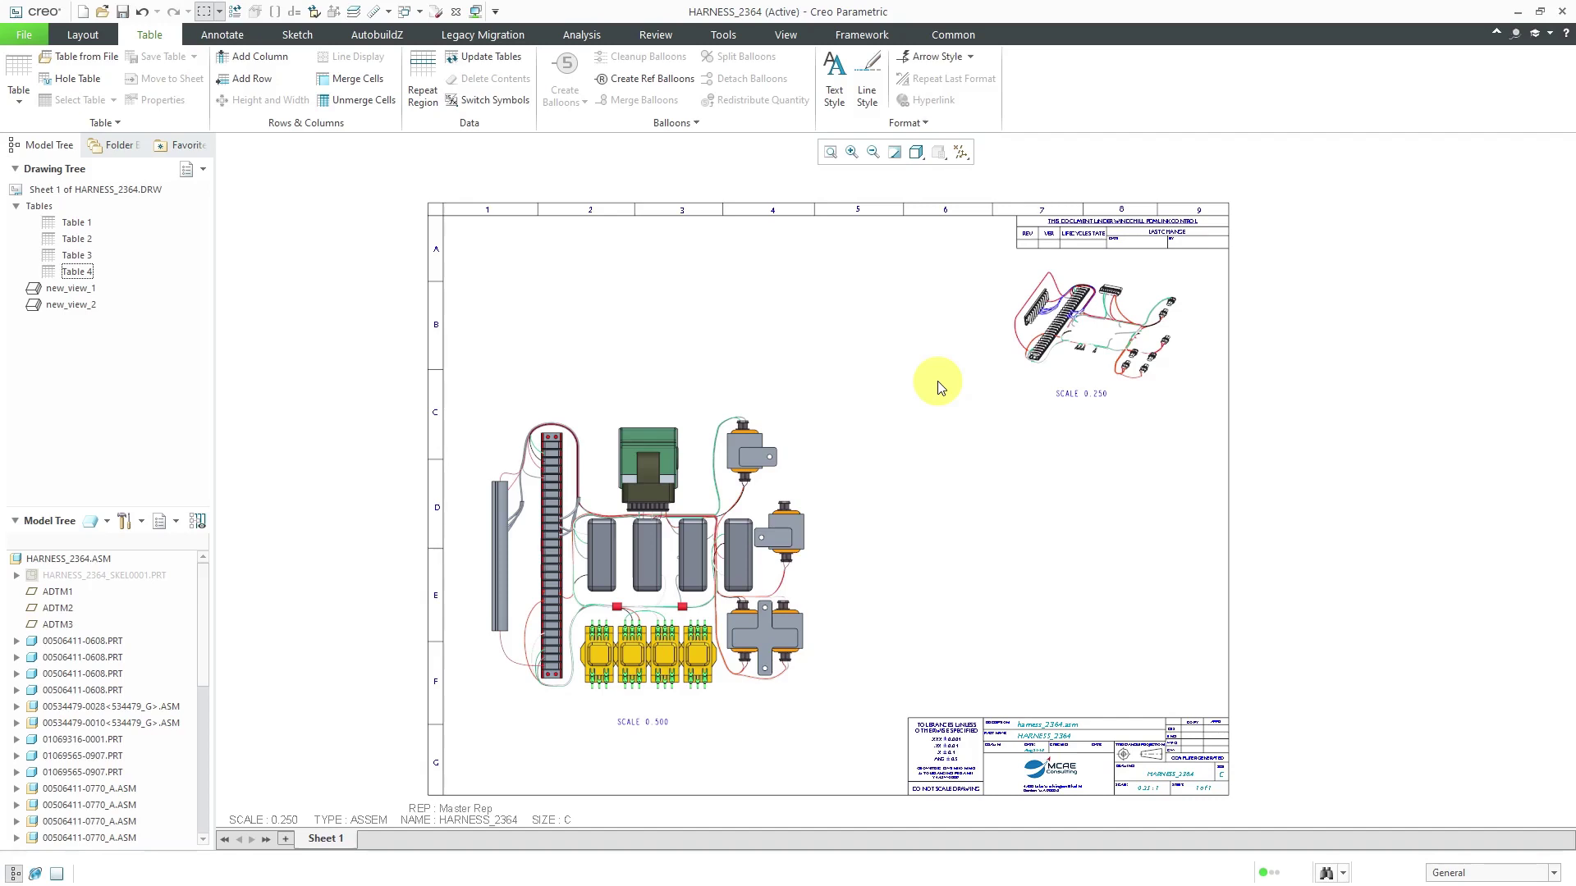
Insert a table with three columns and two rows in the empty area below the small 0.250-scale harness view.
{"action": "scroll", "coordinate": [730, 531], "scroll_direction": "up", "scroll_amount": 2}
{"action": "scroll", "coordinate": [722, 532], "scroll_direction": "down", "scroll_amount": 2}
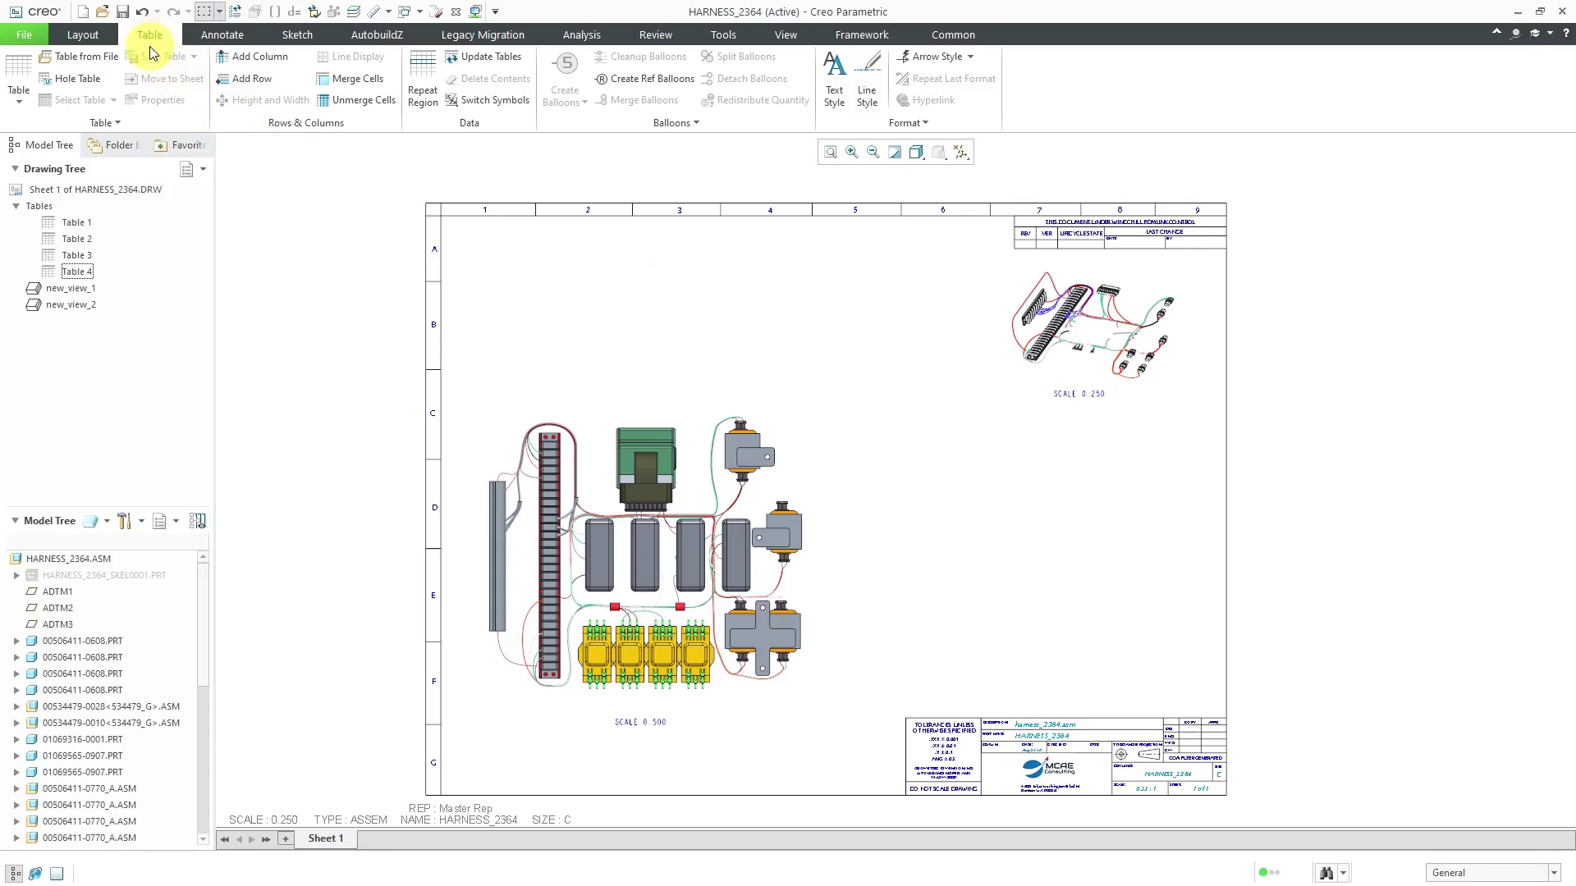
{"action": "left_click", "coordinate": [19, 105]}
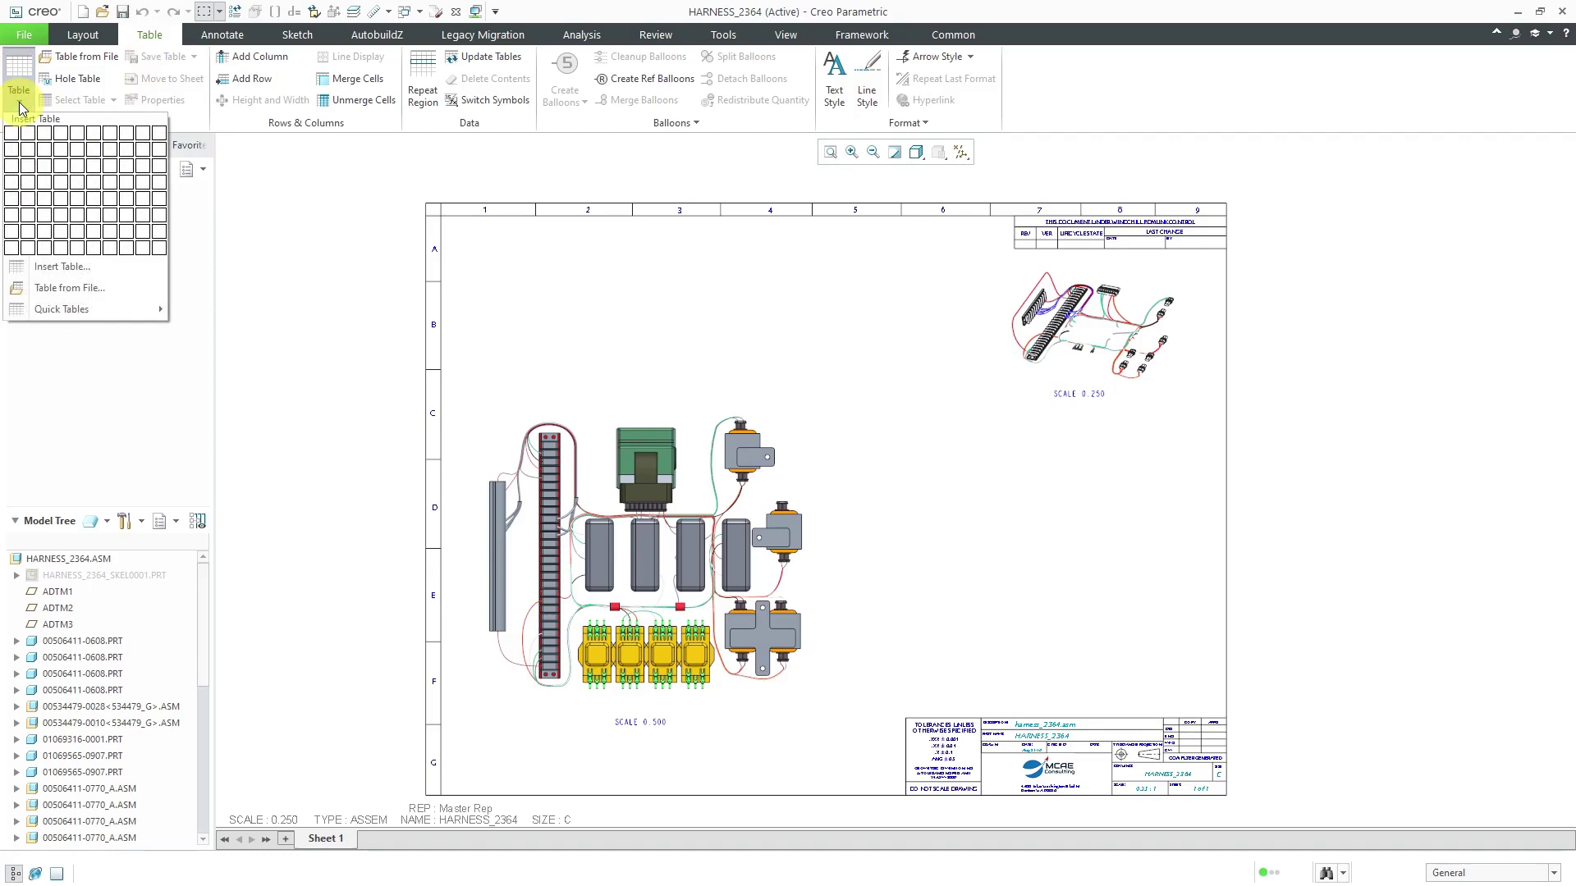
{"action": "left_click", "coordinate": [45, 153]}
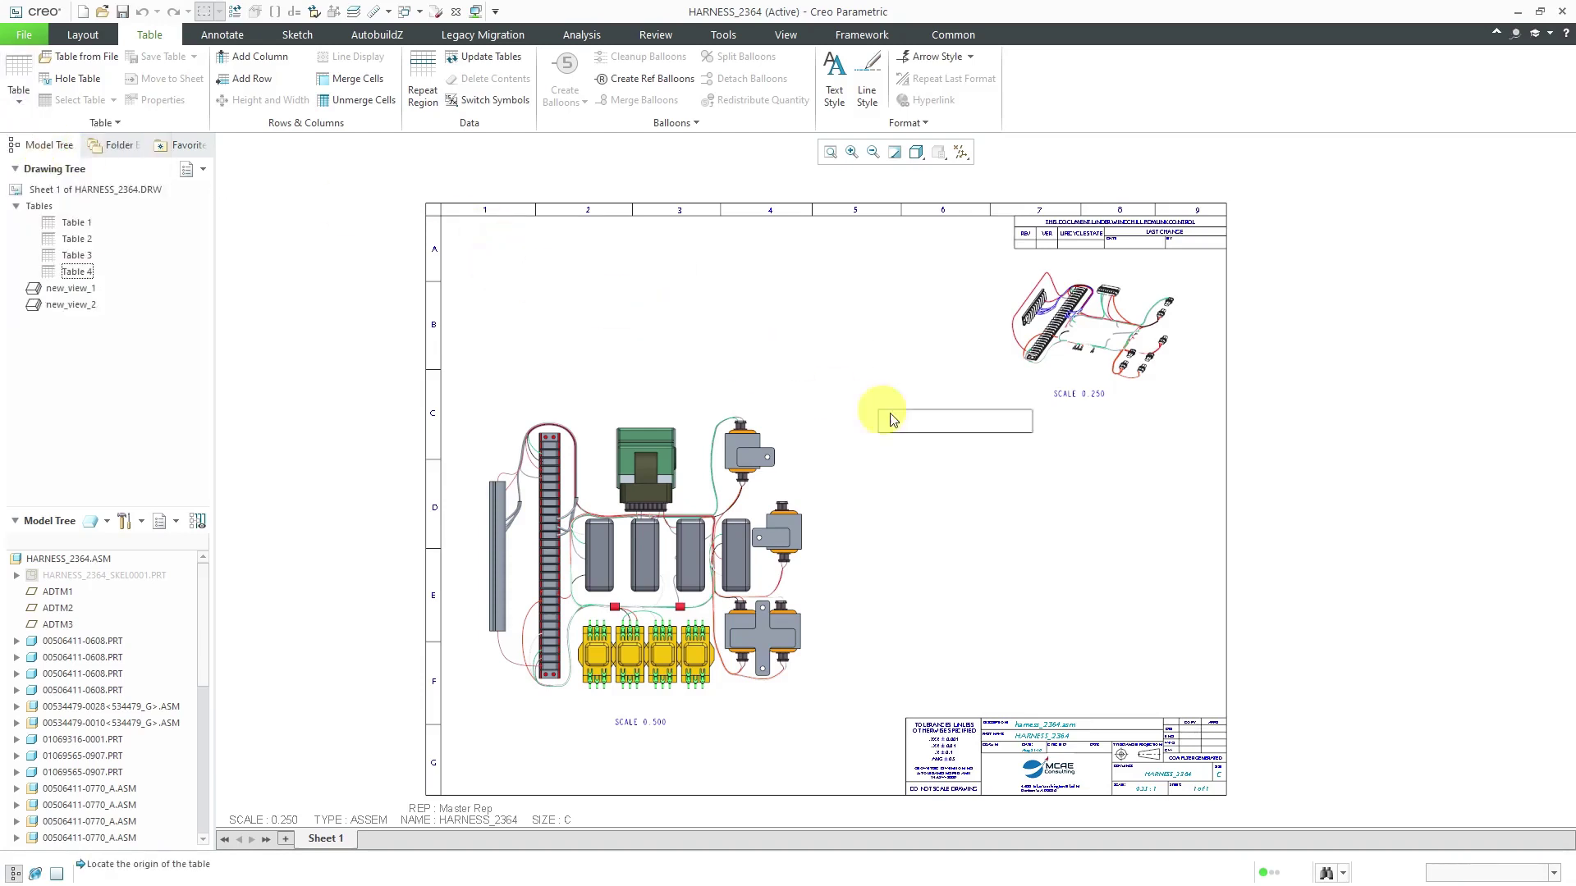
{"action": "left_click", "coordinate": [922, 434]}
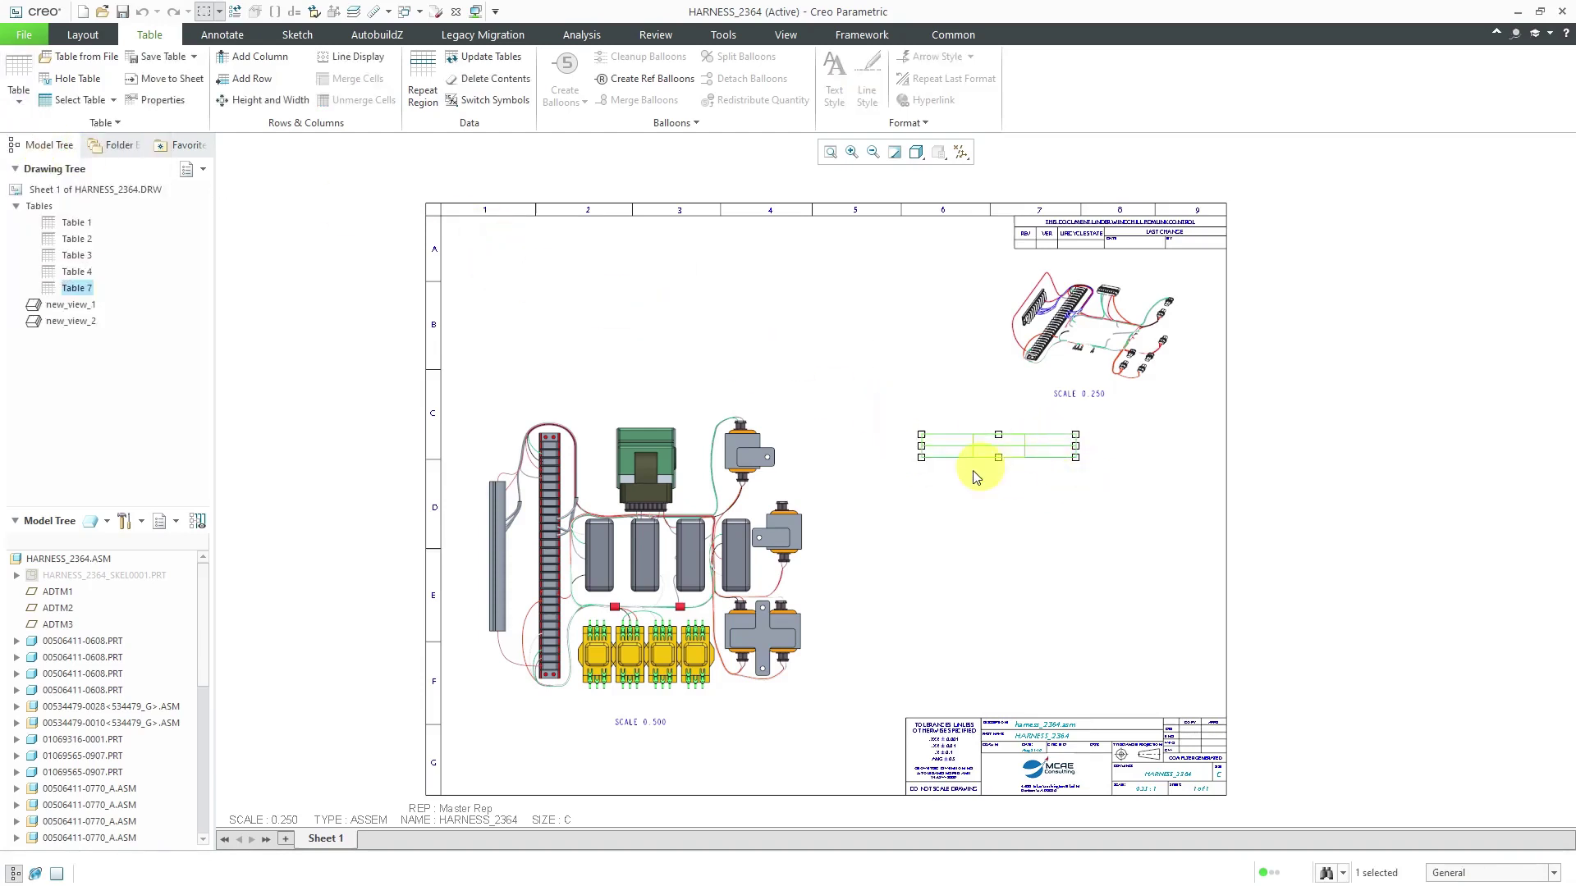
Enter the heading INDEX in the first cell of the new table's upper row.
{"action": "scroll", "coordinate": [967, 460], "scroll_direction": "up", "scroll_amount": 3}
{"action": "scroll", "coordinate": [965, 450], "scroll_direction": "up", "scroll_amount": 3}
{"action": "left_click", "coordinate": [1079, 580]}
{"action": "left_click", "coordinate": [903, 380]}
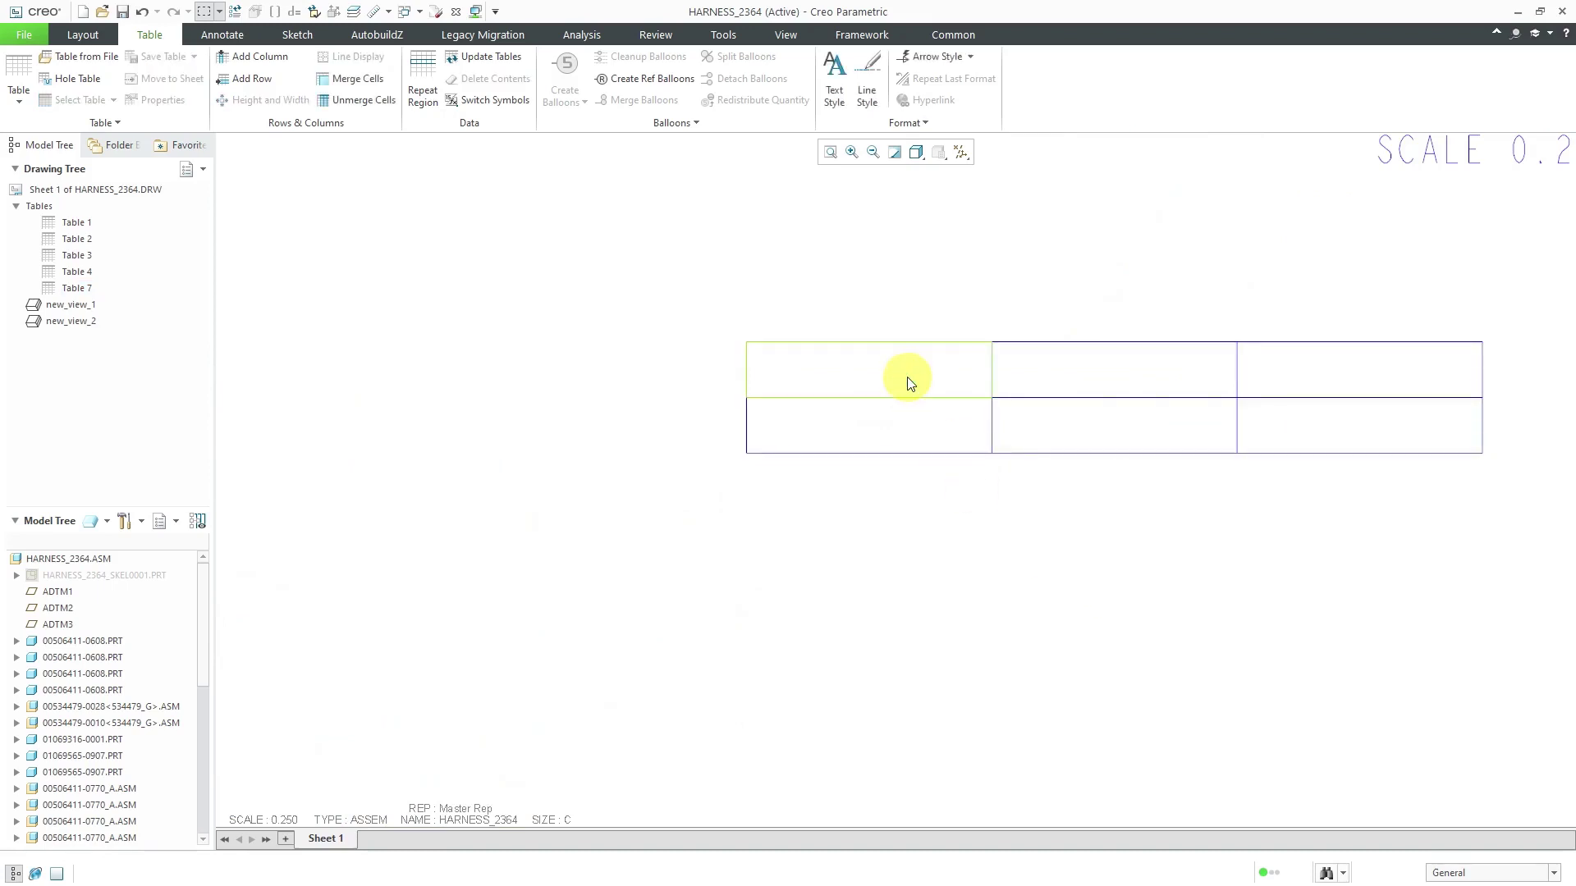
{"action": "double_click", "coordinate": [911, 383]}
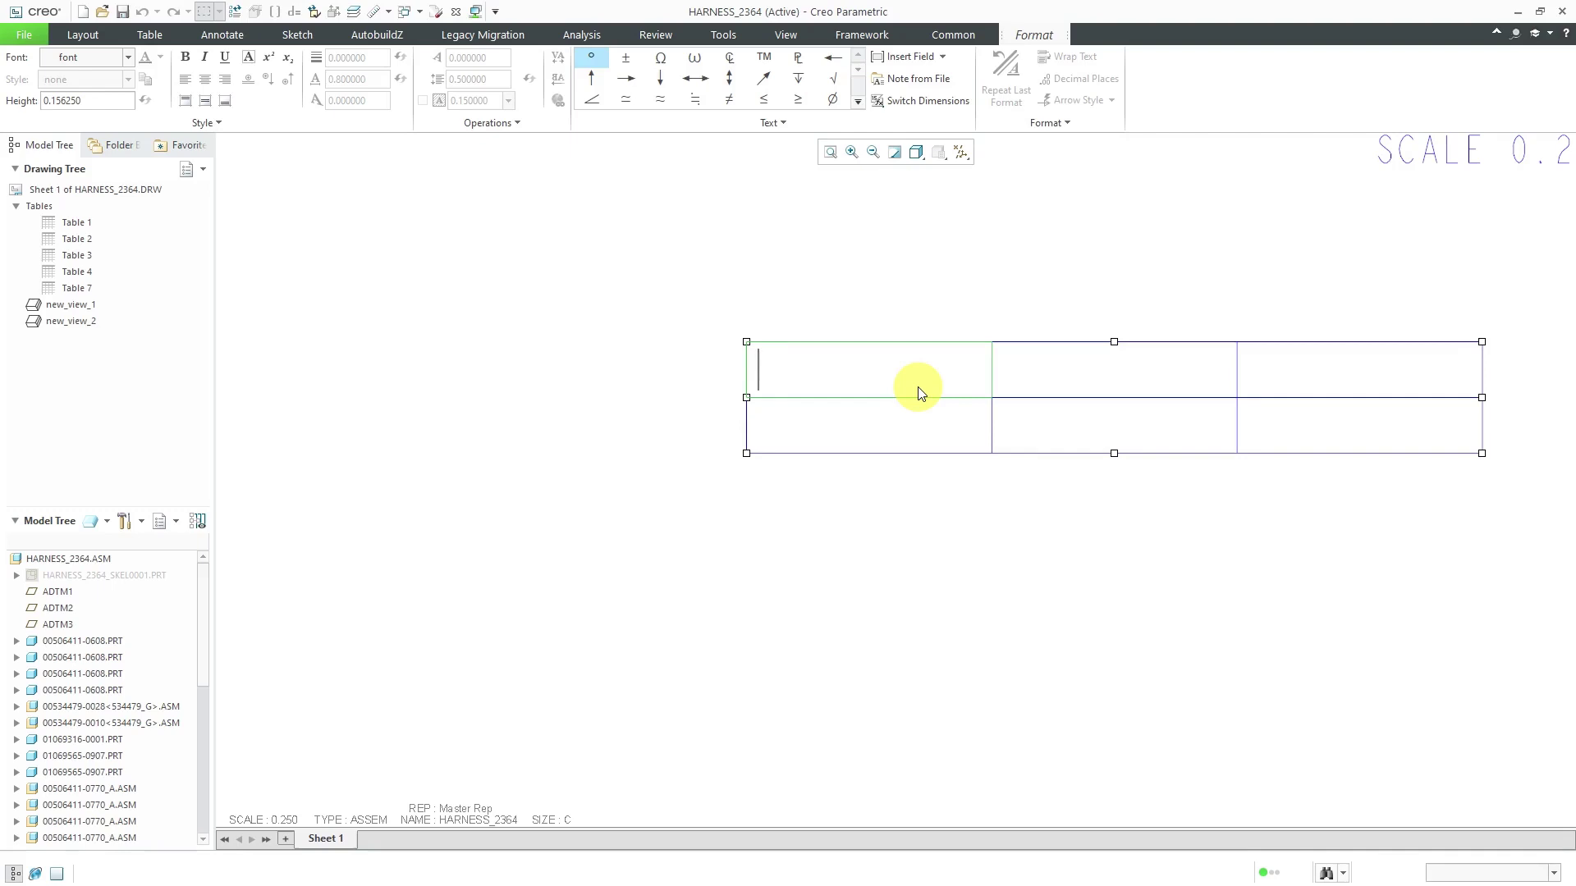
{"action": "type", "text": "INDEE"}
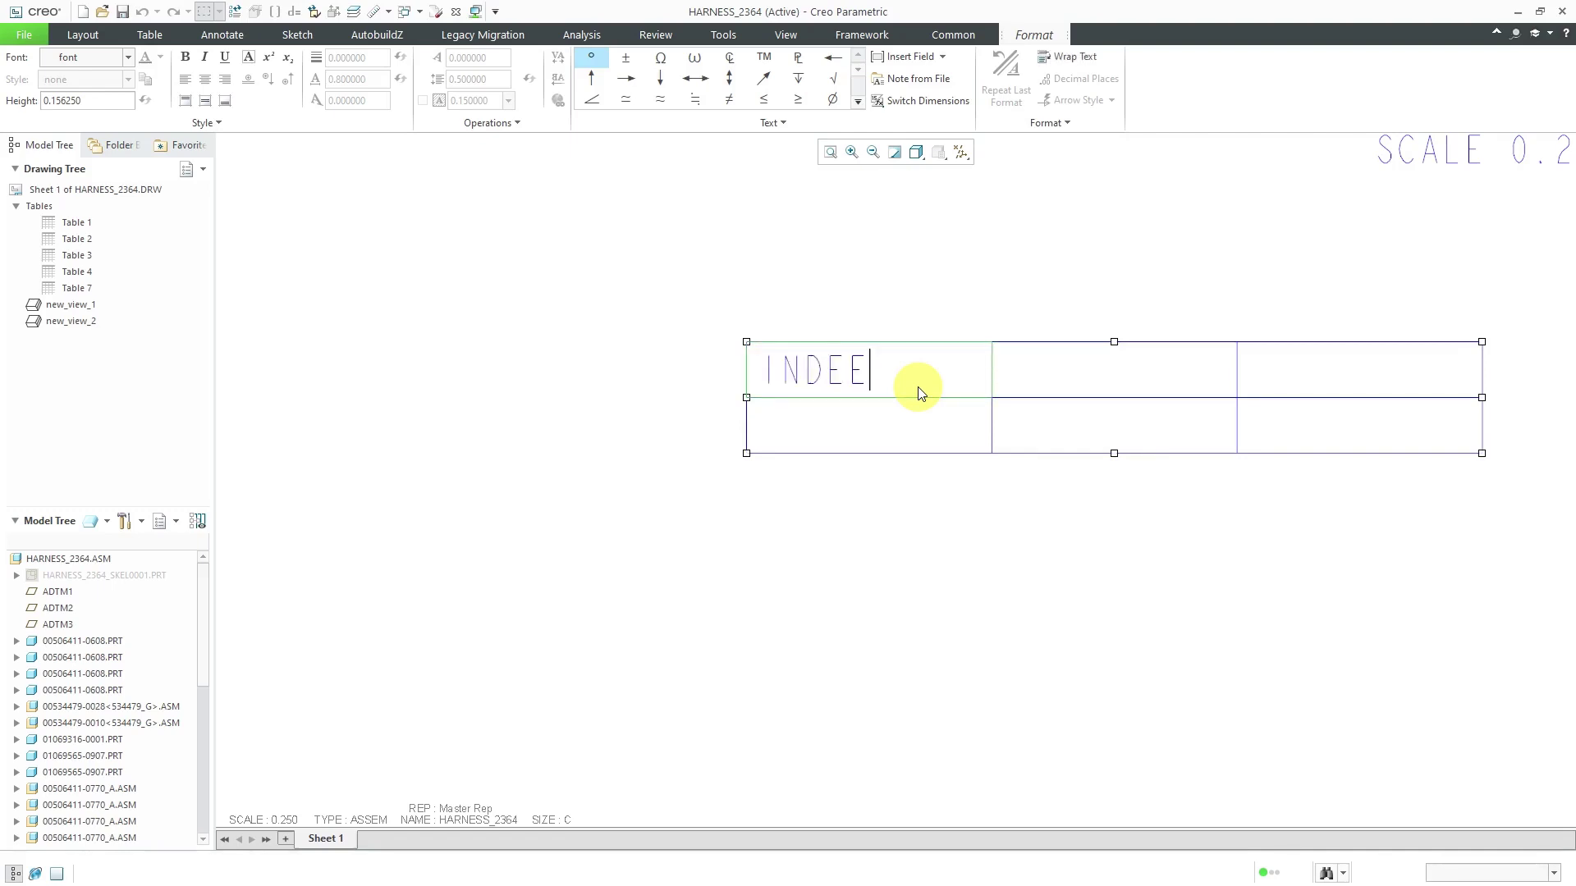
{"action": "key", "text": "BackSpace"}
{"action": "type", "text": "X"}
Enter the headings NAME and QTY in the second and third cells of the table's upper row.
{"action": "left_click", "coordinate": [1109, 373]}
{"action": "type", "text": "NAME"}
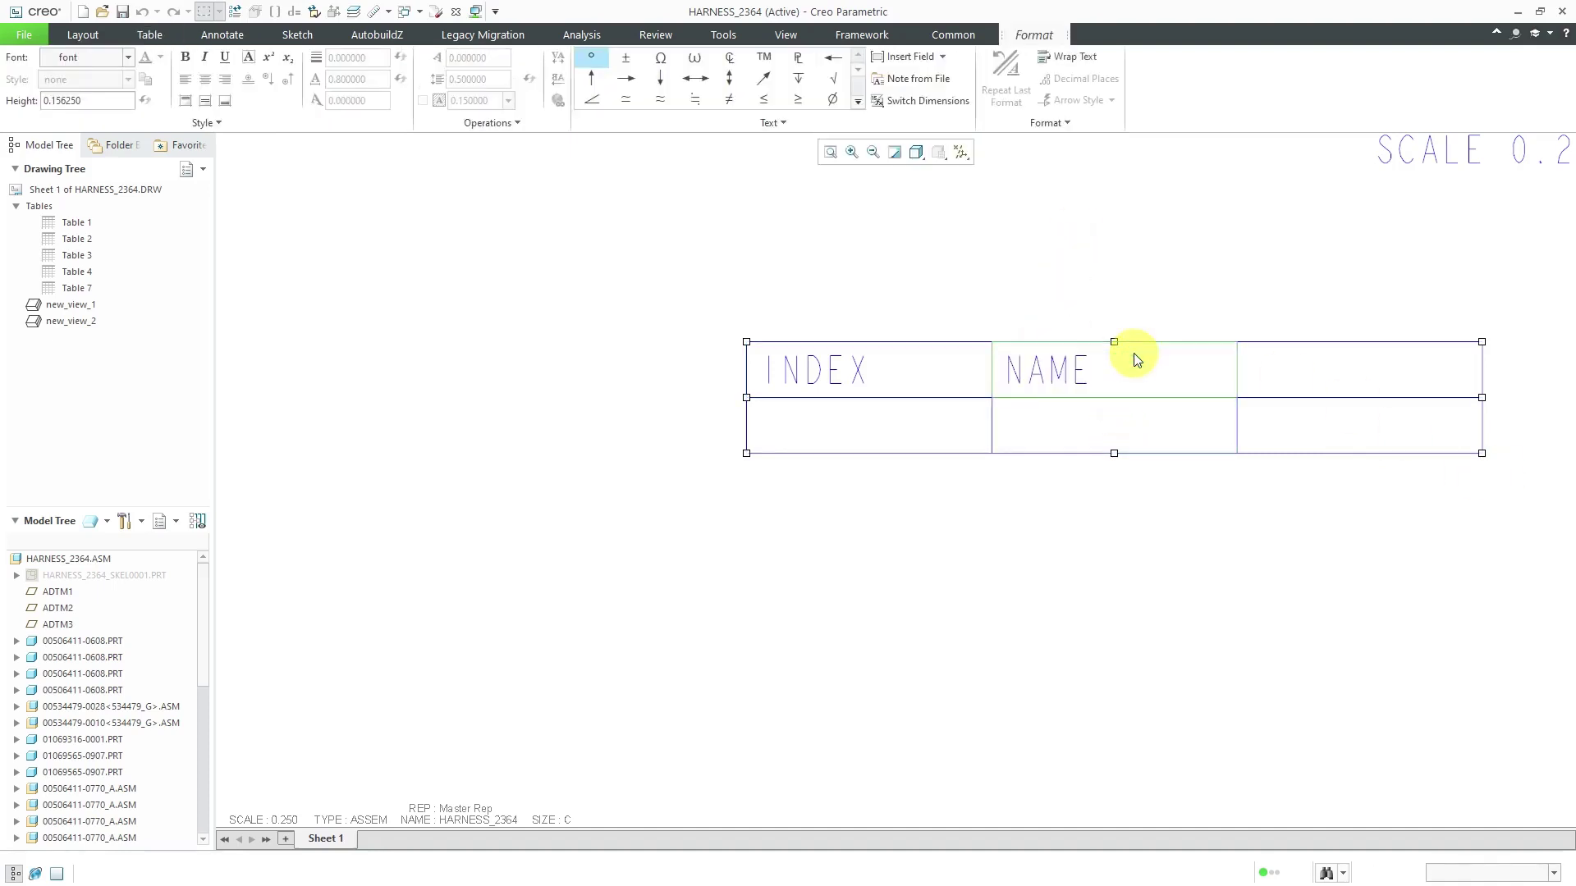
{"action": "left_click", "coordinate": [1353, 382]}
{"action": "double_click", "coordinate": [1353, 382]}
{"action": "type", "text": "QTH"}
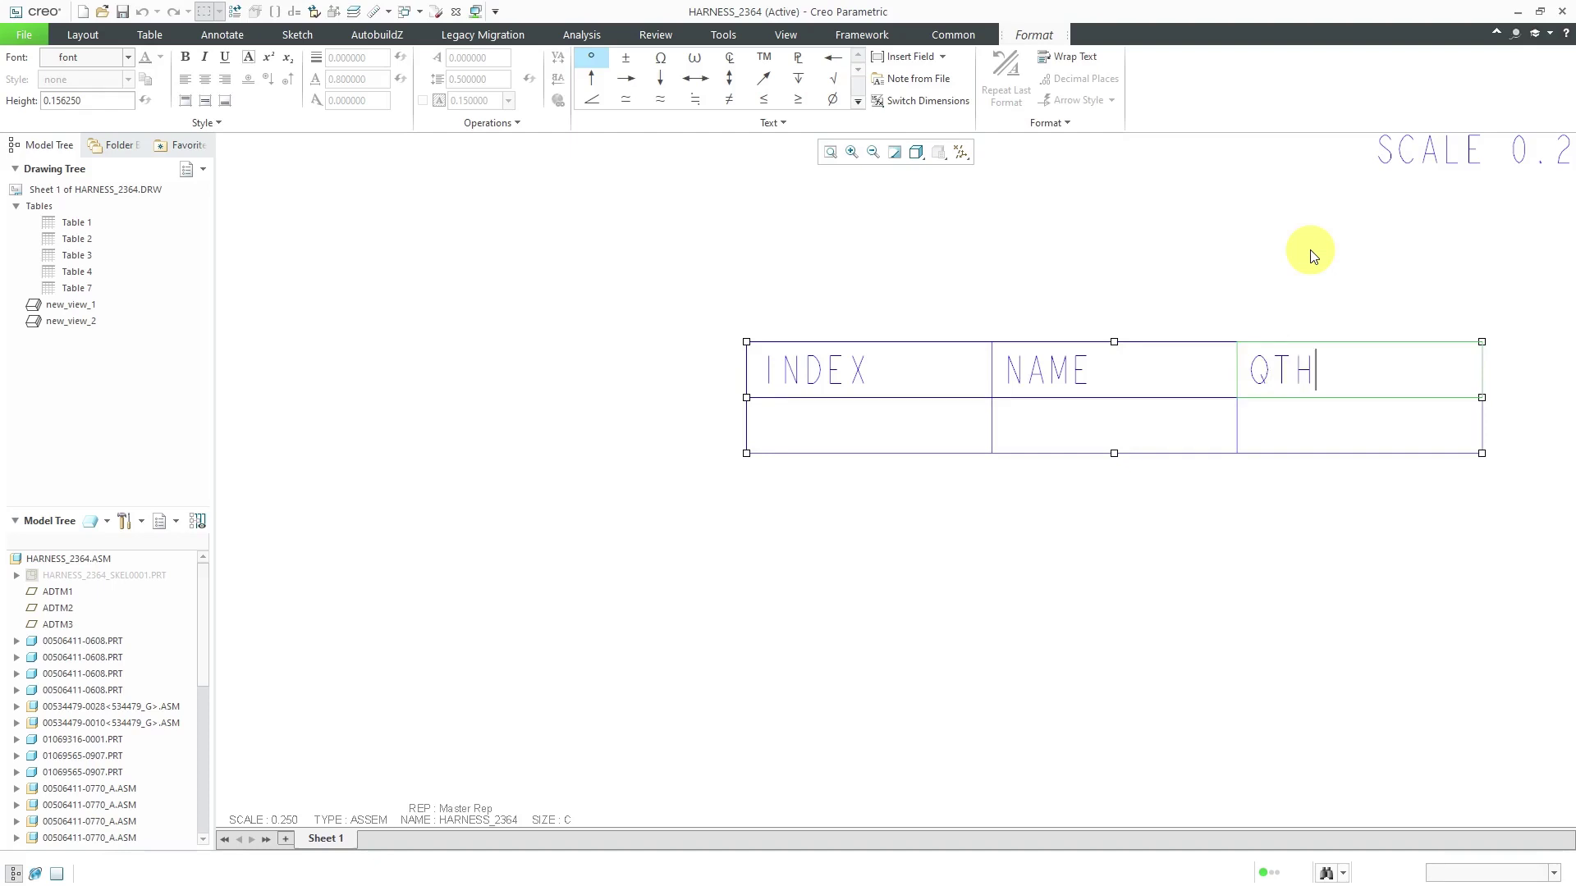
{"action": "key", "text": "BackSpace"}
{"action": "type", "text": "Y"}
{"action": "left_click", "coordinate": [1191, 297]}
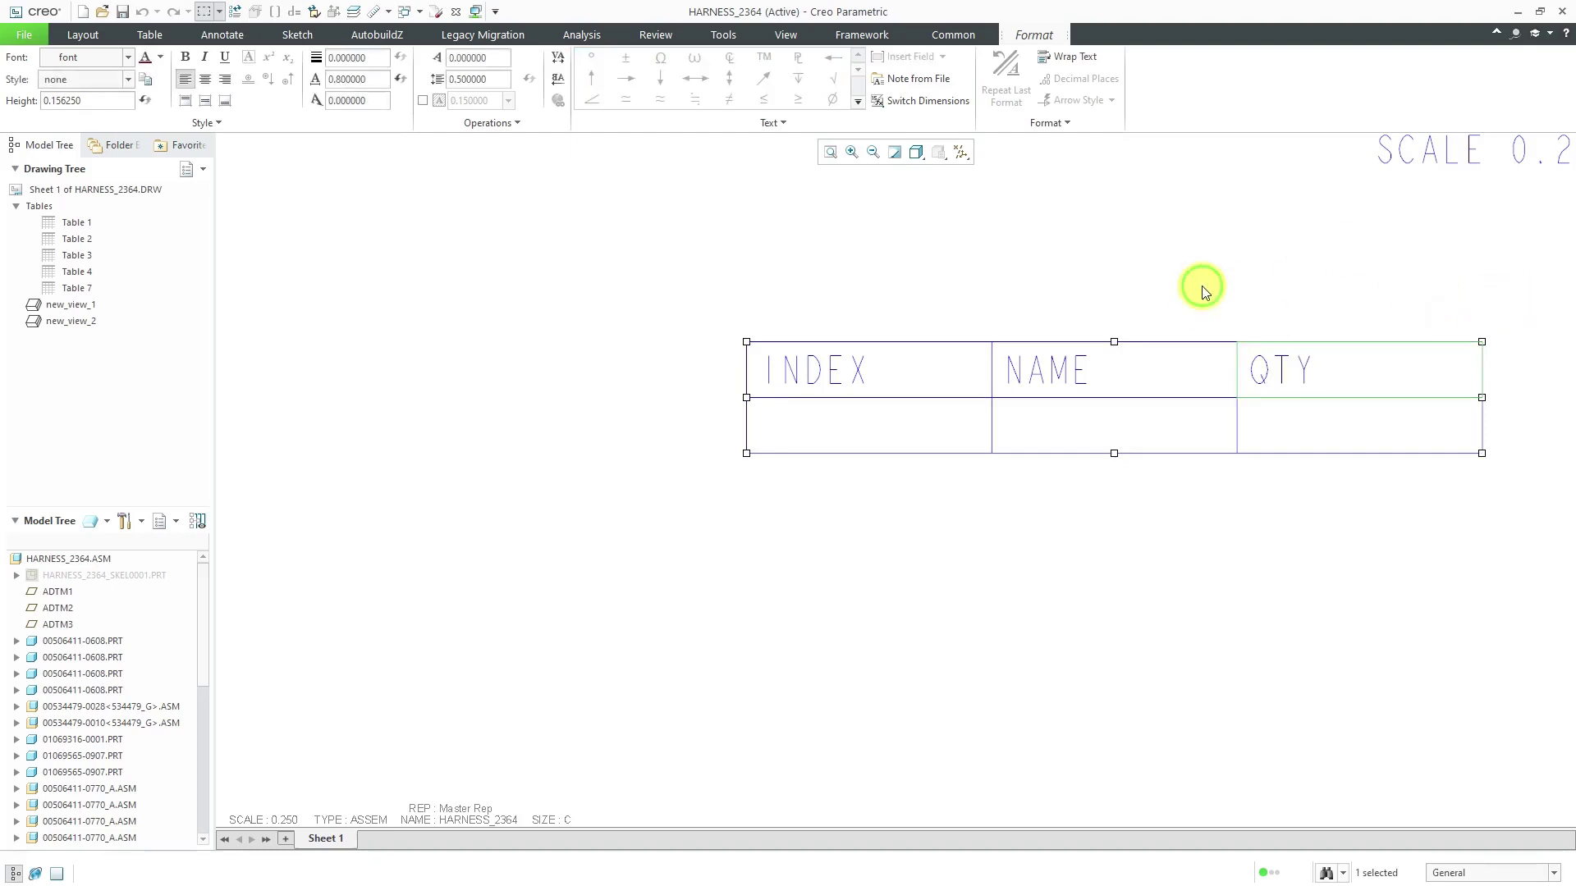
{"action": "left_click", "coordinate": [1200, 285]}
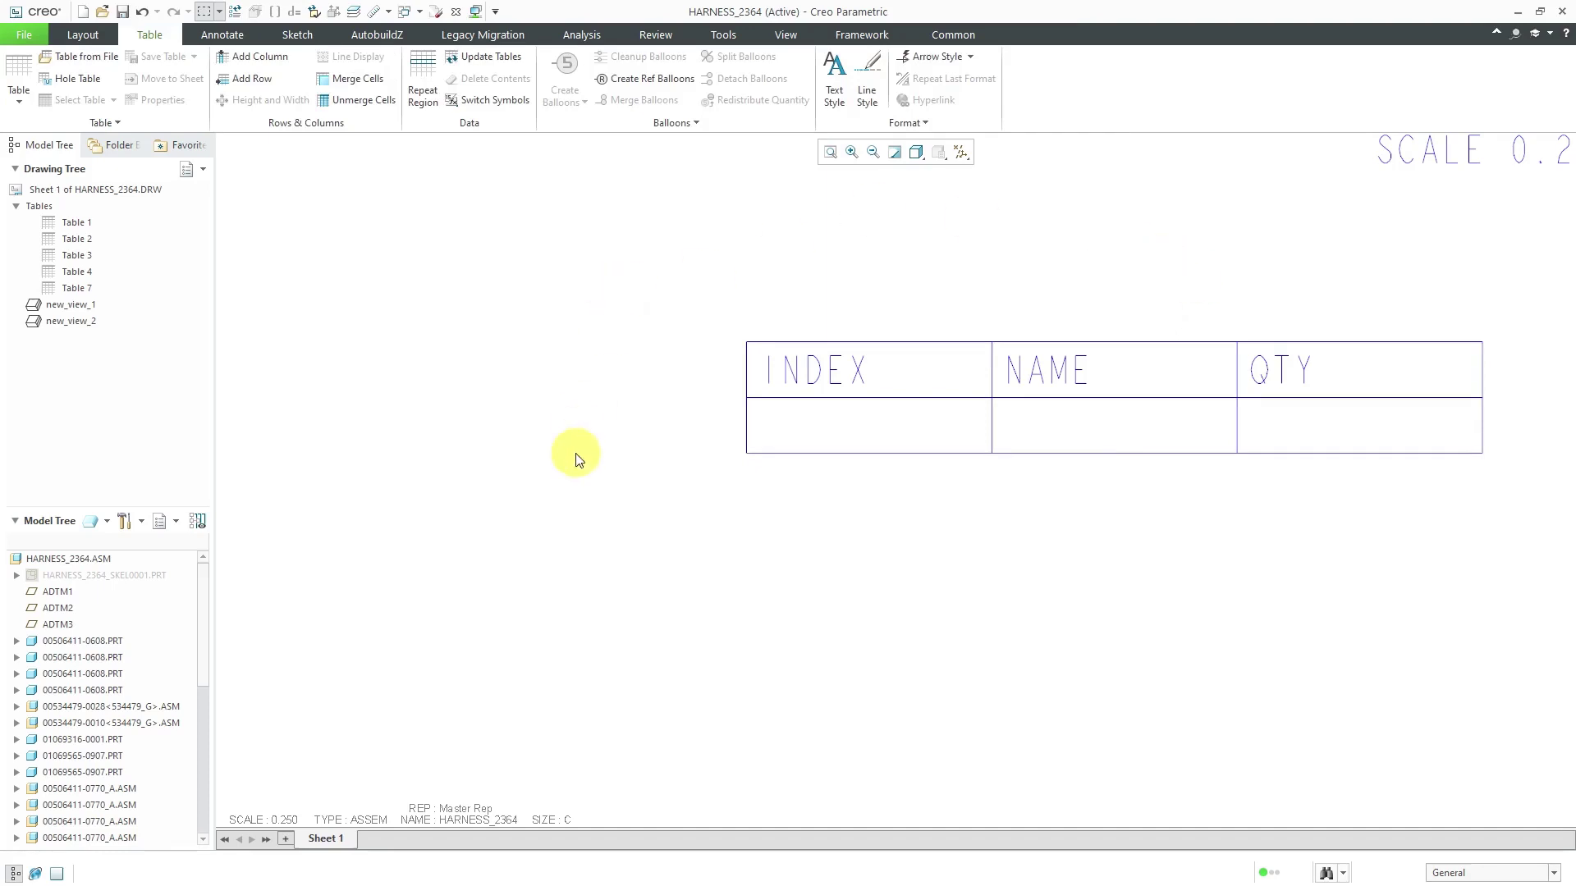
Turn the empty row beneath the headings into a repeat region.
{"action": "left_click", "coordinate": [754, 439]}
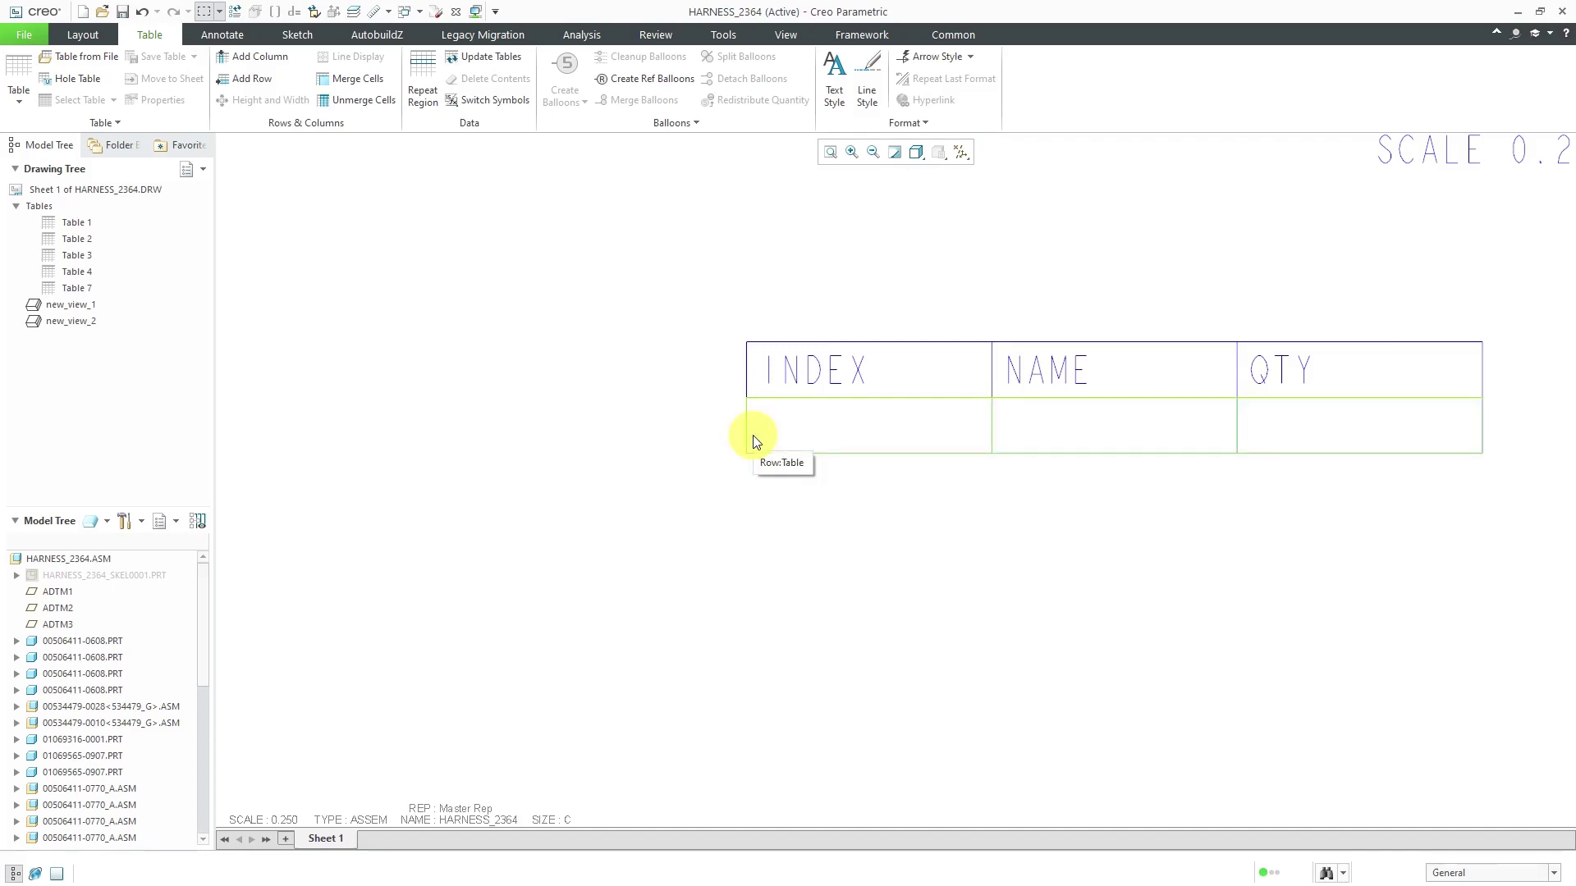
{"action": "left_click", "coordinate": [754, 441]}
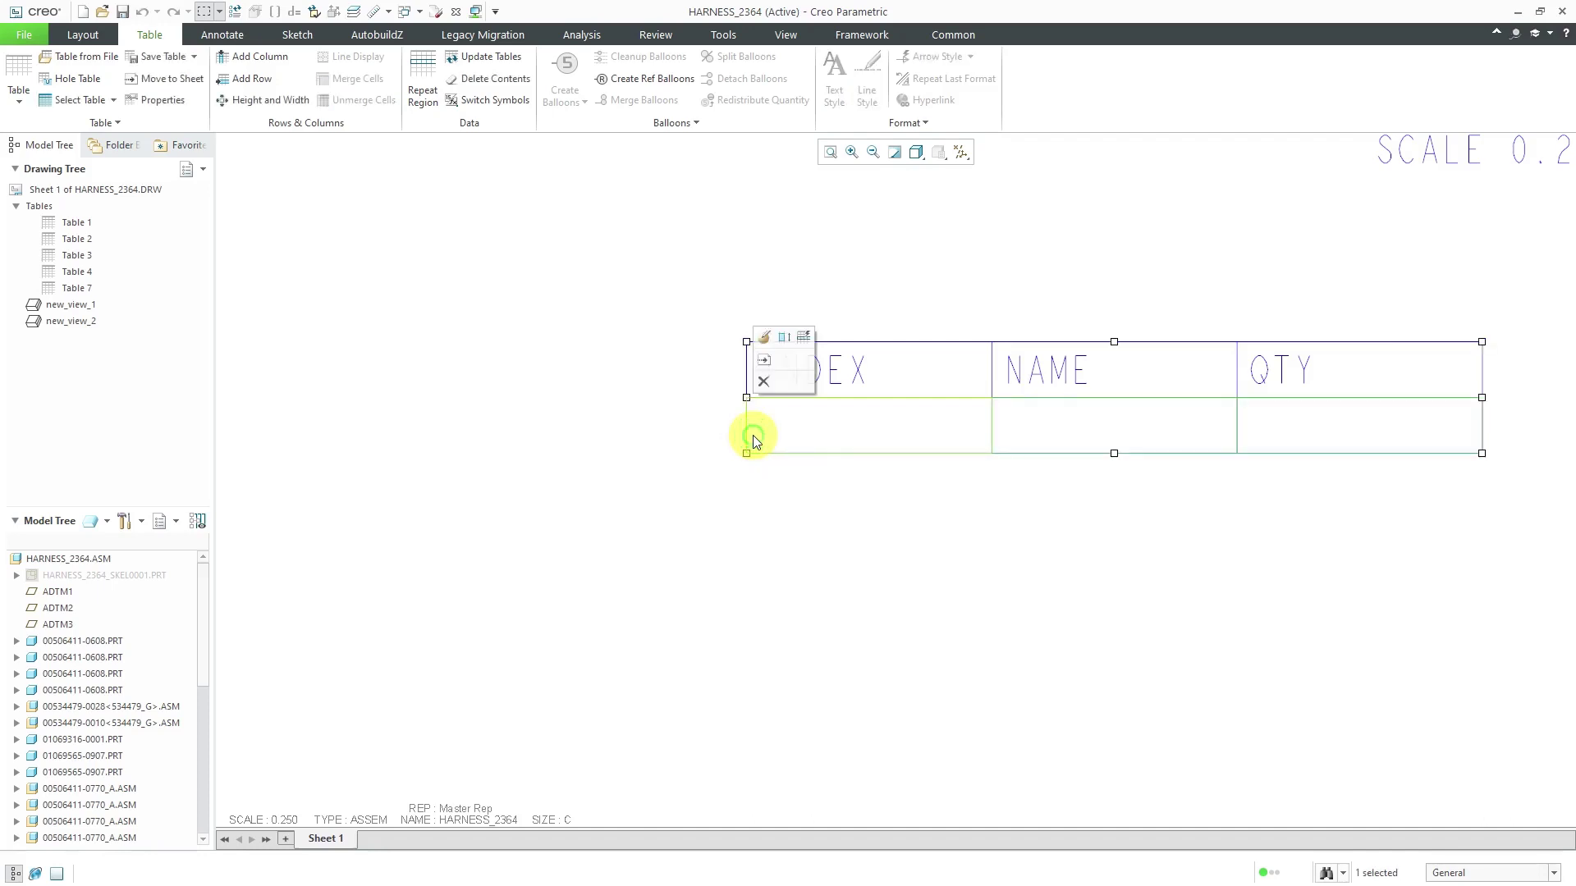
{"action": "left_click", "coordinate": [803, 343]}
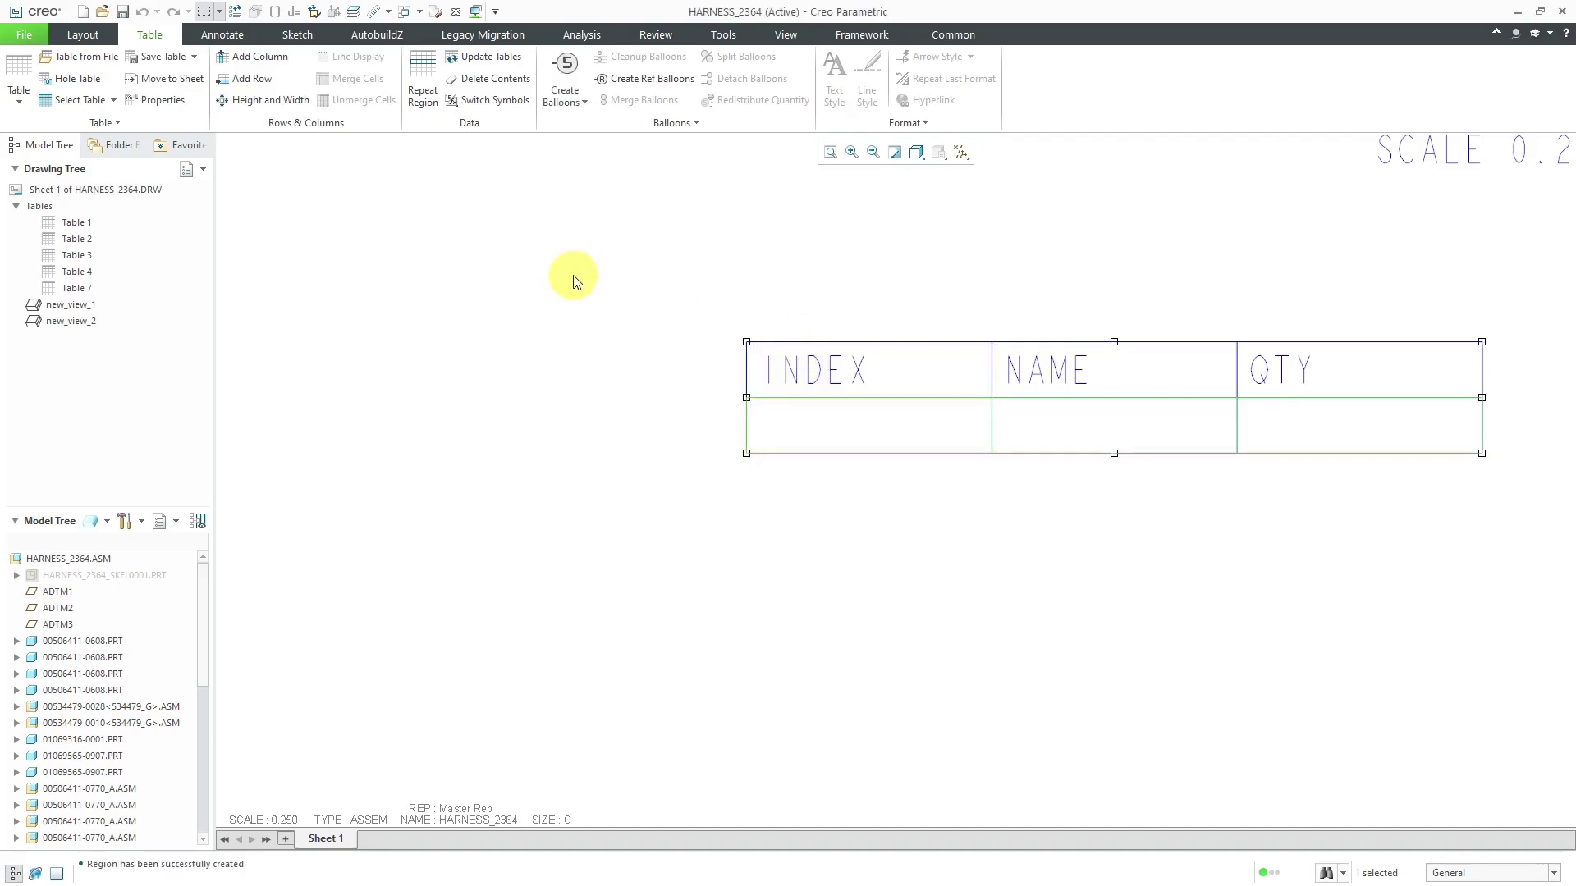
Assign the report symbol rpt.index to the repeat-region cell under INDEX.
{"action": "double_click", "coordinate": [805, 426]}
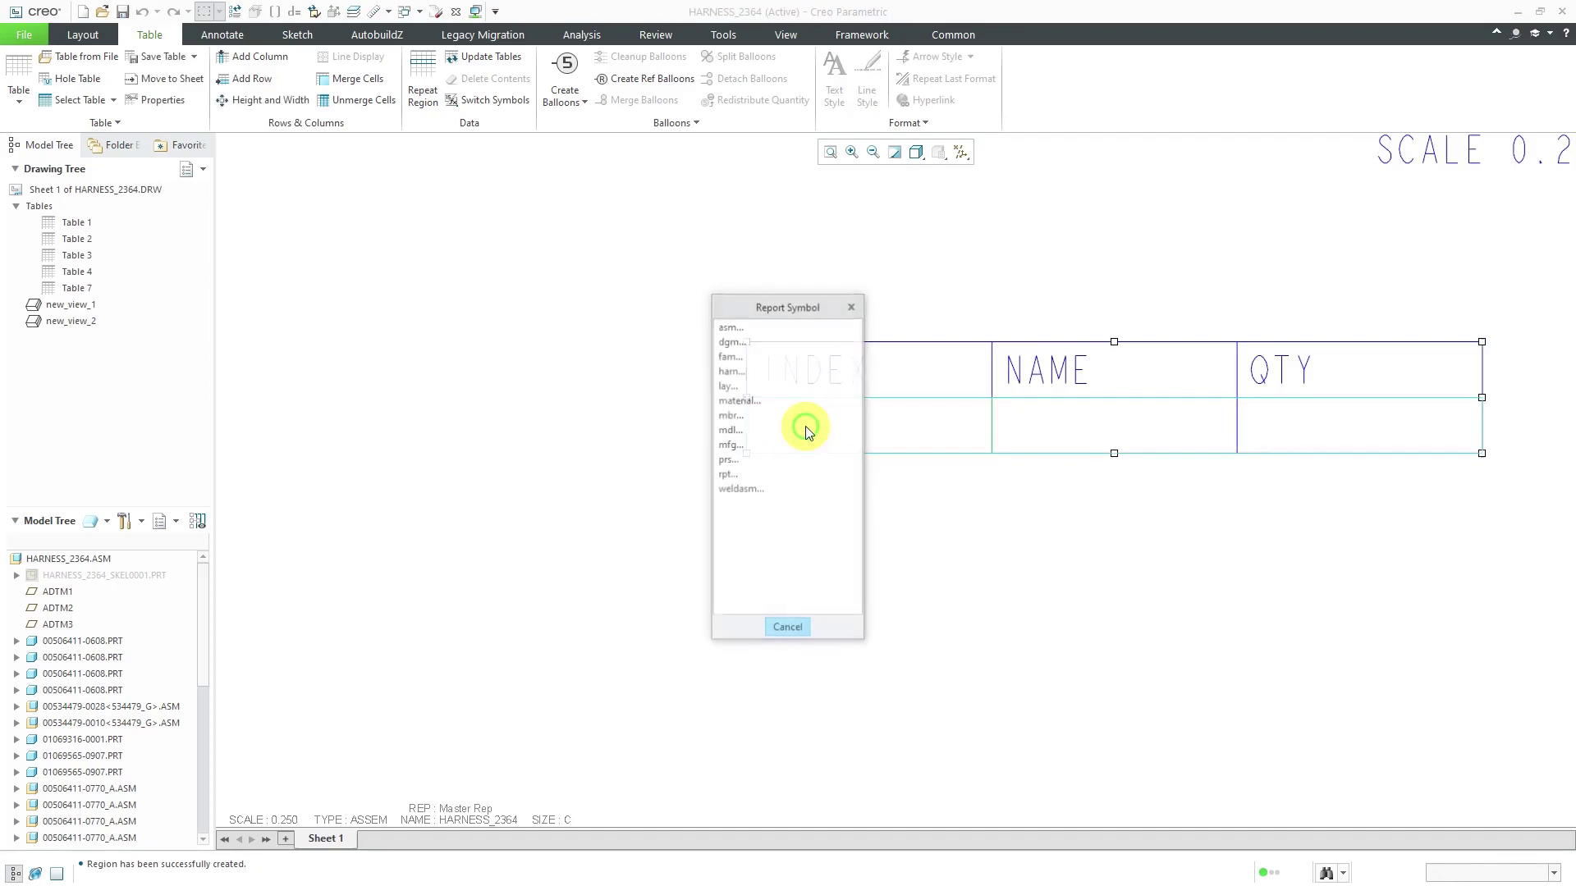
{"action": "left_click_drag", "start_coordinate": [775, 307], "coordinate": [560, 267]}
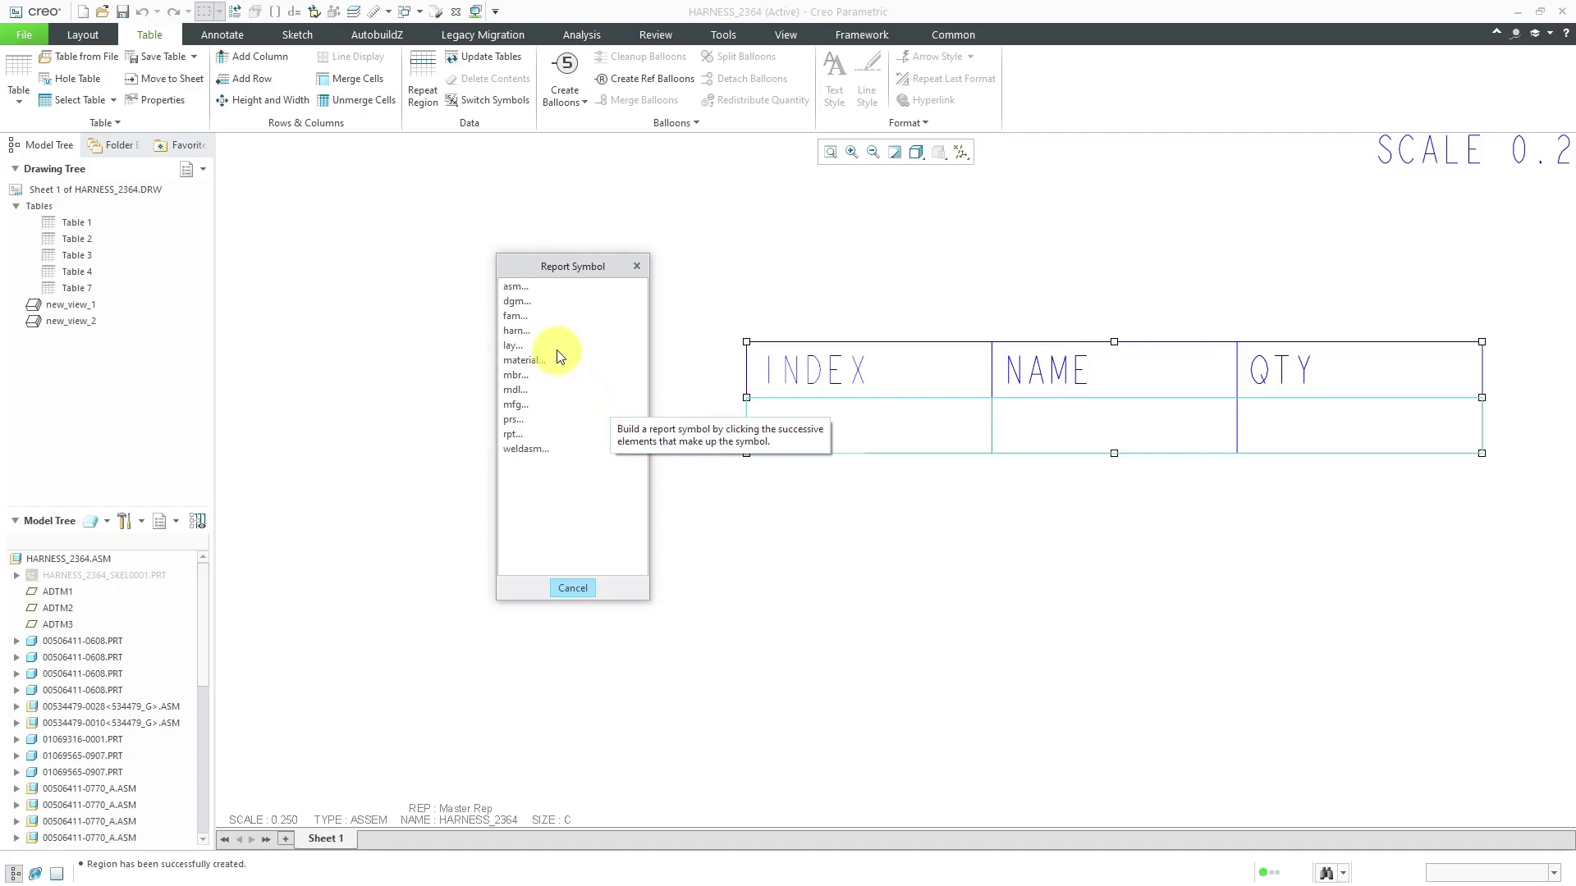
{"action": "left_click", "coordinate": [515, 435]}
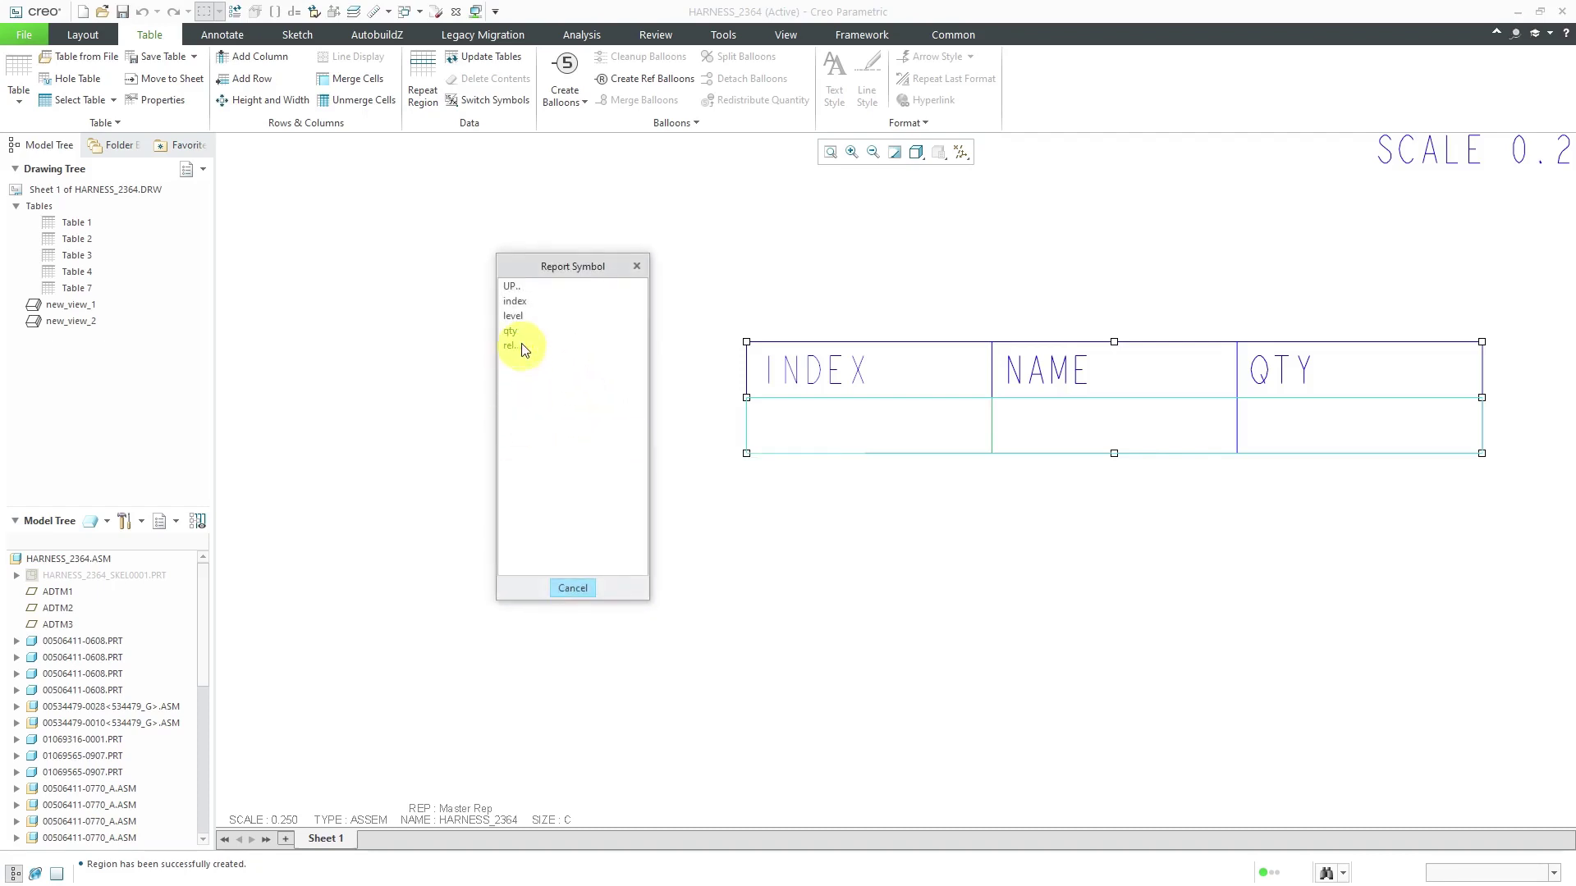
{"action": "left_click", "coordinate": [514, 302]}
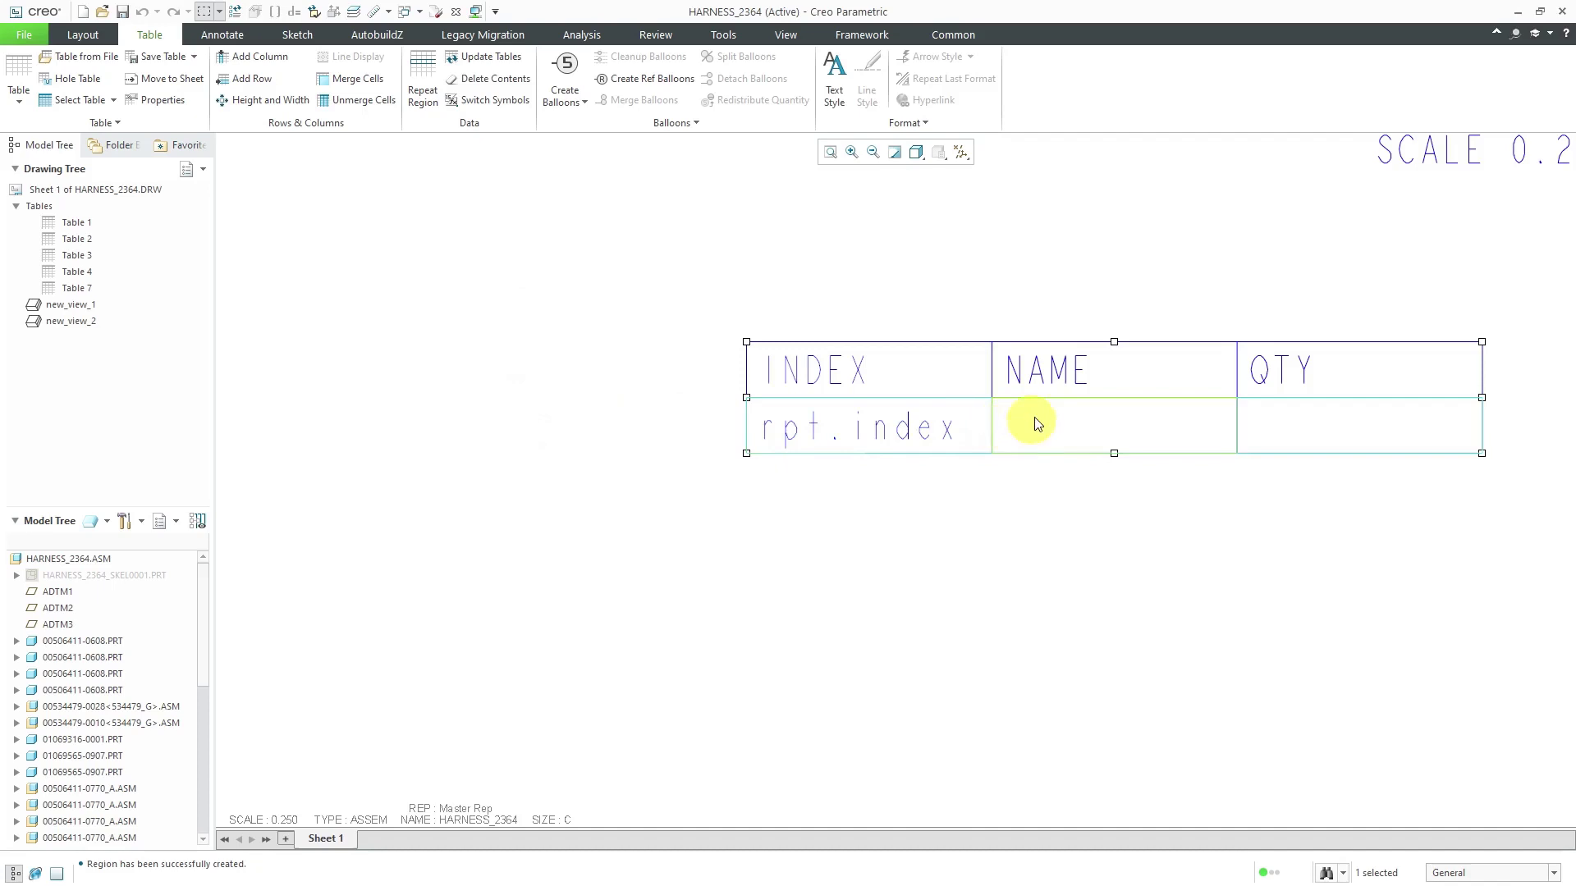
Assign the report symbols asm.mbr.name to the cell under NAME and rpt.qty to the cell under QTY.
{"action": "left_click", "coordinate": [1056, 425]}
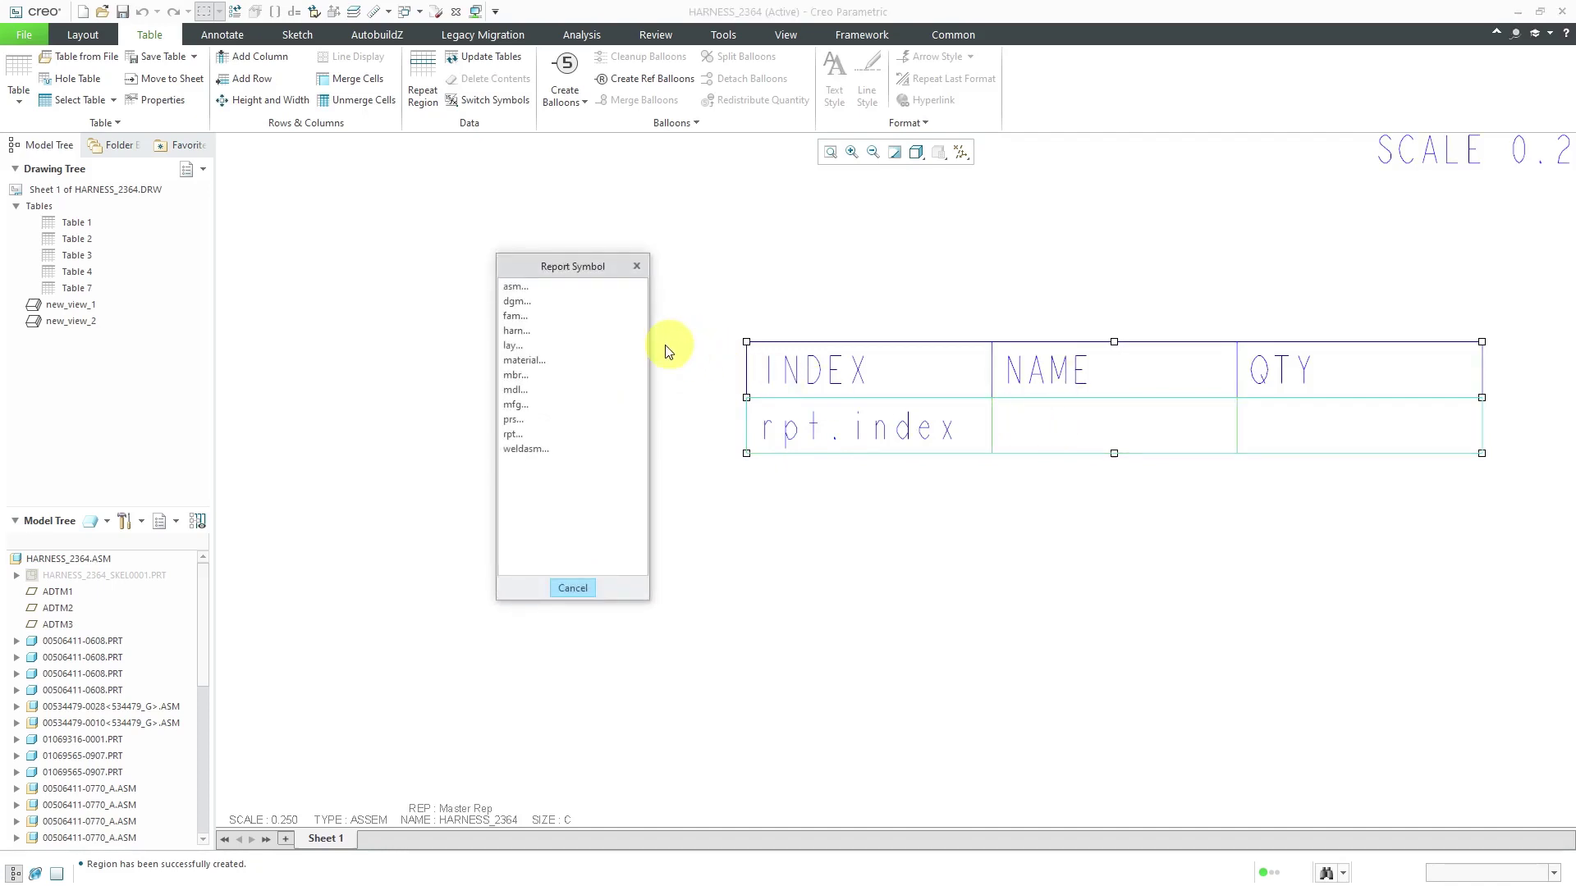
{"action": "left_click", "coordinate": [523, 291]}
{"action": "left_click", "coordinate": [508, 302]}
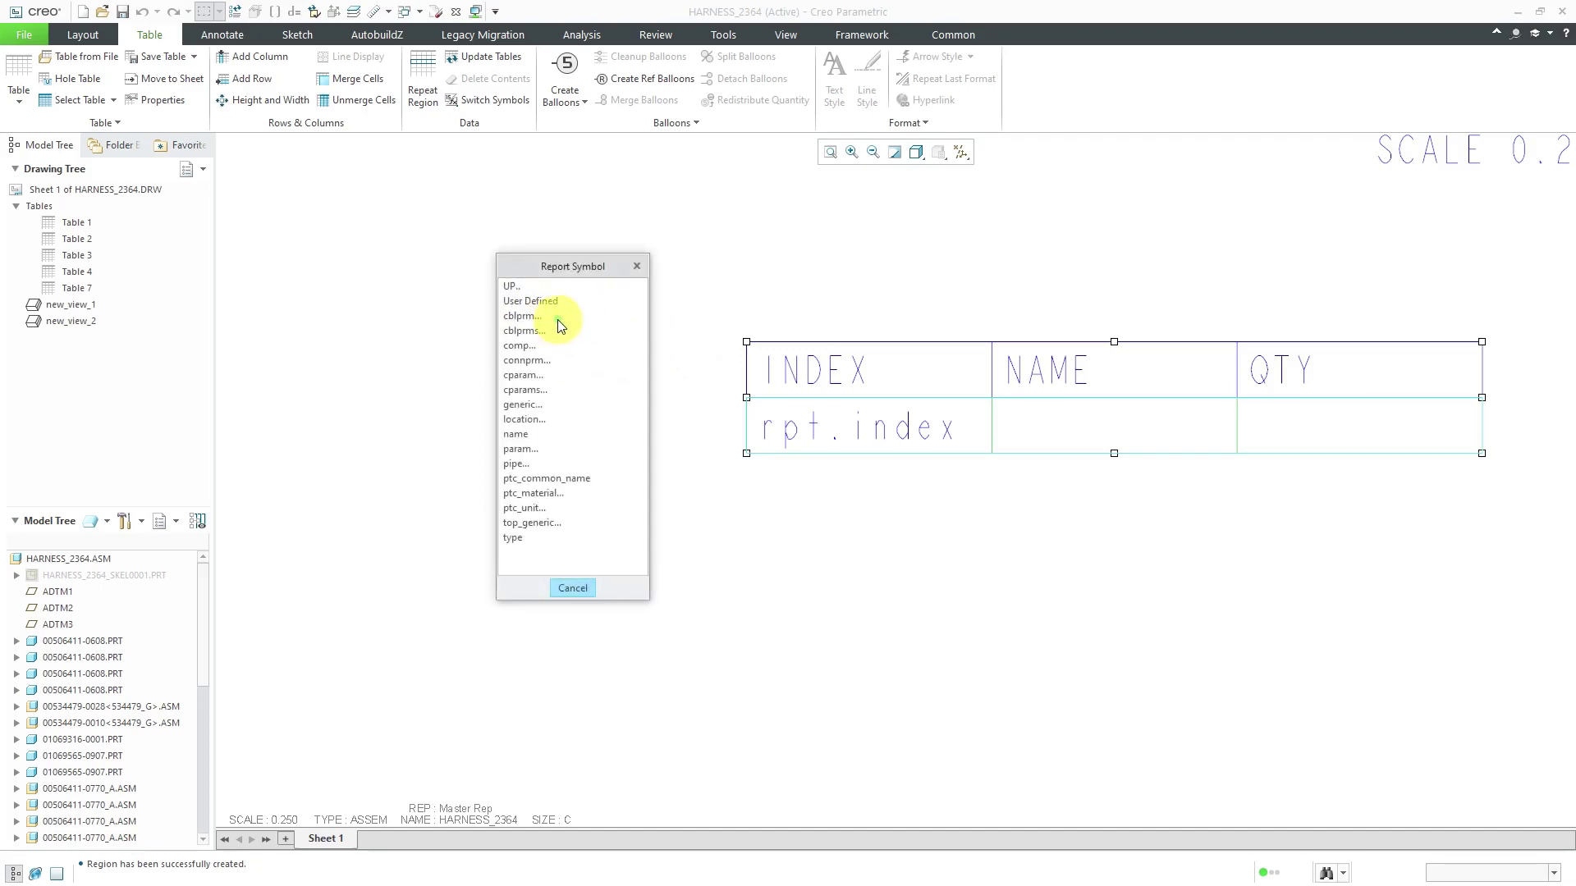
{"action": "left_click", "coordinate": [516, 433]}
{"action": "double_click", "coordinate": [1337, 435]}
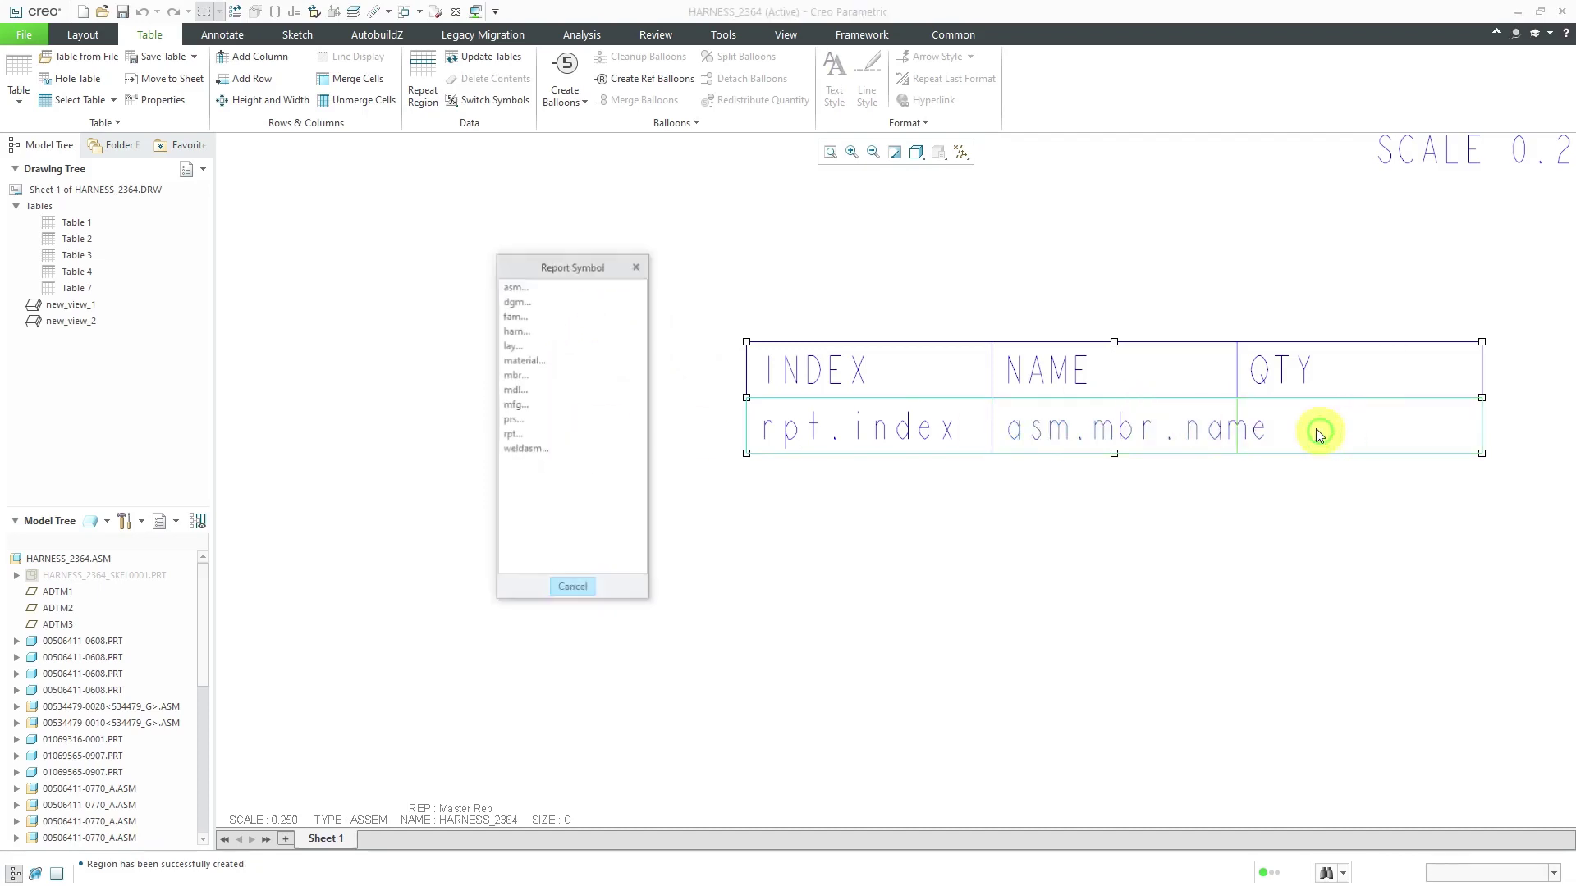
{"action": "left_click", "coordinate": [509, 434]}
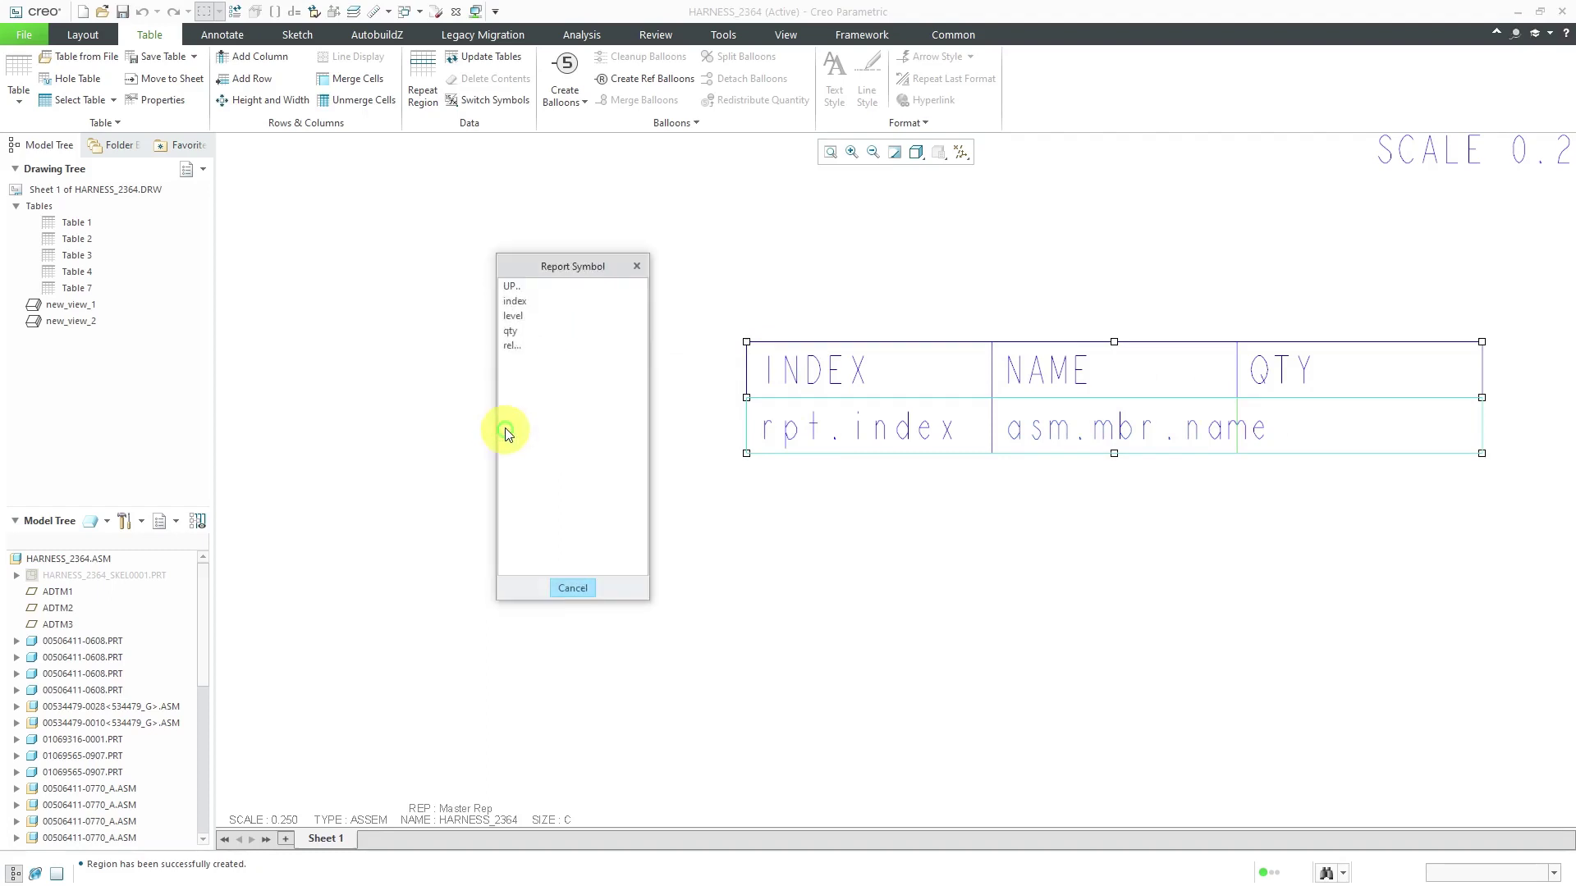
{"action": "left_click", "coordinate": [516, 333]}
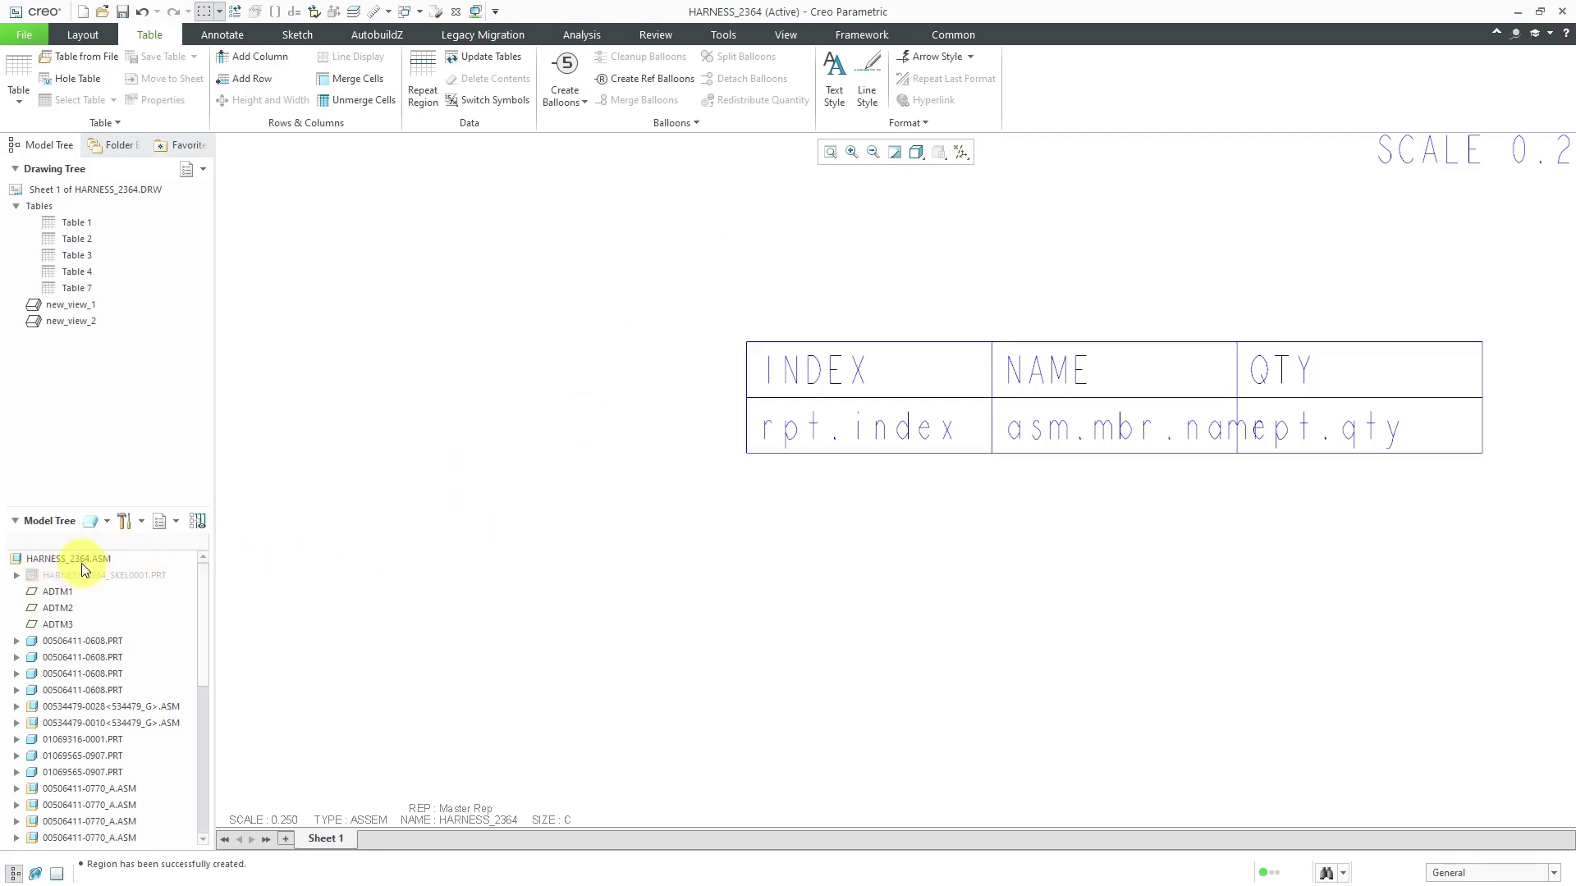
Update the drawing's tables and set the NAME column's width to 20 characters.
{"action": "left_click", "coordinate": [493, 57]}
{"action": "scroll", "coordinate": [784, 190], "scroll_direction": "down", "scroll_amount": 3}
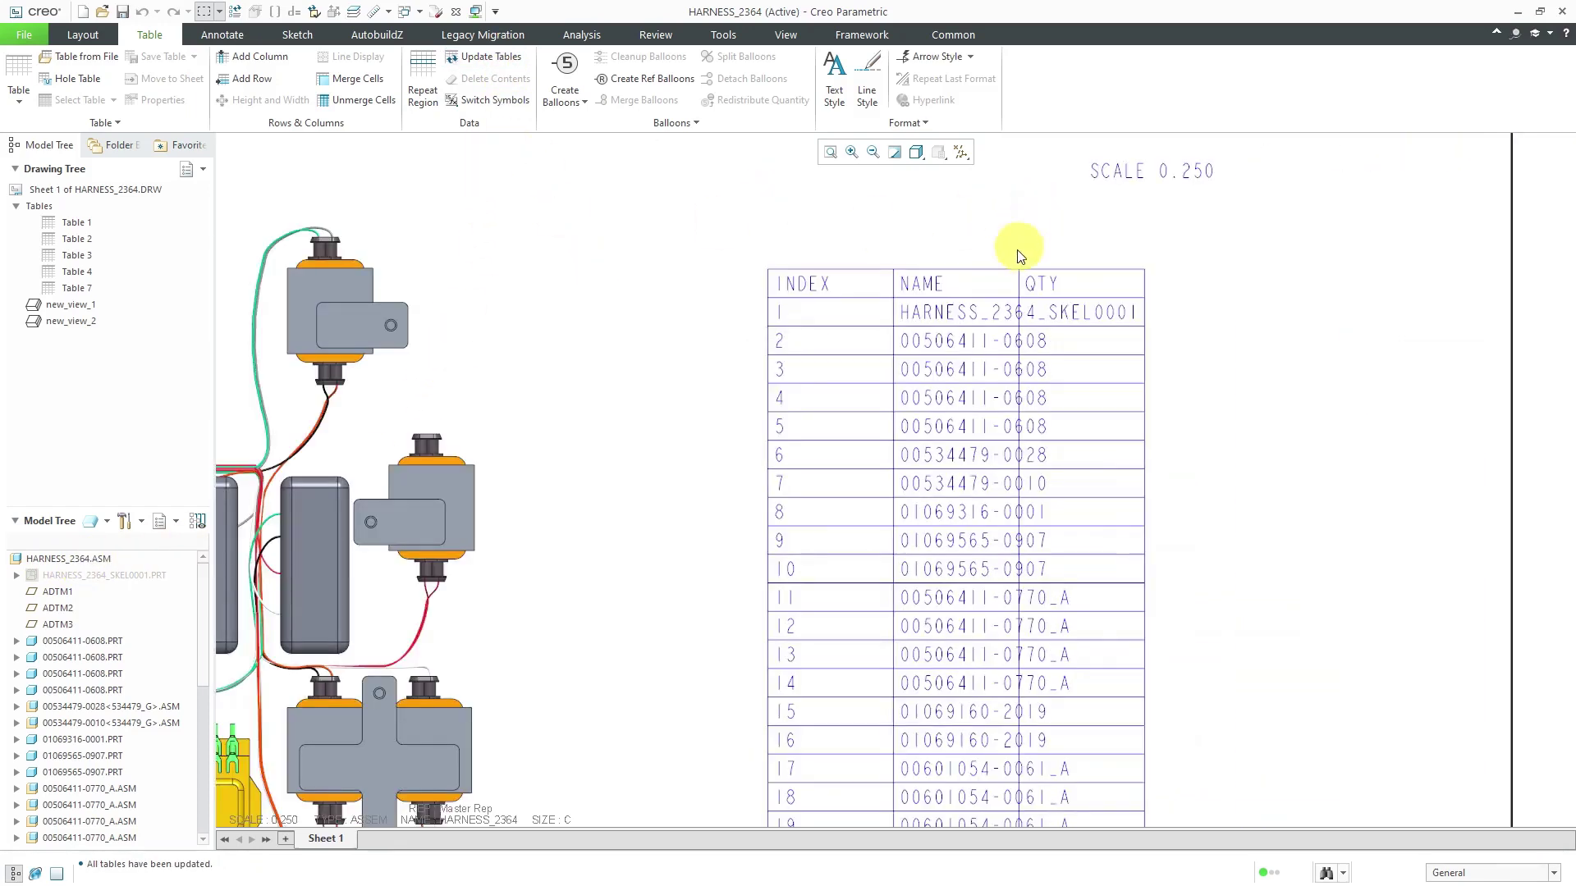
{"action": "left_click", "coordinate": [979, 284]}
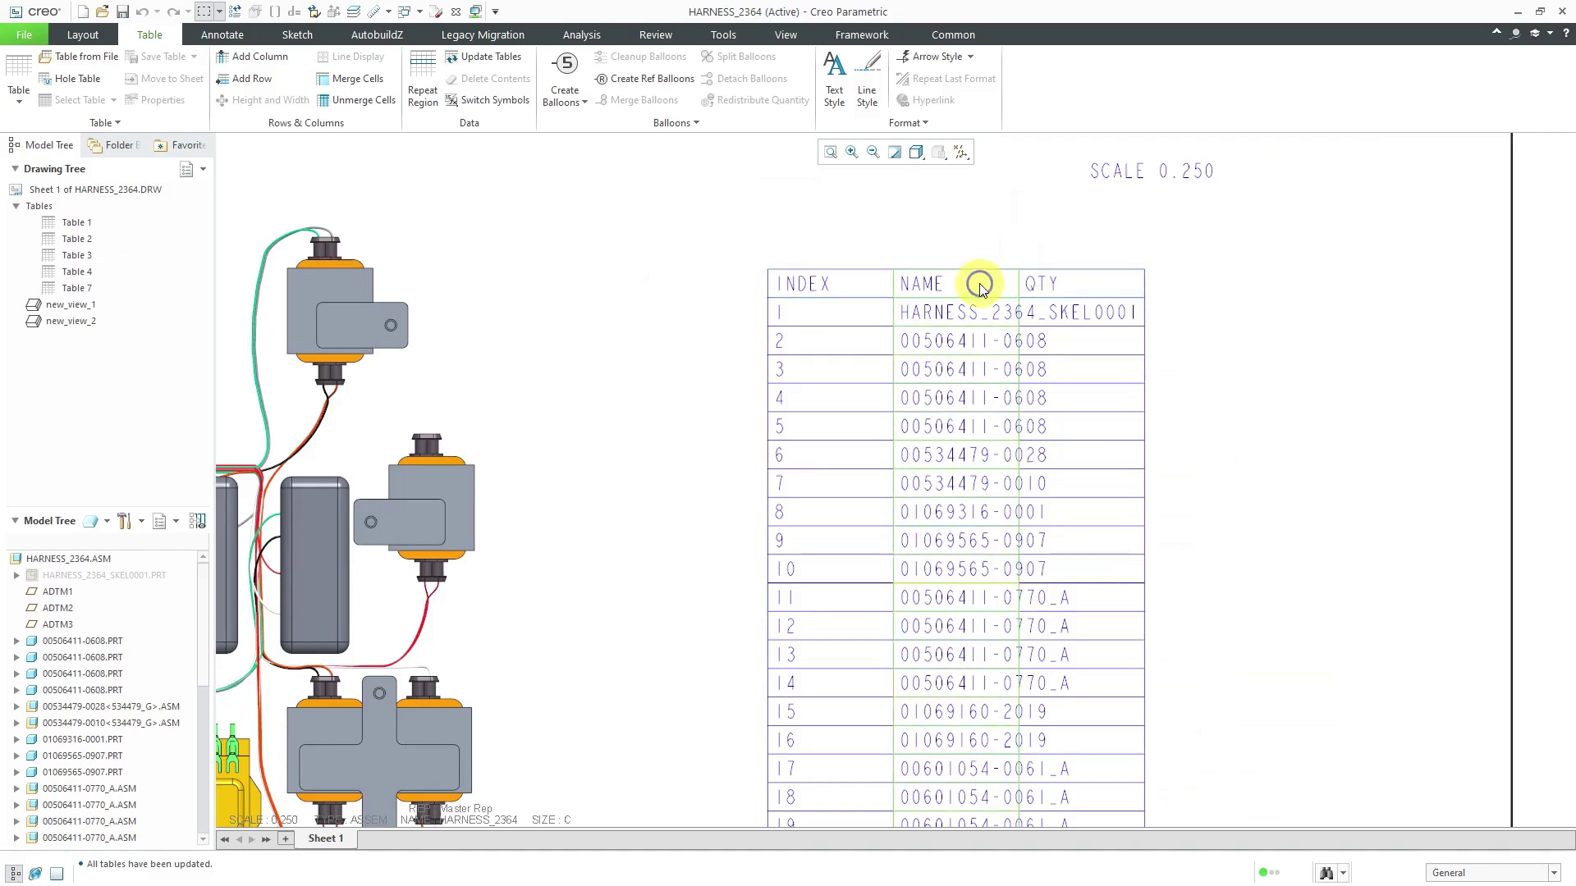
{"action": "left_click", "coordinate": [1013, 195]}
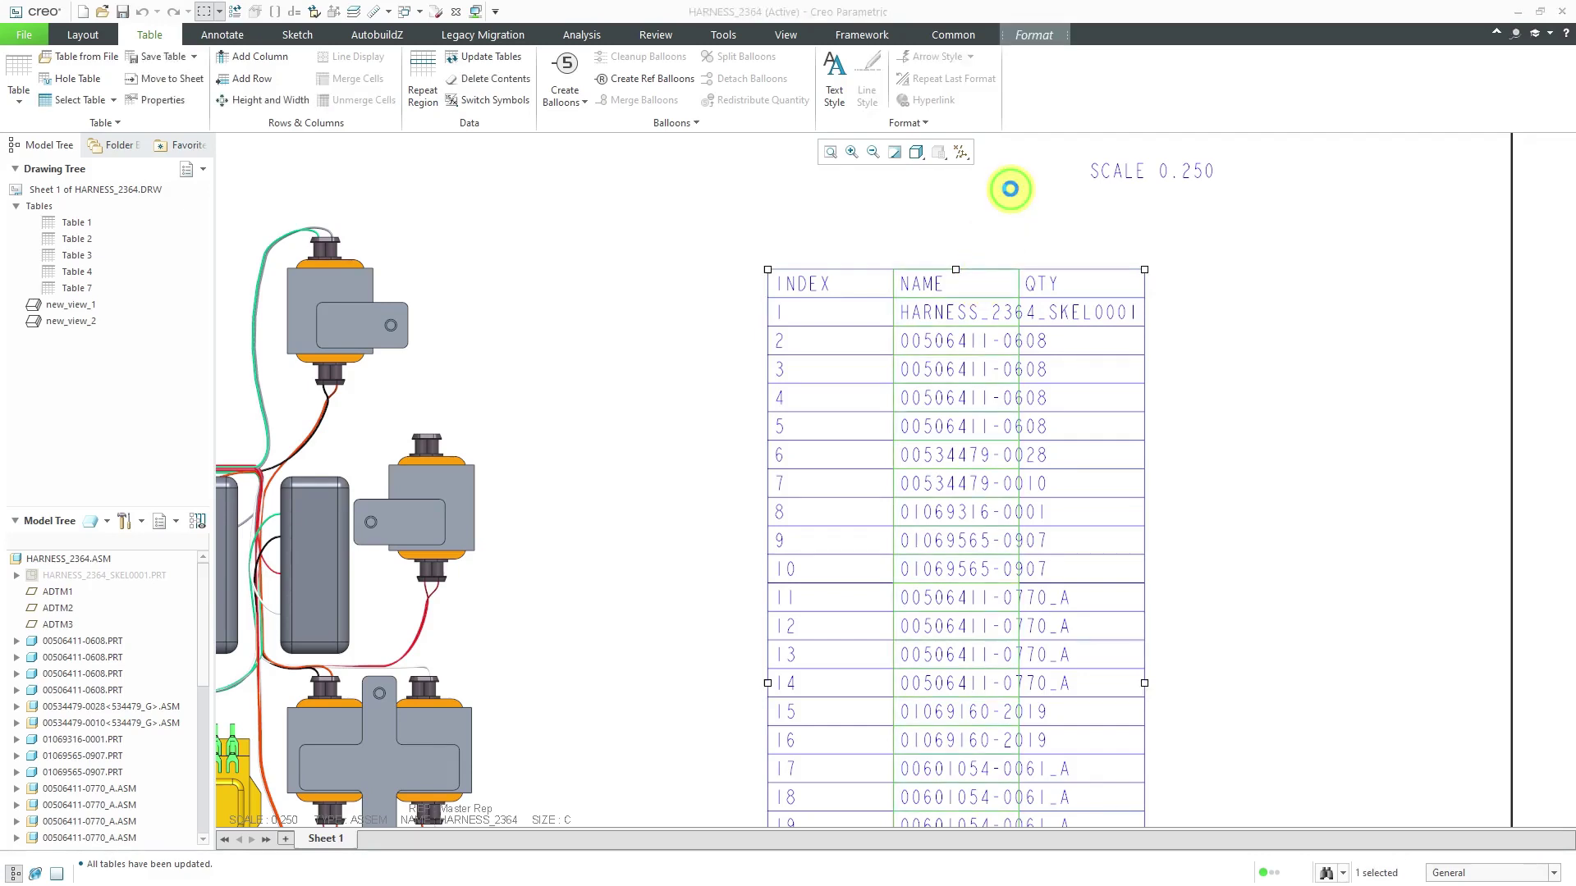
{"action": "key", "text": "Tab"}
{"action": "type", "text": "20"}
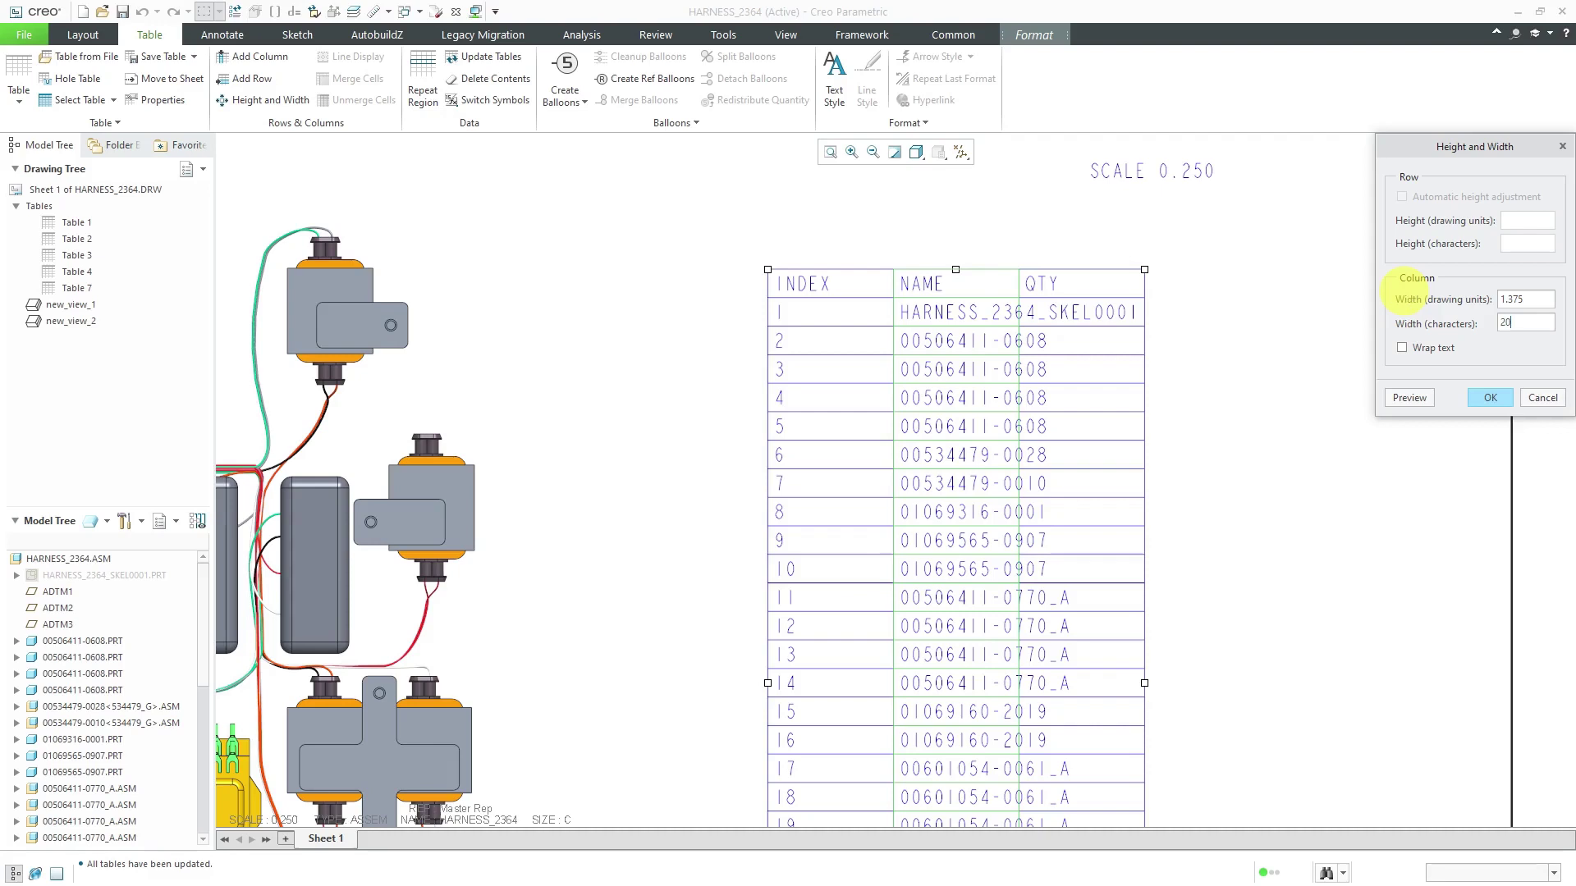
{"action": "left_click", "coordinate": [1490, 398]}
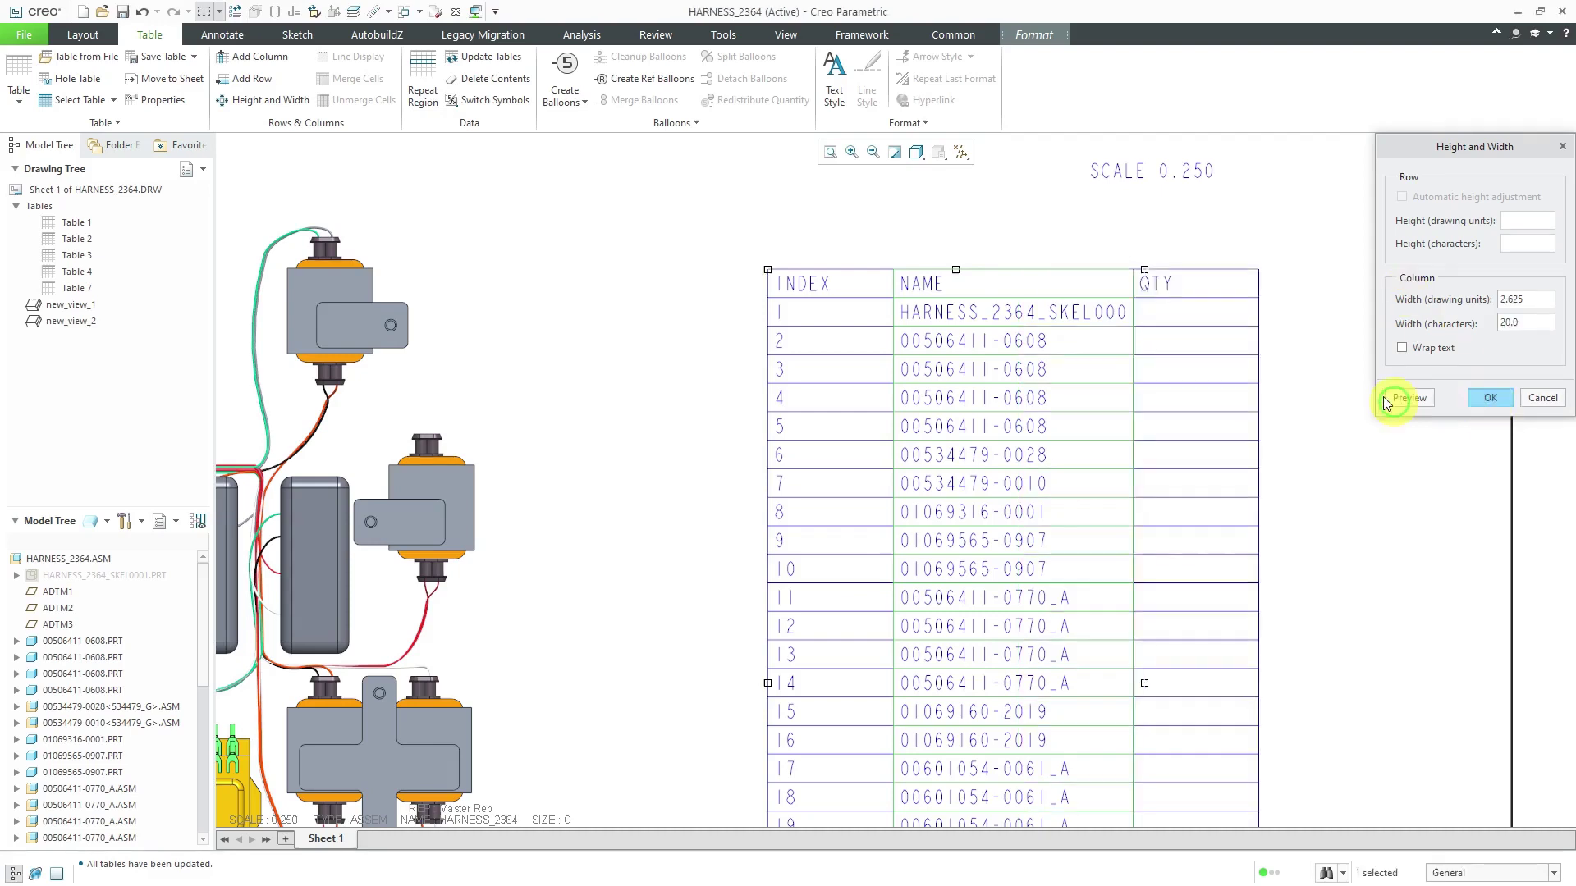
Set the parts table's repeat region attributes to No Duplicates.
{"action": "scroll", "coordinate": [1054, 234], "scroll_direction": "down", "scroll_amount": 3}
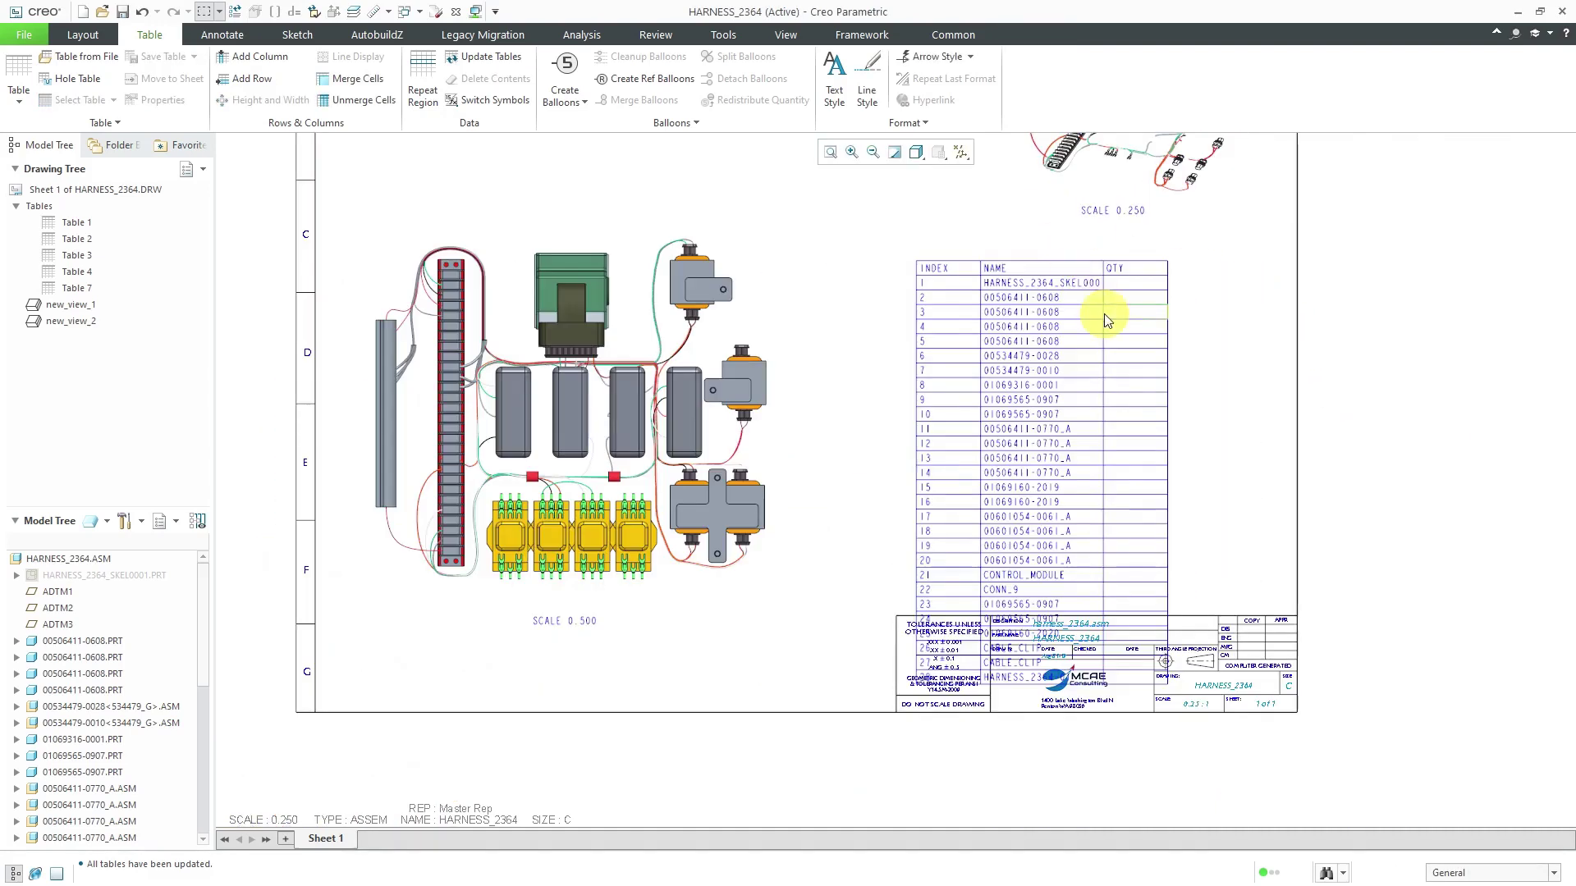
{"action": "scroll", "coordinate": [1101, 317], "scroll_direction": "up", "scroll_amount": 1}
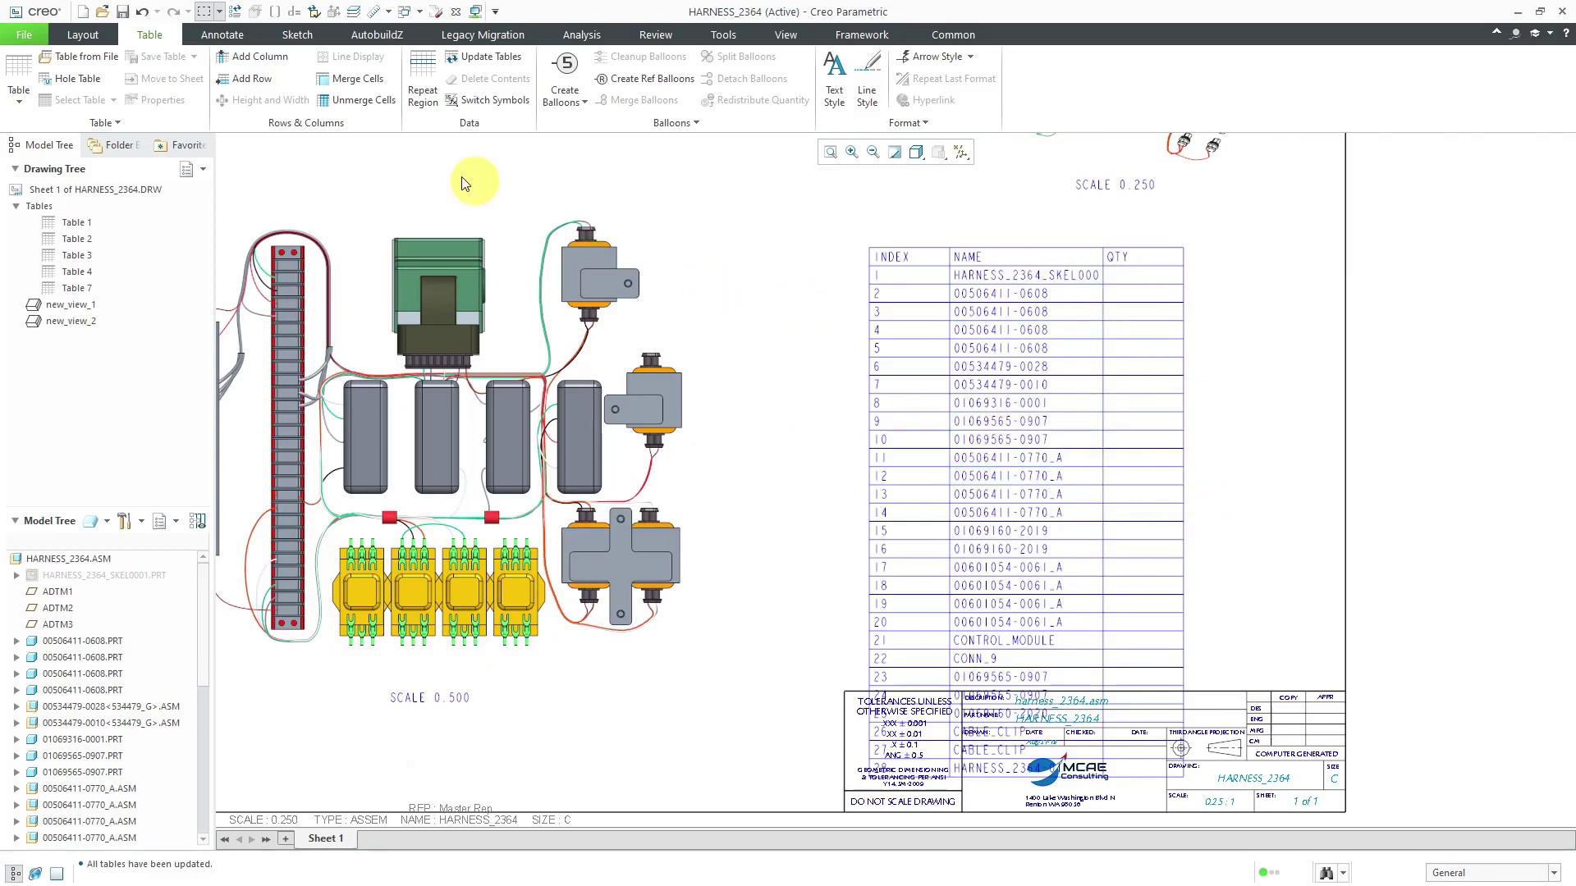
{"action": "left_click", "coordinate": [428, 71]}
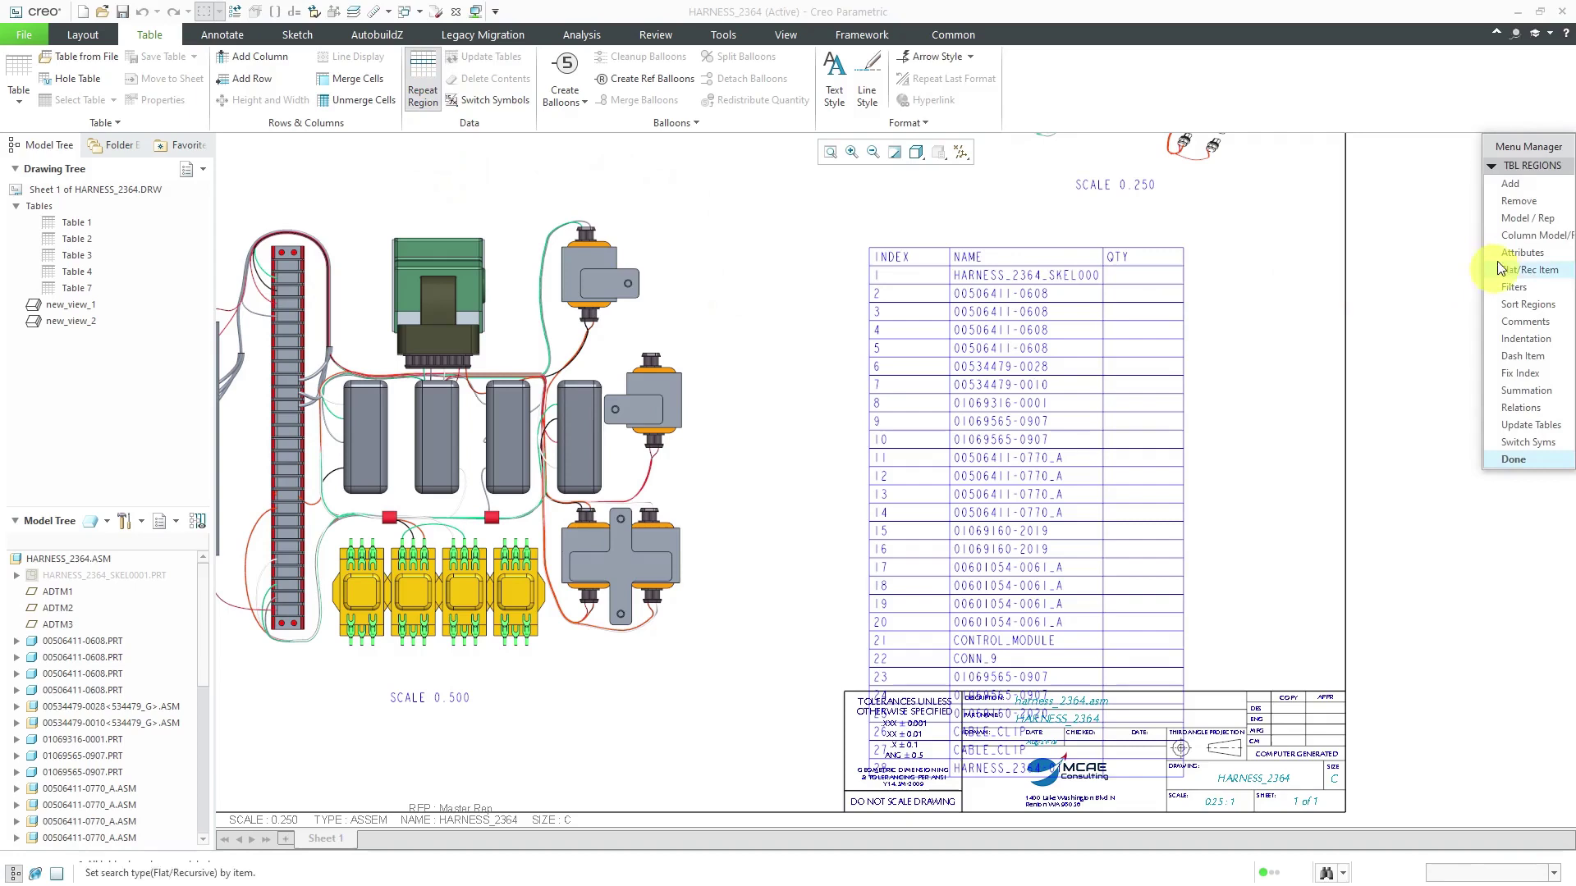
{"action": "left_click", "coordinate": [1537, 261]}
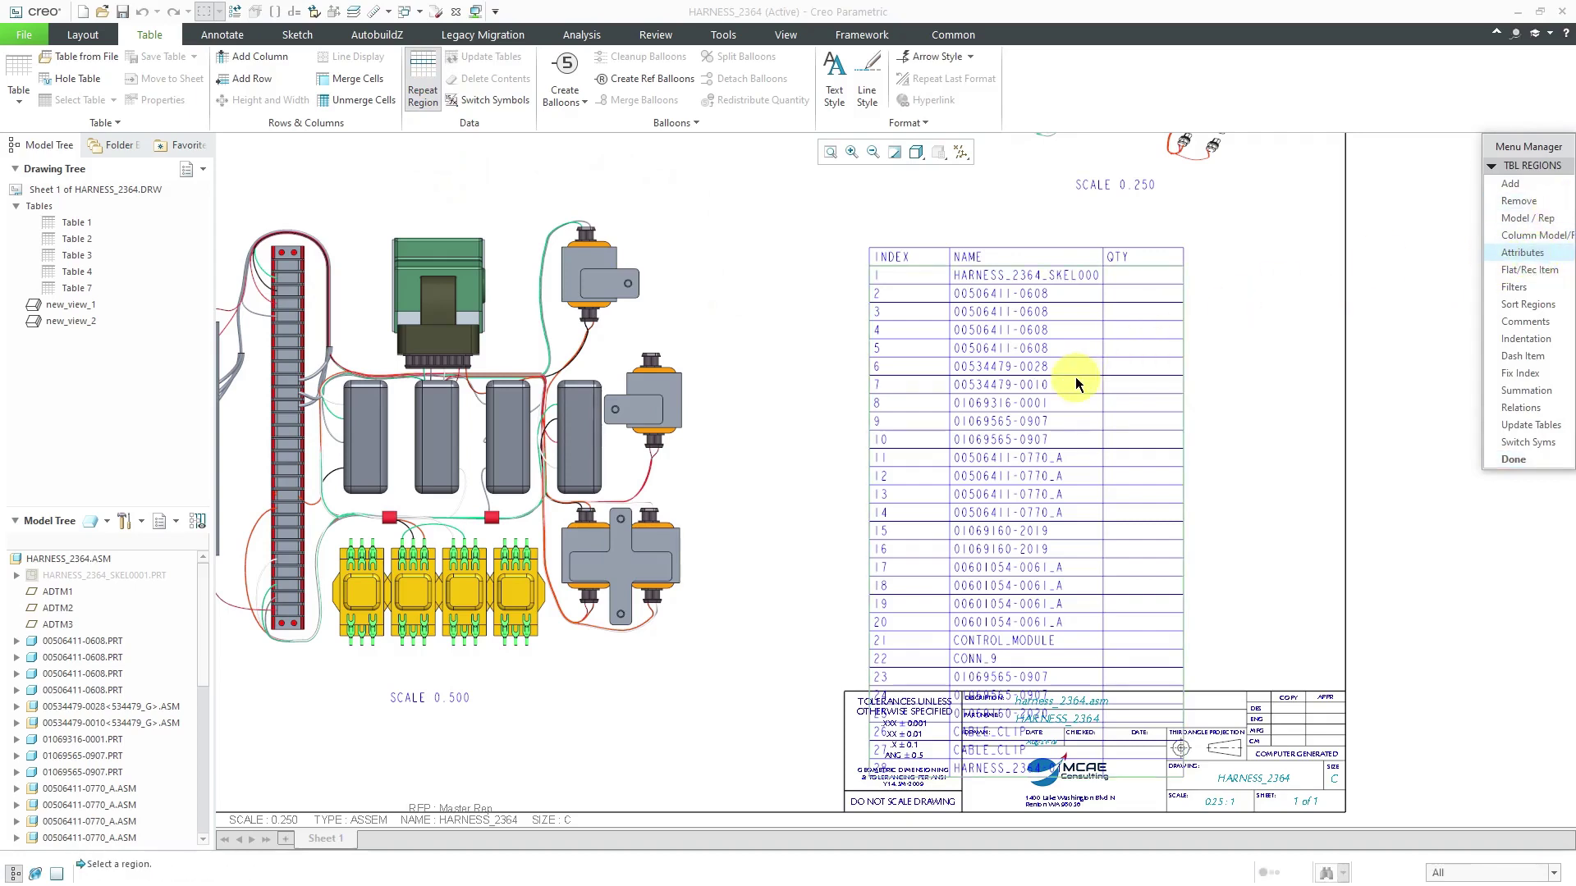
{"action": "left_click", "coordinate": [1078, 383]}
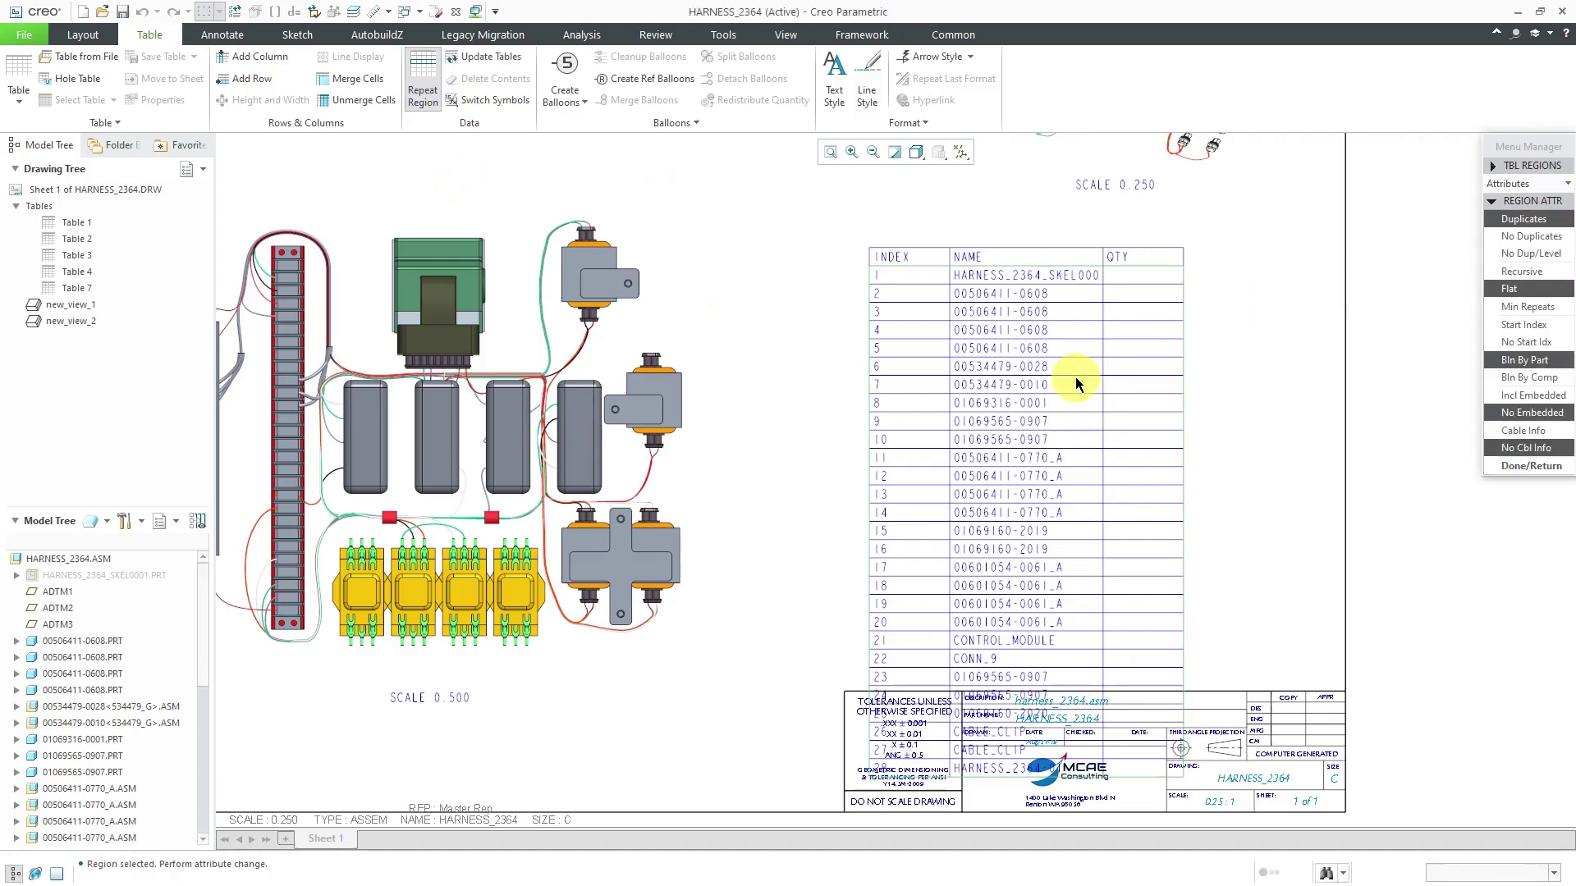
{"action": "left_click", "coordinate": [1522, 238]}
{"action": "left_click", "coordinate": [1530, 465]}
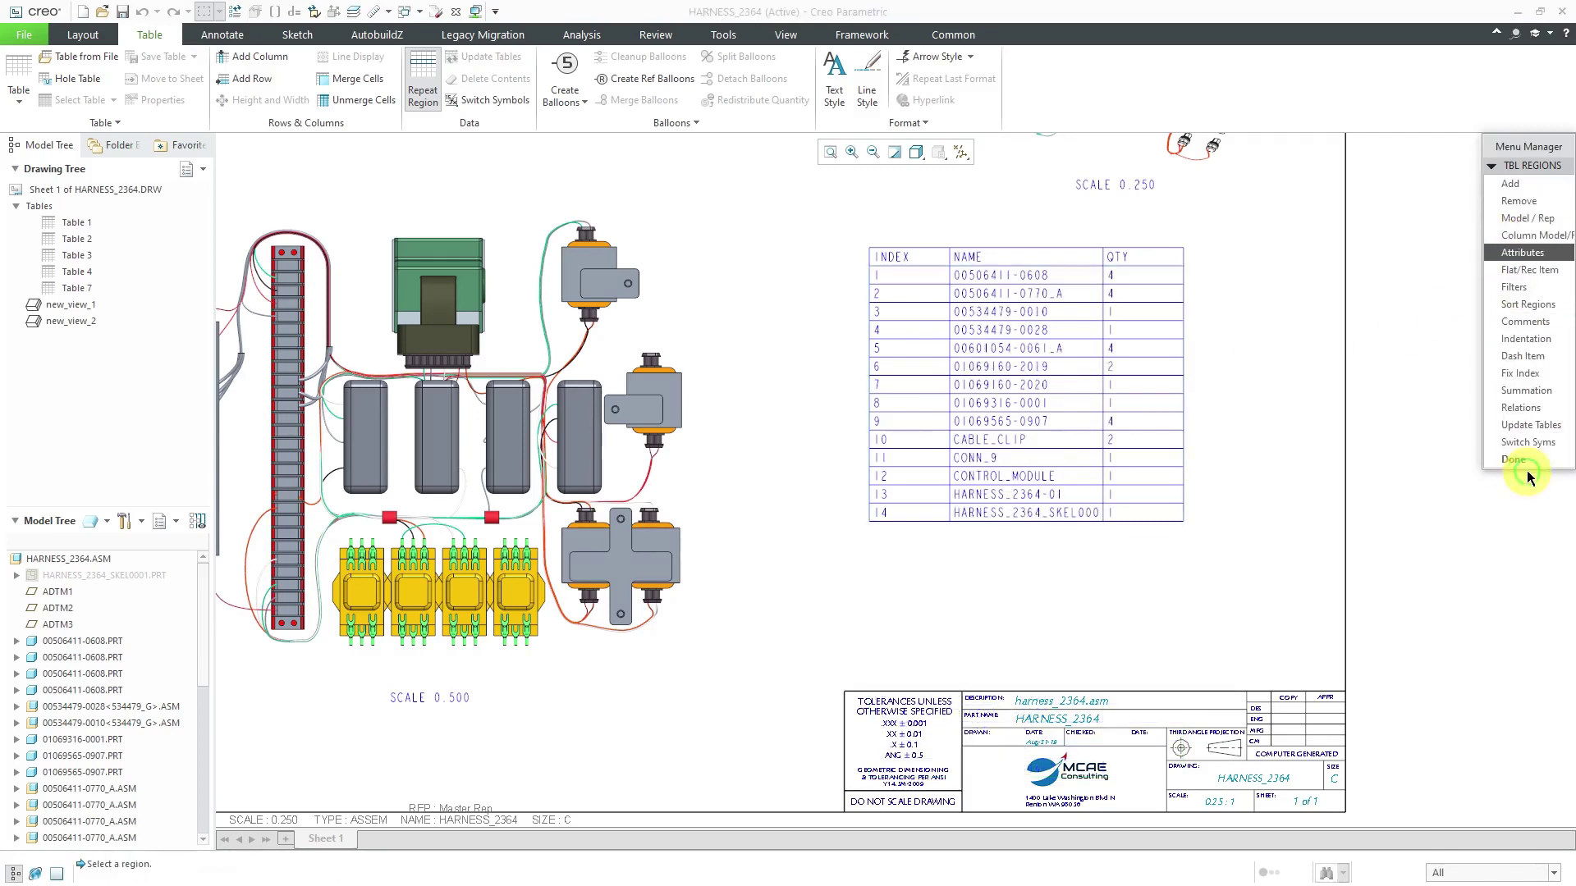
{"action": "left_click", "coordinate": [1182, 577]}
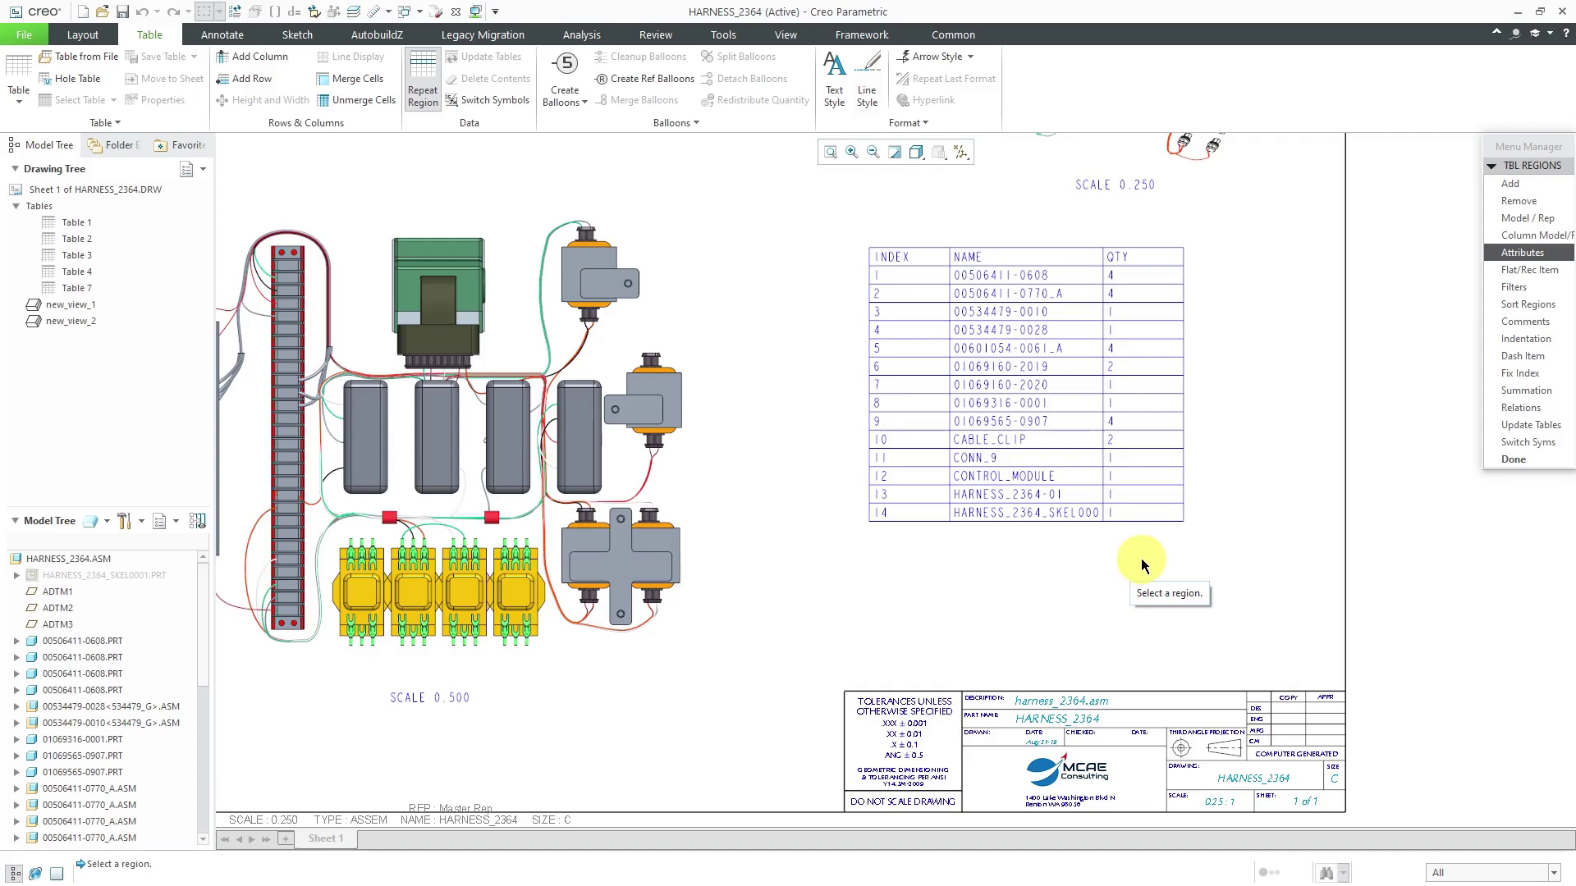
Filter the parts table's repeat region by item to exclude the HARNESS_2364_SKEL0001 row.
{"action": "left_click", "coordinate": [1549, 289]}
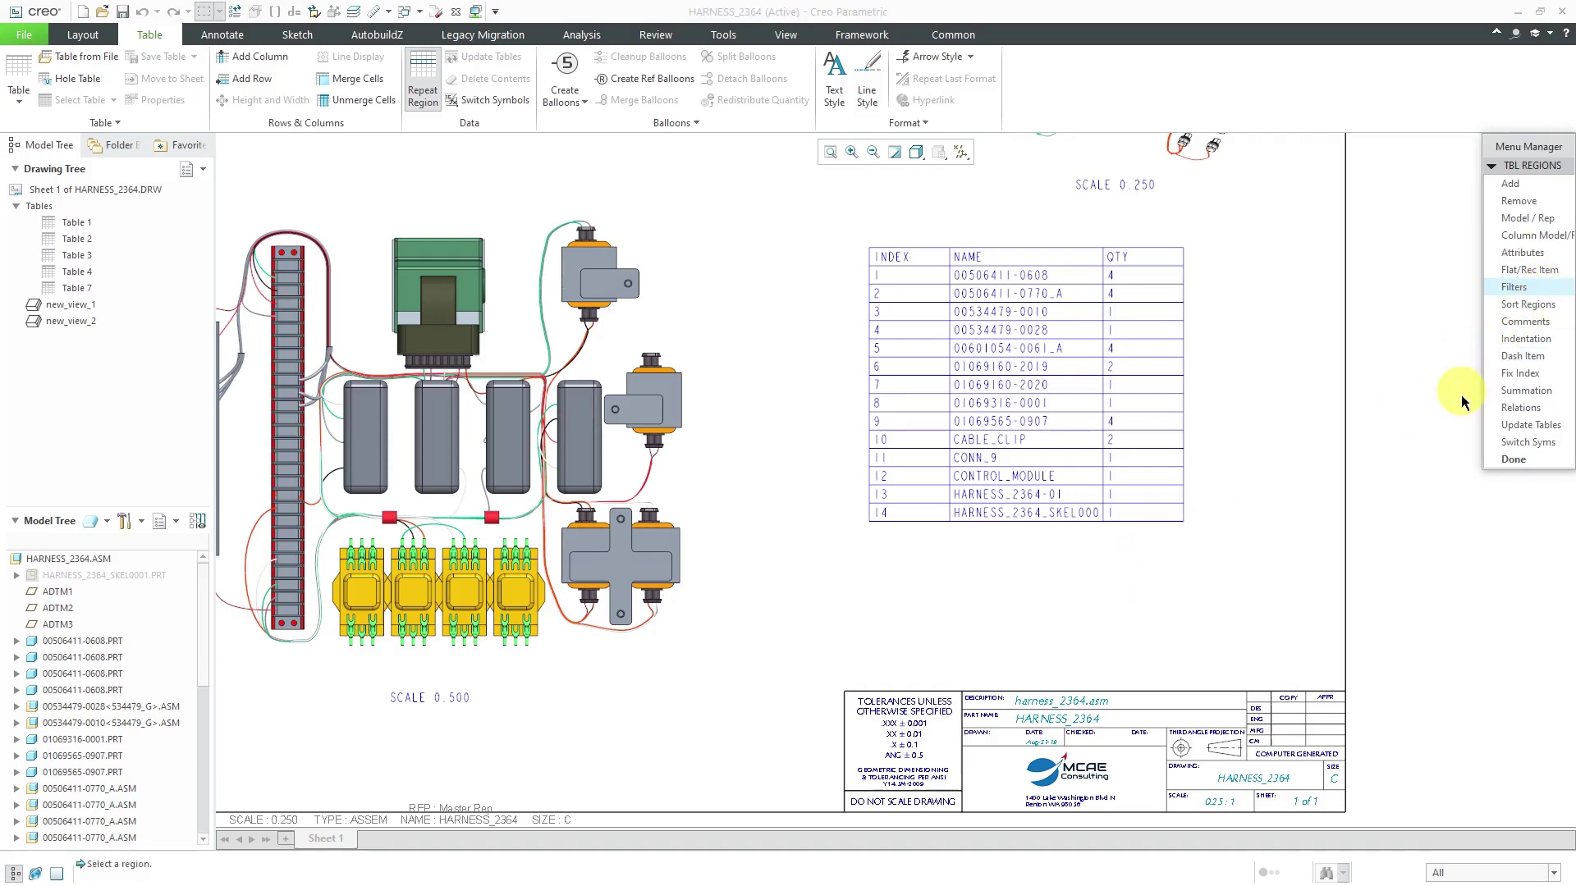
{"action": "left_click", "coordinate": [1085, 458]}
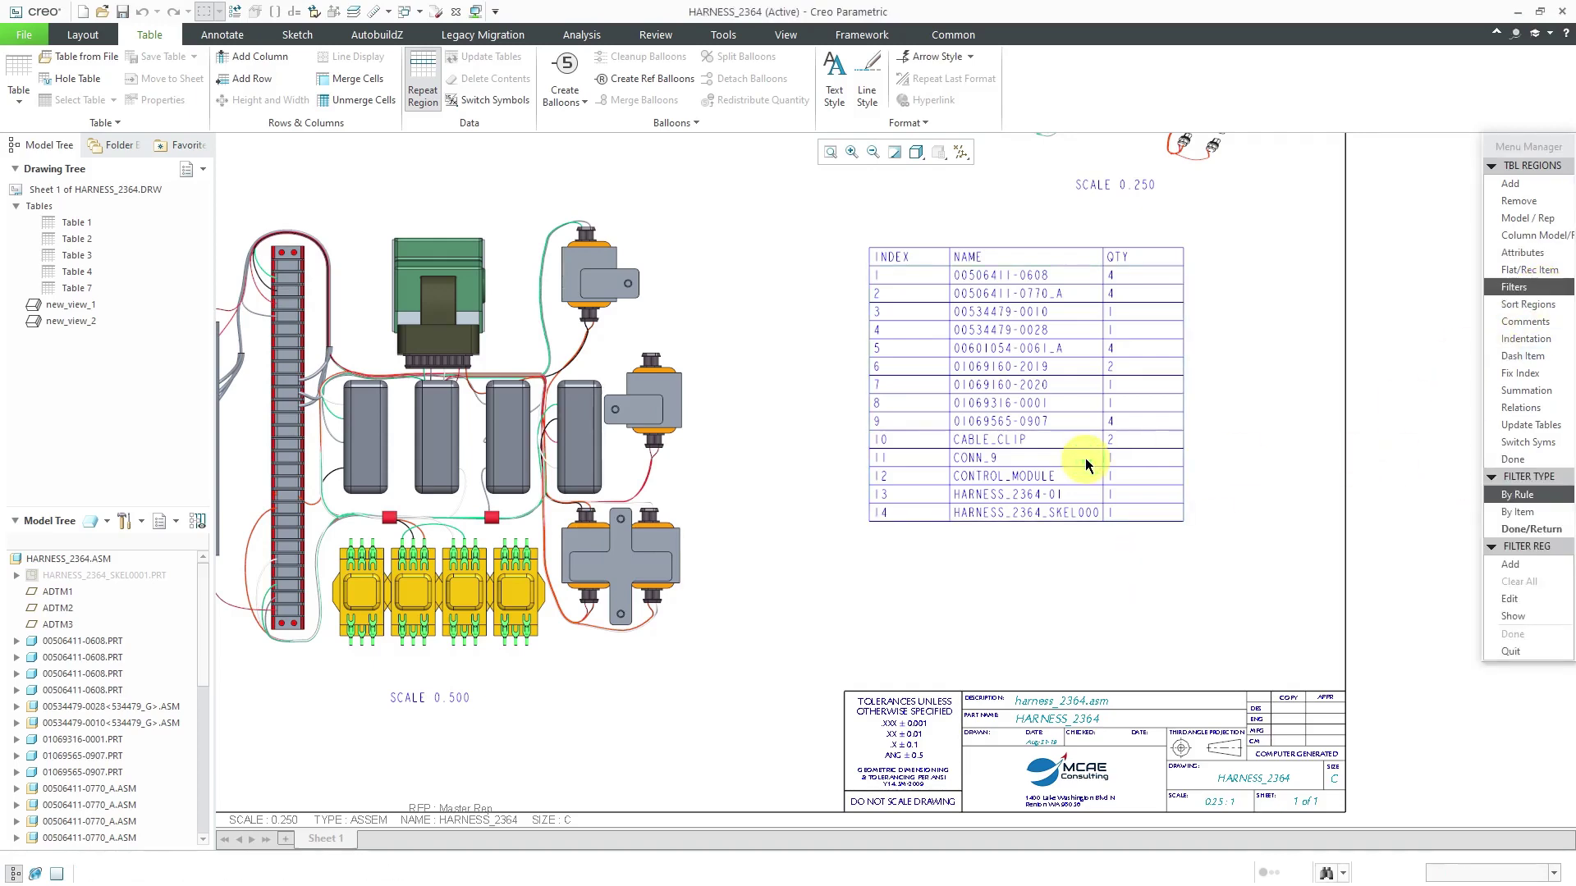
{"action": "left_click", "coordinate": [1532, 496]}
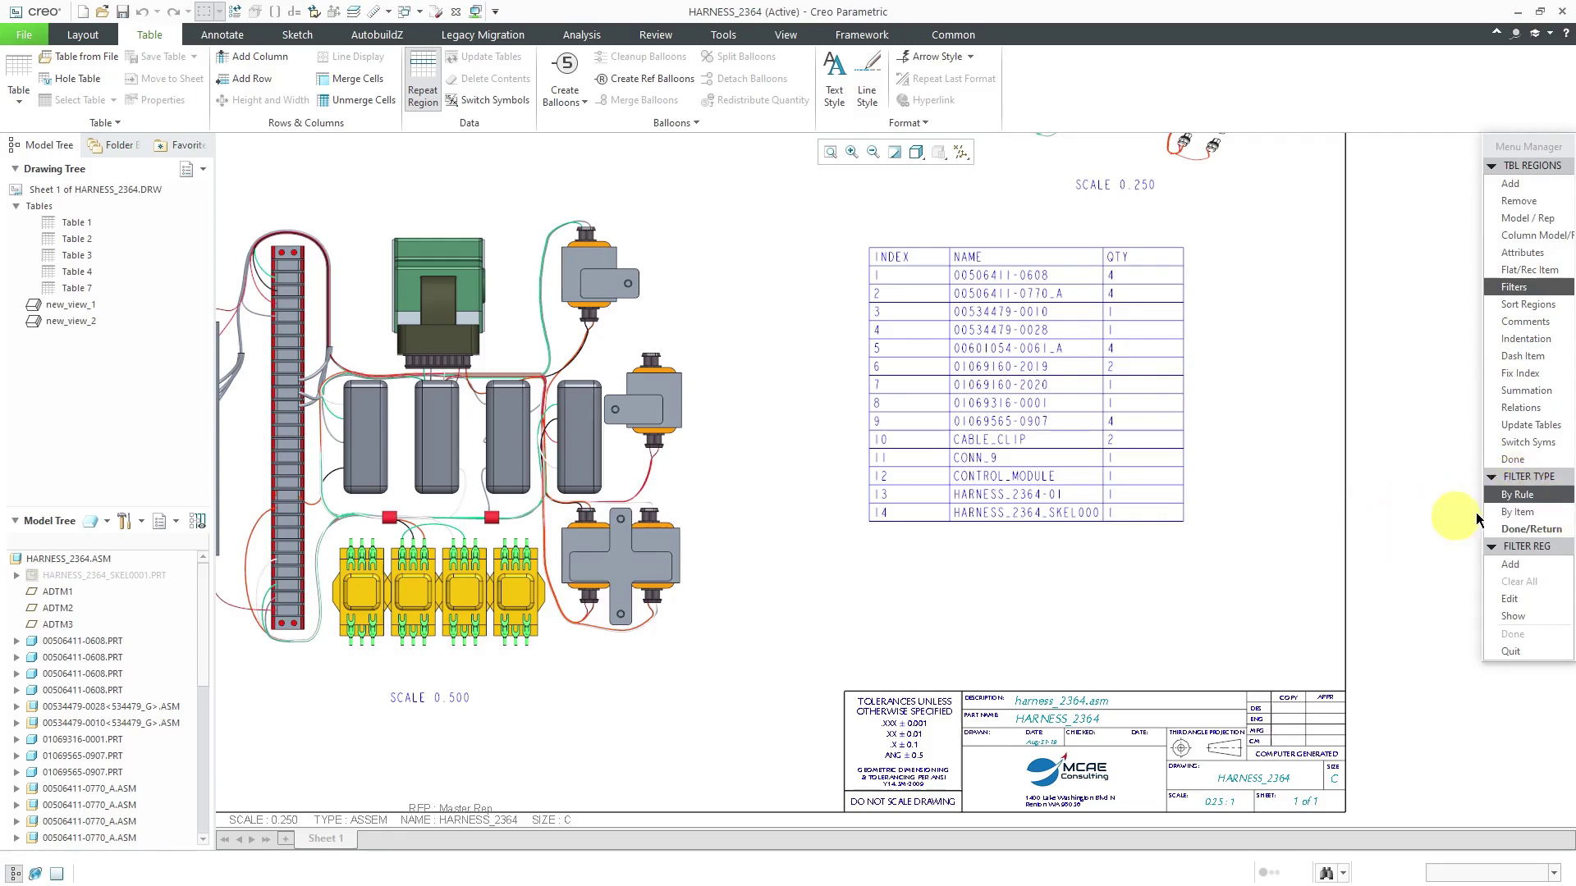
{"action": "left_click", "coordinate": [1518, 512]}
{"action": "left_click", "coordinate": [1000, 519]}
{"action": "left_click", "coordinate": [1476, 678]}
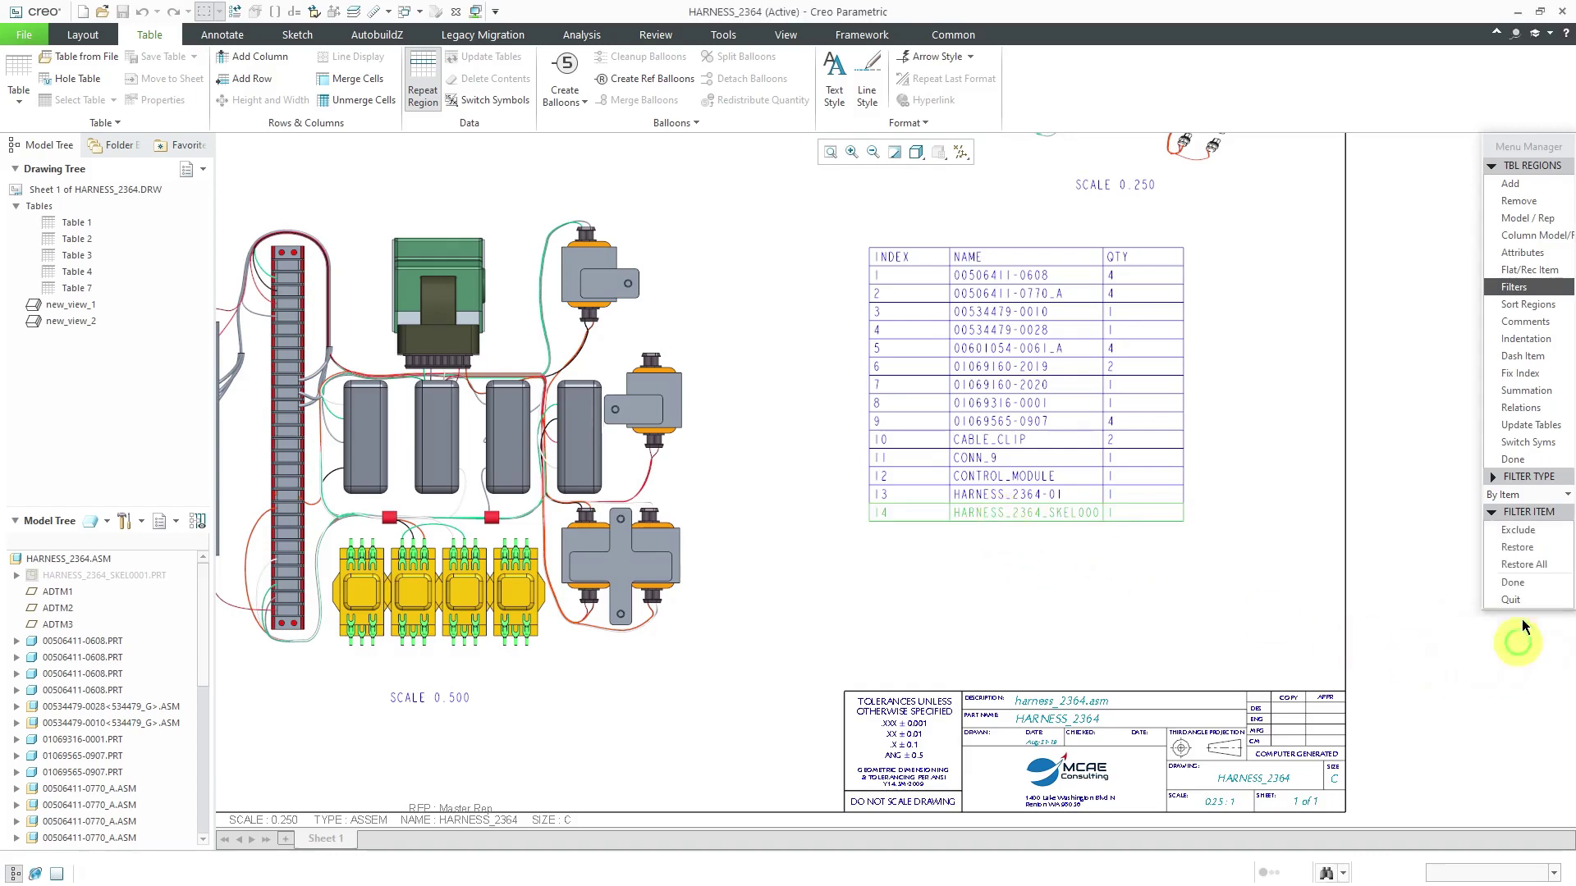
{"action": "left_click", "coordinate": [1520, 582]}
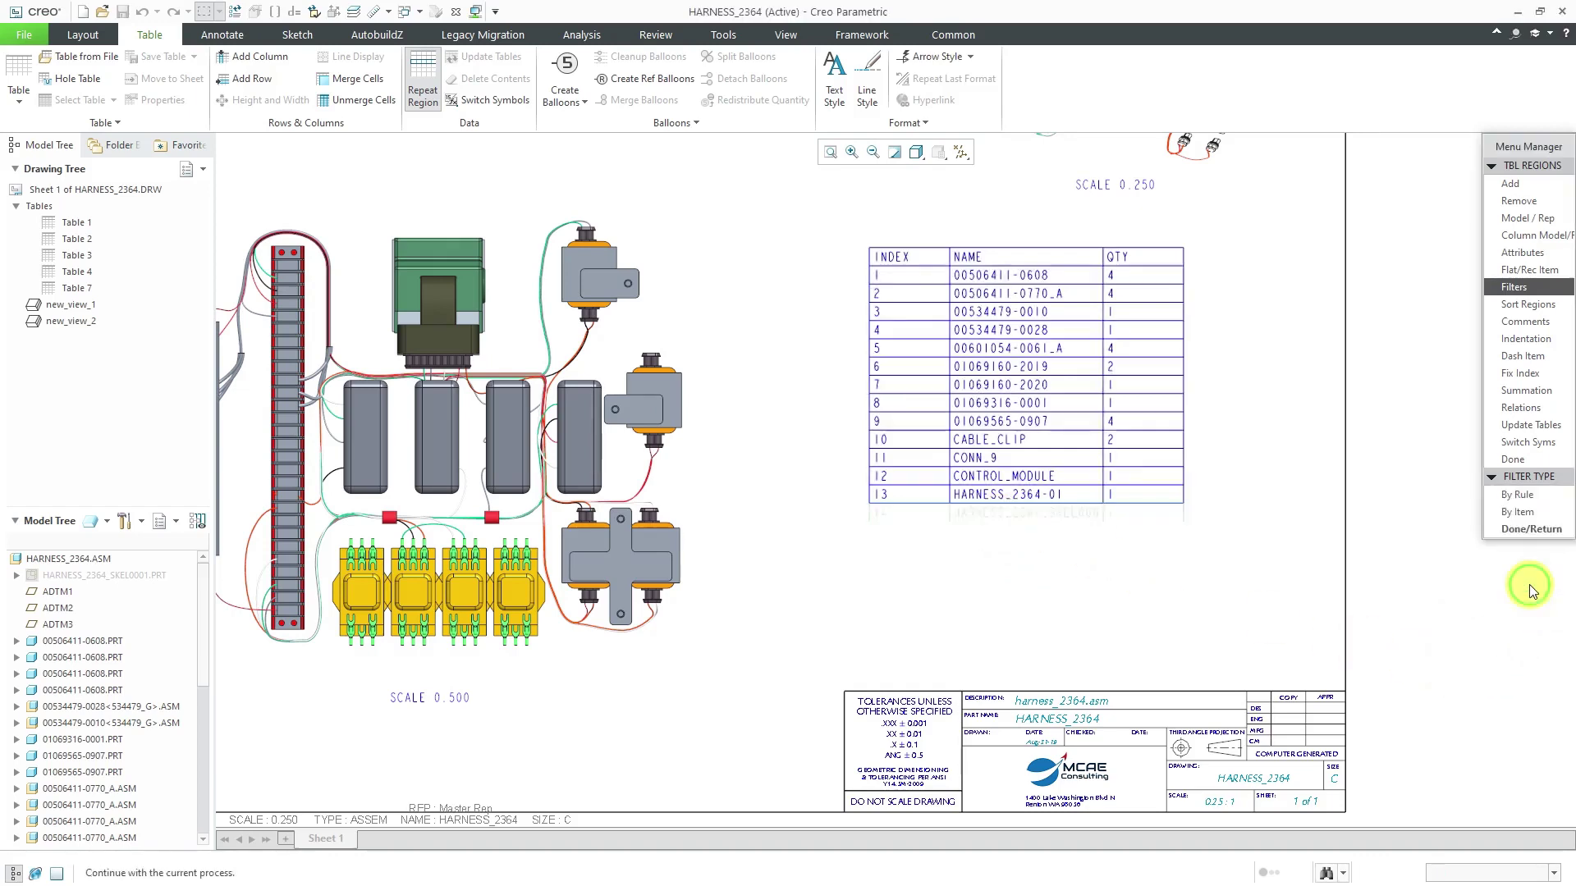
{"action": "left_click", "coordinate": [1531, 532]}
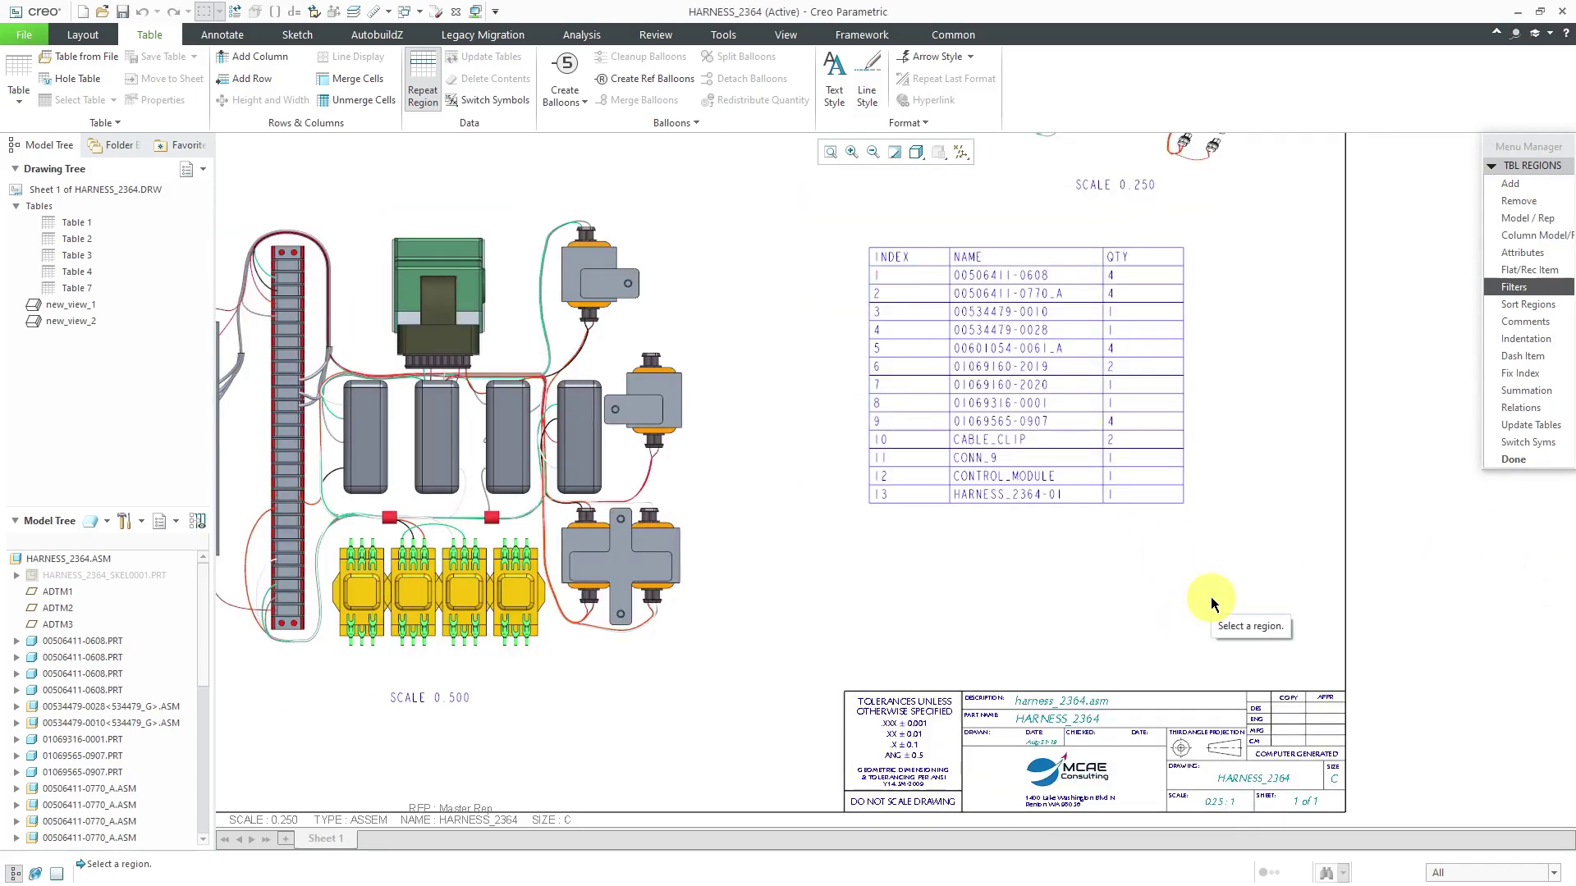
{"action": "left_click", "coordinate": [1516, 460]}
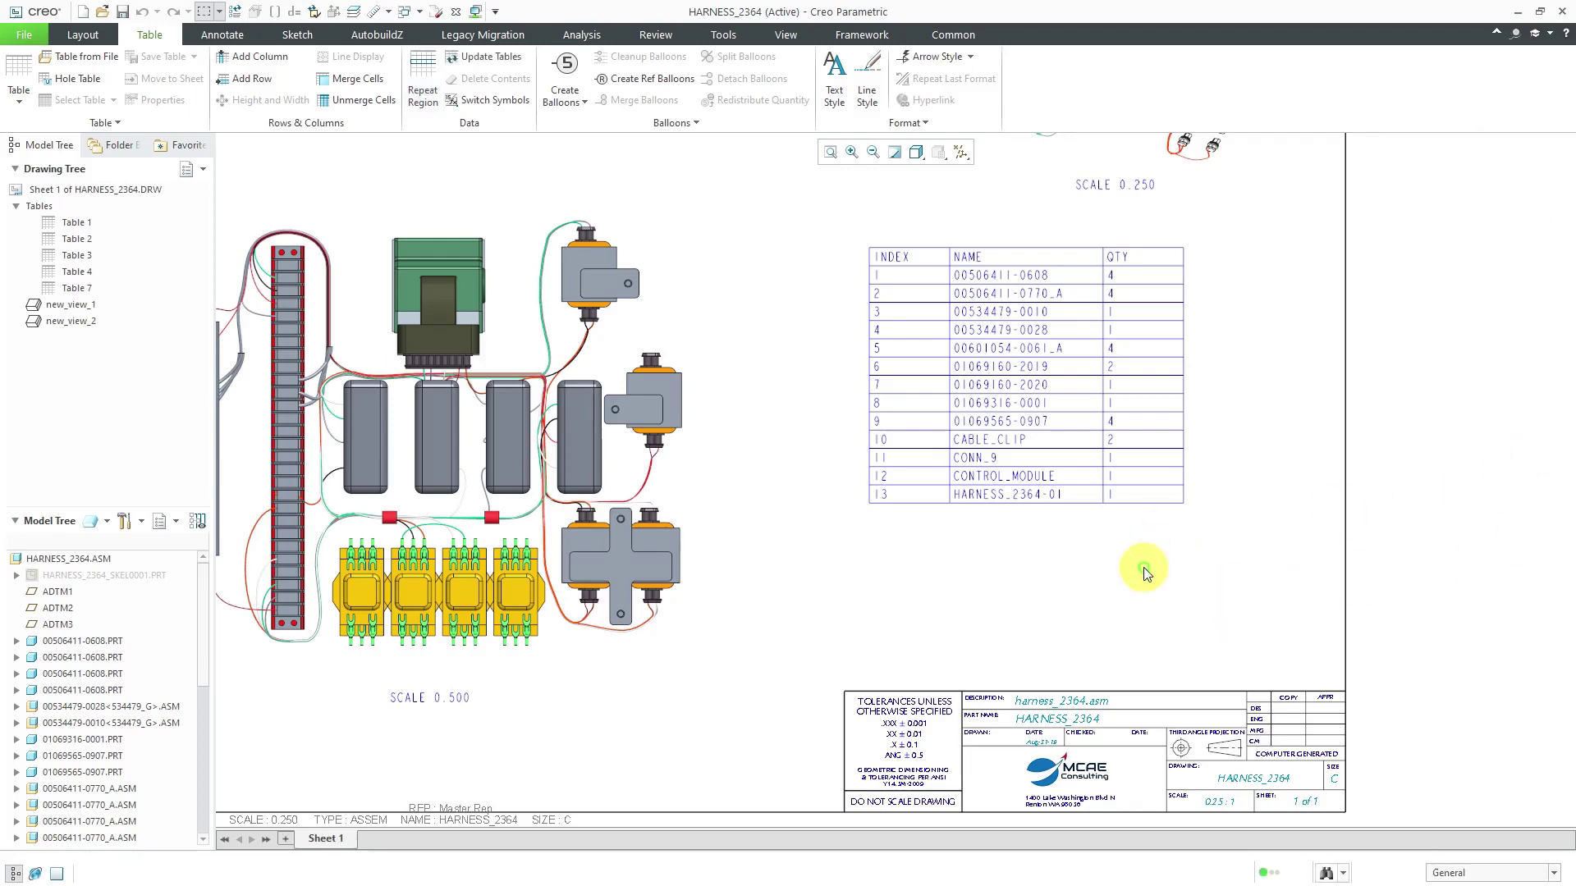
Insert a table with three columns and two rows in zone A1 of the drawing sheet.
{"action": "scroll", "coordinate": [1144, 568], "scroll_direction": "down", "scroll_amount": 2}
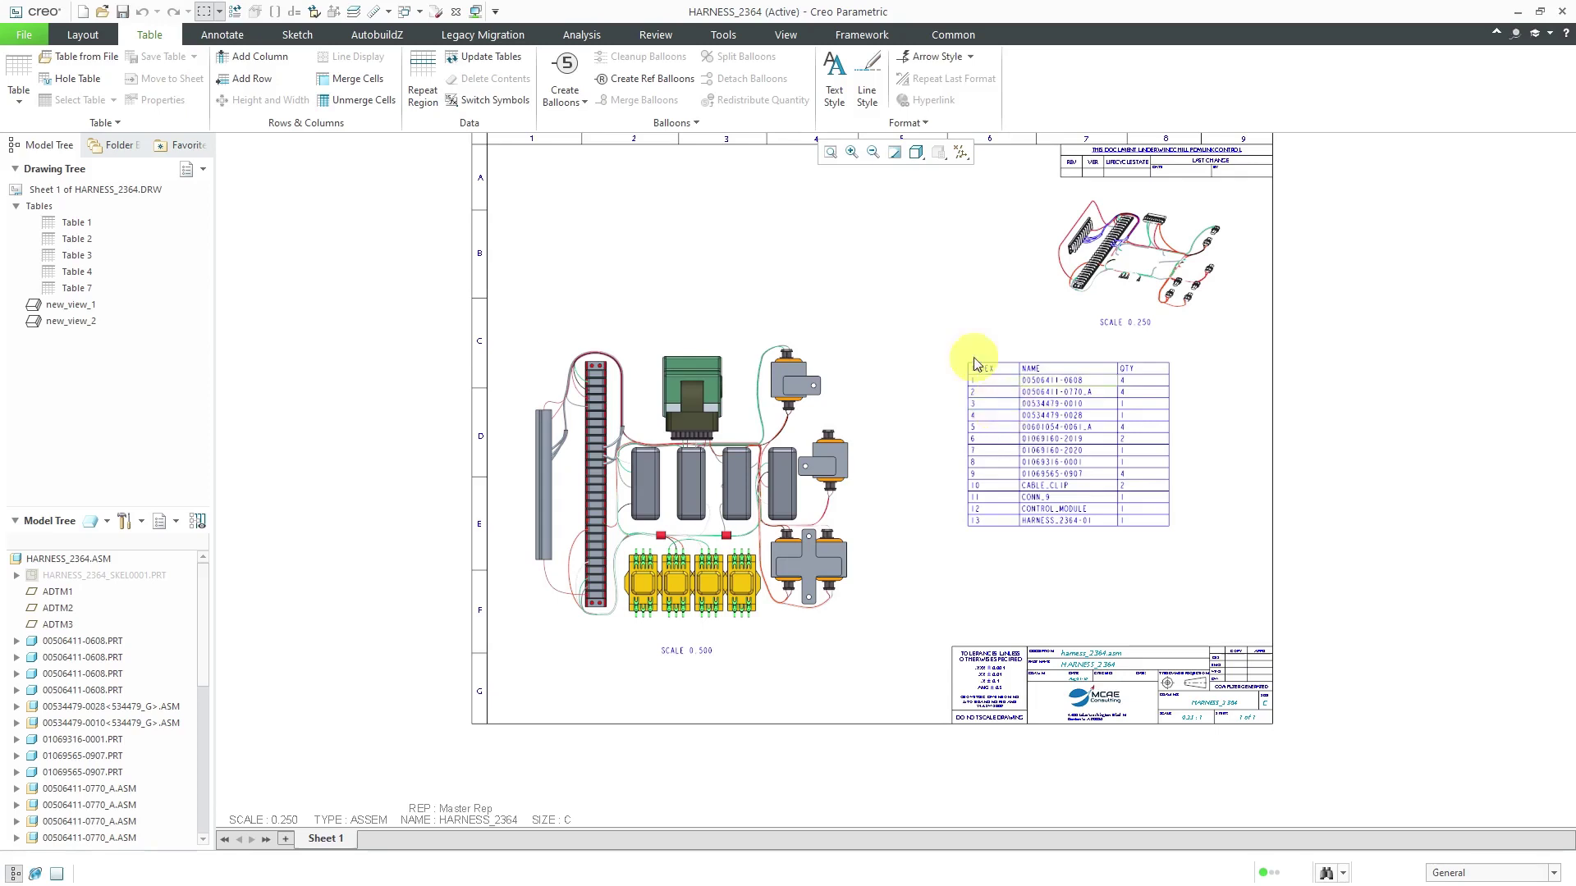
{"action": "left_click", "coordinate": [18, 94]}
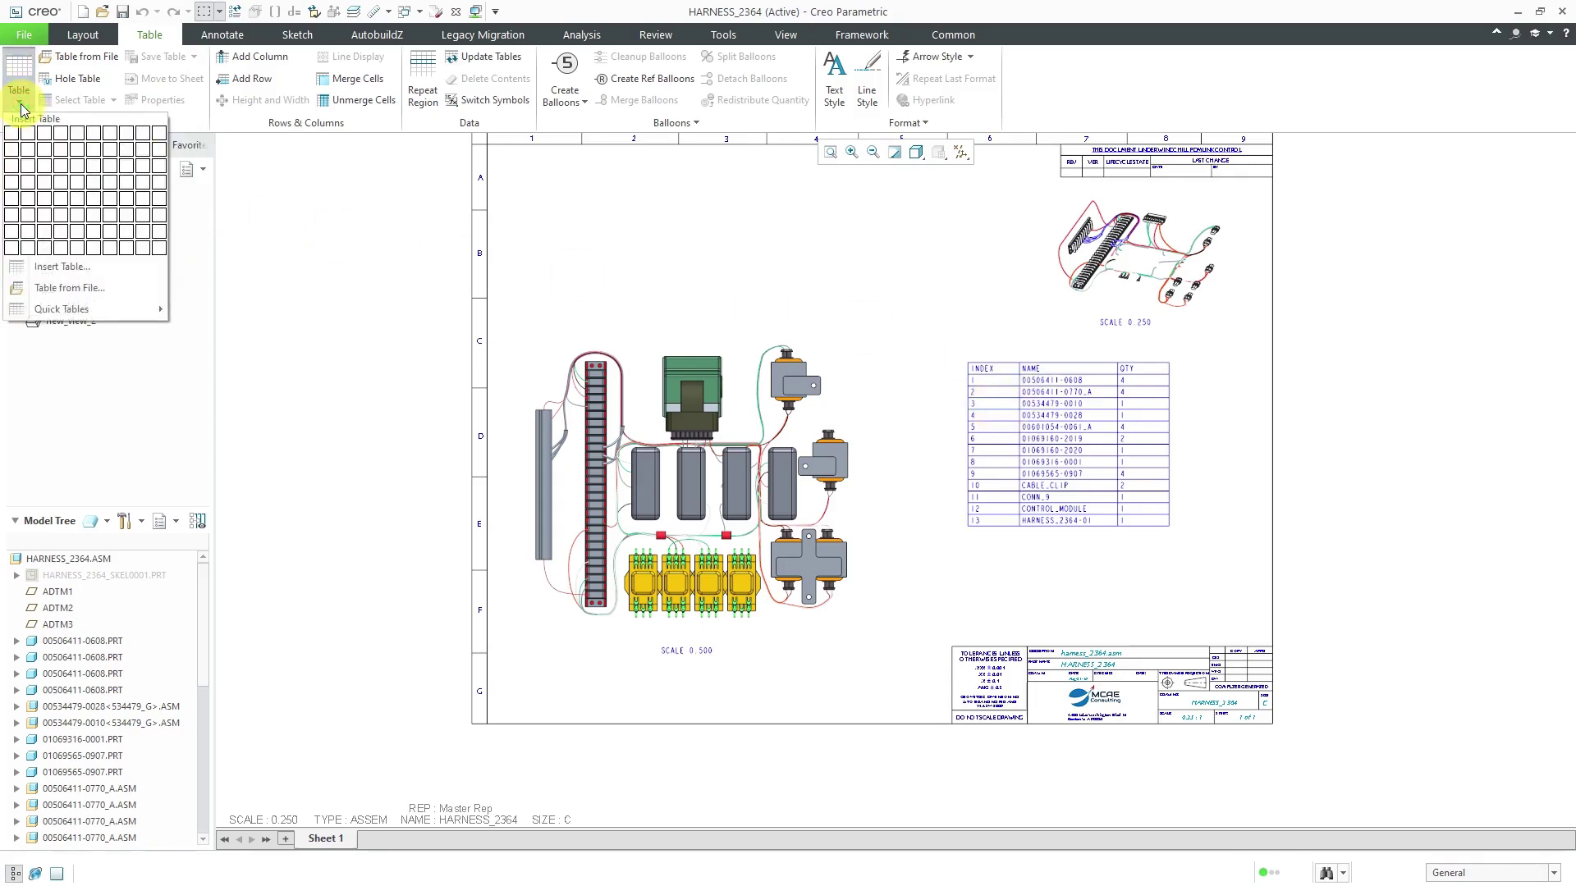
{"action": "left_click", "coordinate": [44, 155]}
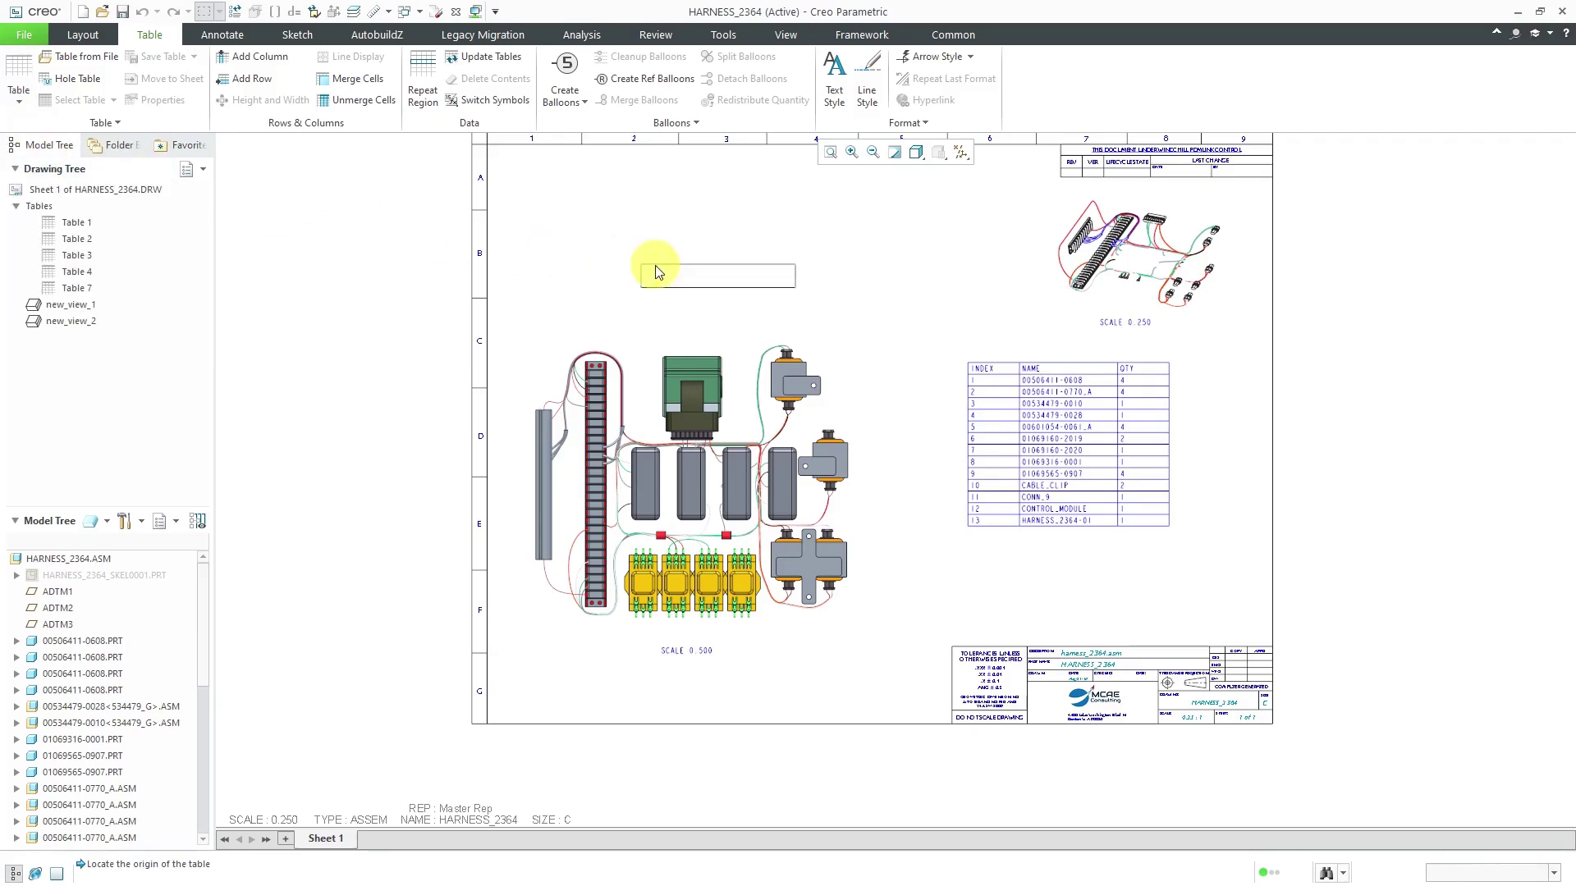
{"action": "left_click", "coordinate": [525, 167]}
Enter the column headings SPOOL, COLOR and LENGTH in the first row of the new table.
{"action": "scroll", "coordinate": [599, 226], "scroll_direction": "down", "scroll_amount": 5}
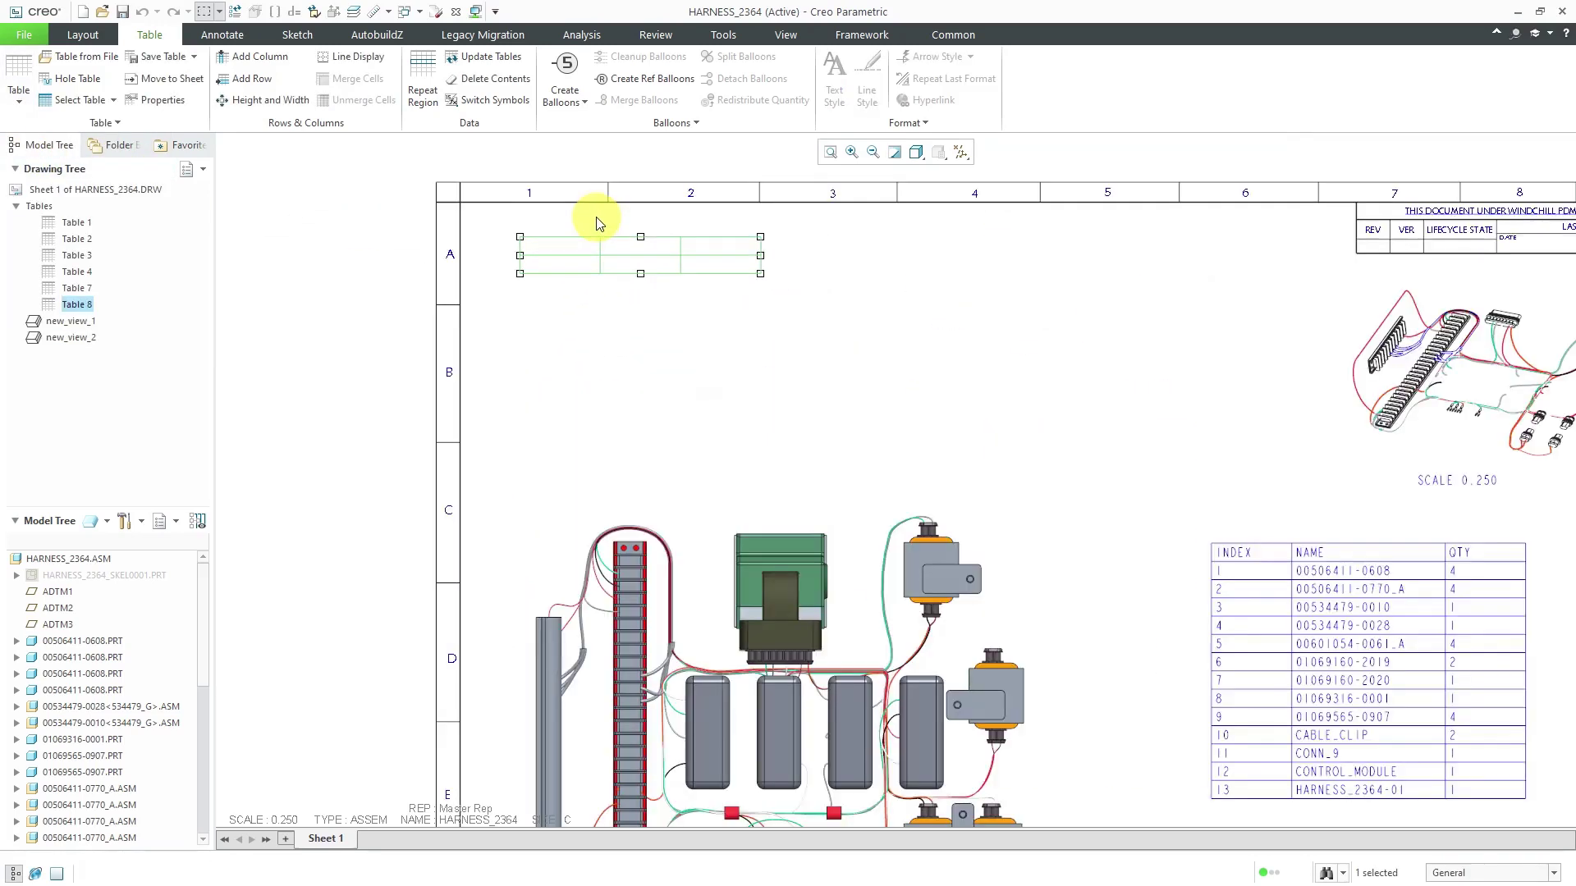
{"action": "left_click", "coordinate": [515, 281]}
{"action": "double_click", "coordinate": [512, 288]}
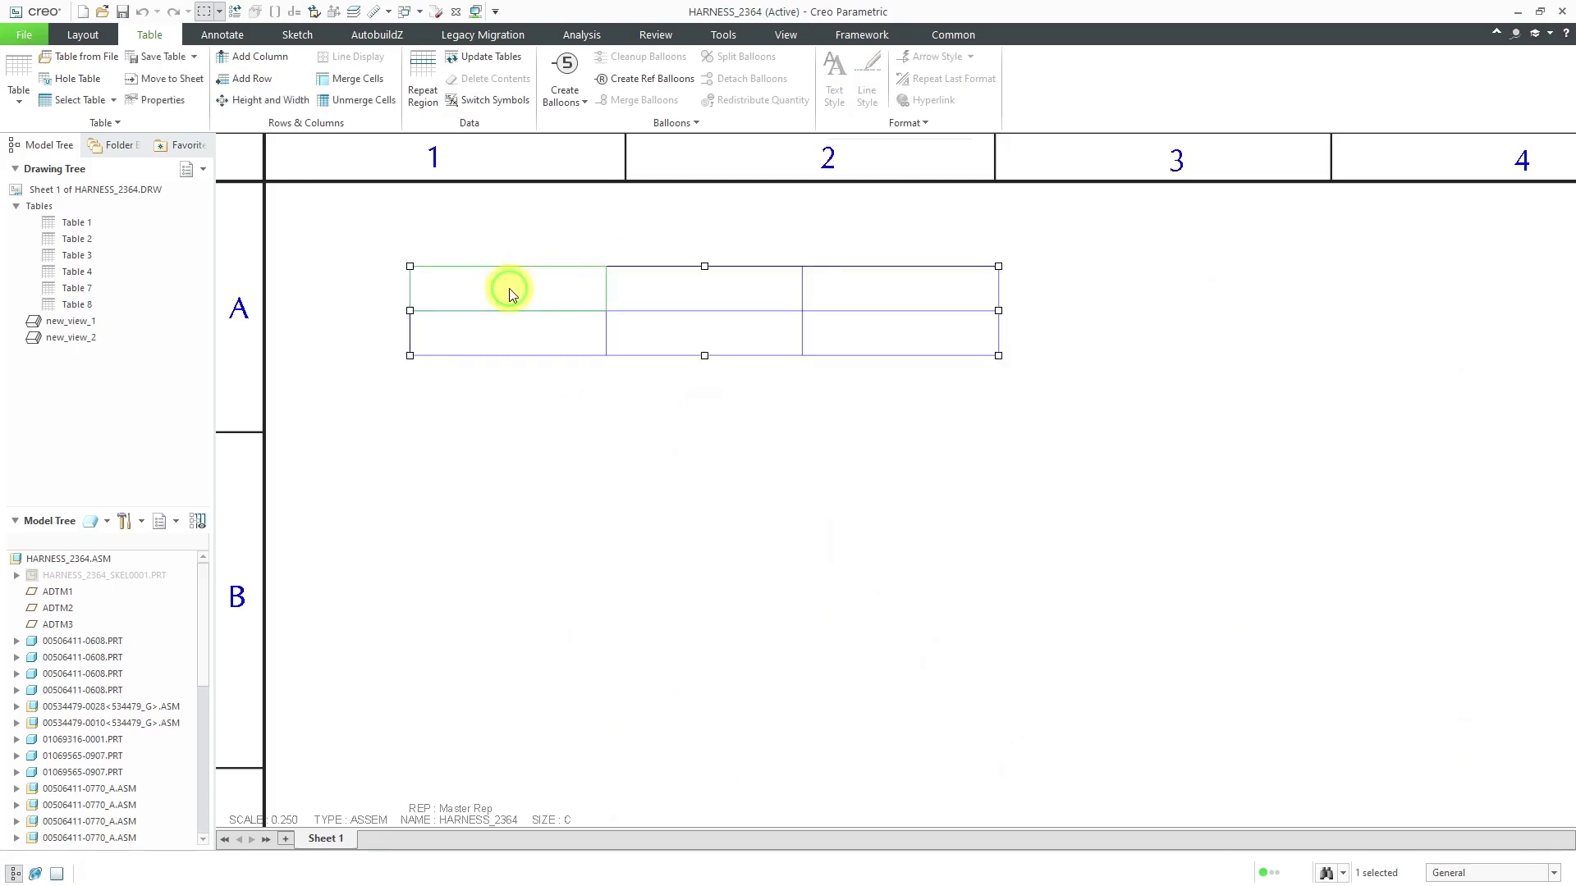
{"action": "type", "text": "SPOOL"}
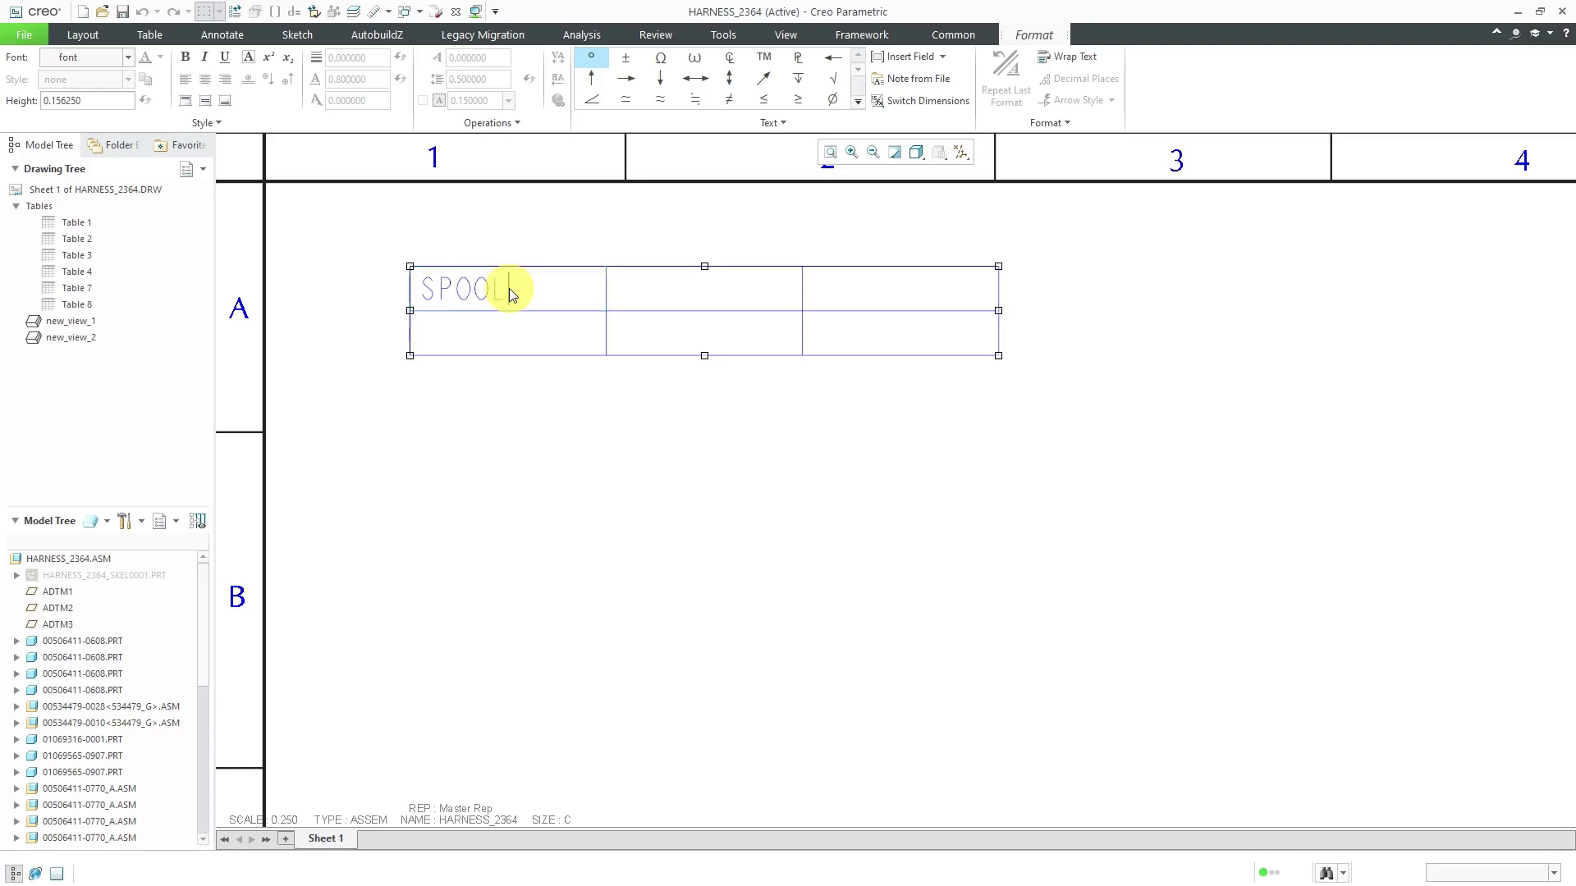
{"action": "left_click", "coordinate": [623, 286]}
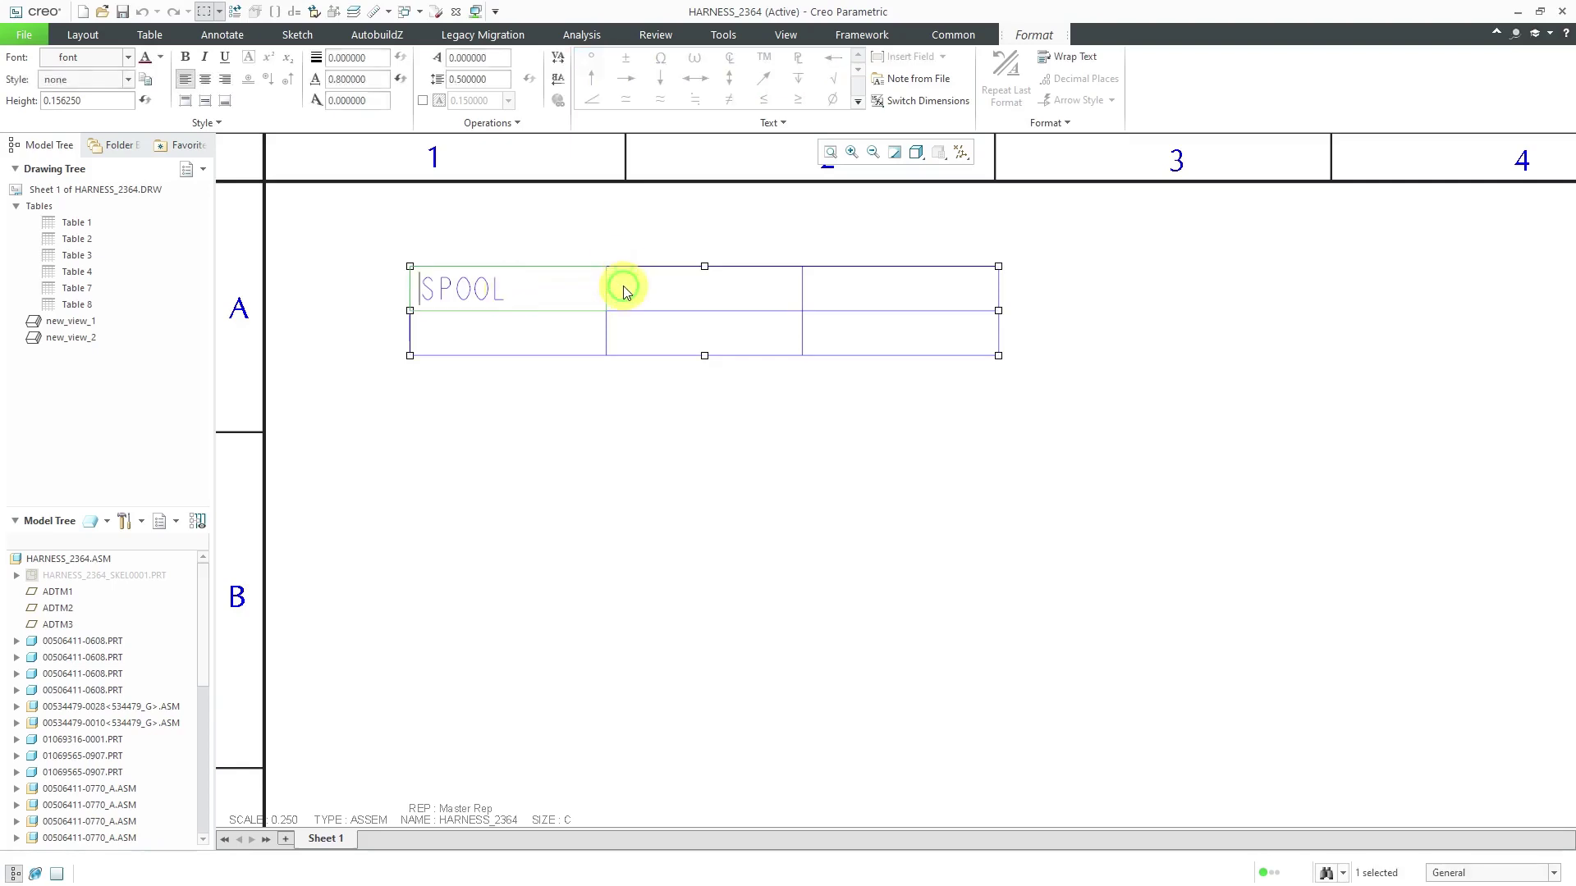
{"action": "left_click", "coordinate": [660, 308]}
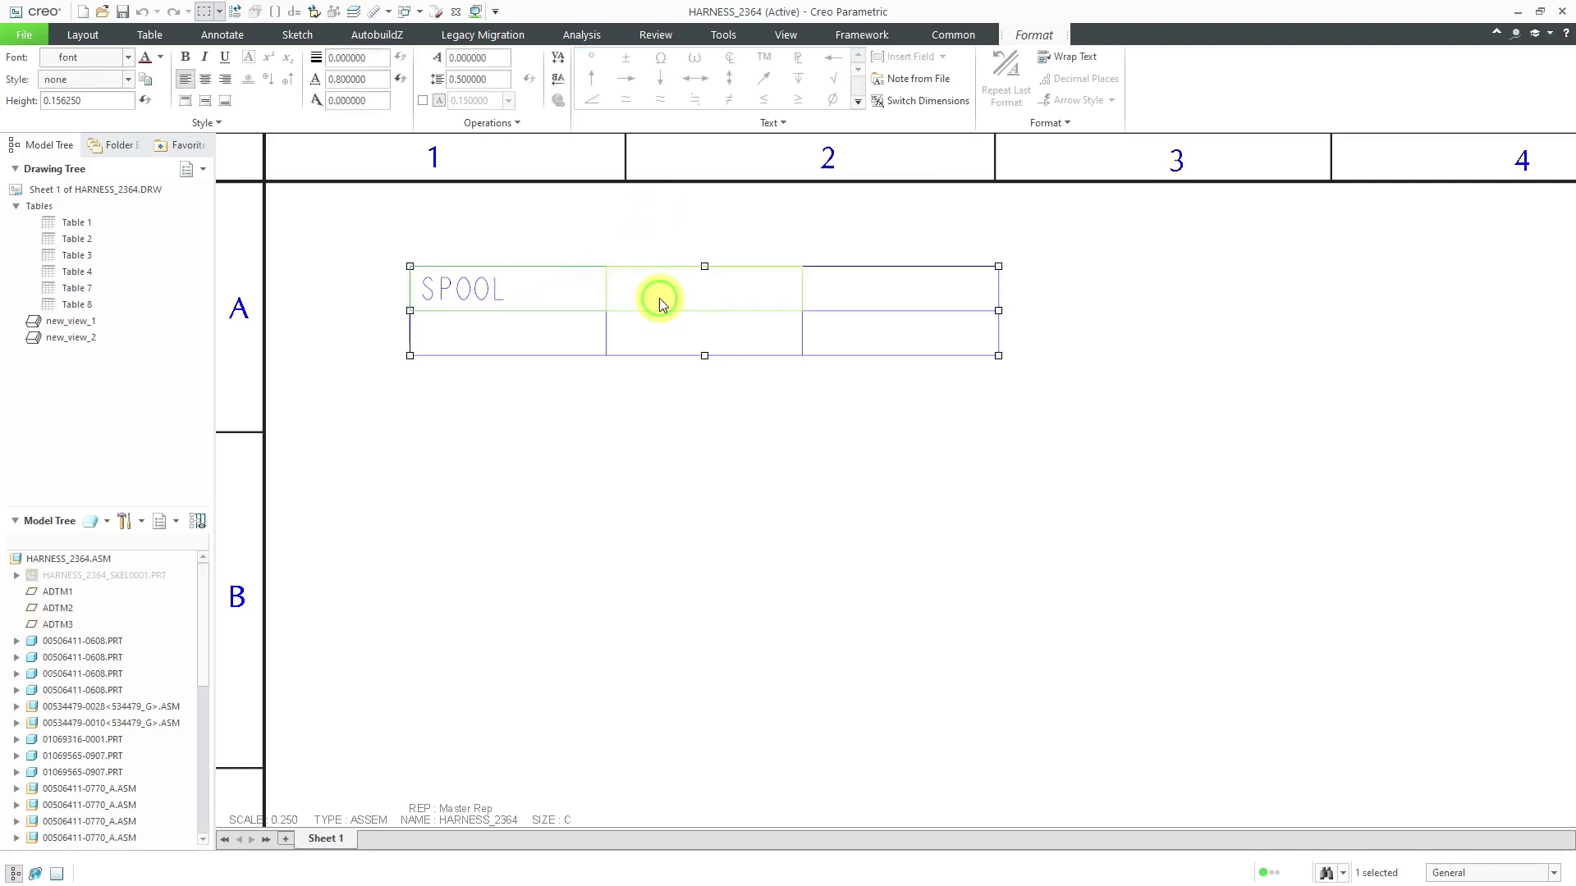
{"action": "double_click", "coordinate": [661, 302]}
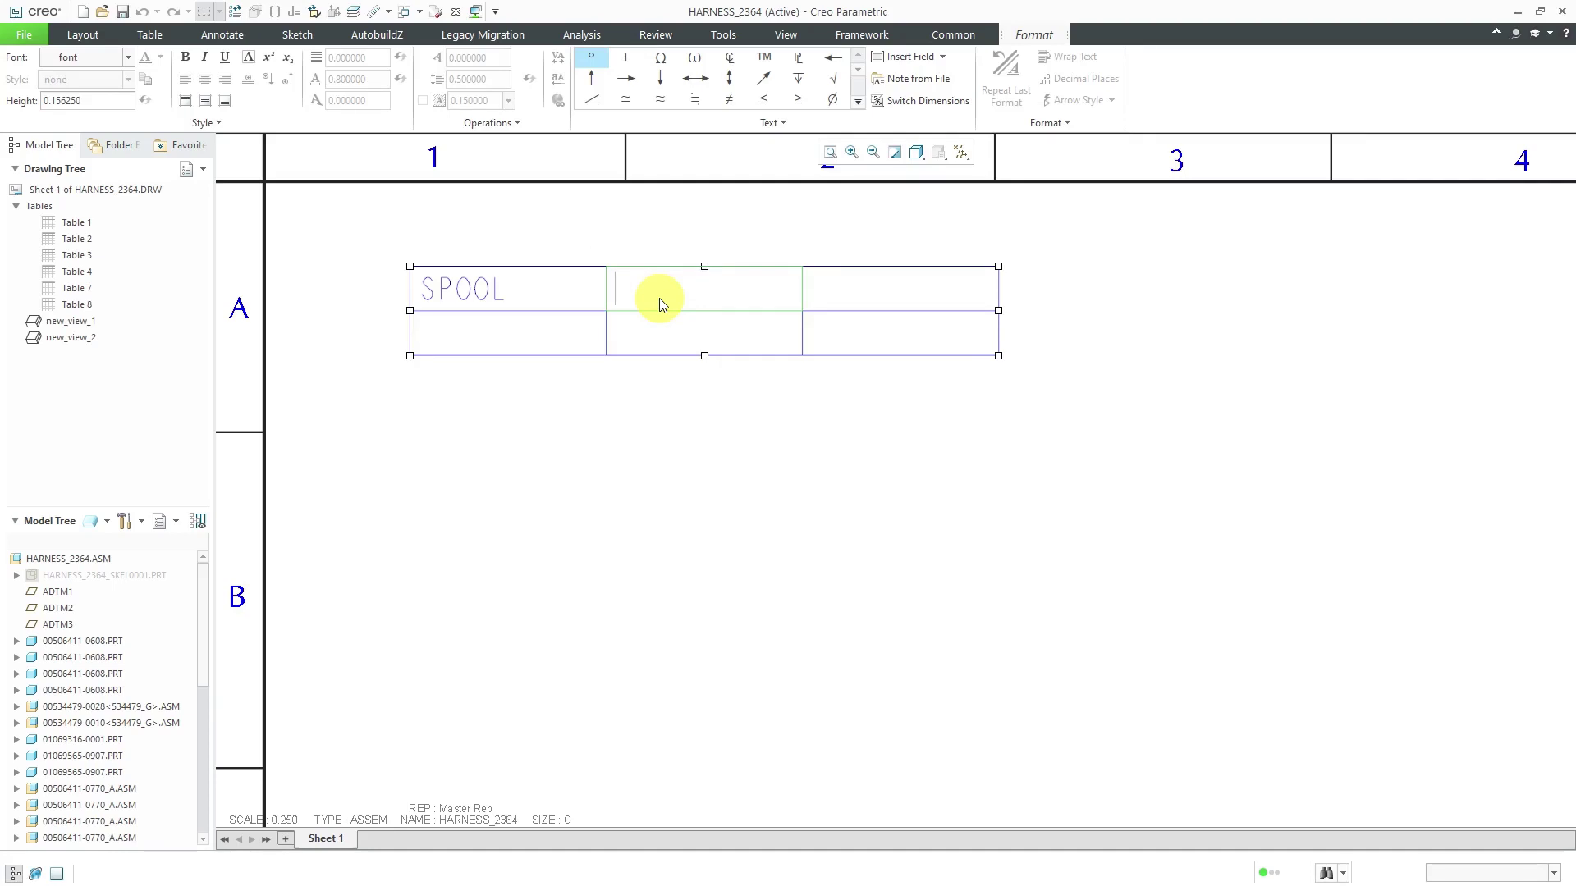
{"action": "type", "text": "COLOR"}
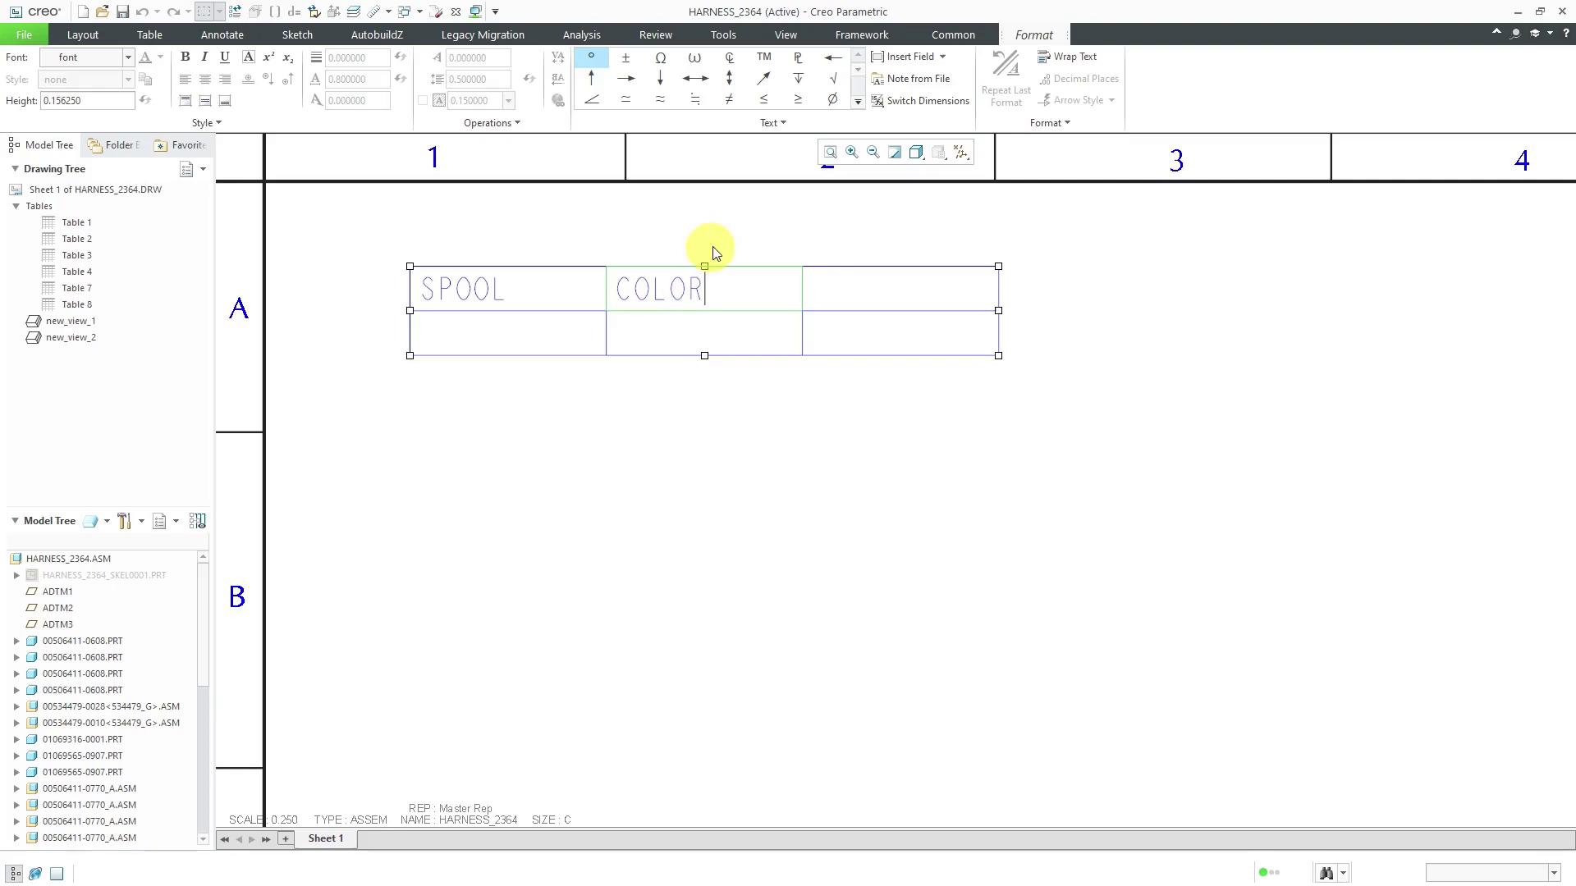
{"action": "left_click", "coordinate": [875, 285]}
{"action": "double_click", "coordinate": [881, 290]}
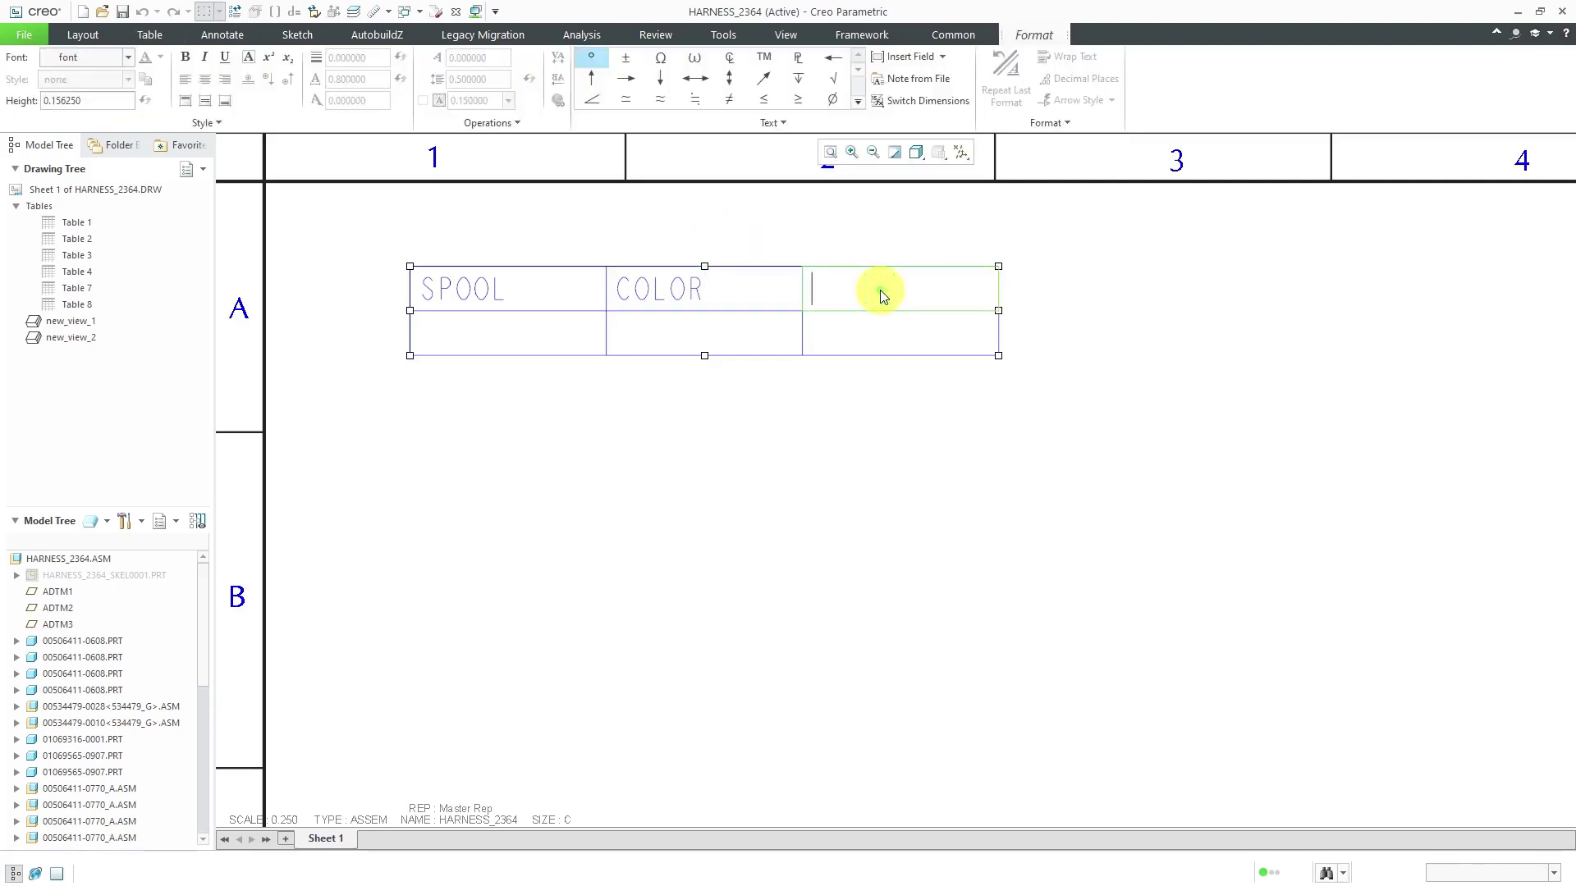
{"action": "type", "text": "LENGTH"}
{"action": "left_click", "coordinate": [943, 457]}
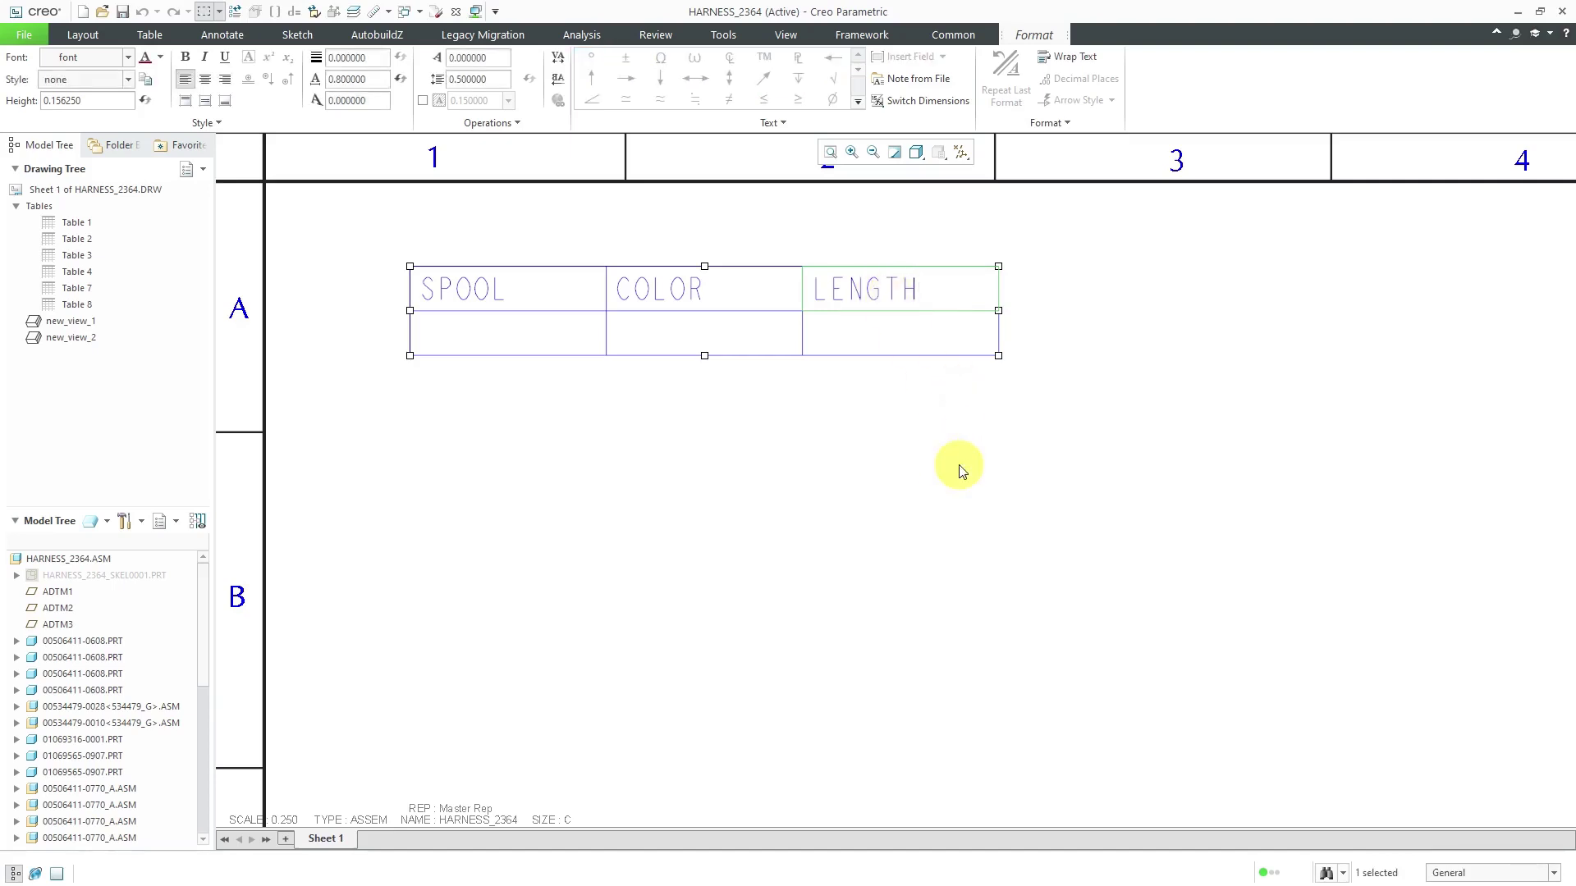
{"action": "left_click", "coordinate": [957, 464]}
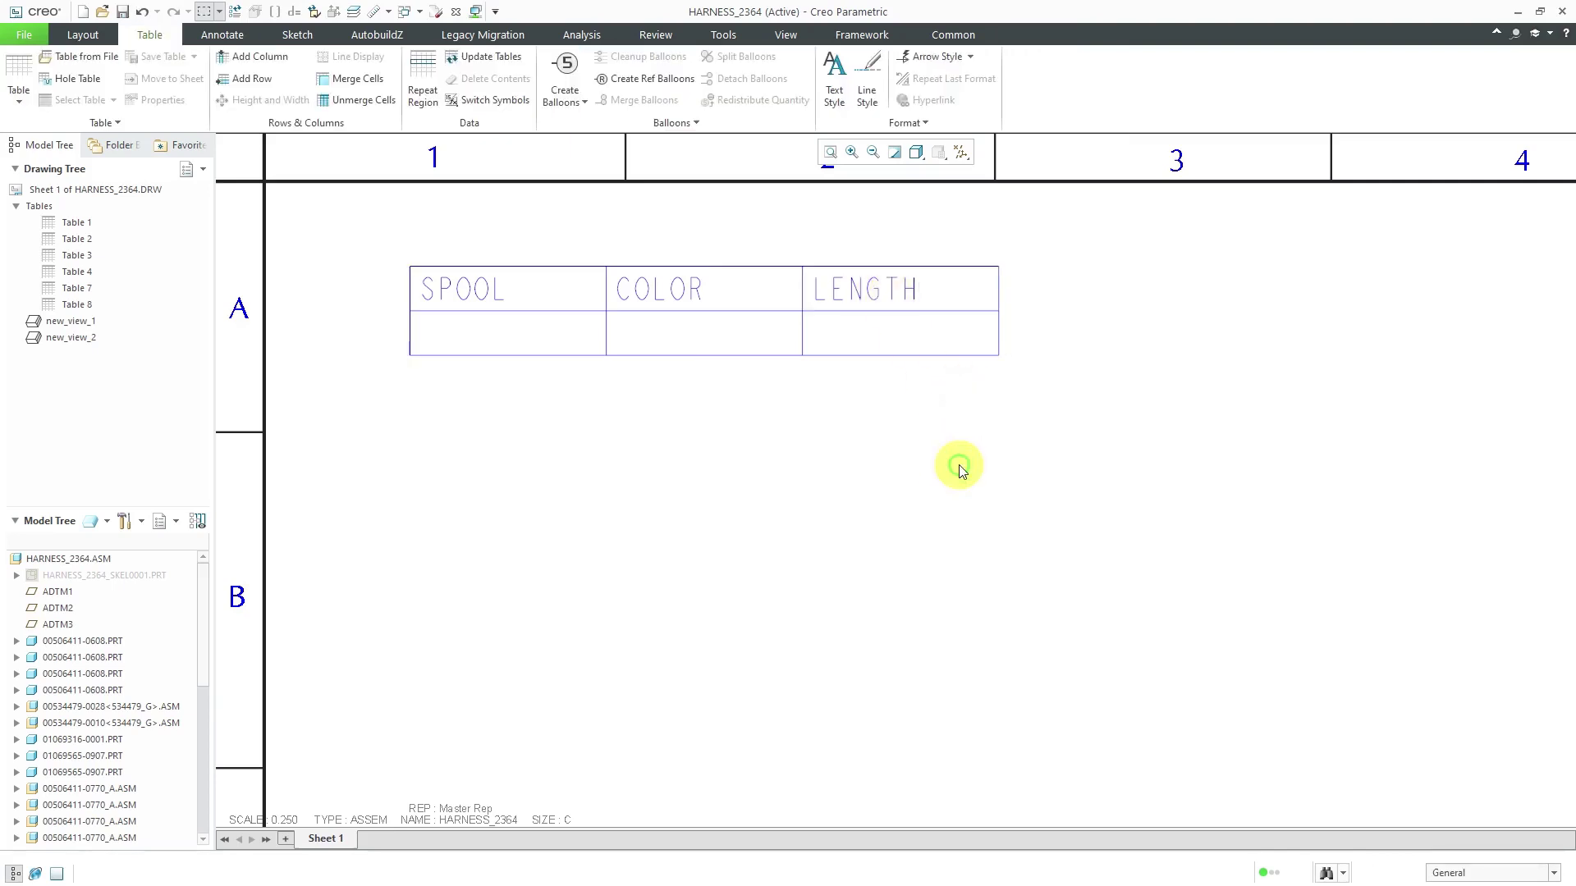
Add a simple repeat region spanning the row from the cell under SPOOL to the cell under LENGTH.
{"action": "right_click", "coordinate": [502, 333]}
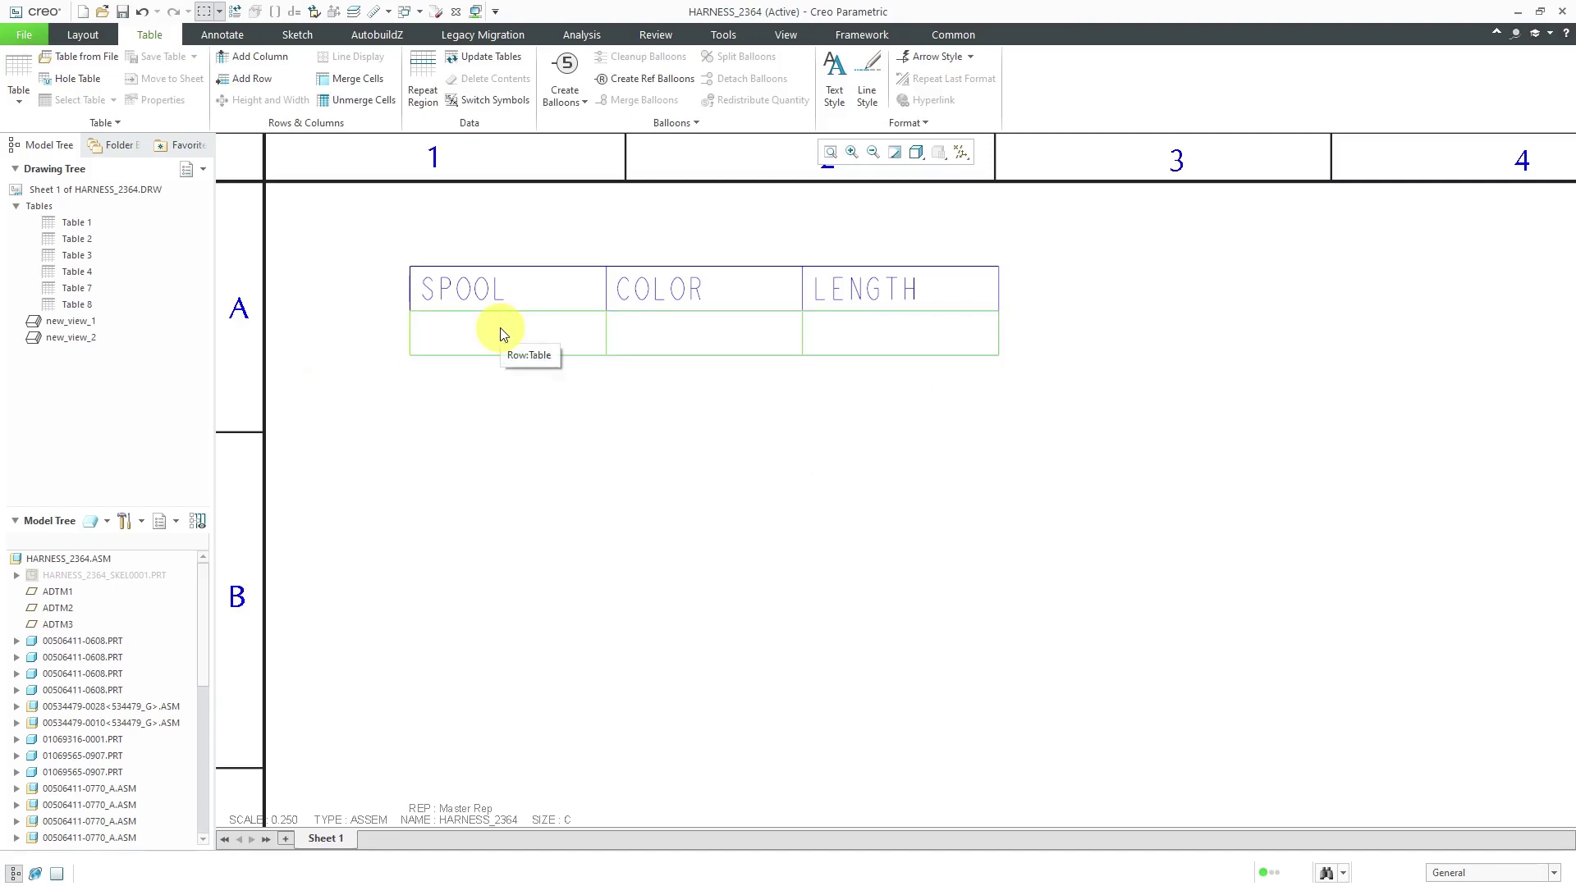
{"action": "left_click", "coordinate": [503, 332]}
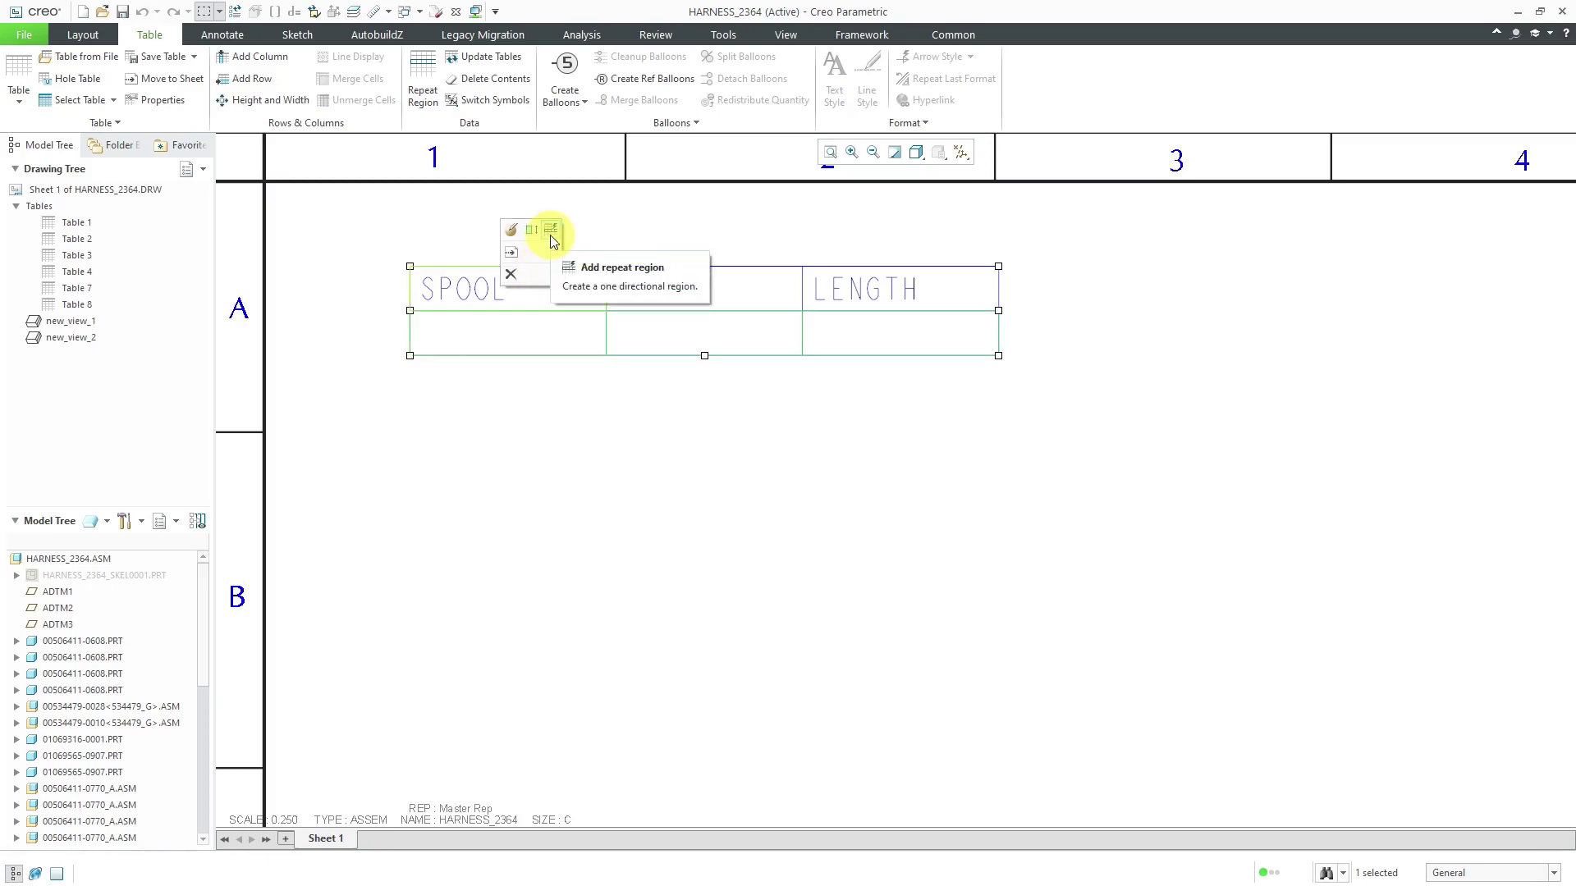
{"action": "left_click", "coordinate": [432, 95]}
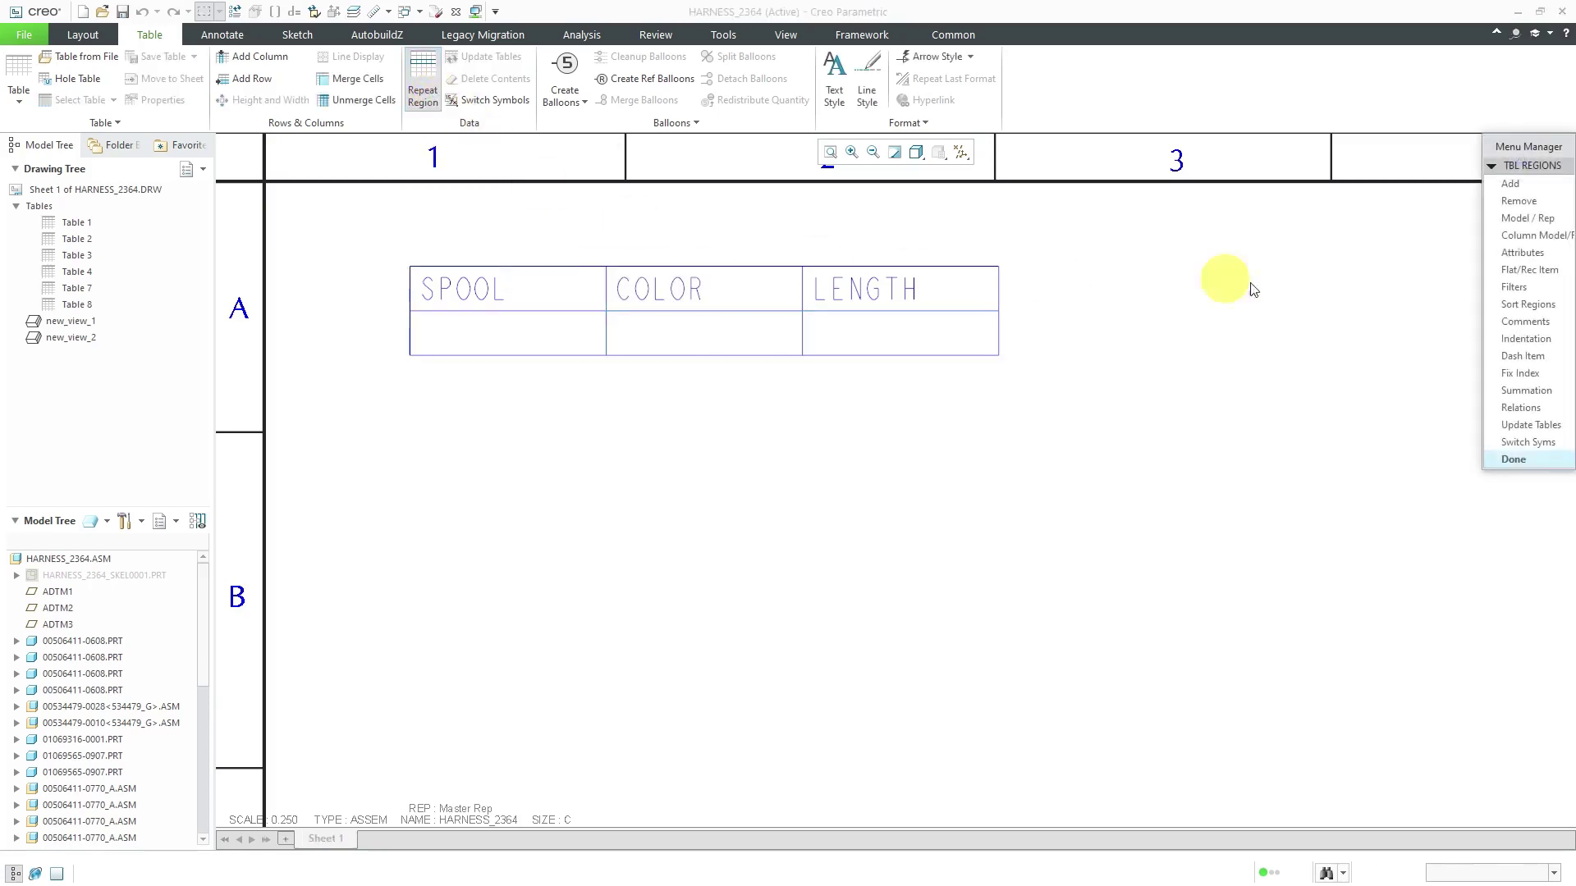
{"action": "left_click", "coordinate": [1509, 184]}
{"action": "left_click", "coordinate": [1512, 495]}
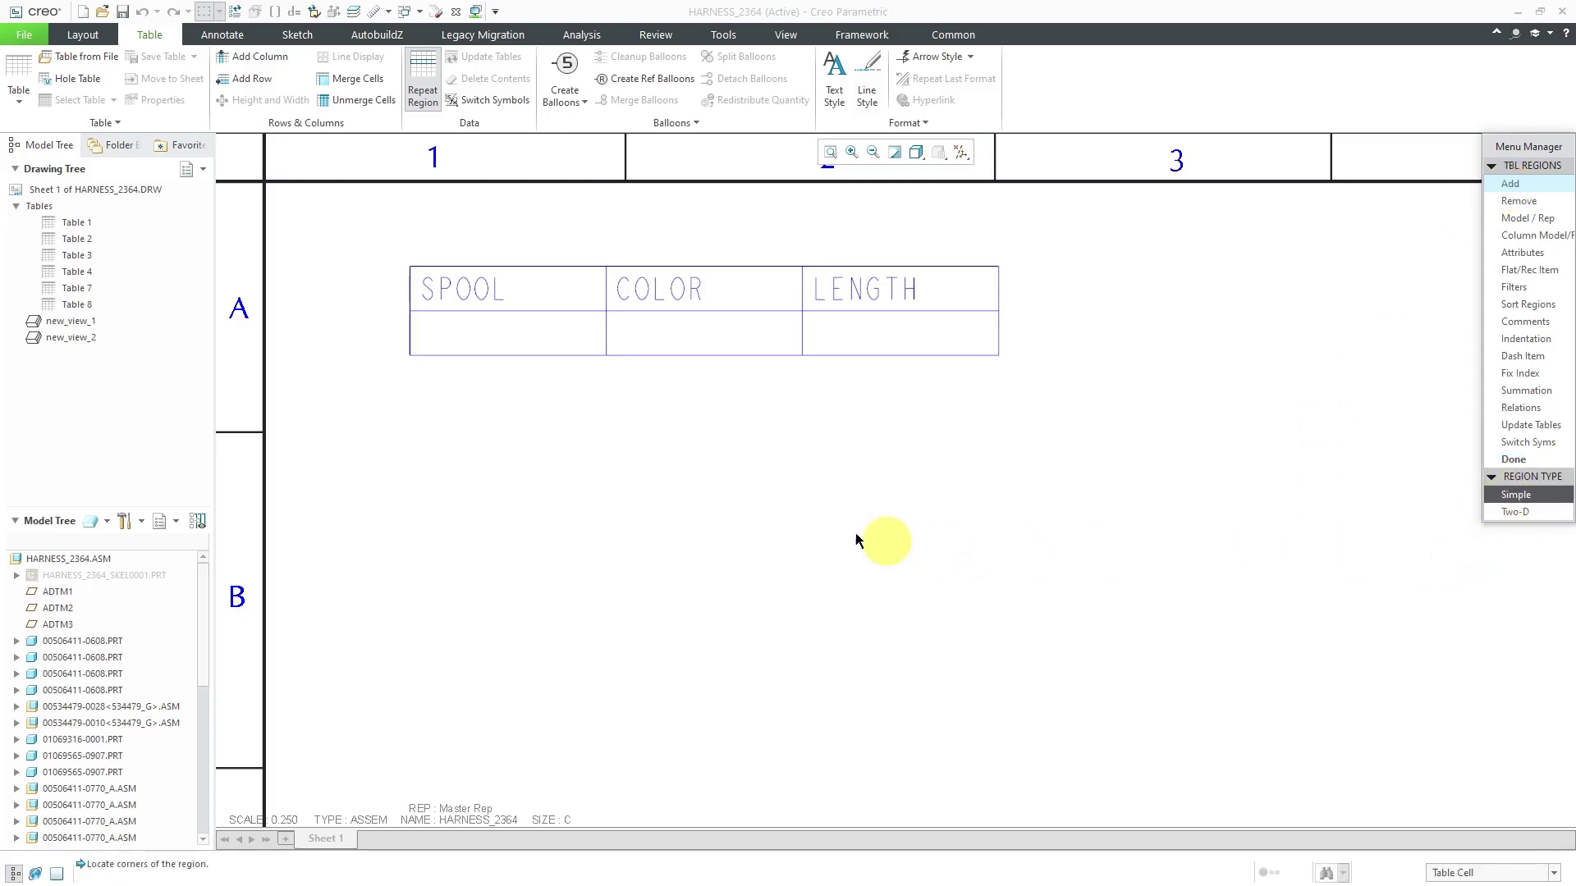
{"action": "left_click", "coordinate": [529, 350]}
{"action": "left_click", "coordinate": [850, 325]}
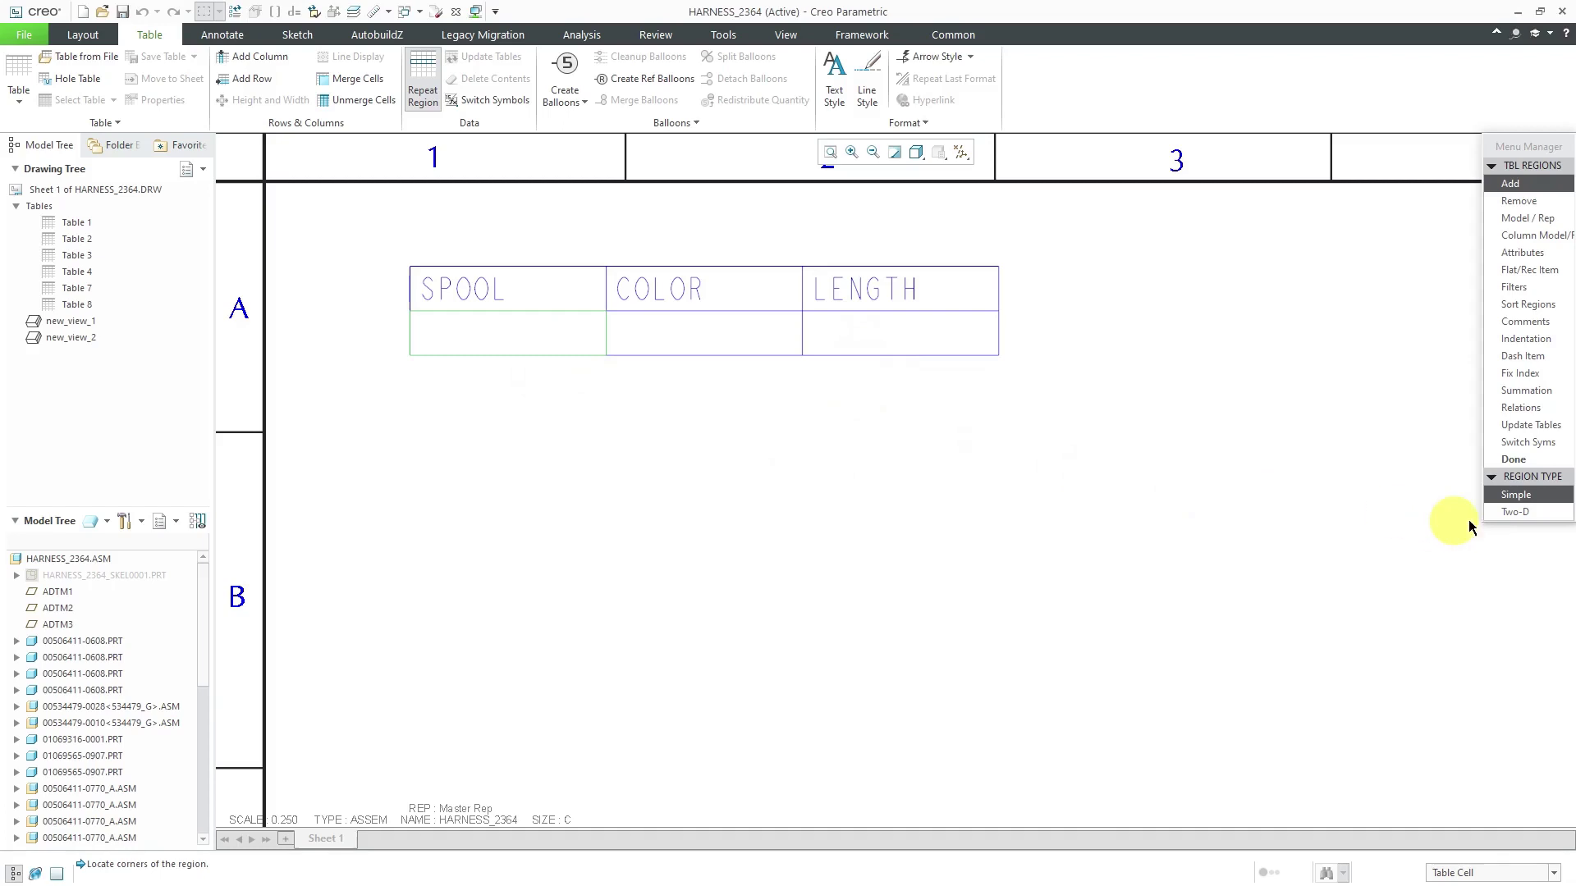
{"action": "left_click", "coordinate": [1527, 459]}
Assign the report symbol harn.spool.name to the repeat-region cell under SPOOL.
{"action": "double_click", "coordinate": [562, 340]}
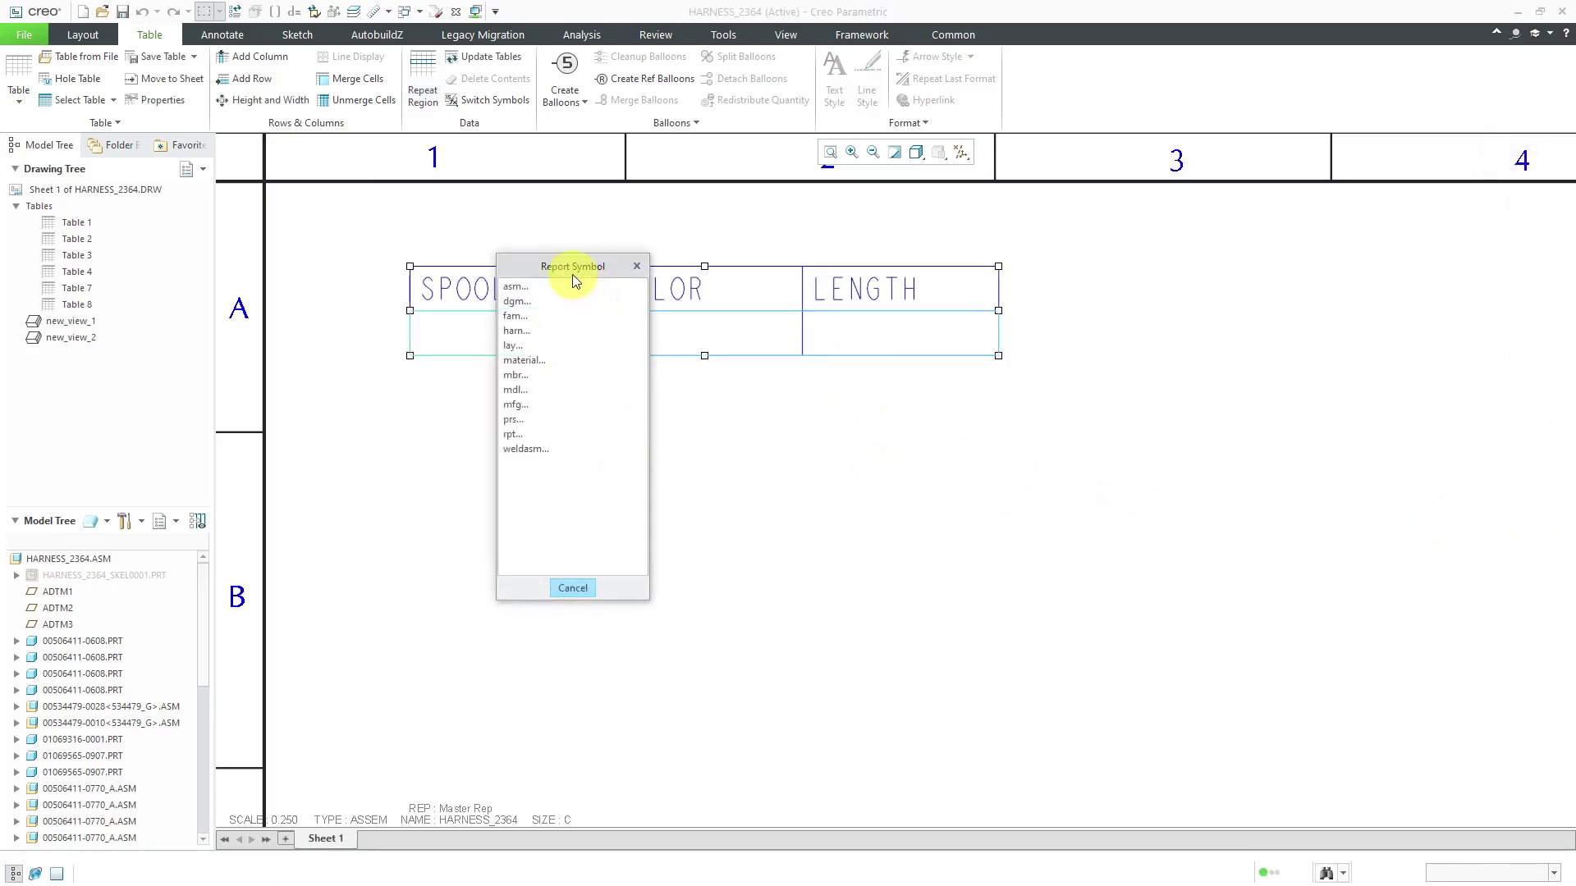
{"action": "left_click_drag", "start_coordinate": [574, 277], "coordinate": [1168, 269]}
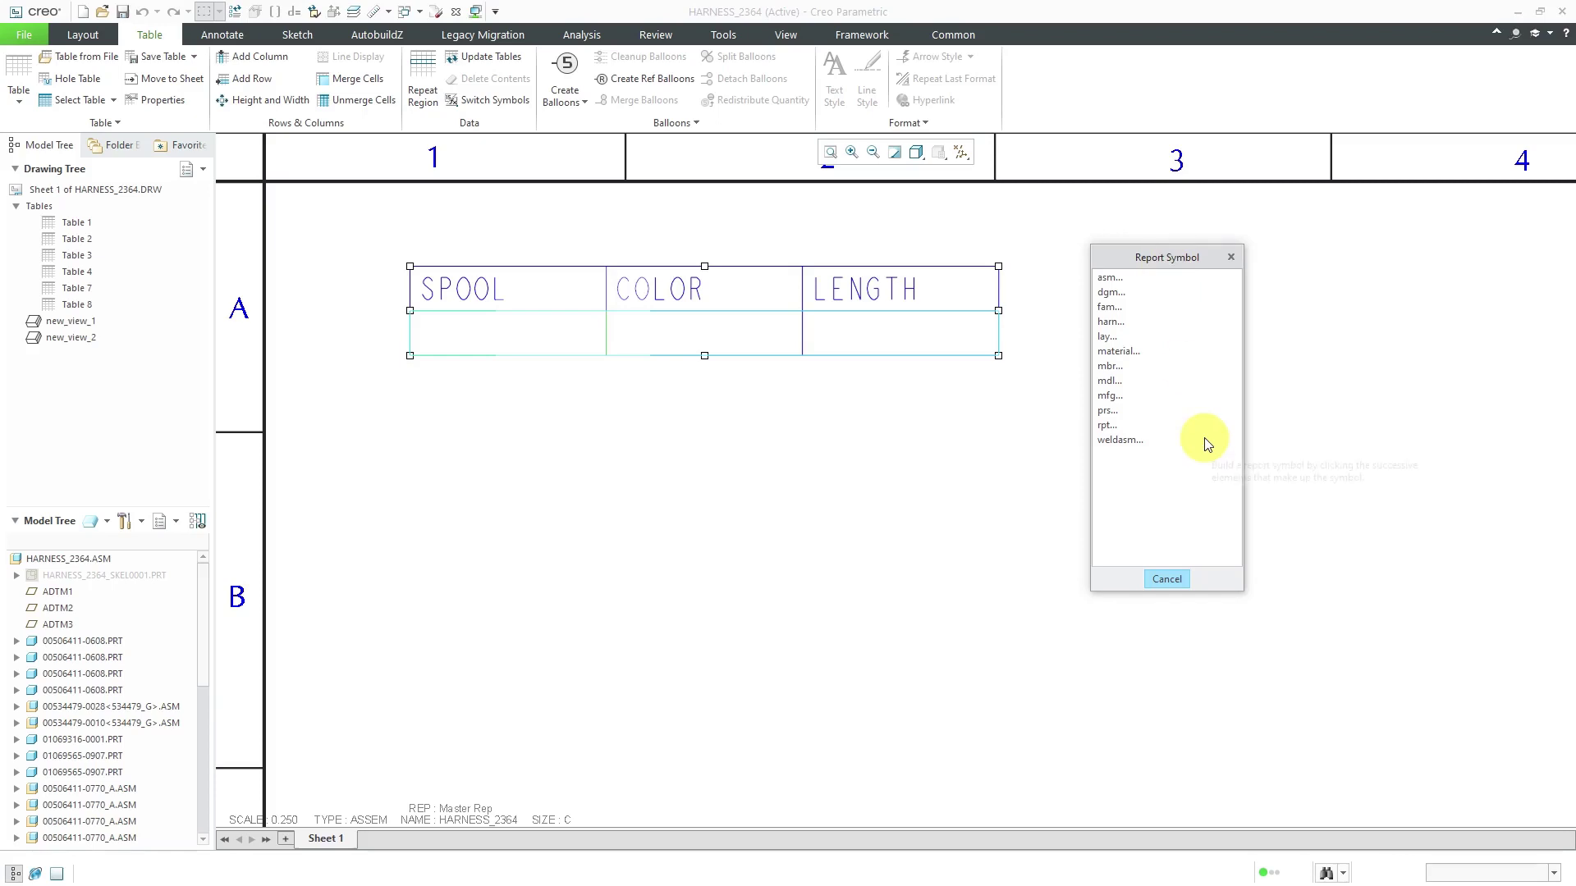
{"action": "left_click", "coordinate": [1114, 322]}
{"action": "left_click", "coordinate": [1120, 307]}
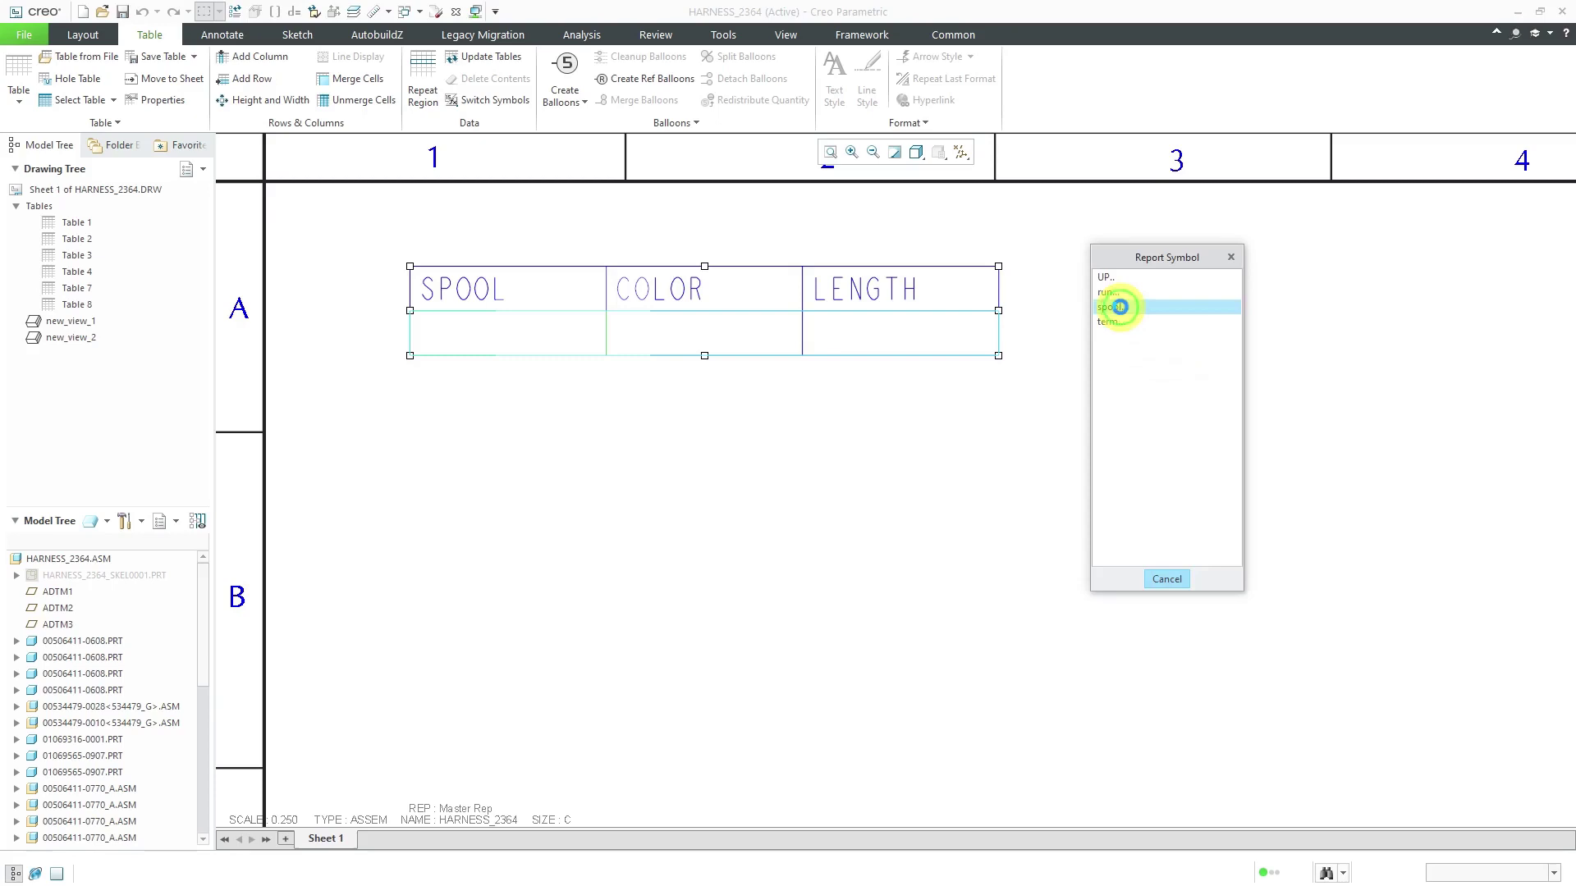
{"action": "left_click", "coordinate": [1113, 325]}
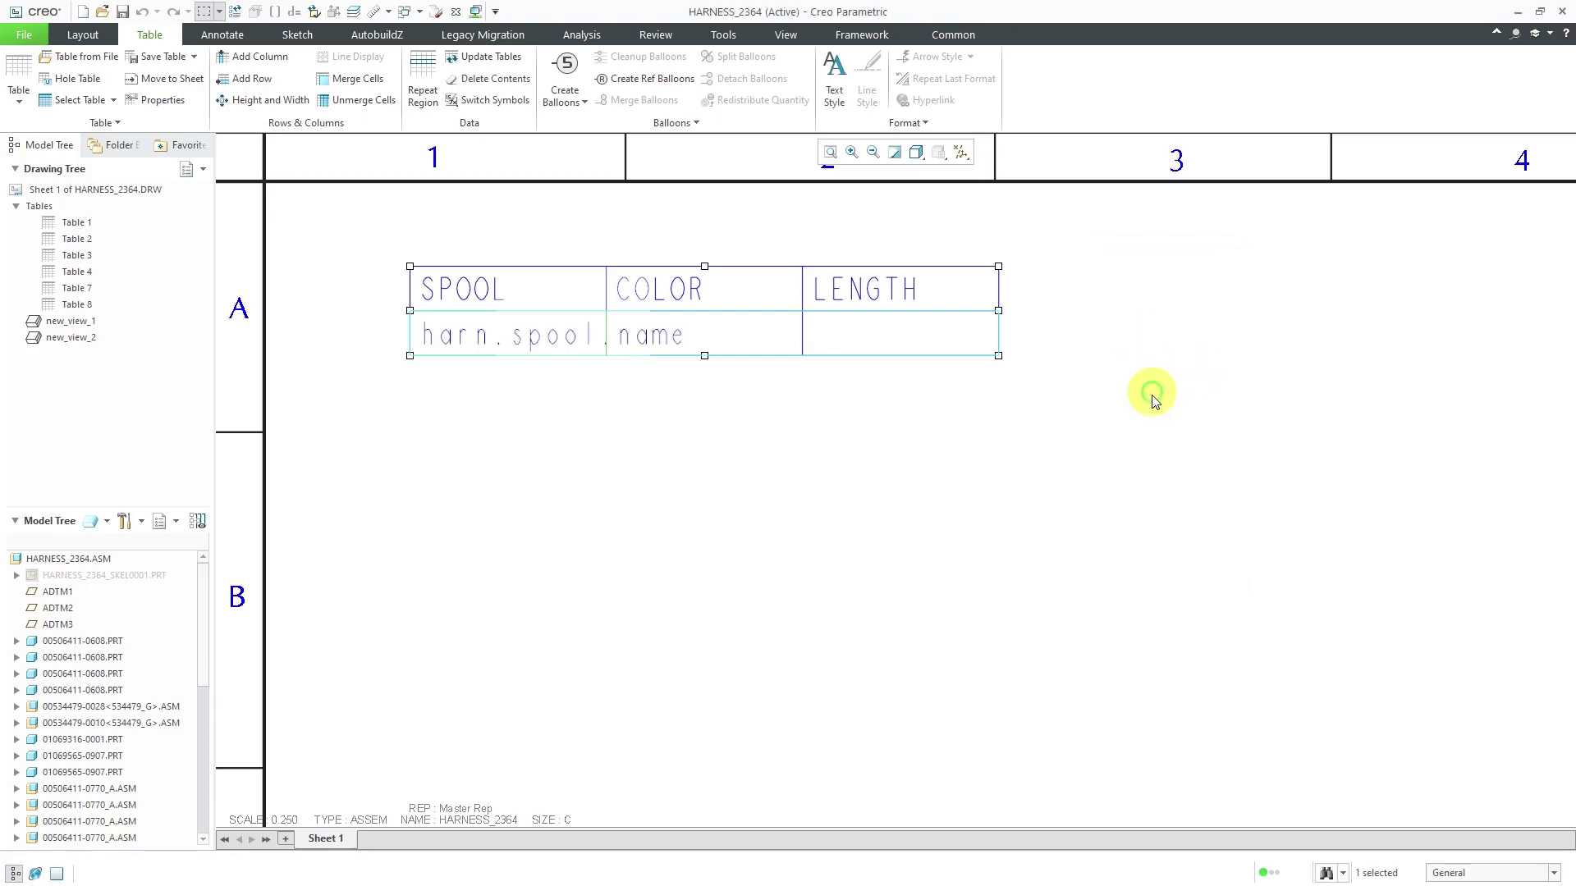
Assign the user-defined report symbol harn.spool.COLOR to the repeat-region cell under COLOR.
{"action": "double_click", "coordinate": [753, 334]}
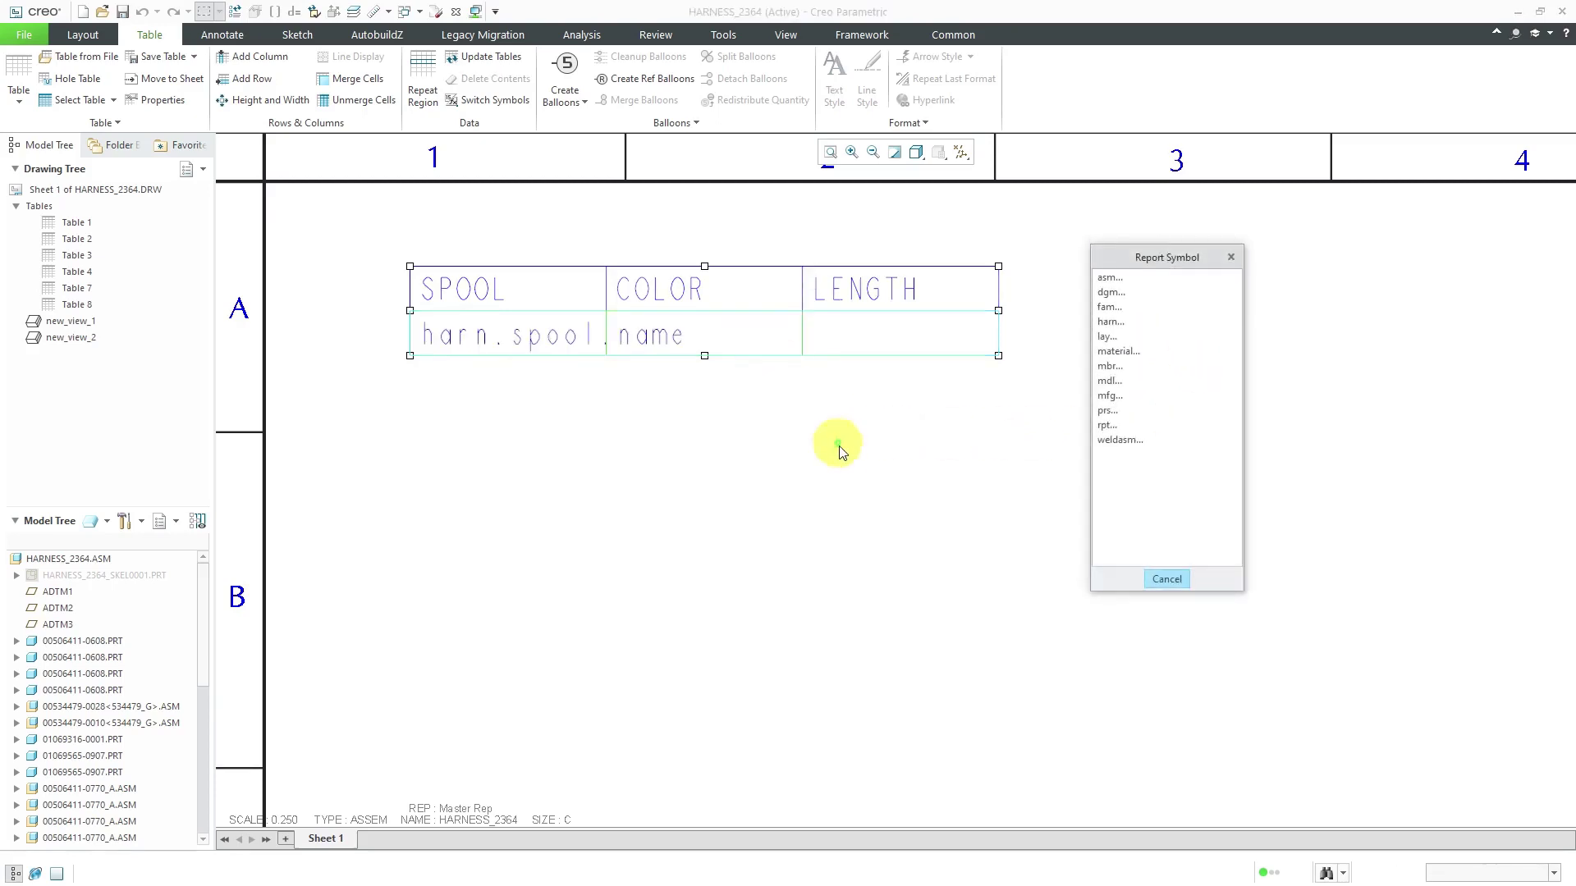
{"action": "left_click", "coordinate": [1121, 323]}
{"action": "left_click", "coordinate": [1120, 305]}
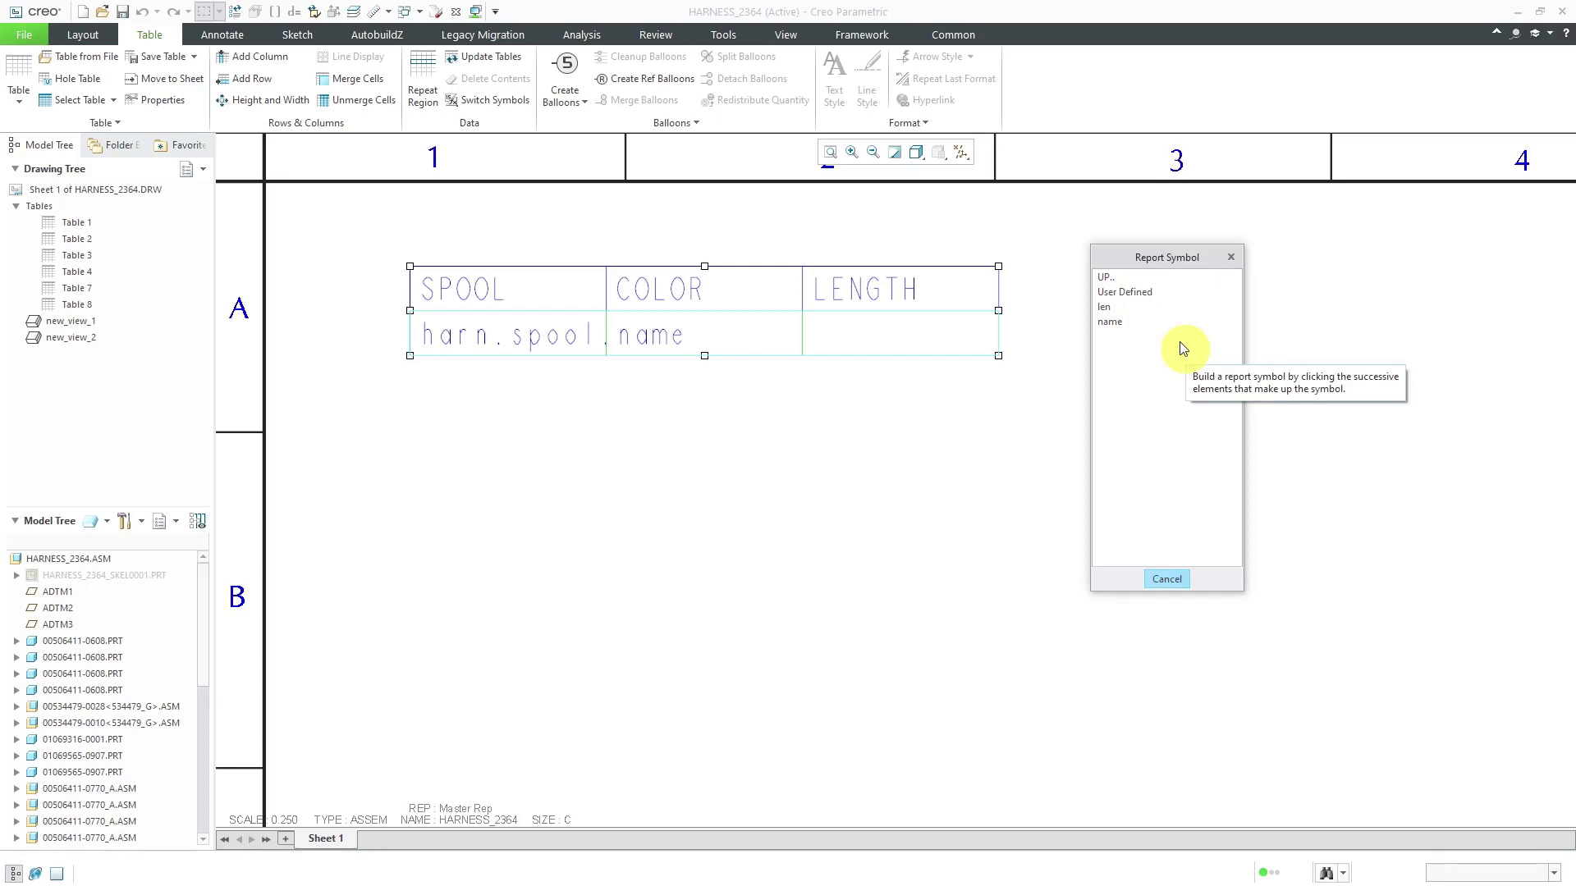
{"action": "left_click", "coordinate": [1118, 293]}
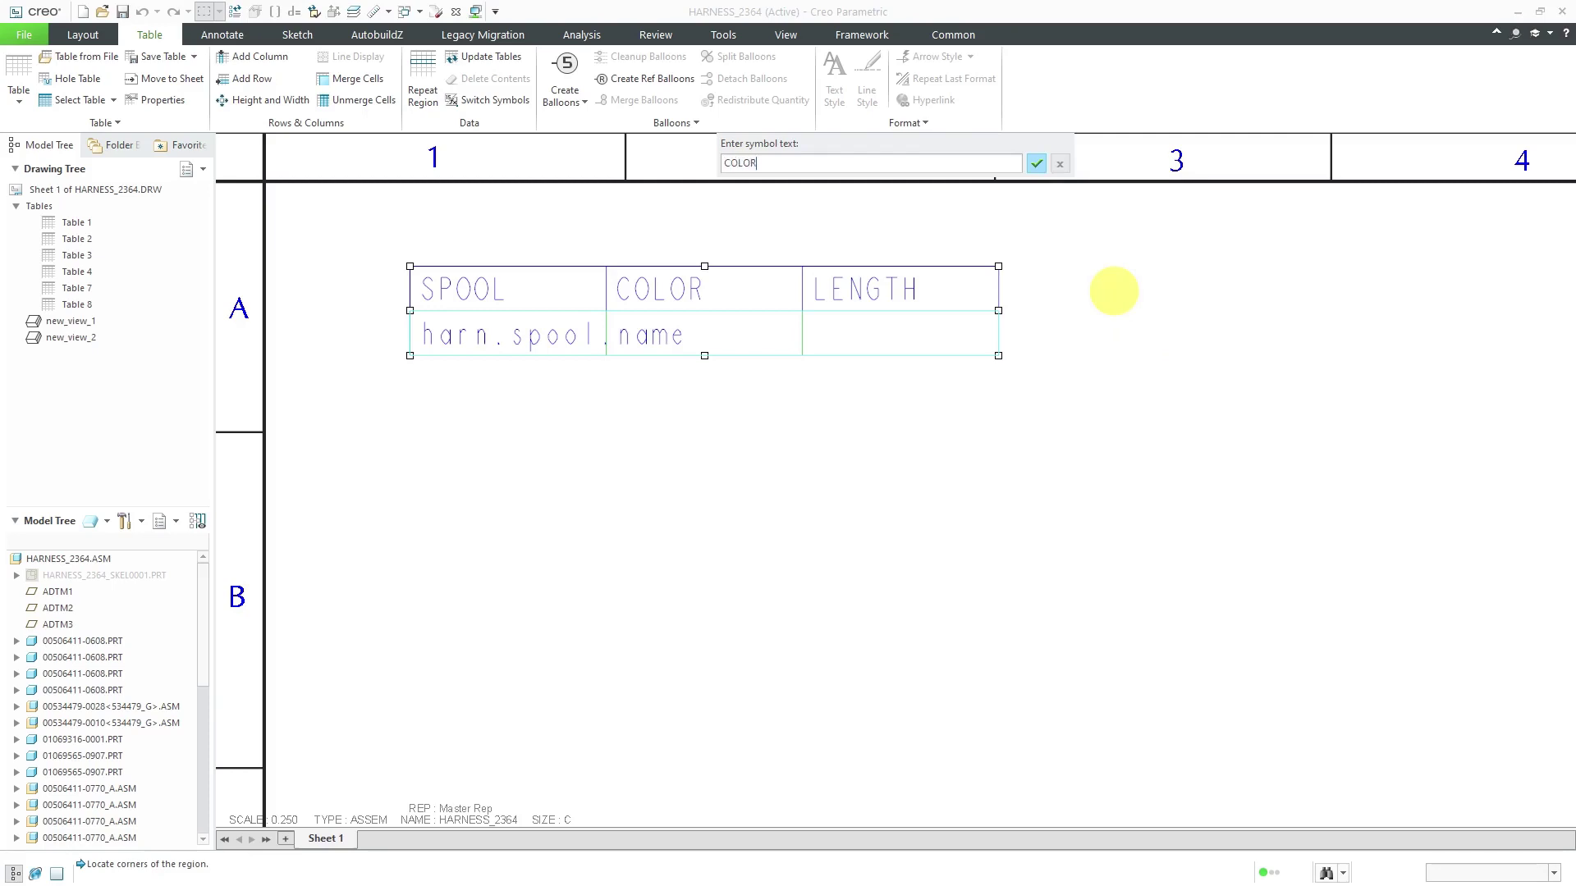
{"action": "type", "text": "COLOR"}
{"action": "key", "text": "Return"}
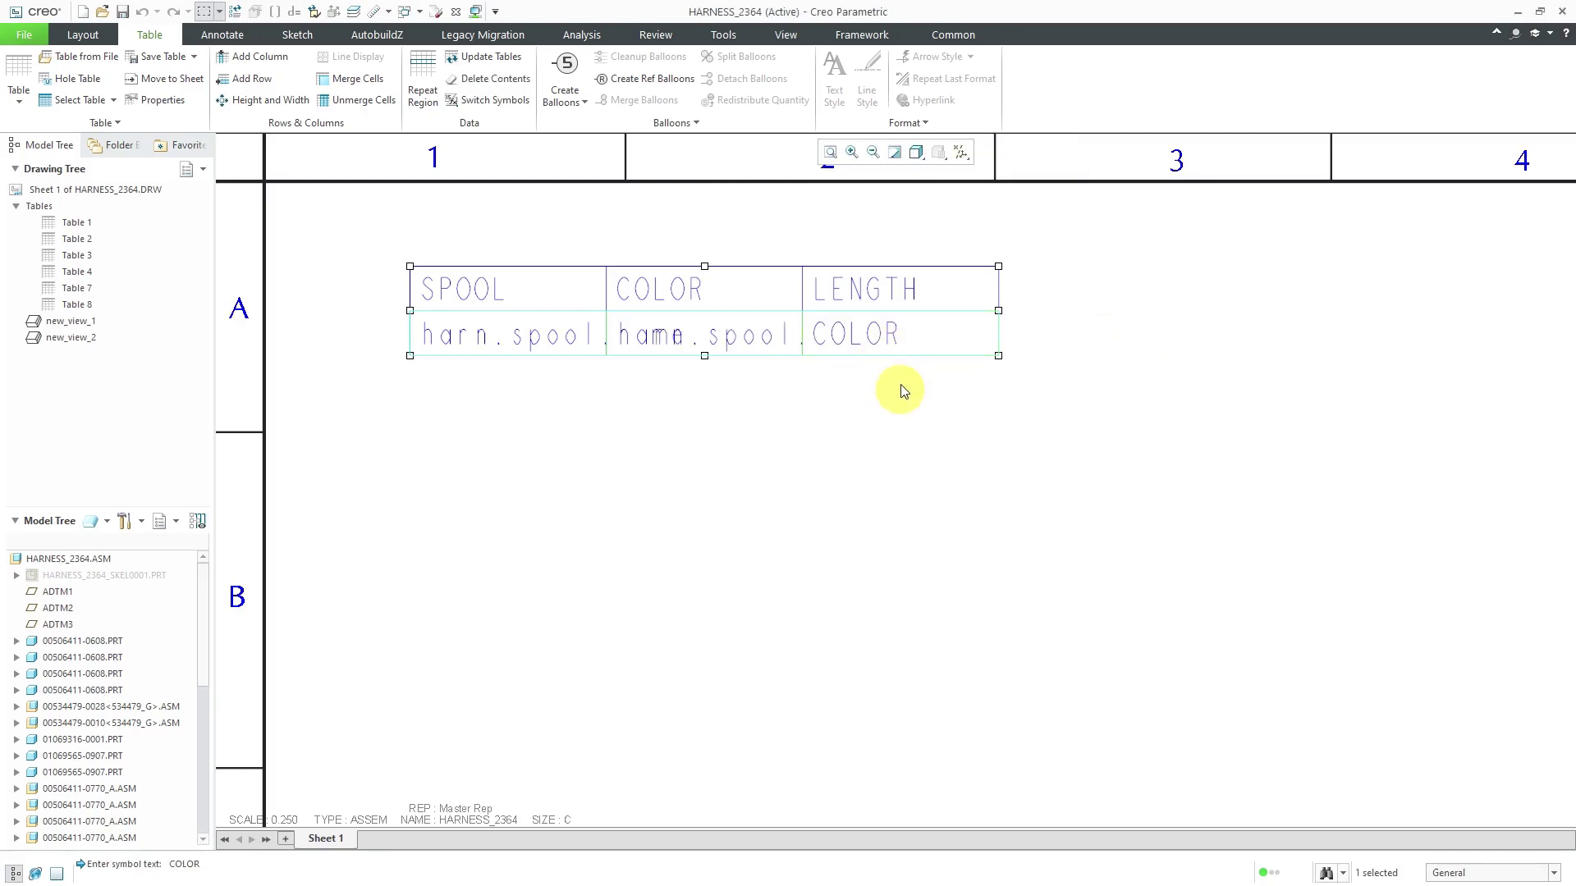
Assign the report symbol harn.spool.len to the repeat-region cell under LENGTH.
{"action": "double_click", "coordinate": [942, 340]}
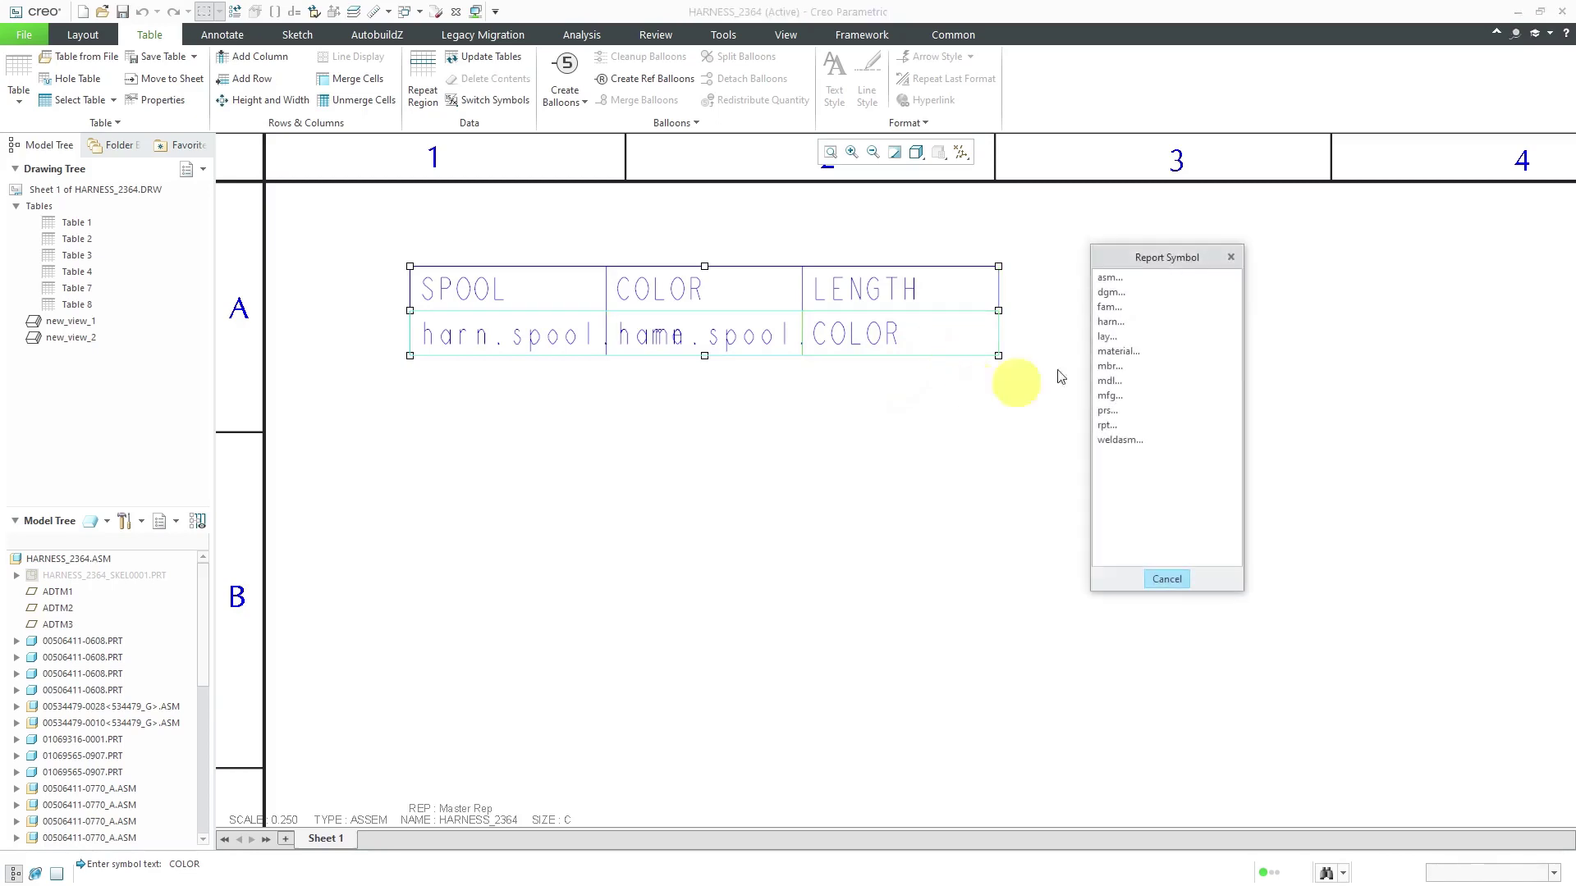
{"action": "left_click", "coordinate": [1110, 322]}
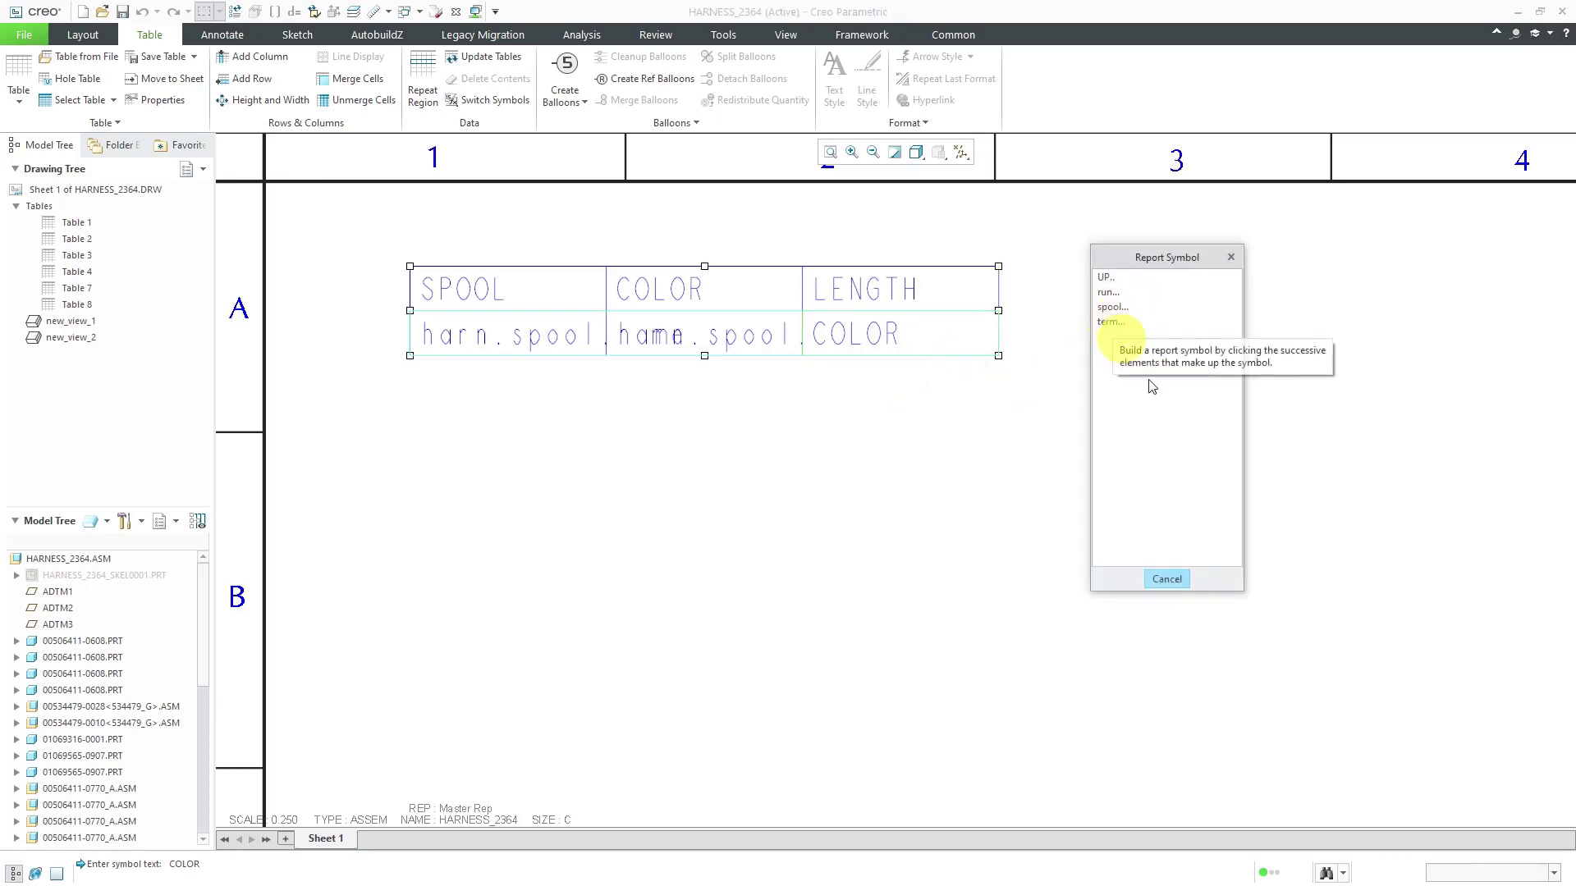
{"action": "left_click", "coordinate": [1108, 309]}
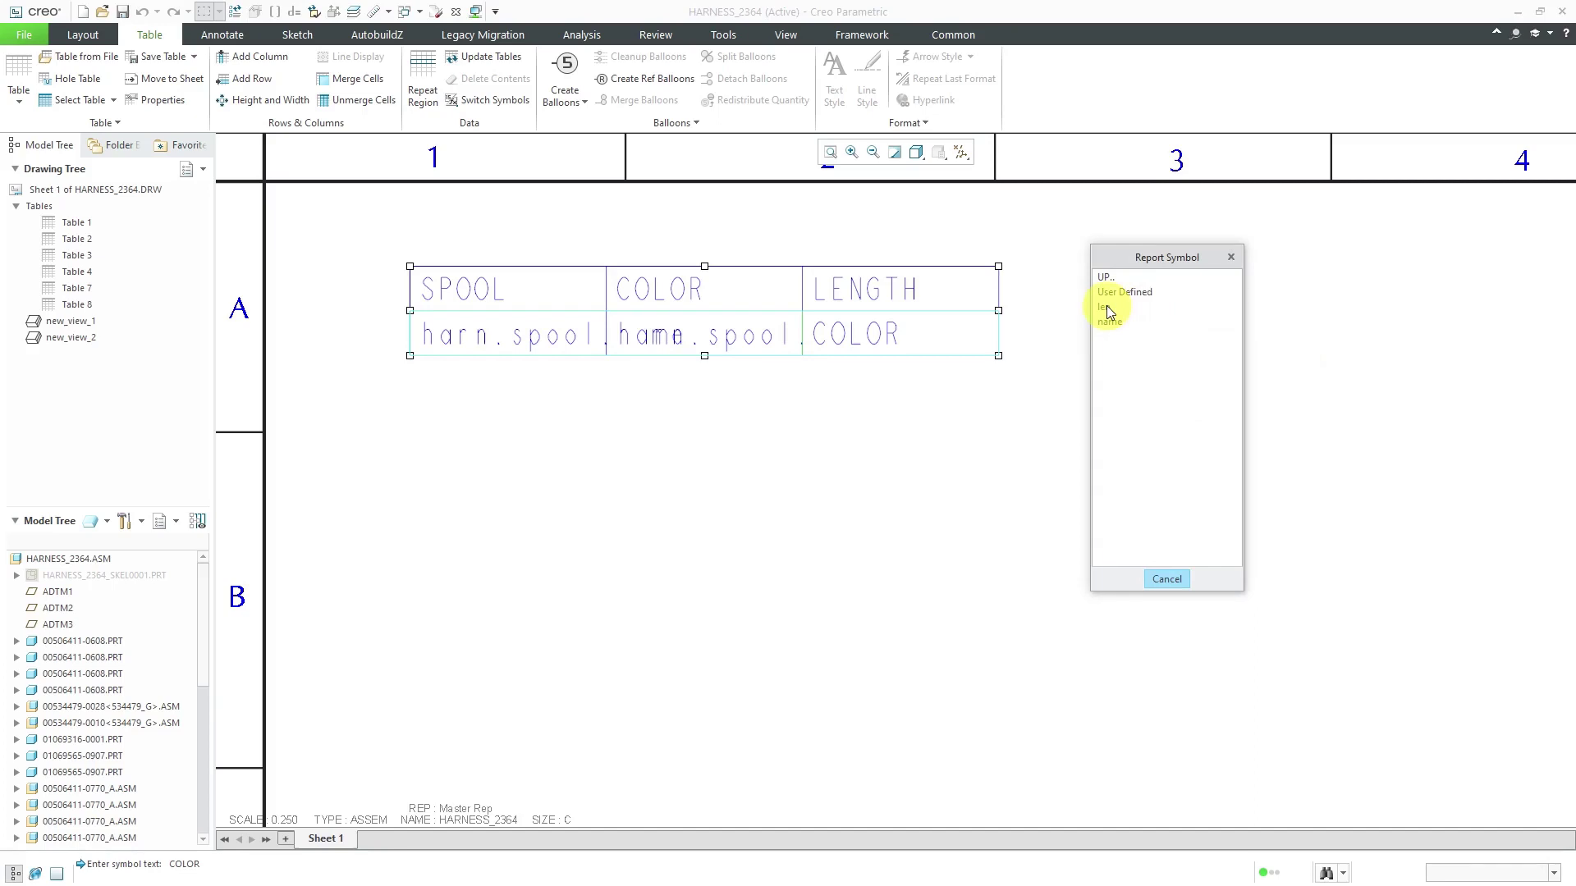
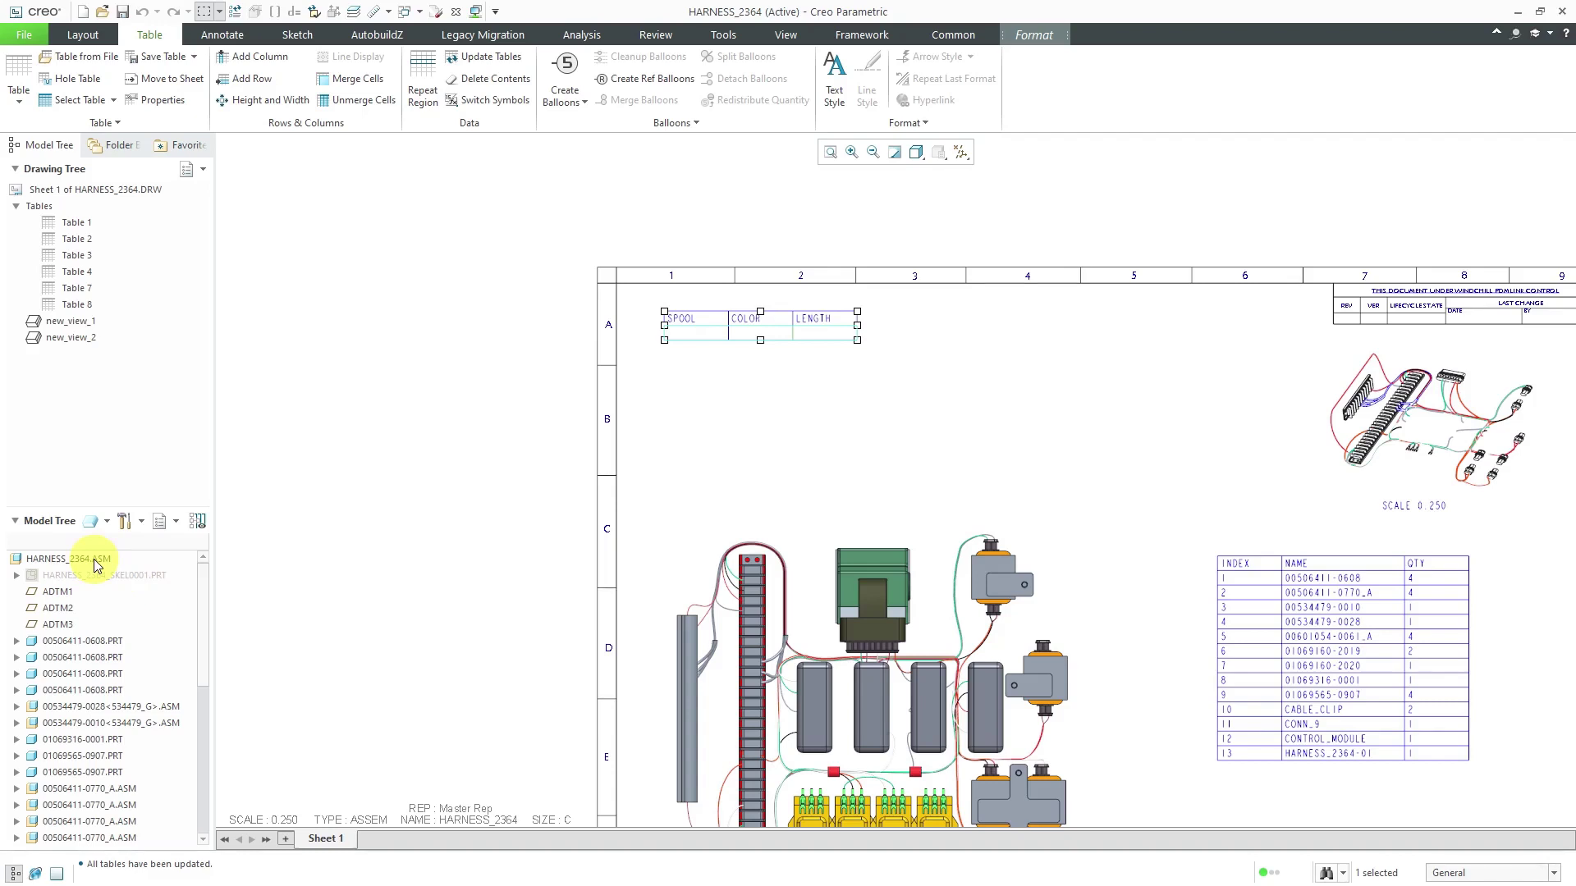
Set the spool table's repeat region to use the harness part harness_2364-01.prt as its model, accepting the loss of model-dependent region items.
{"action": "left_click", "coordinate": [417, 90]}
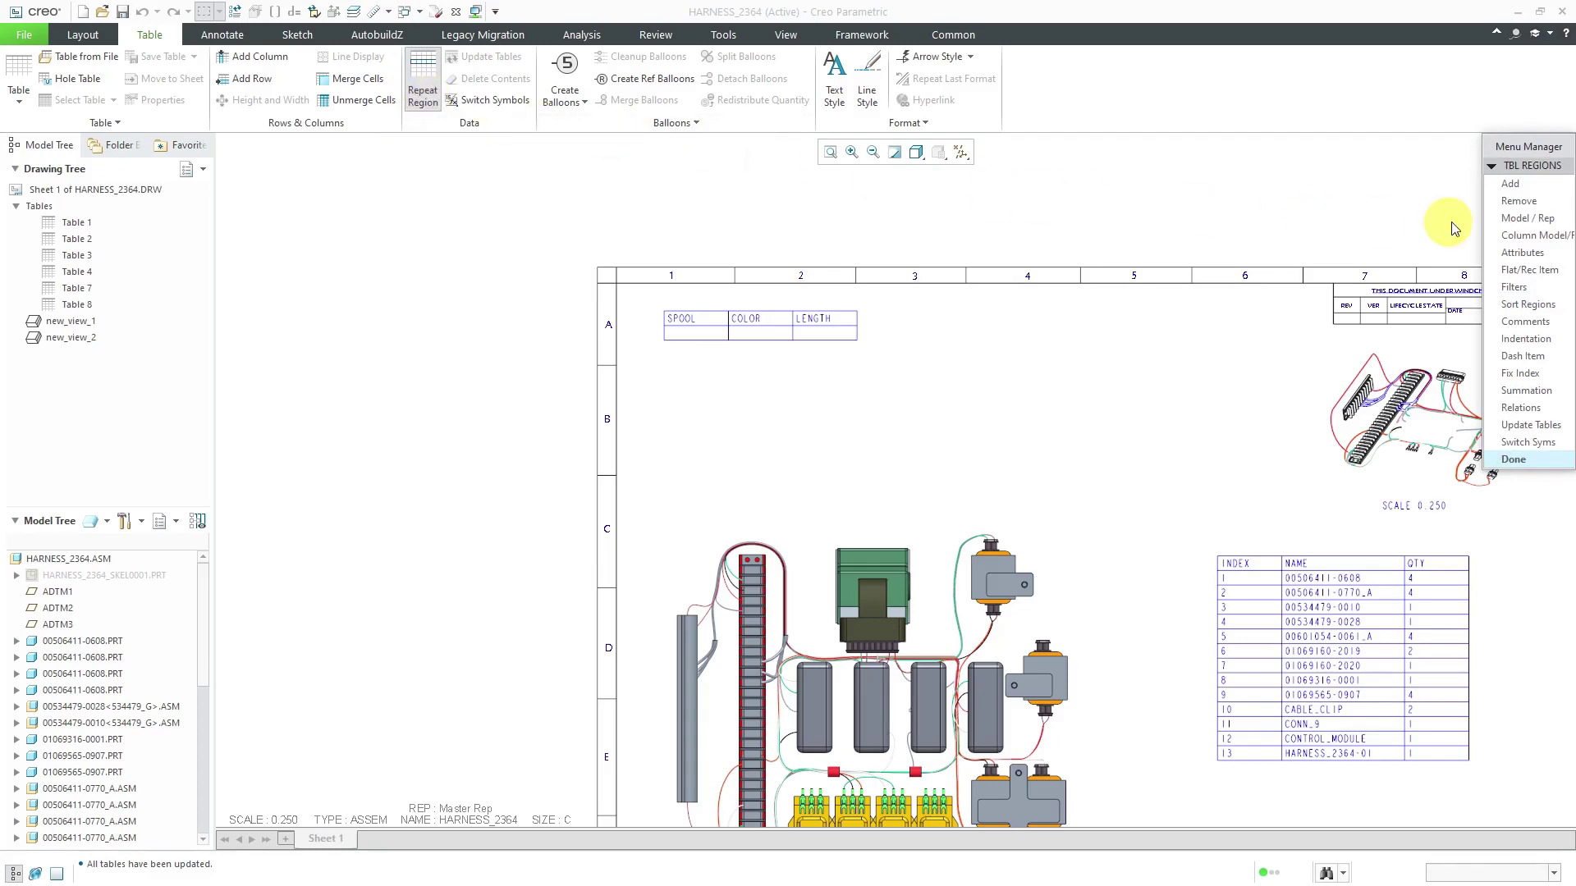
{"action": "left_click", "coordinate": [1508, 220]}
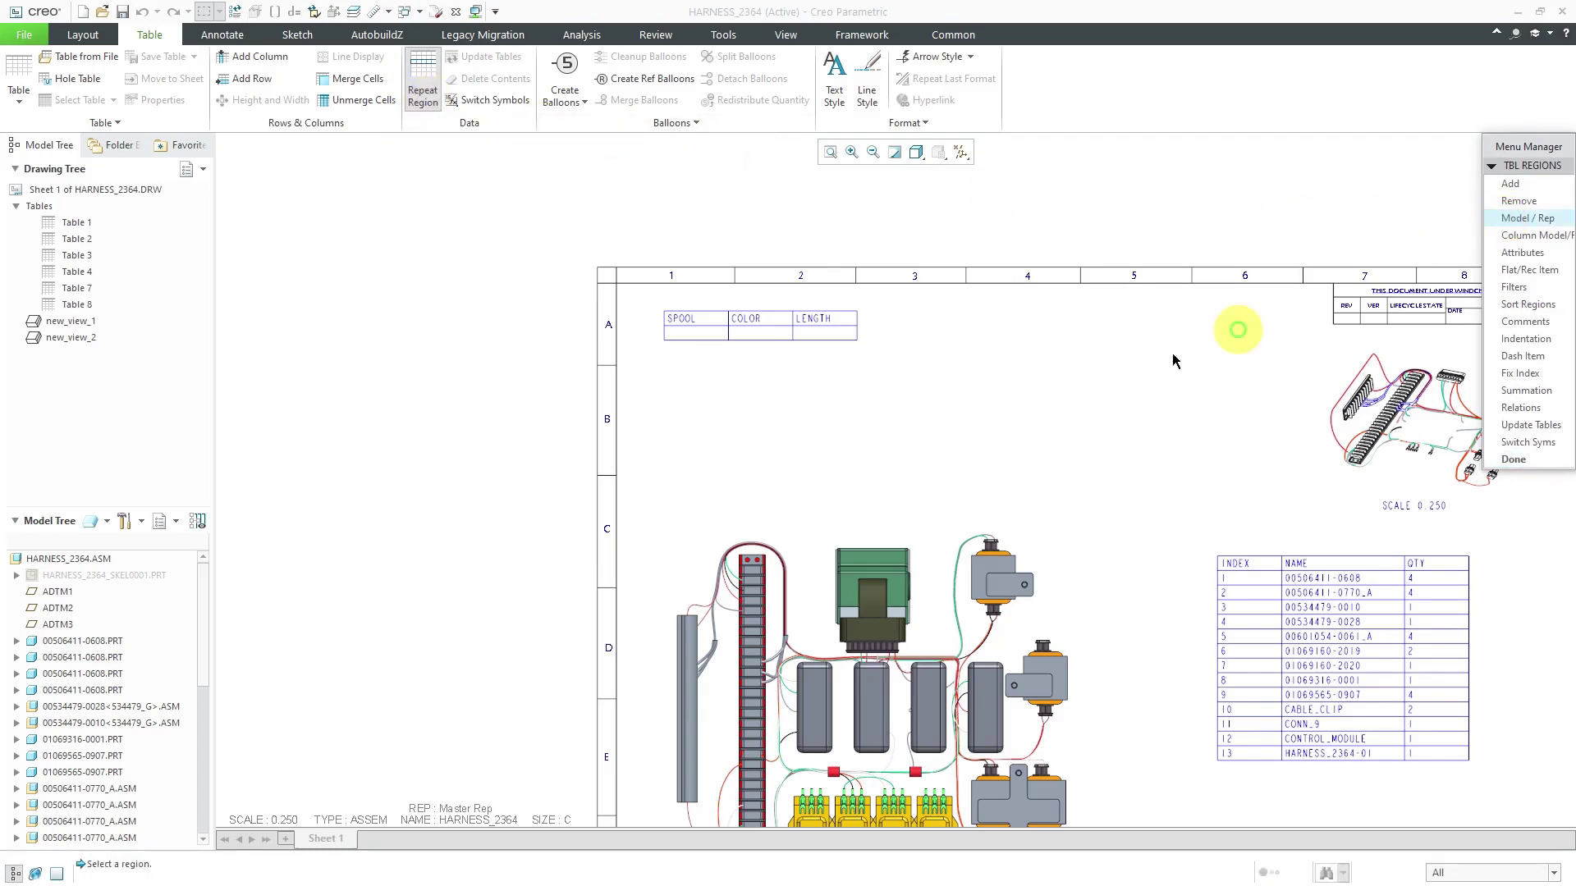
{"action": "left_click", "coordinate": [702, 339]}
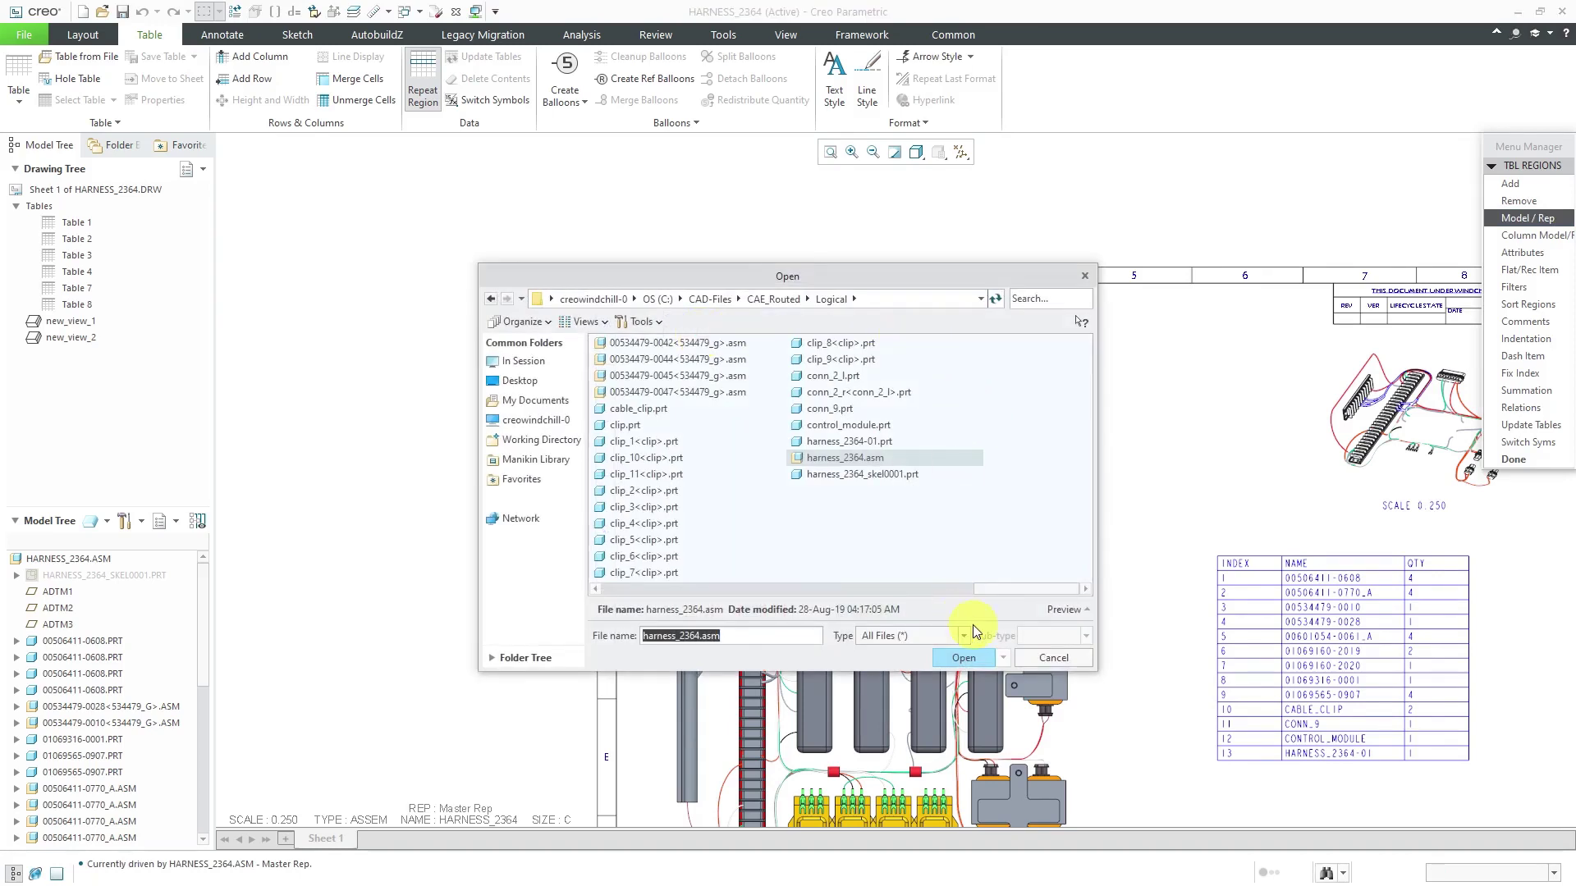
{"action": "left_click", "coordinate": [941, 637]}
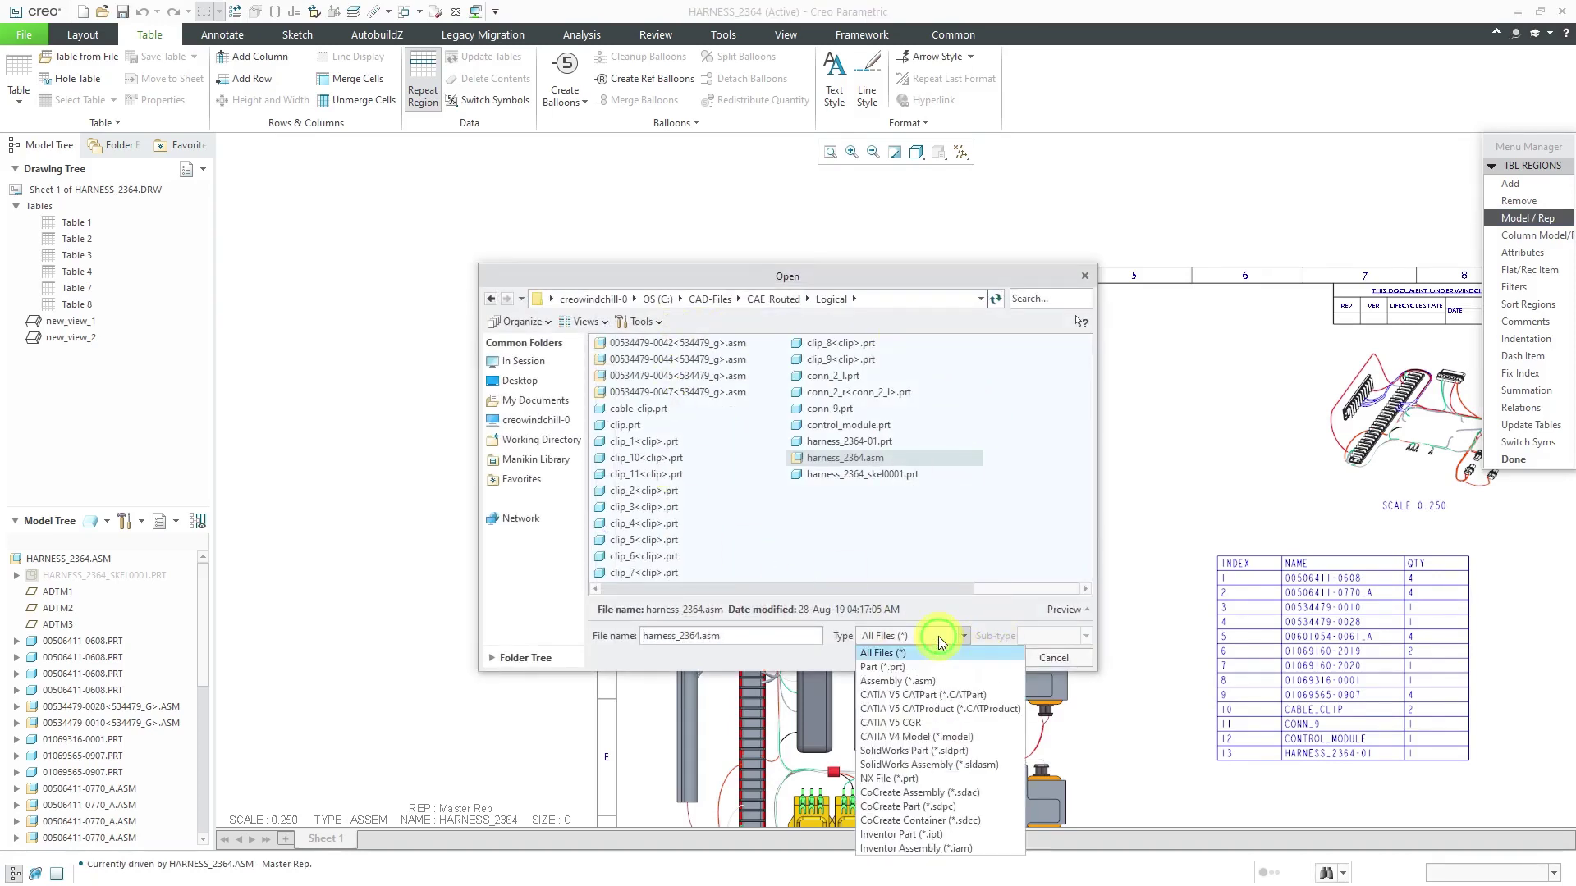
{"action": "left_click", "coordinate": [925, 667]}
{"action": "left_click", "coordinate": [1069, 638]}
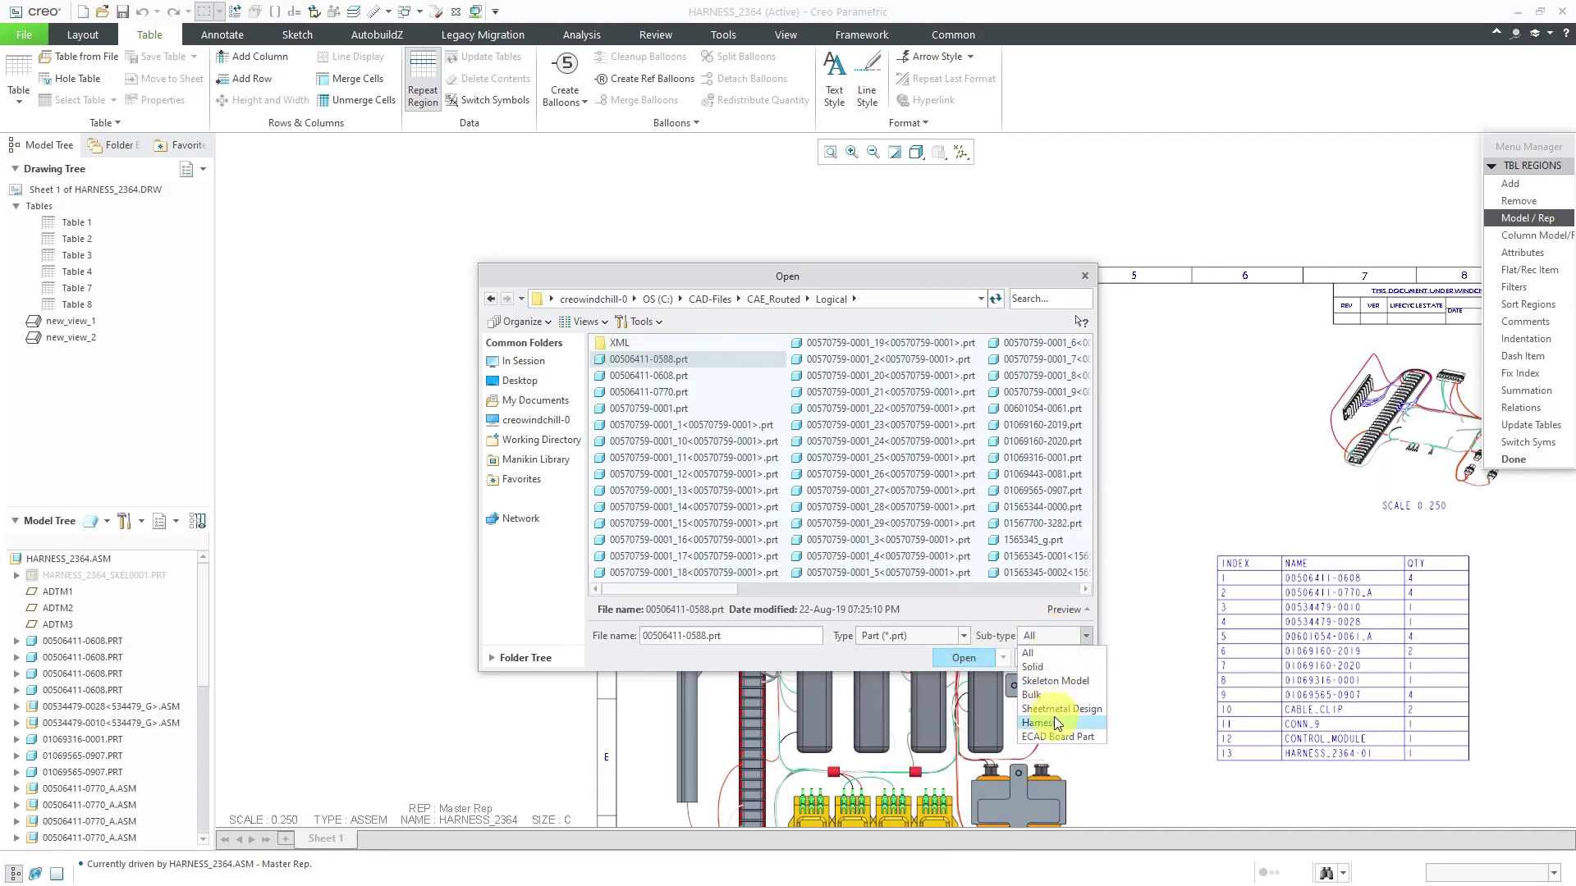
{"action": "left_click", "coordinate": [1039, 722]}
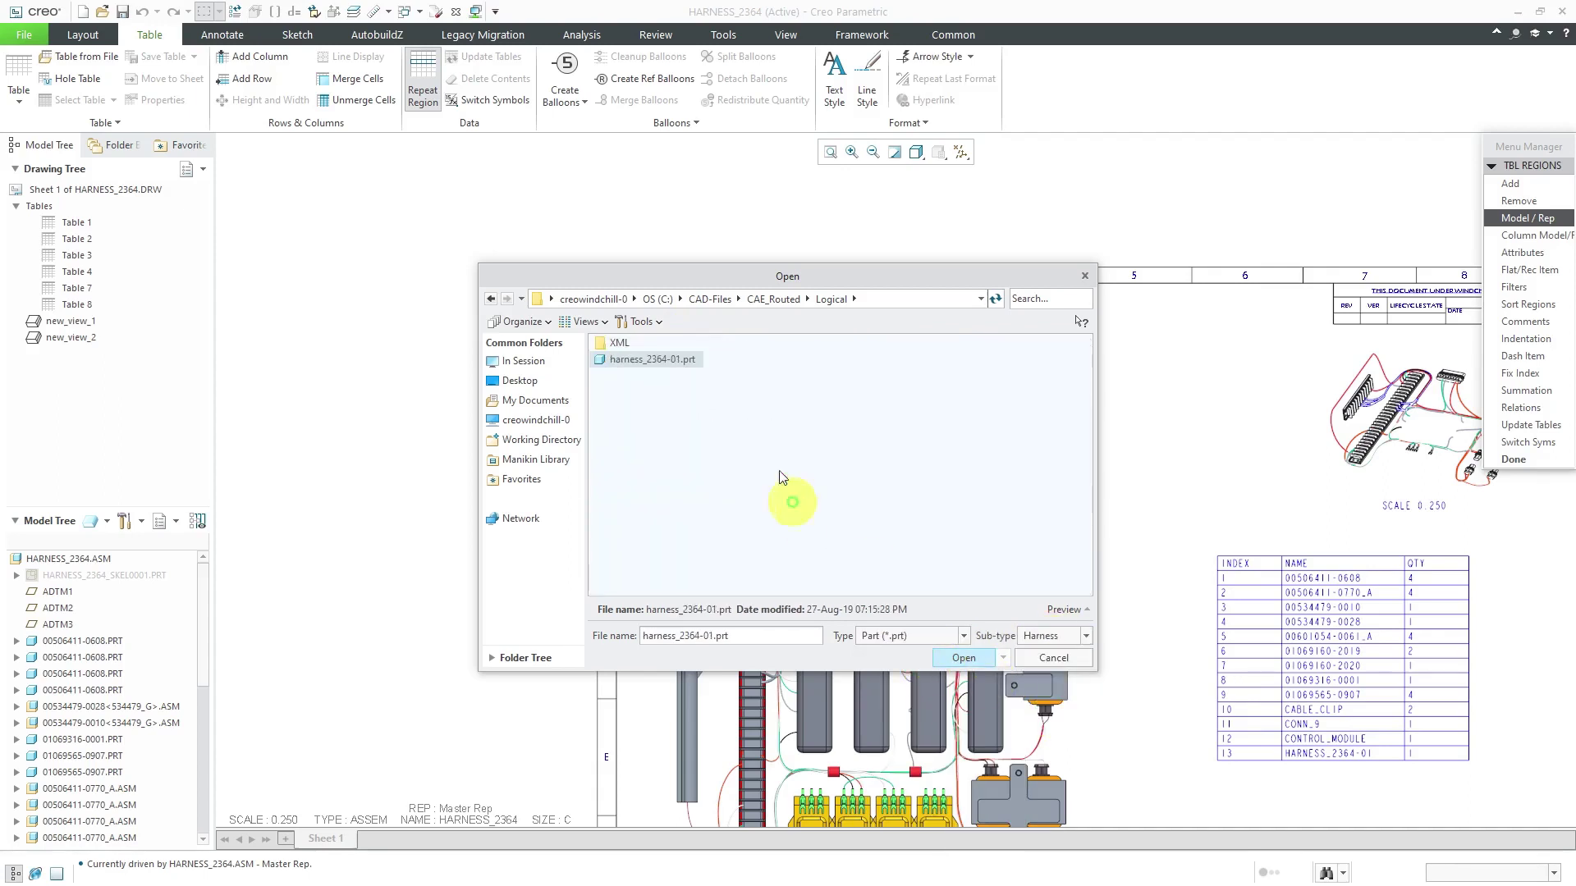
{"action": "left_click", "coordinate": [965, 661]}
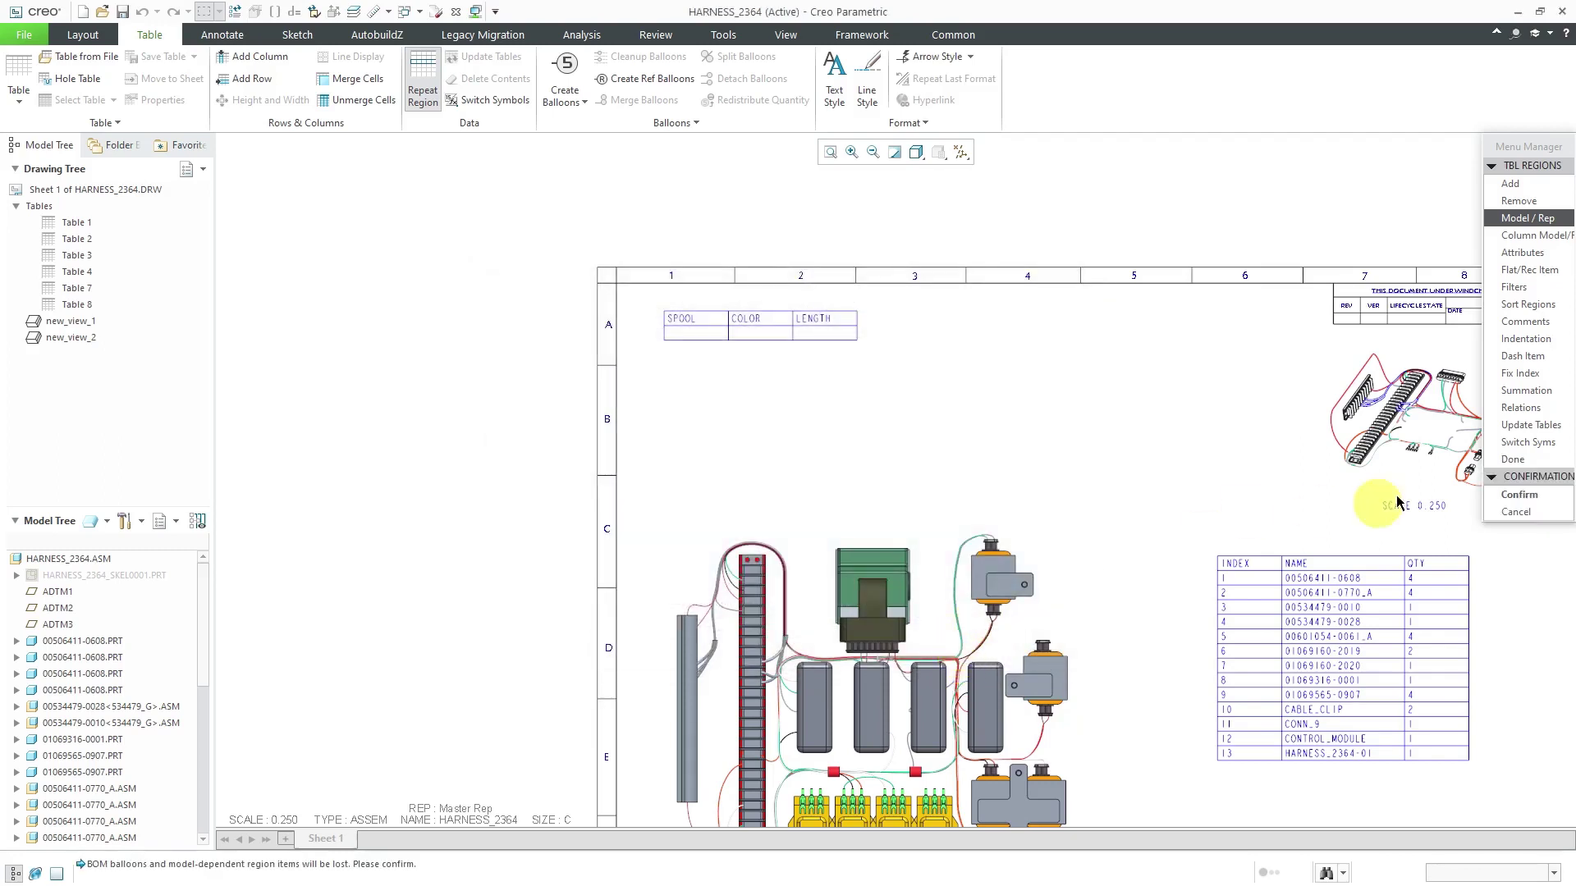
{"action": "left_click", "coordinate": [1519, 494]}
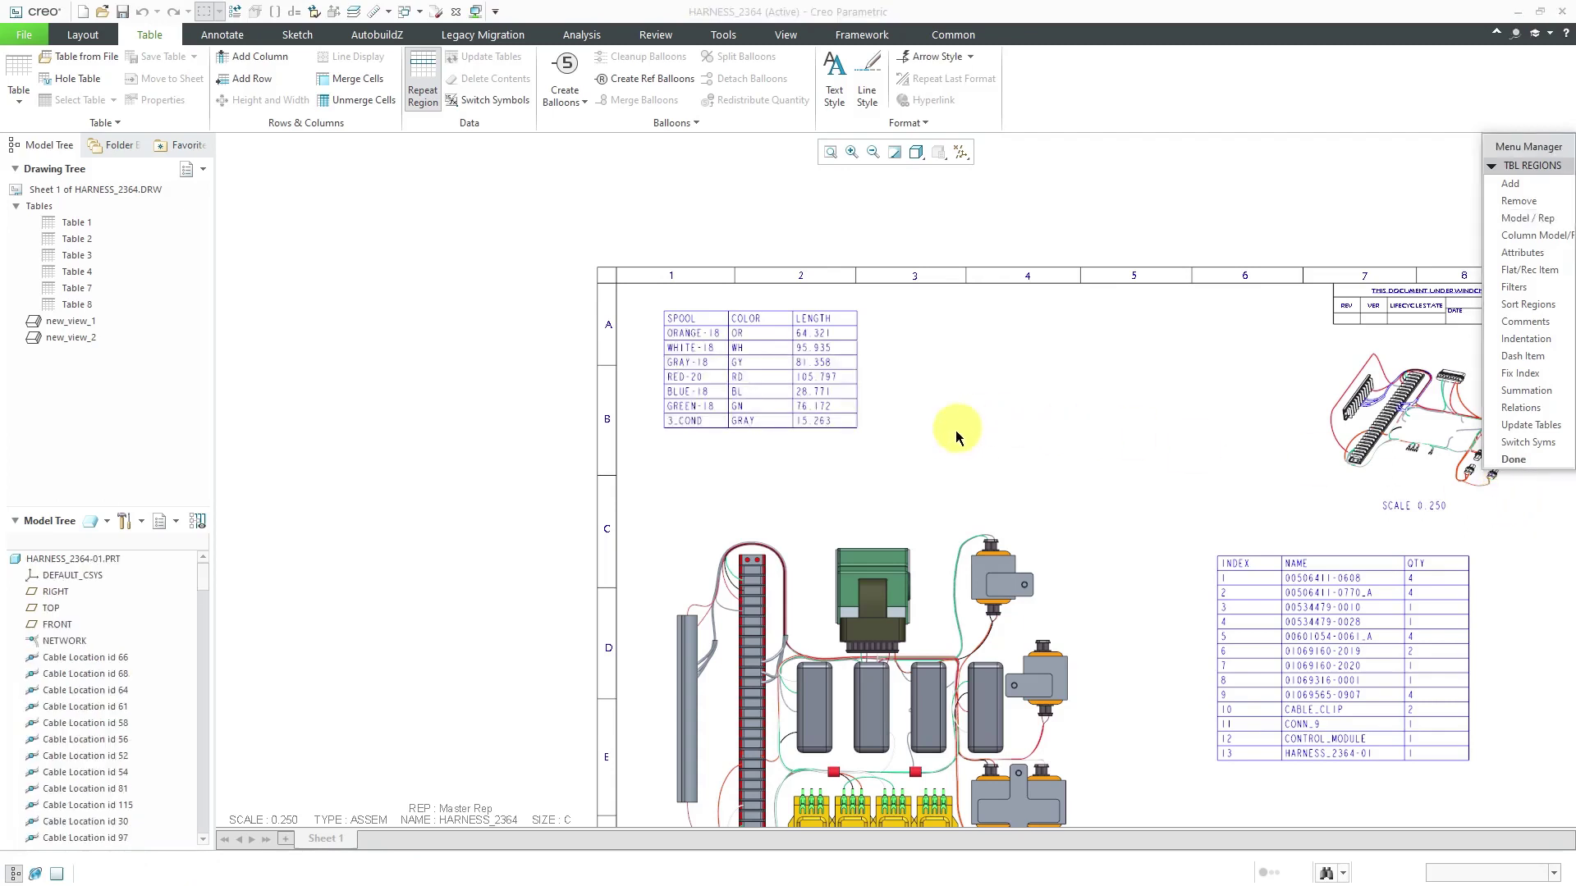
{"action": "scroll", "coordinate": [864, 376], "scroll_direction": "up", "scroll_amount": 4}
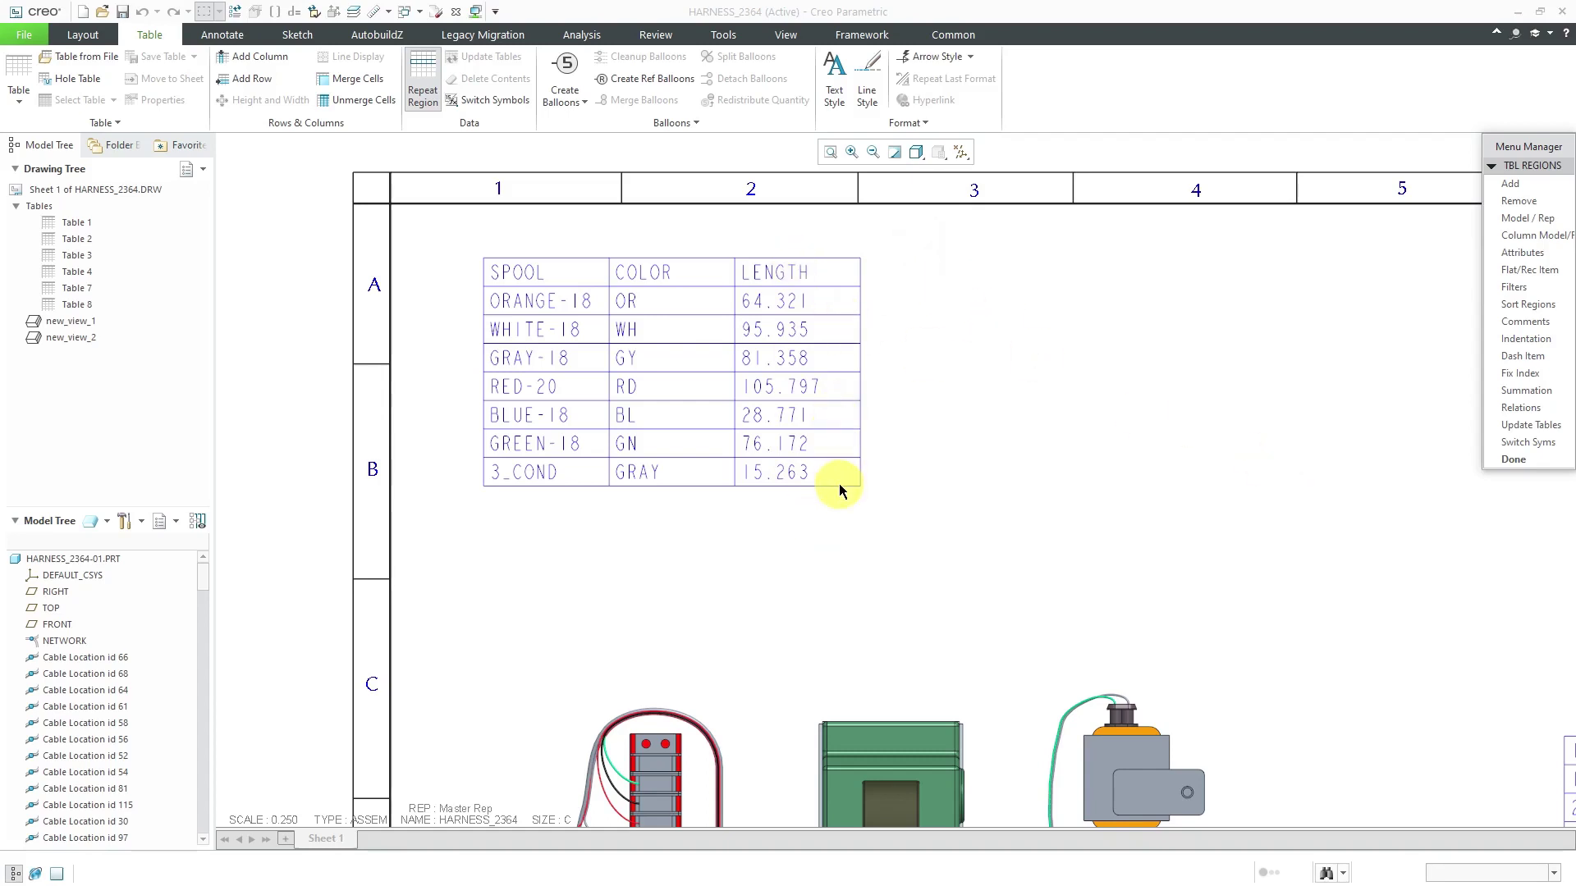
{"action": "left_click", "coordinate": [1514, 460]}
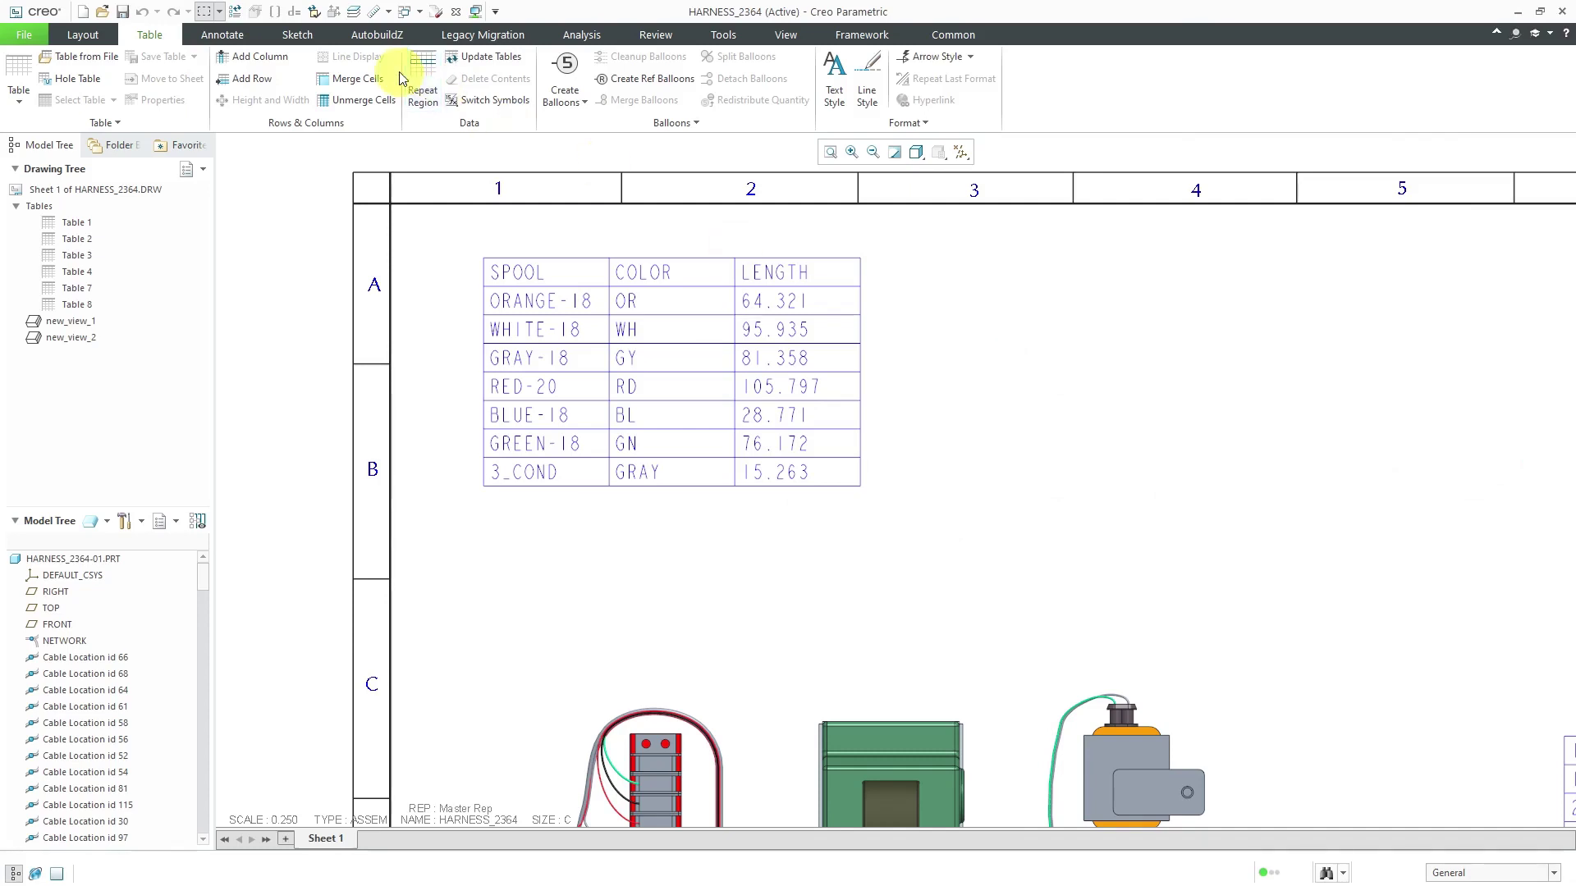
Format the LENGTH column to one decimal place by changing its report symbol text to &harn.spool.len[.1], and show the table values again.
{"action": "left_click", "coordinate": [495, 101]}
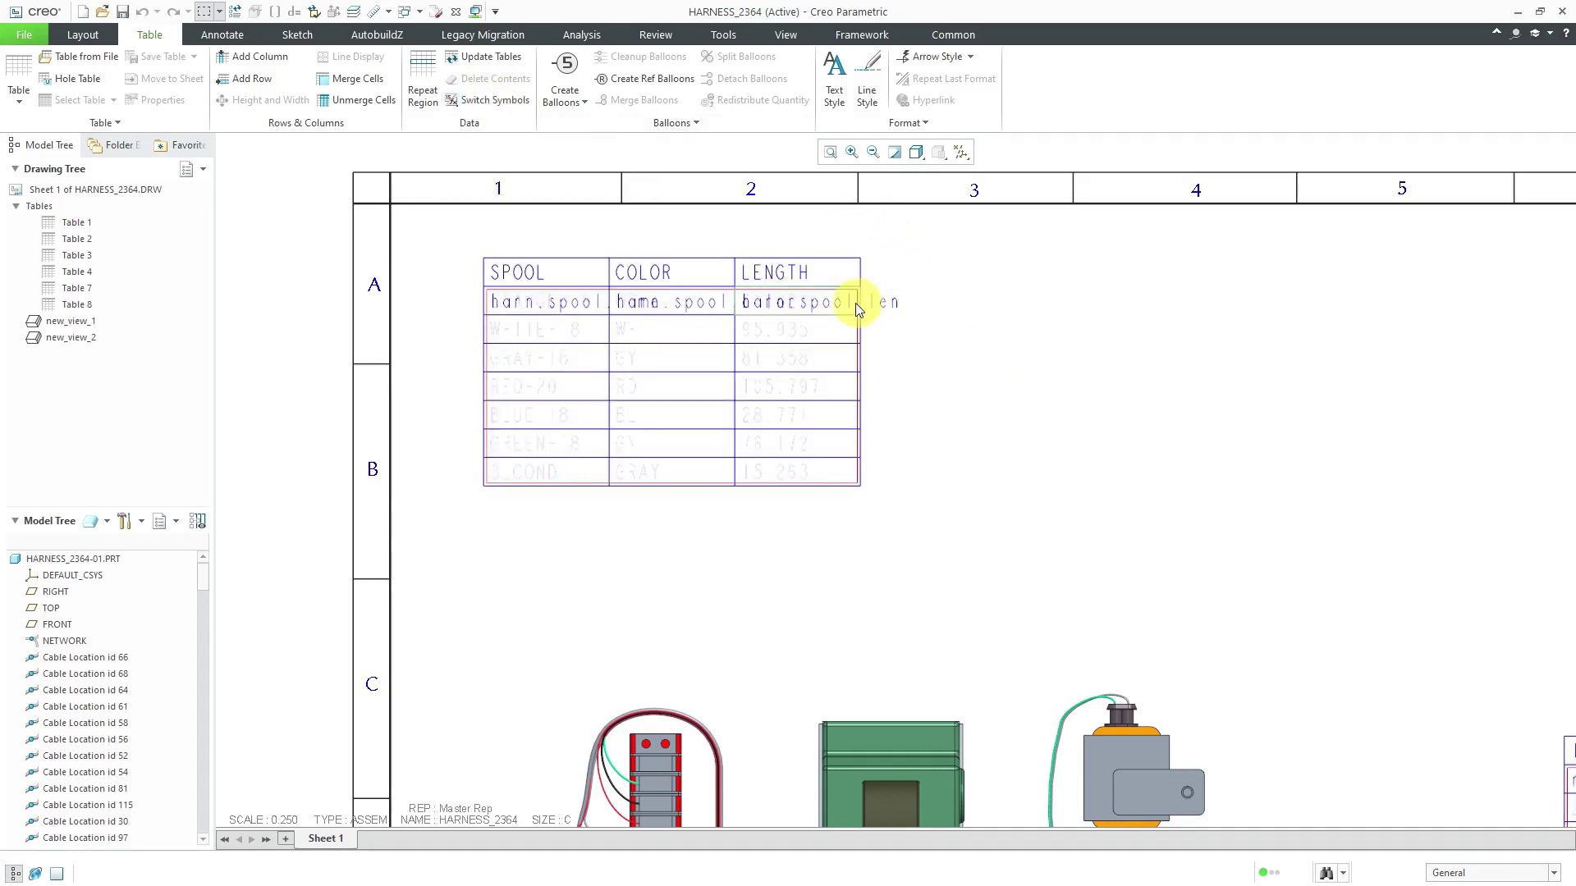
{"action": "left_click", "coordinate": [846, 309]}
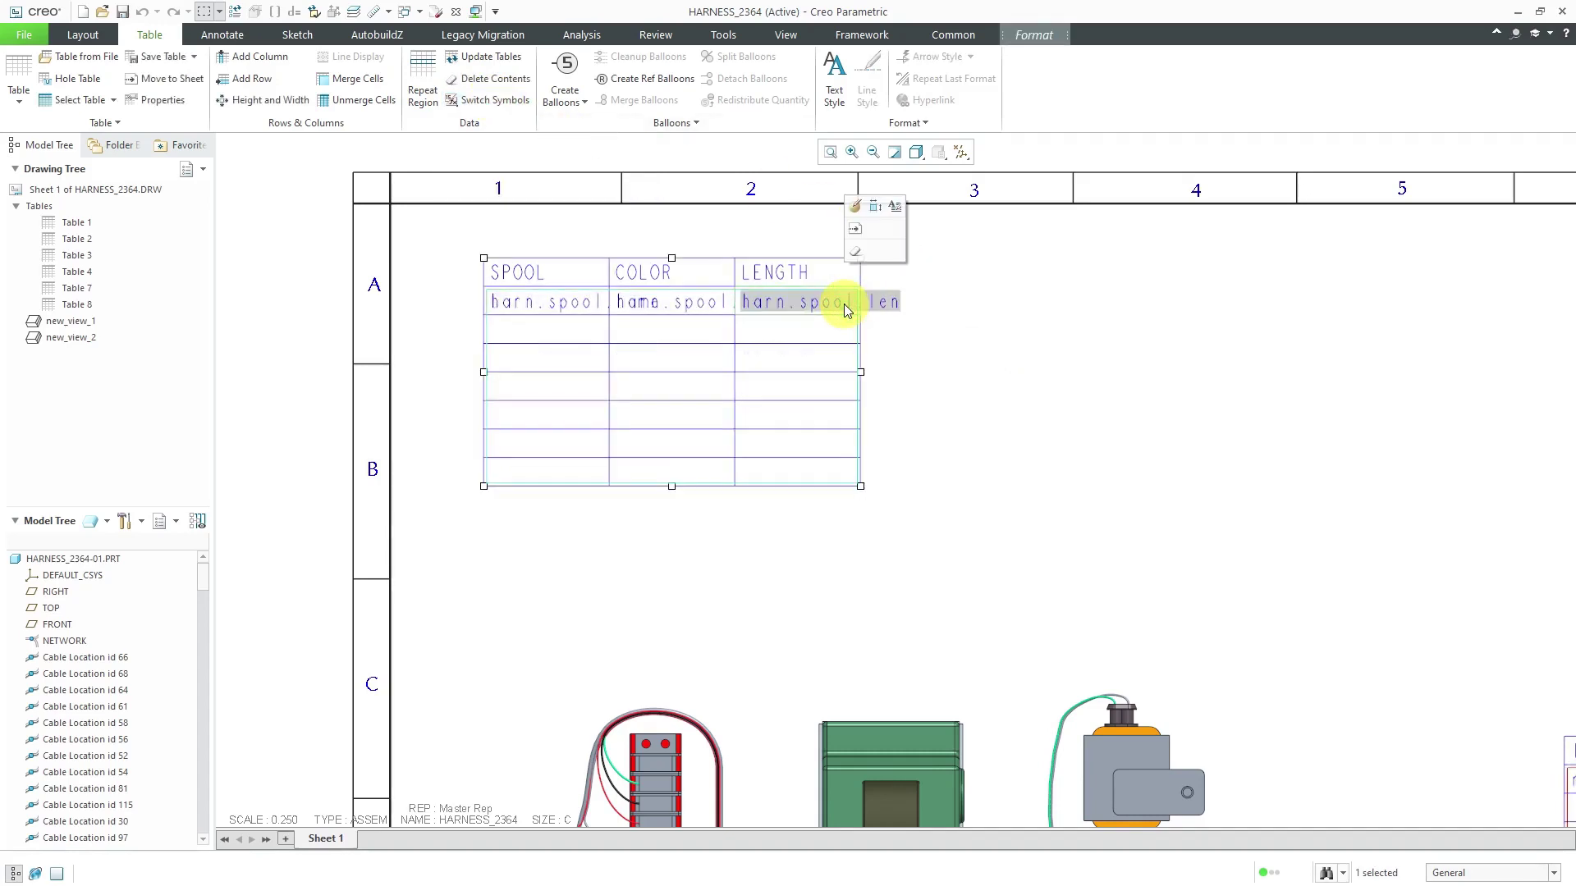
{"action": "left_click", "coordinate": [858, 206]}
{"action": "left_click", "coordinate": [1356, 210]}
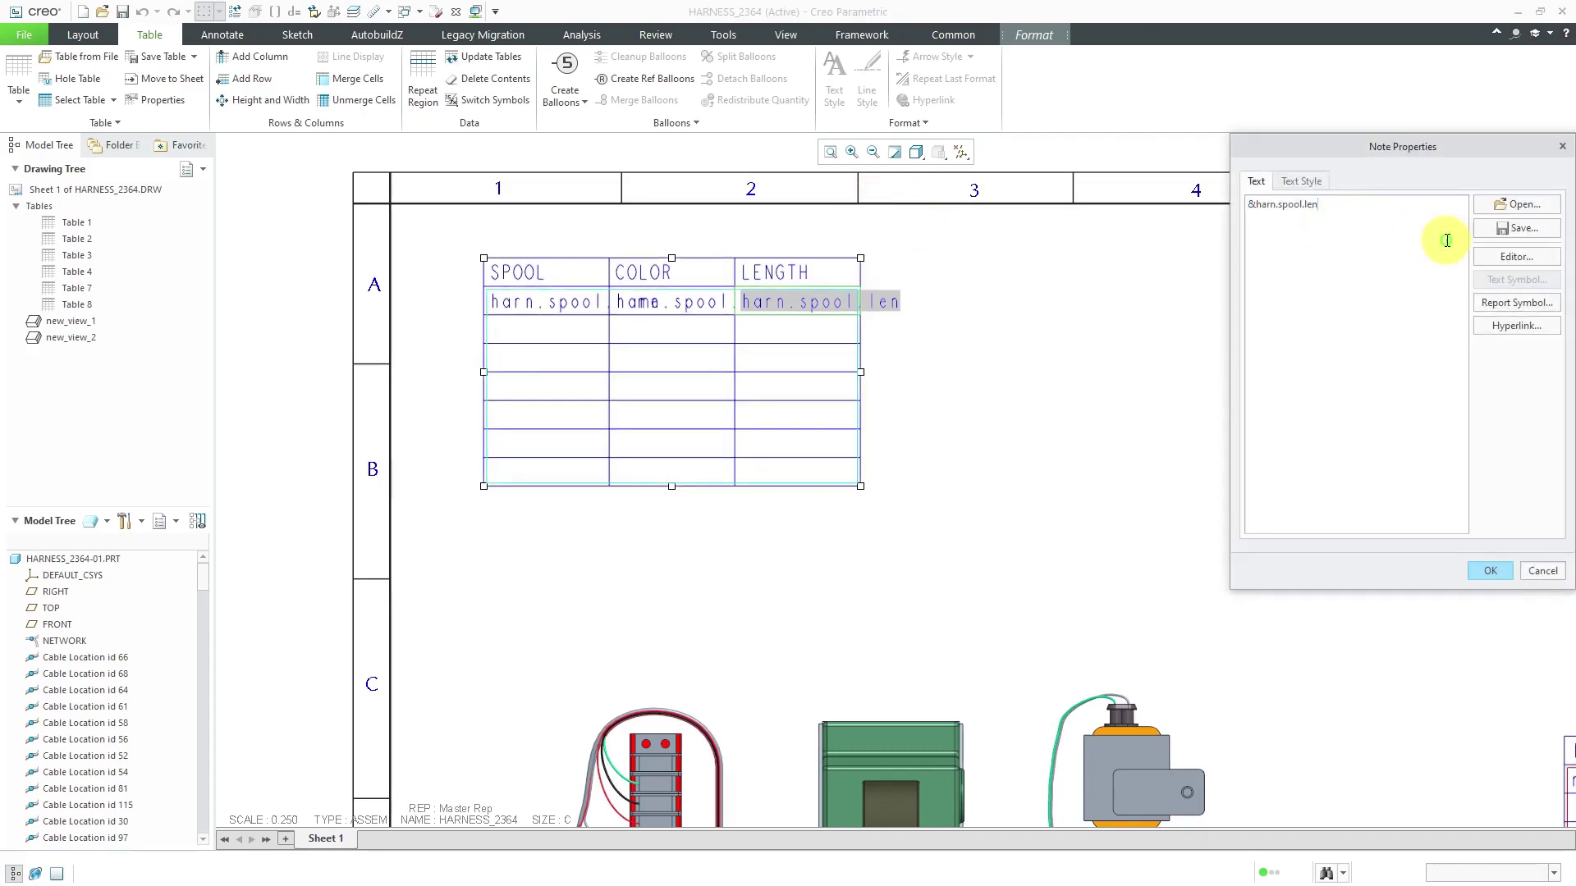
{"action": "type", "text": "[.1"}
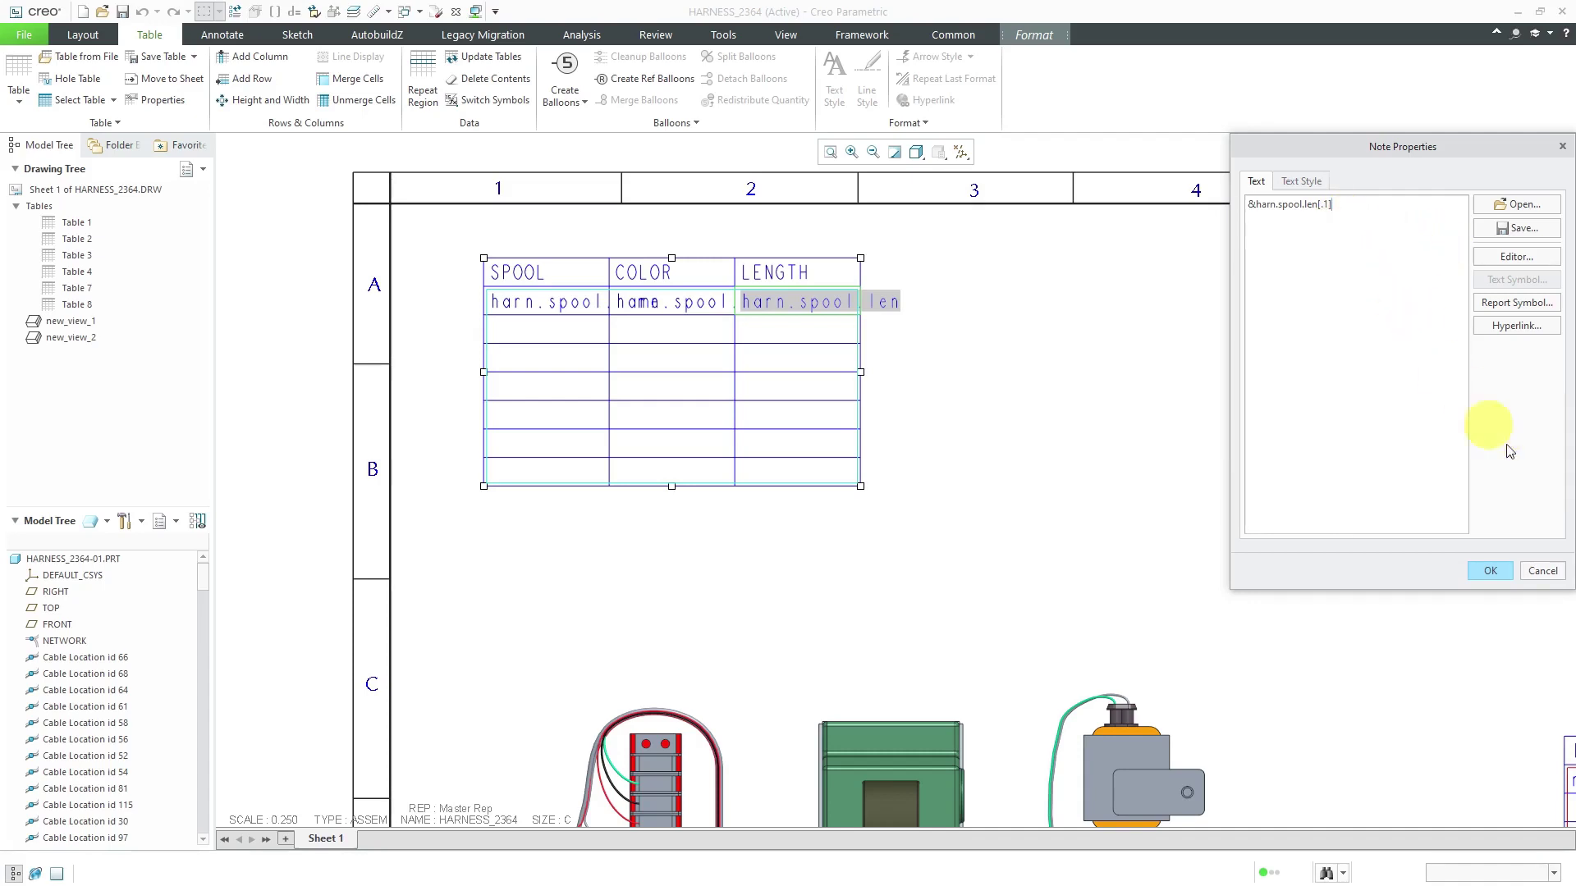
{"action": "left_click", "coordinate": [1487, 572]}
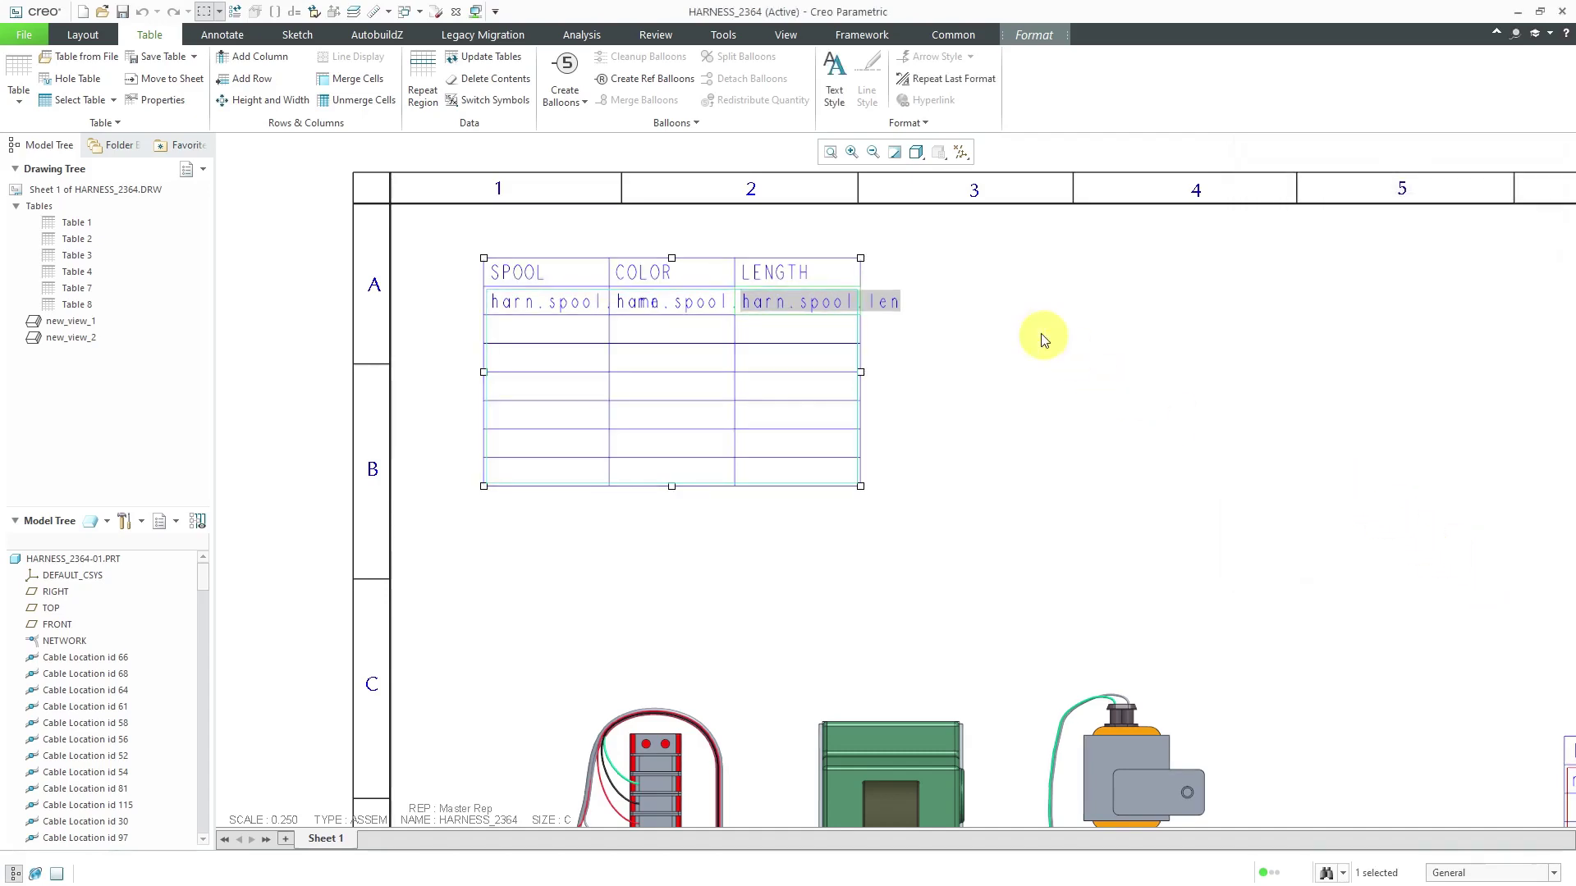
{"action": "left_click", "coordinate": [502, 105]}
{"action": "left_click", "coordinate": [988, 303]}
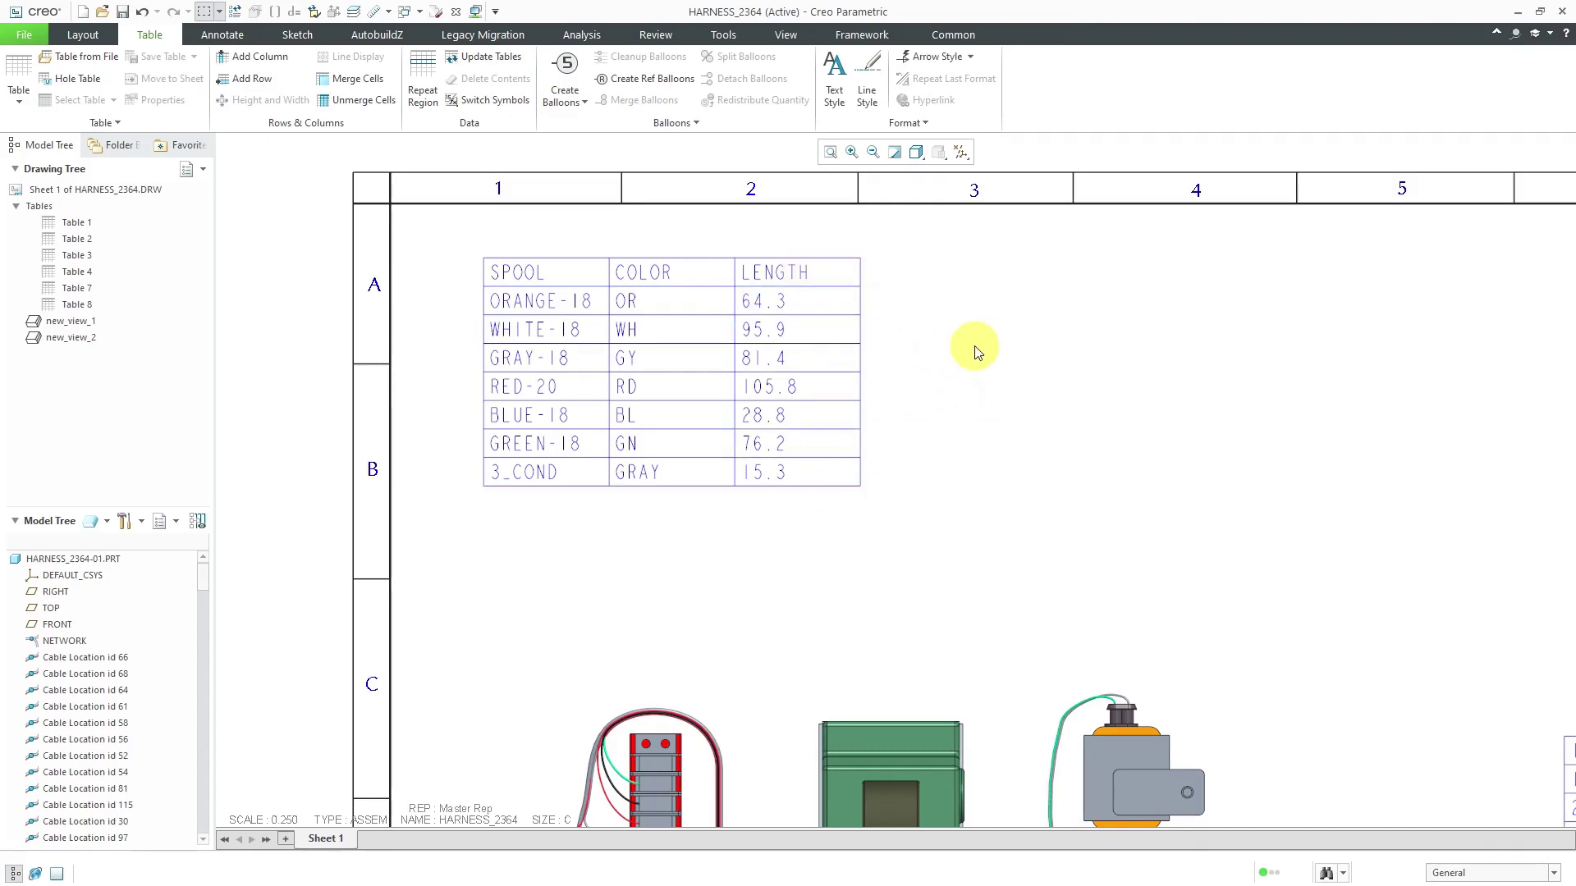
Insert a table of three columns and three rows in the empty area beside the spool table, above the harness view.
{"action": "scroll", "coordinate": [964, 320], "scroll_direction": "down", "scroll_amount": 5}
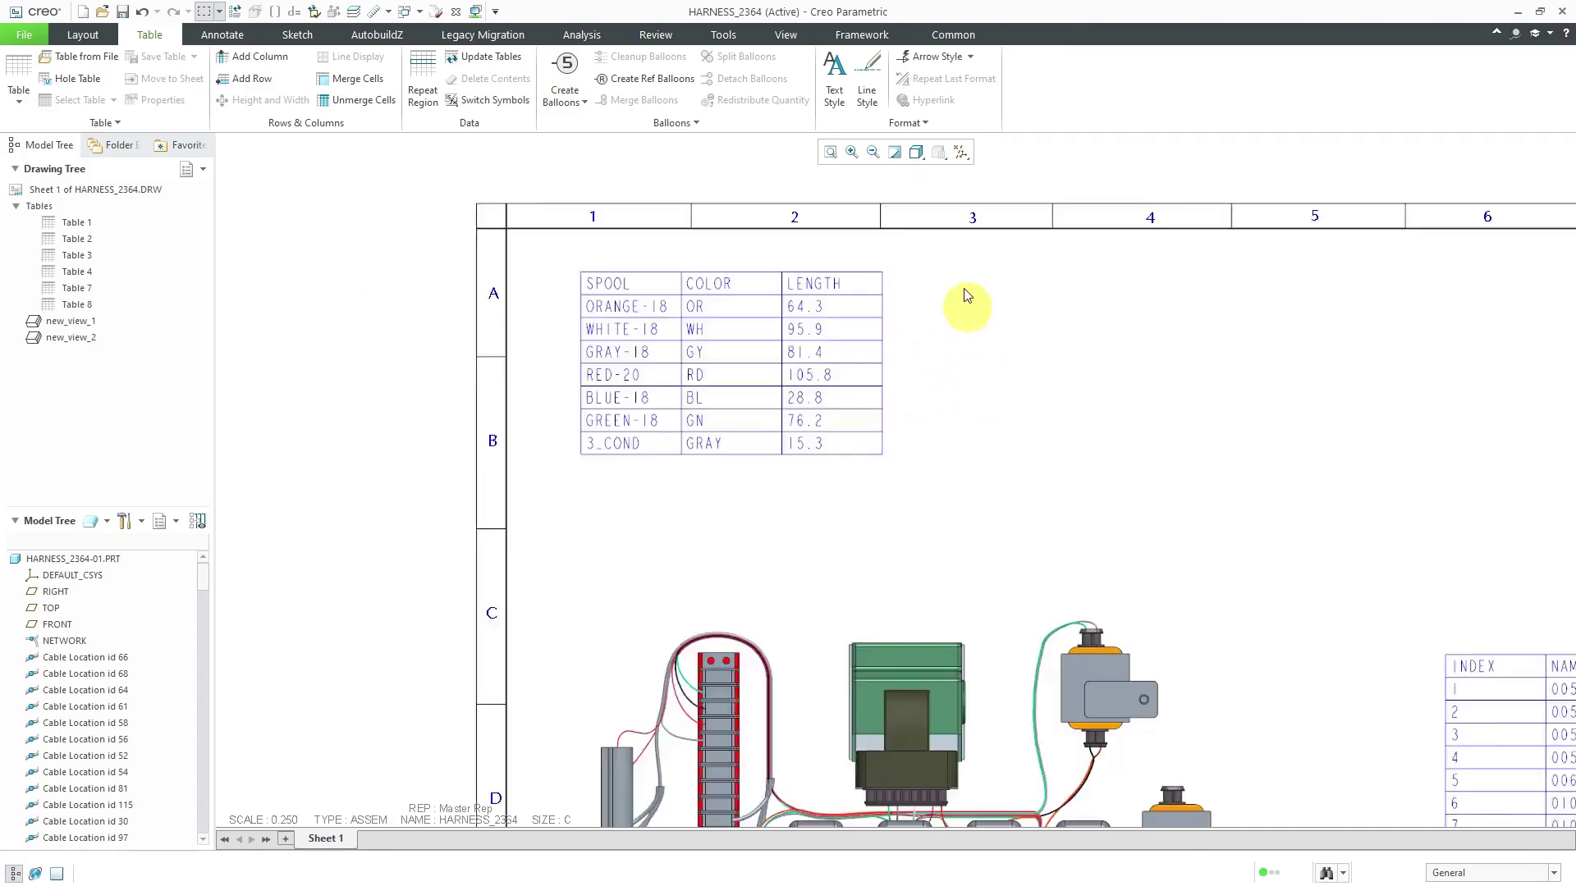
{"action": "scroll", "coordinate": [1036, 420], "scroll_direction": "up", "scroll_amount": 2}
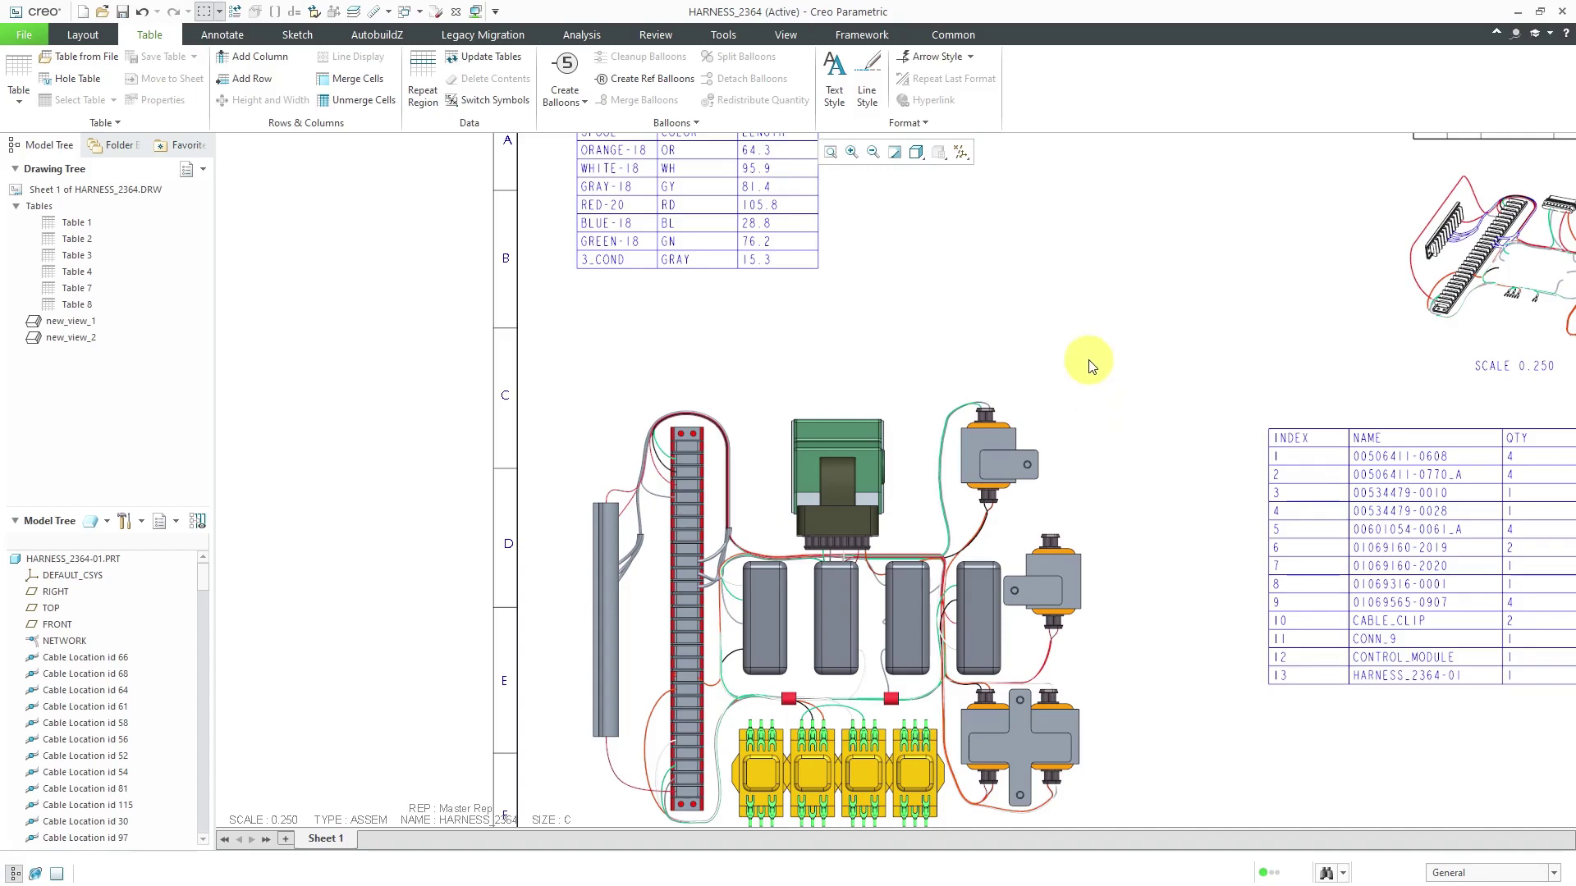
{"action": "left_click", "coordinate": [9, 105]}
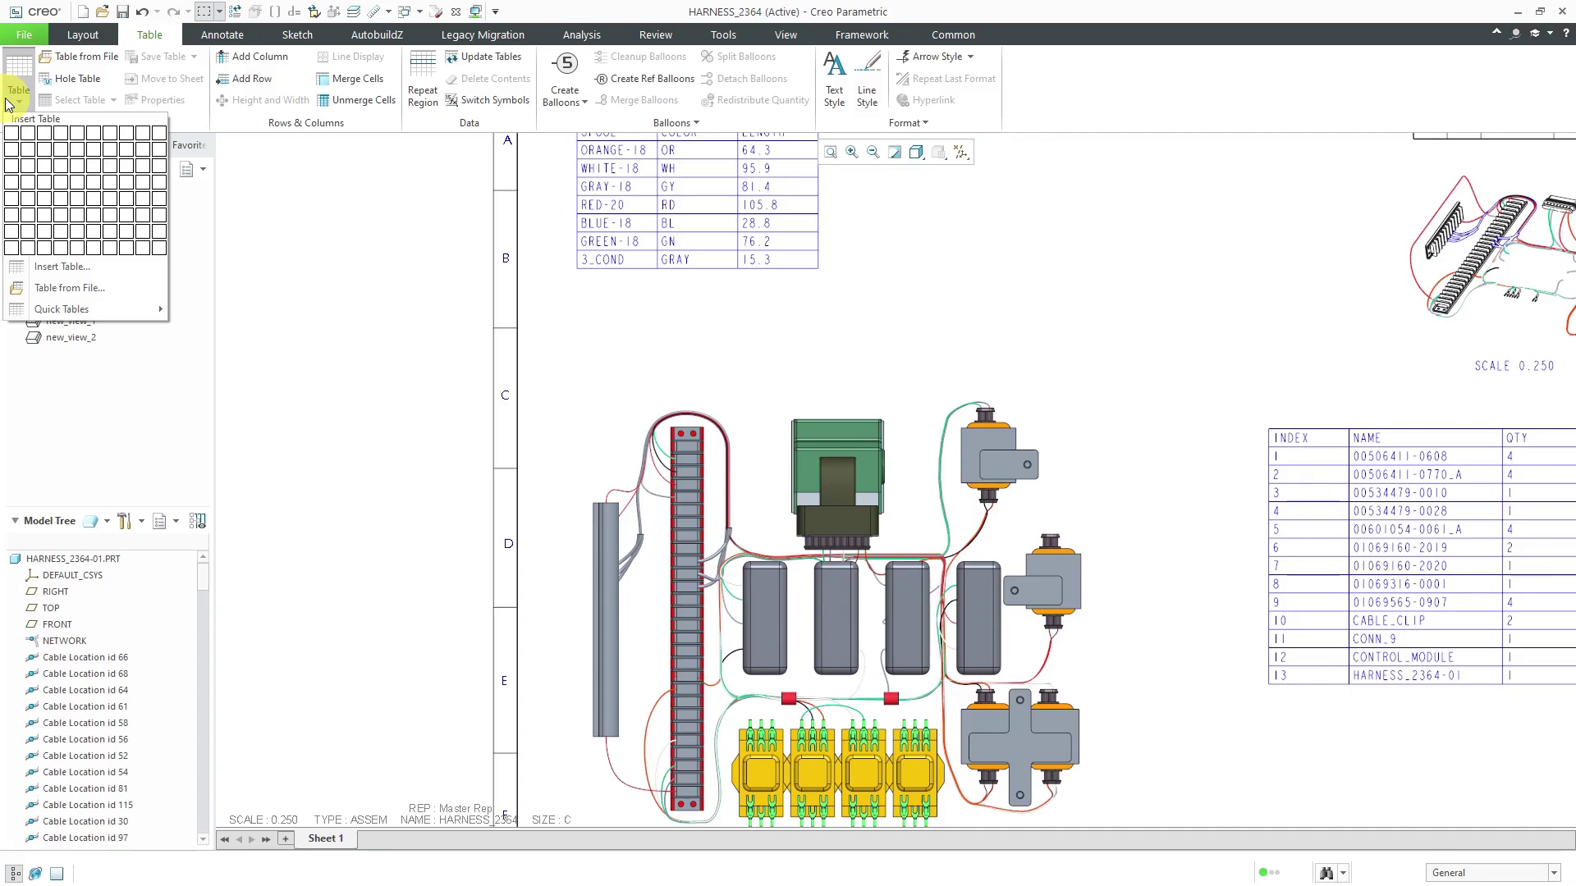
{"action": "left_click", "coordinate": [46, 167]}
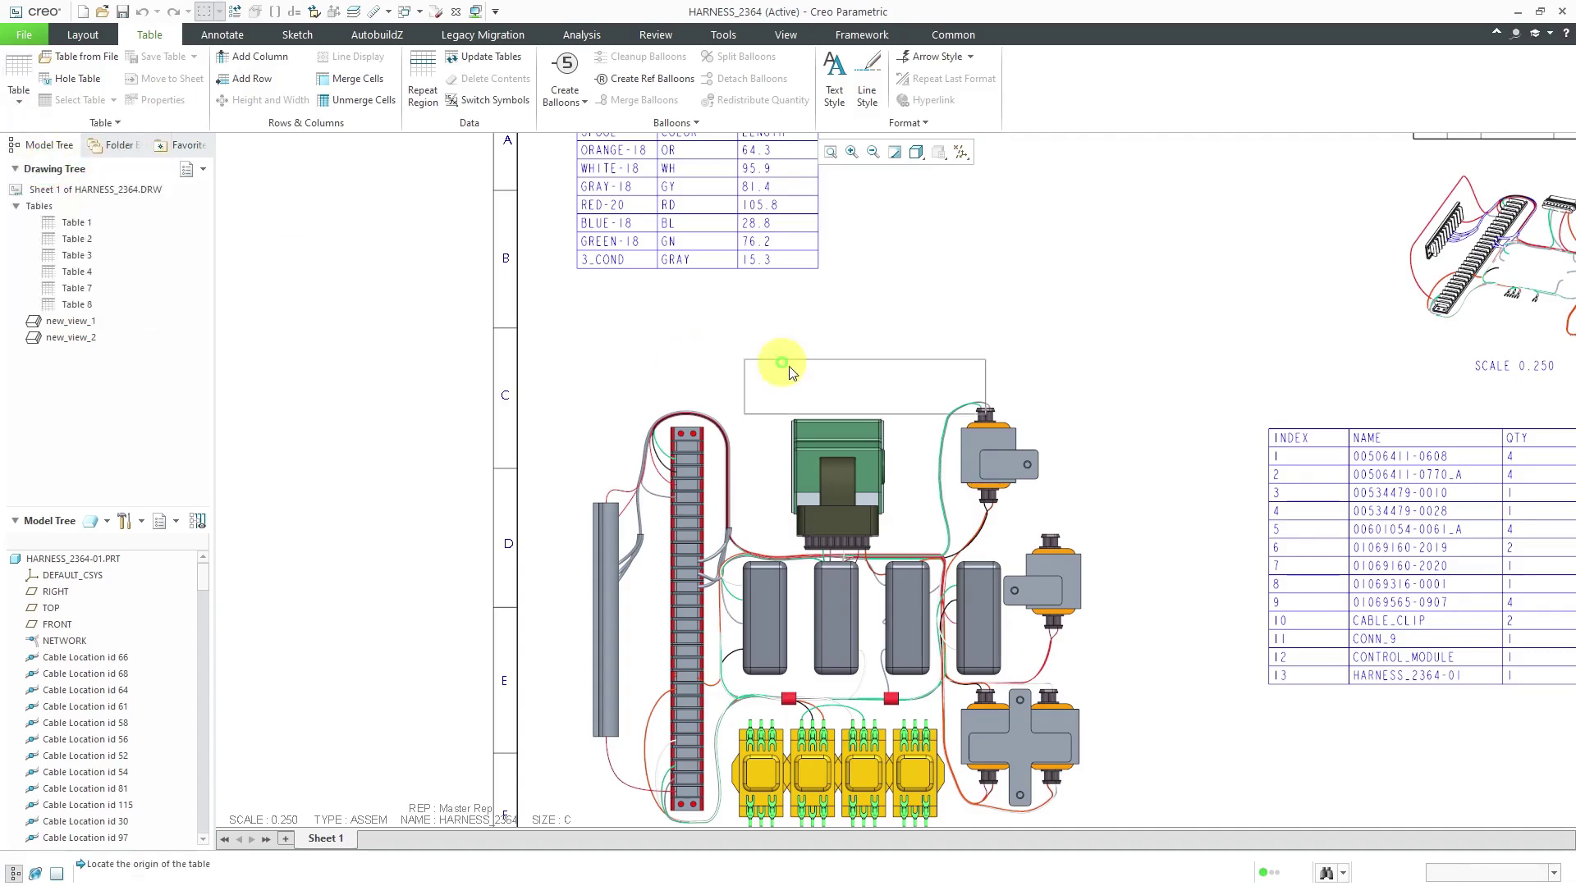
{"action": "left_click", "coordinate": [884, 292]}
Merge the three cells of the new table's first row into one cell.
{"action": "scroll", "coordinate": [1192, 256], "scroll_direction": "down", "scroll_amount": 3}
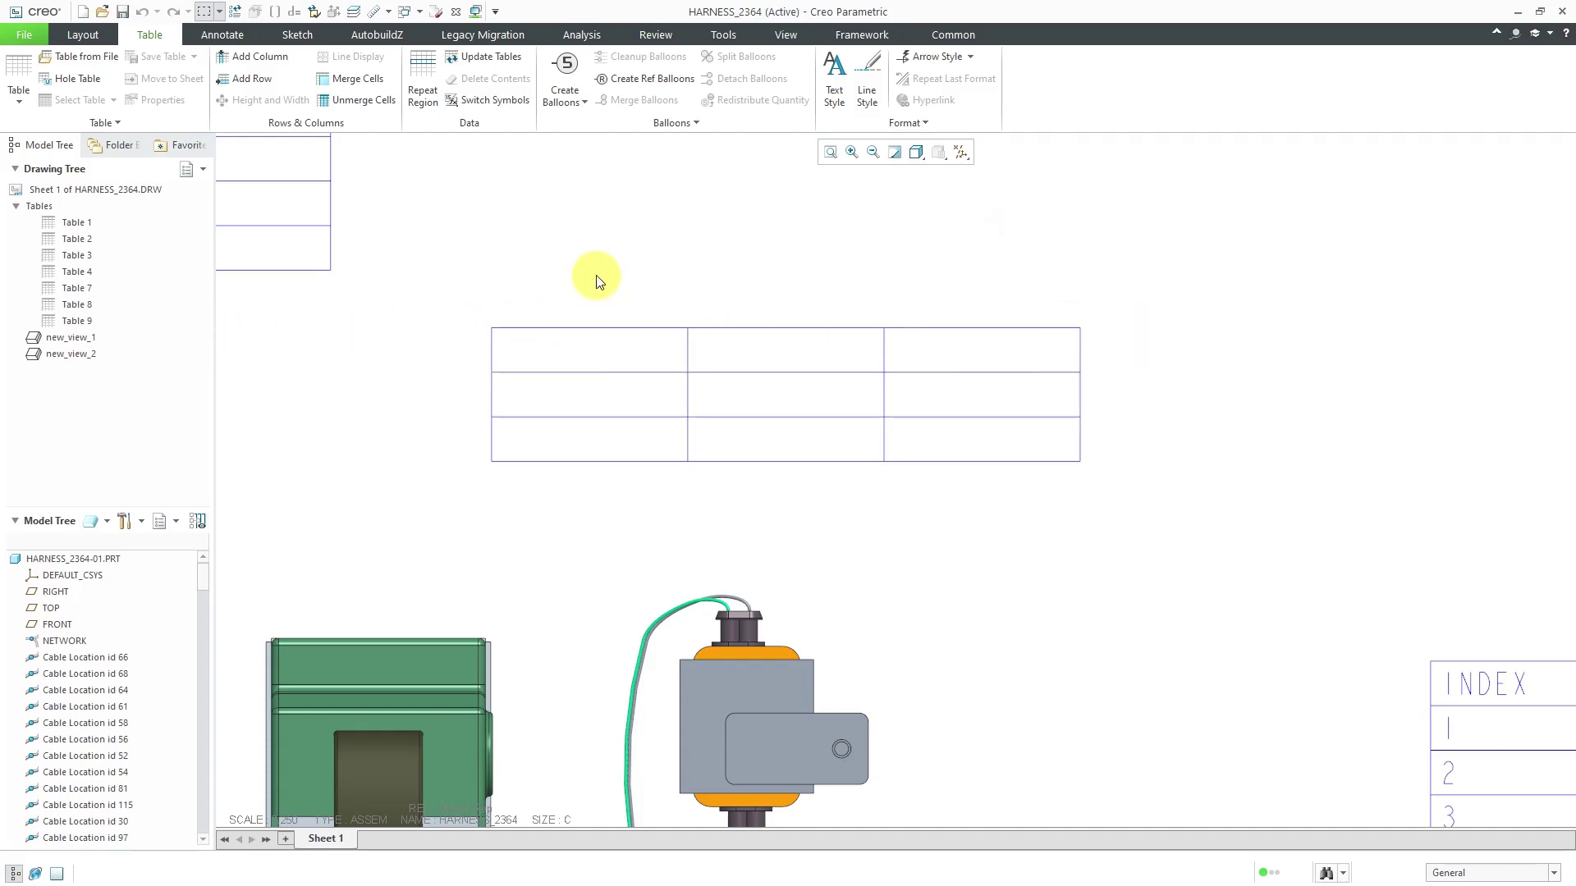
{"action": "left_click", "coordinate": [377, 86]}
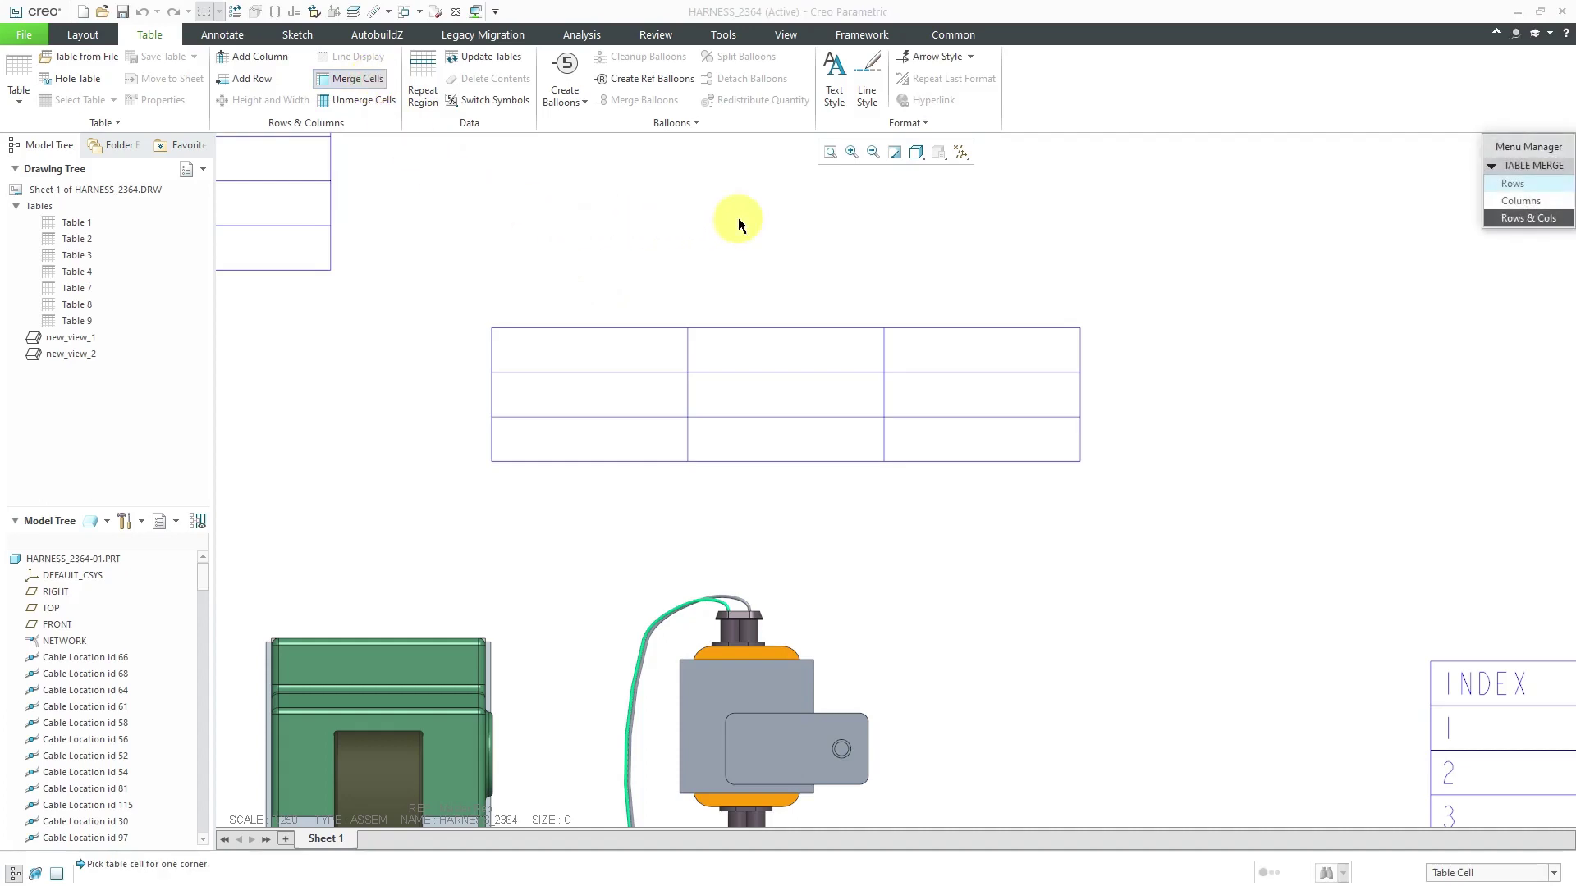
{"action": "left_click", "coordinate": [569, 353]}
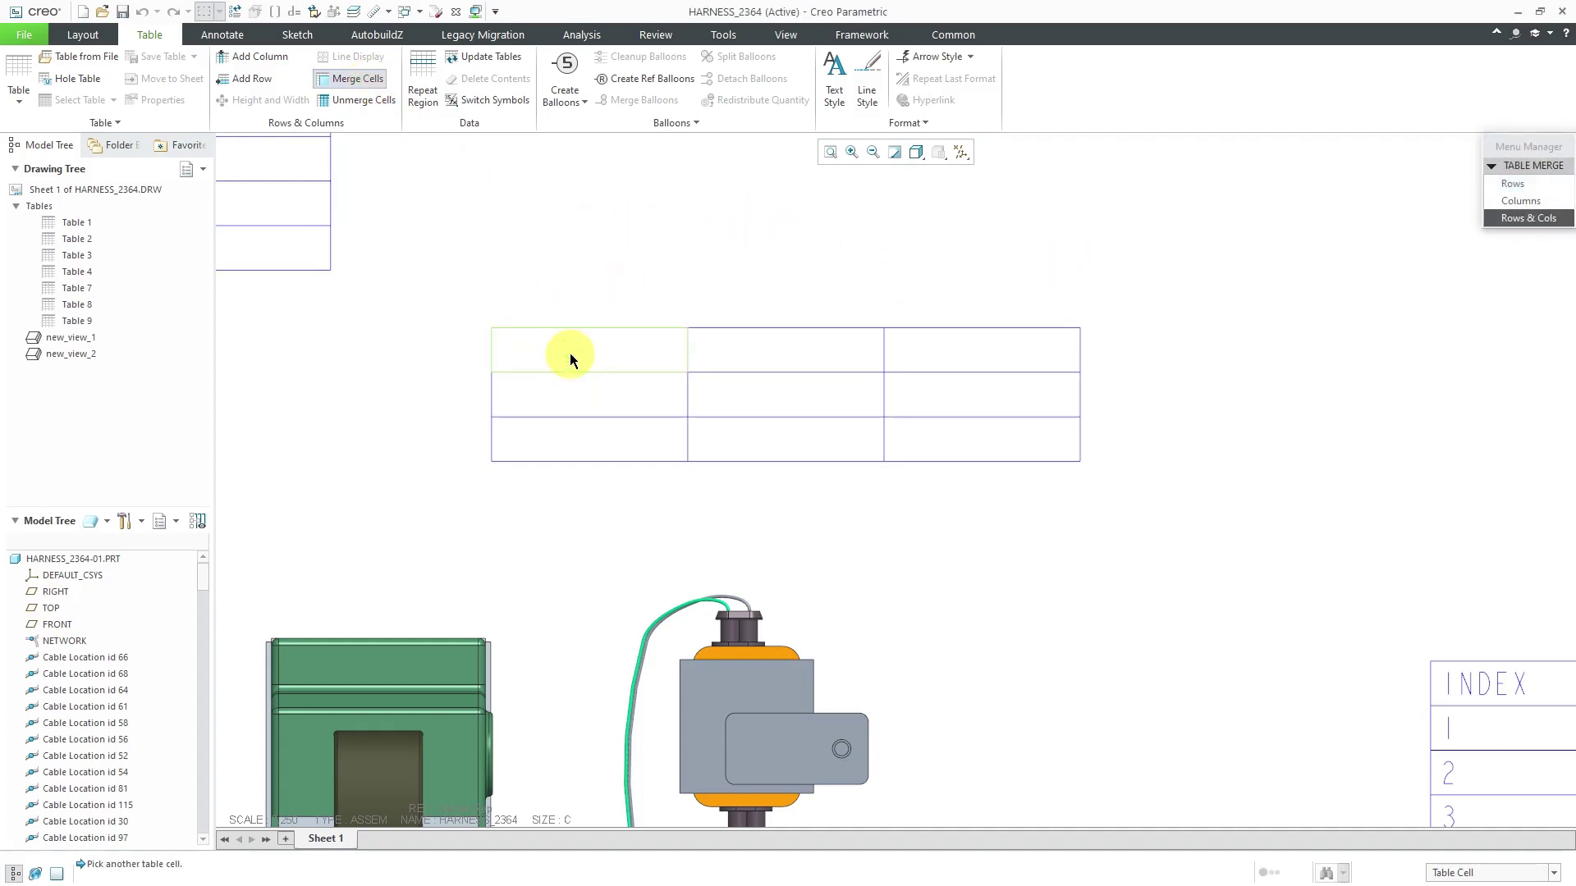
{"action": "left_click", "coordinate": [737, 351]}
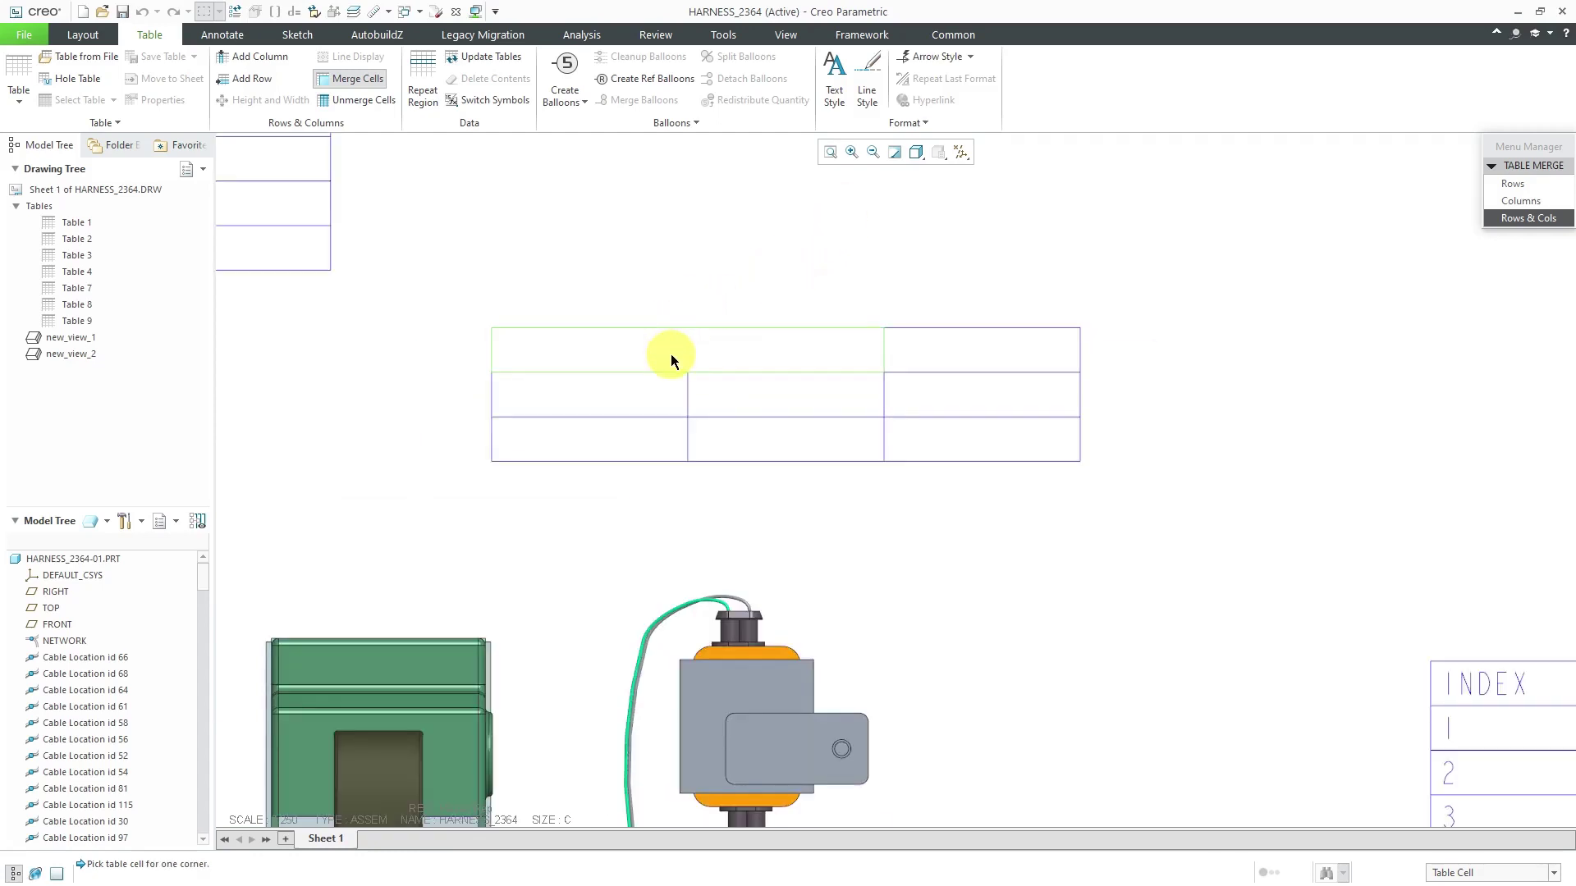
{"action": "left_click", "coordinate": [955, 358]}
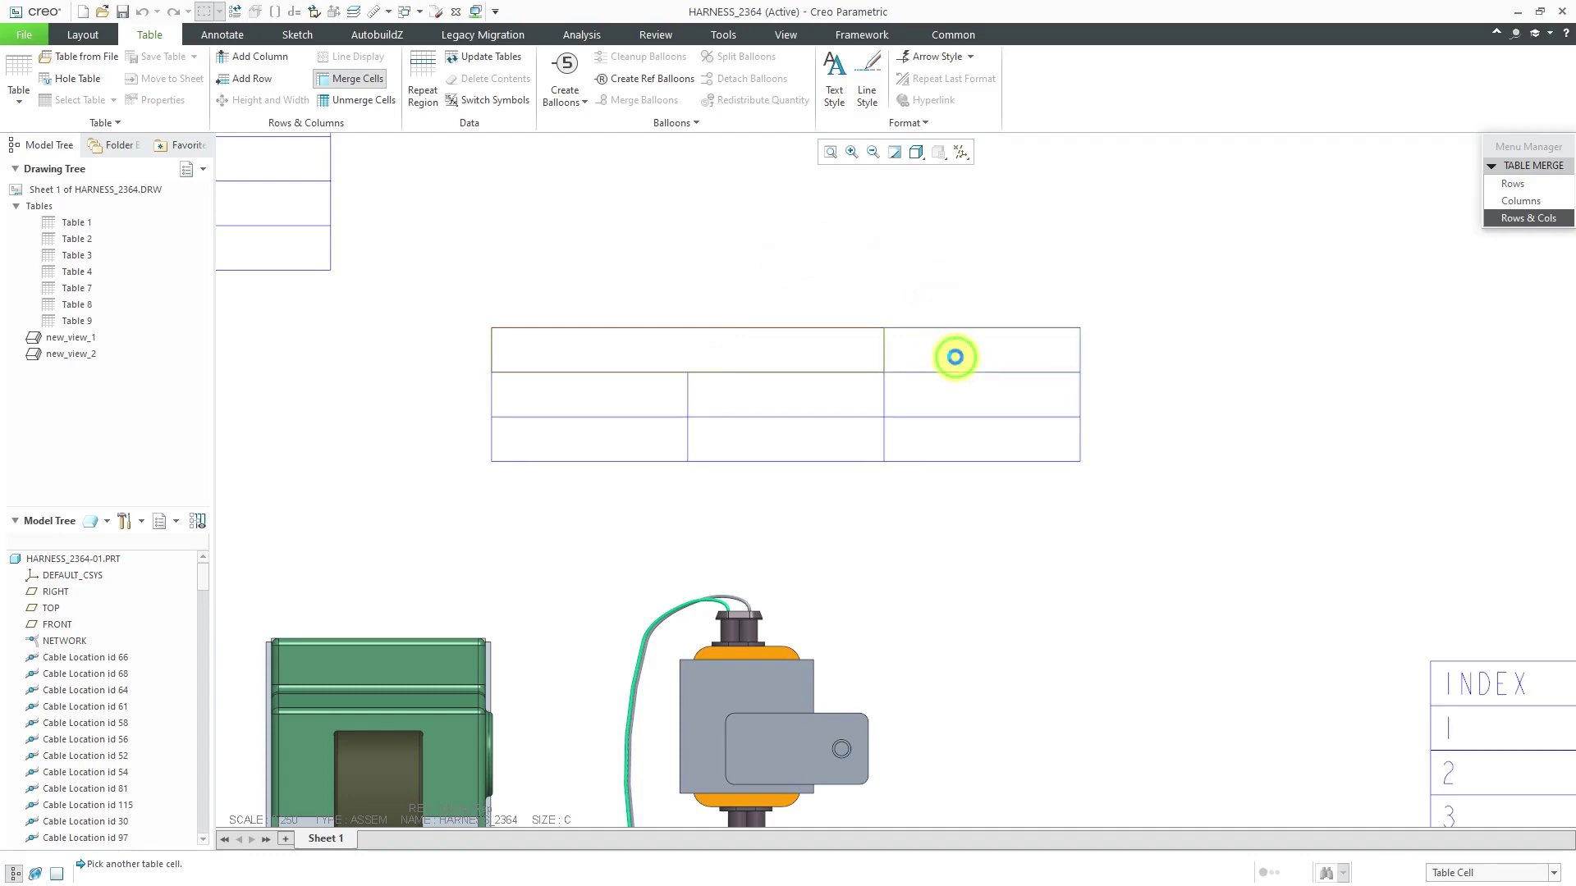
{"action": "scroll", "coordinate": [979, 264], "scroll_direction": "down", "scroll_amount": 1}
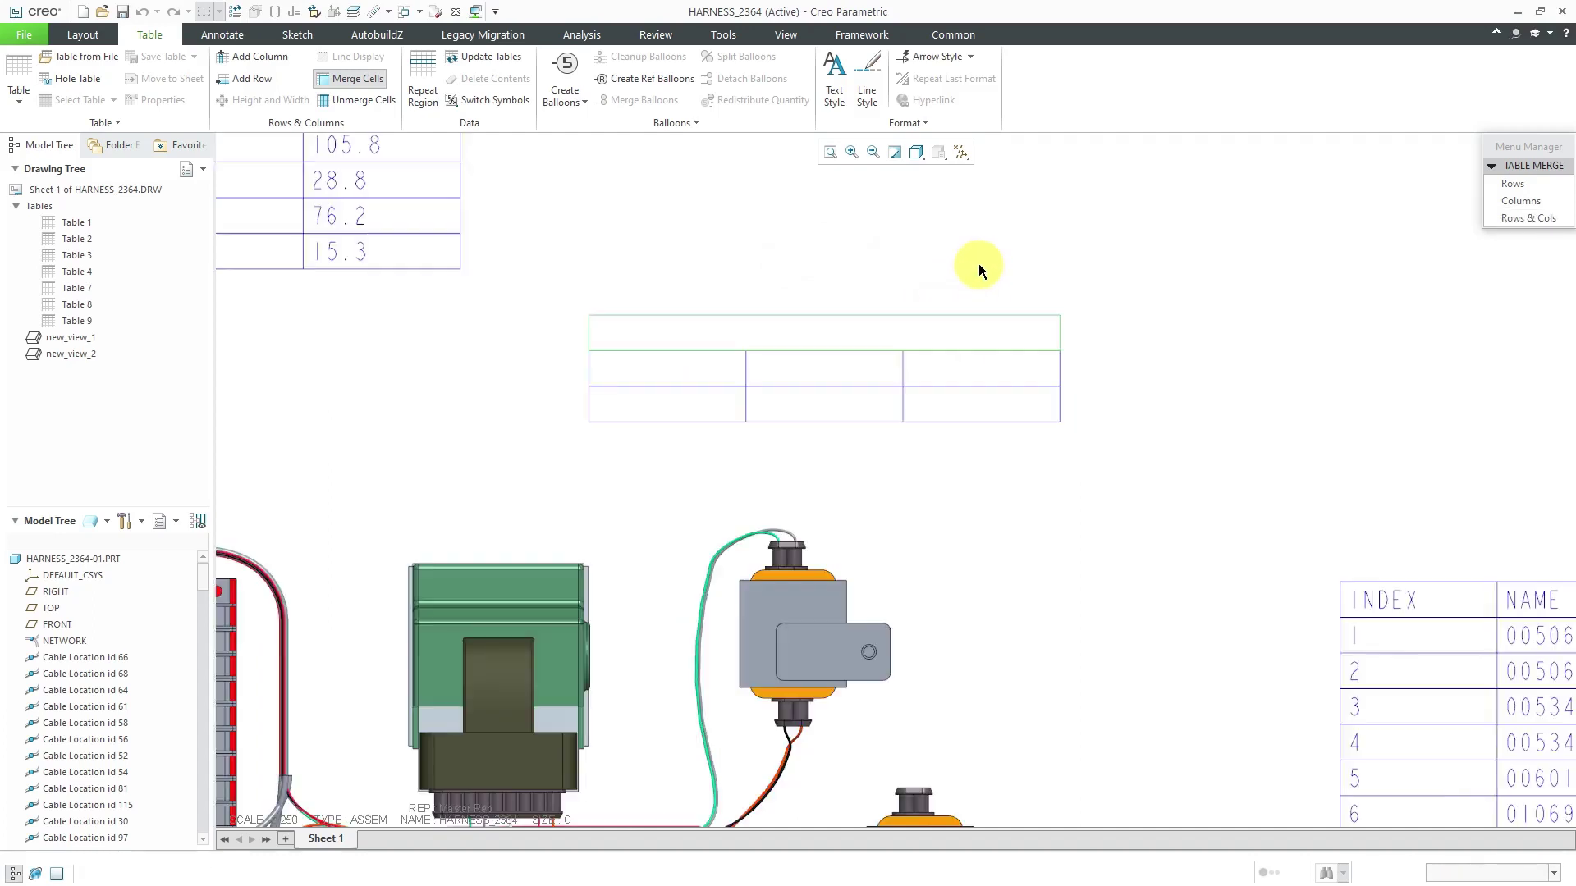
{"action": "middle_click", "coordinate": [978, 263]}
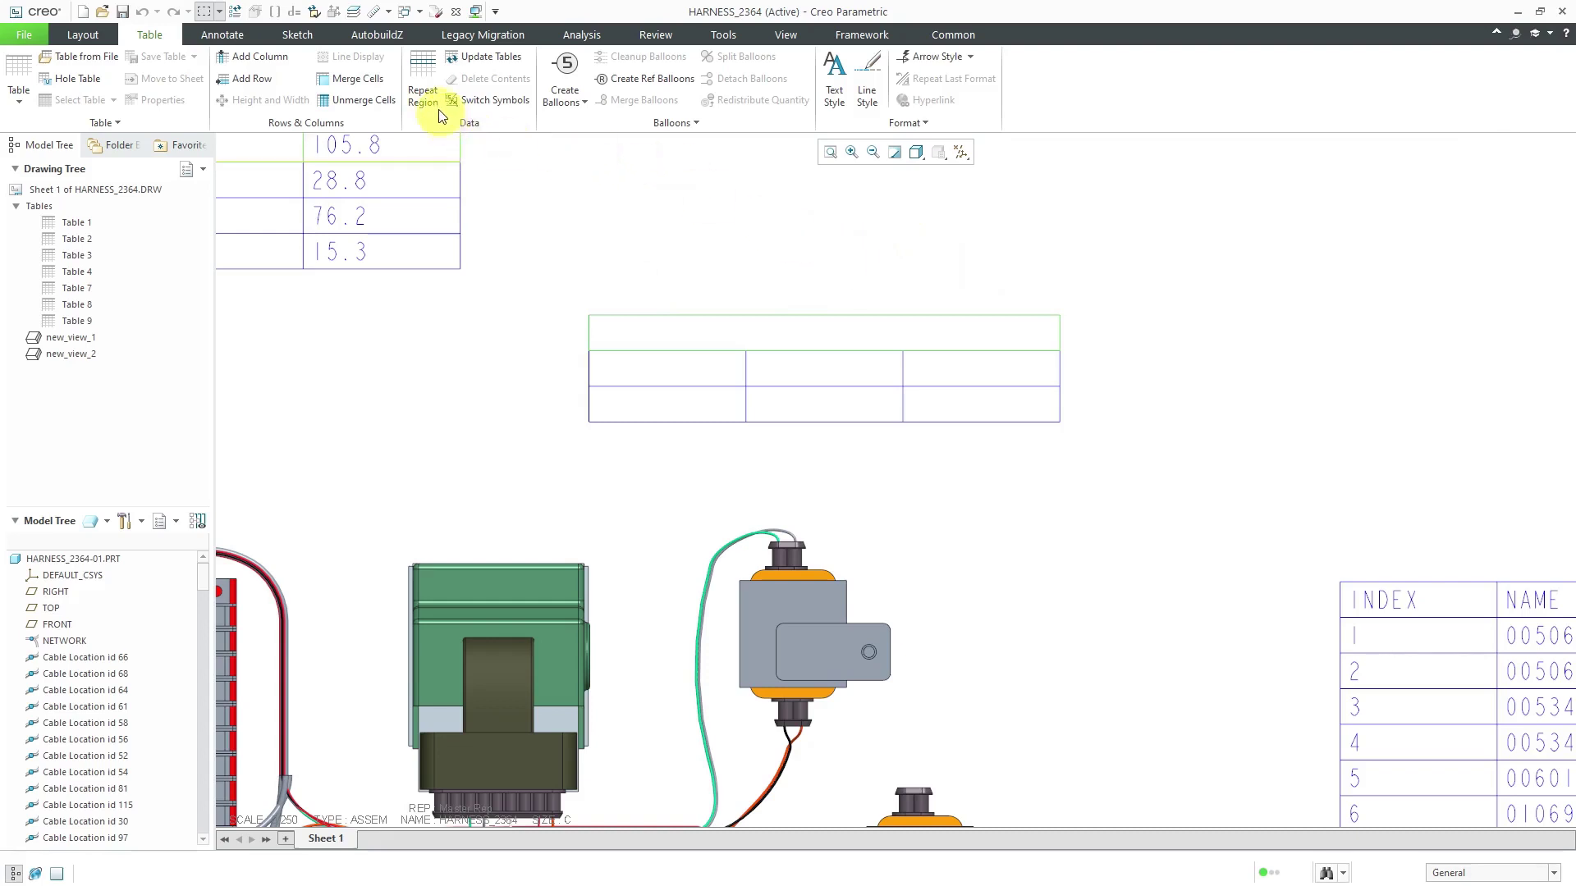
Add a simple repeat region covering the merged first row of the new three-column table.
{"action": "left_click", "coordinate": [621, 335]}
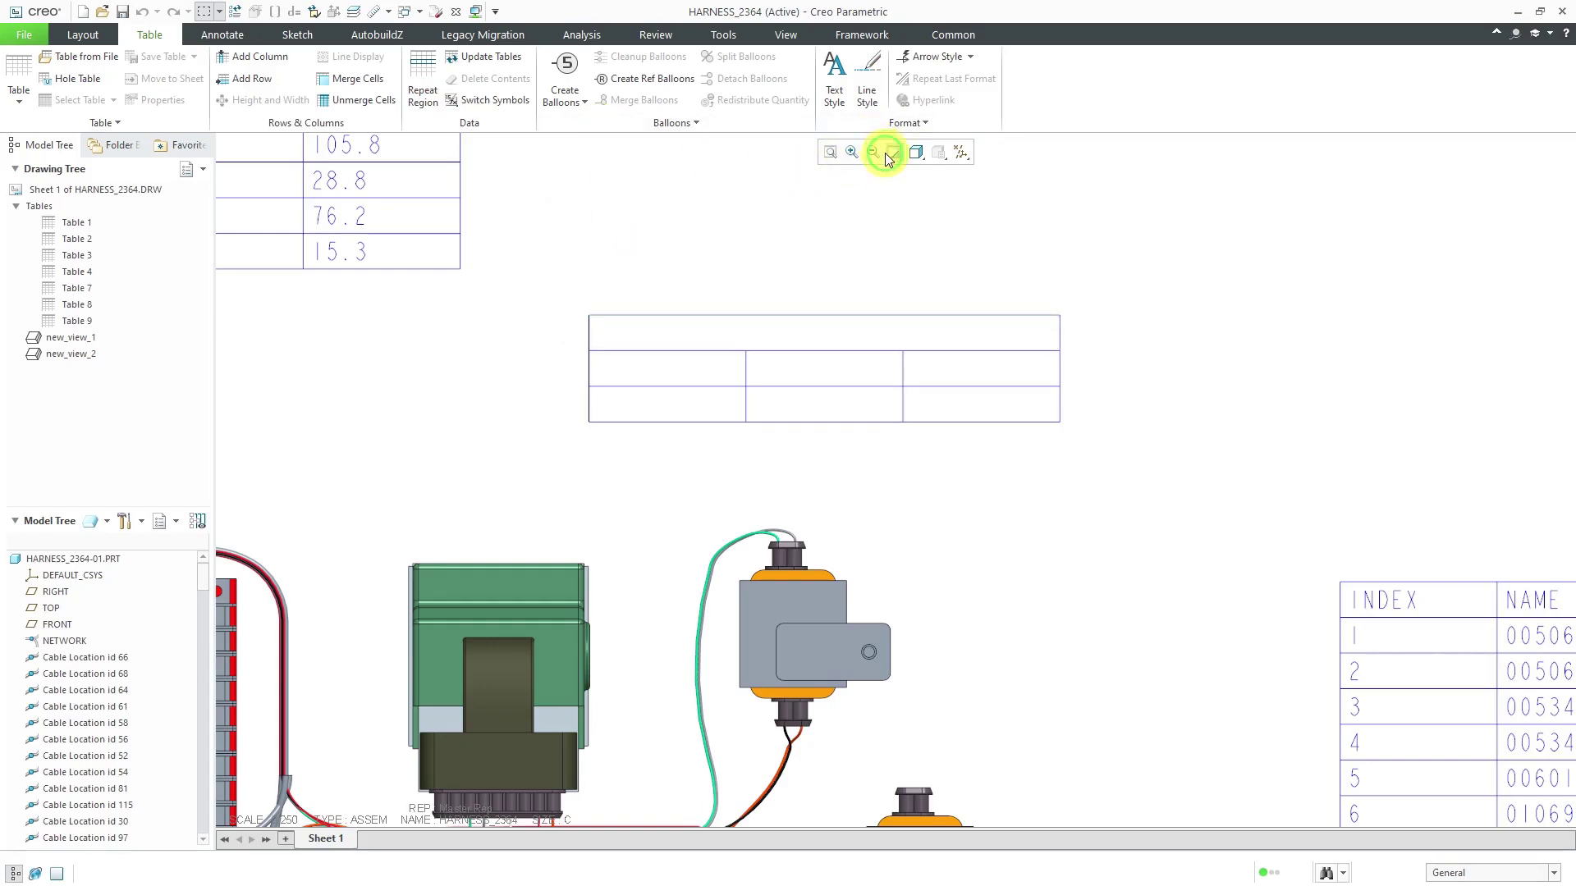
{"action": "left_click", "coordinate": [610, 322]}
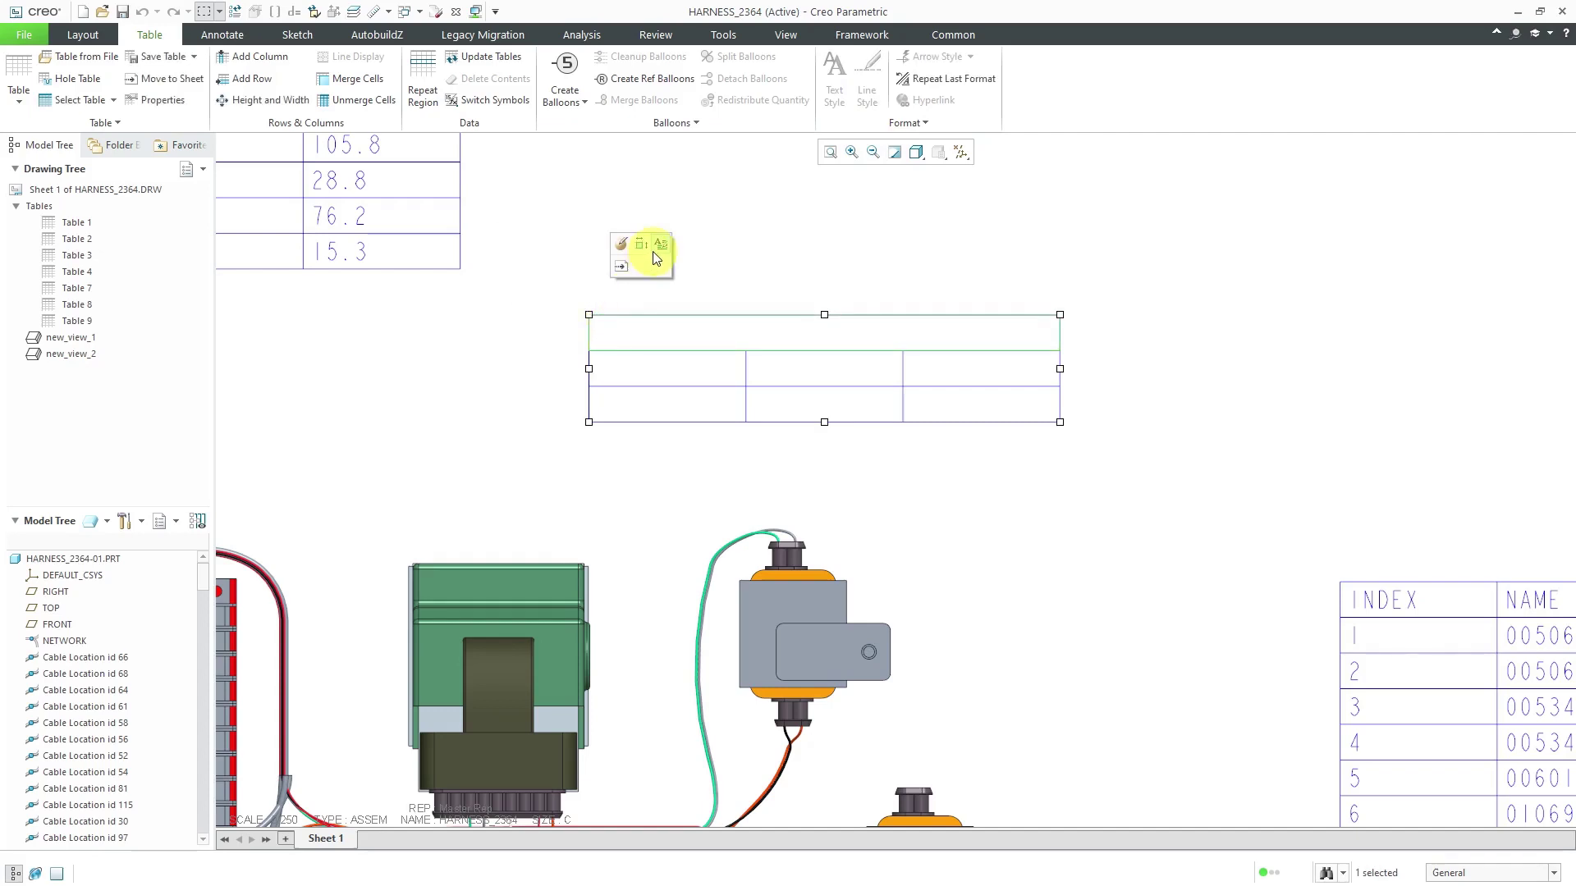
{"action": "left_click", "coordinate": [427, 92]}
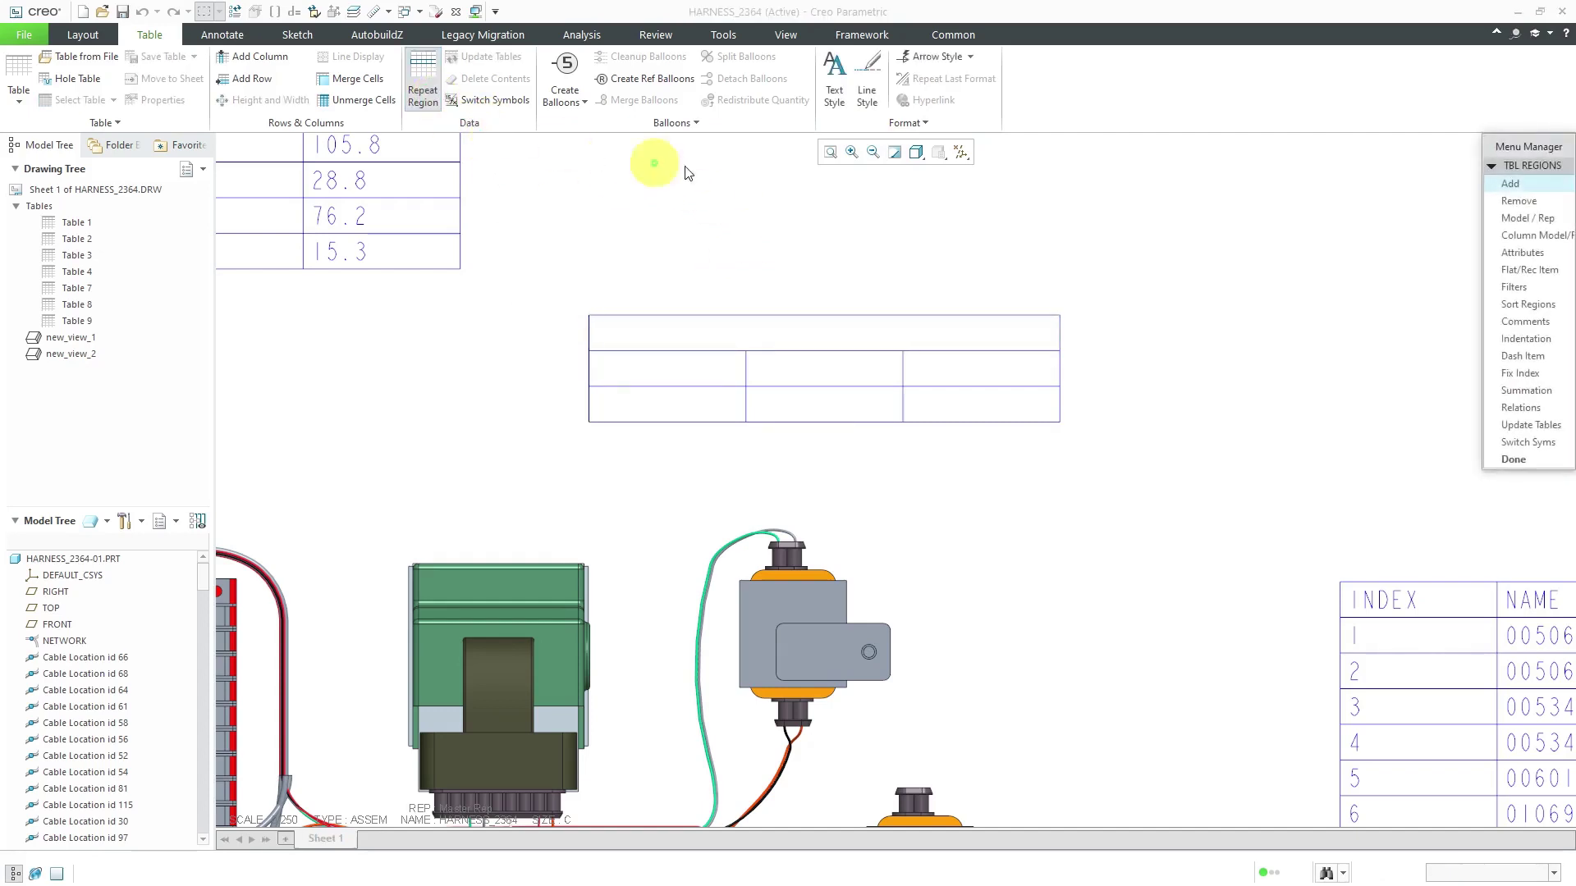
{"action": "left_click", "coordinate": [1510, 181]}
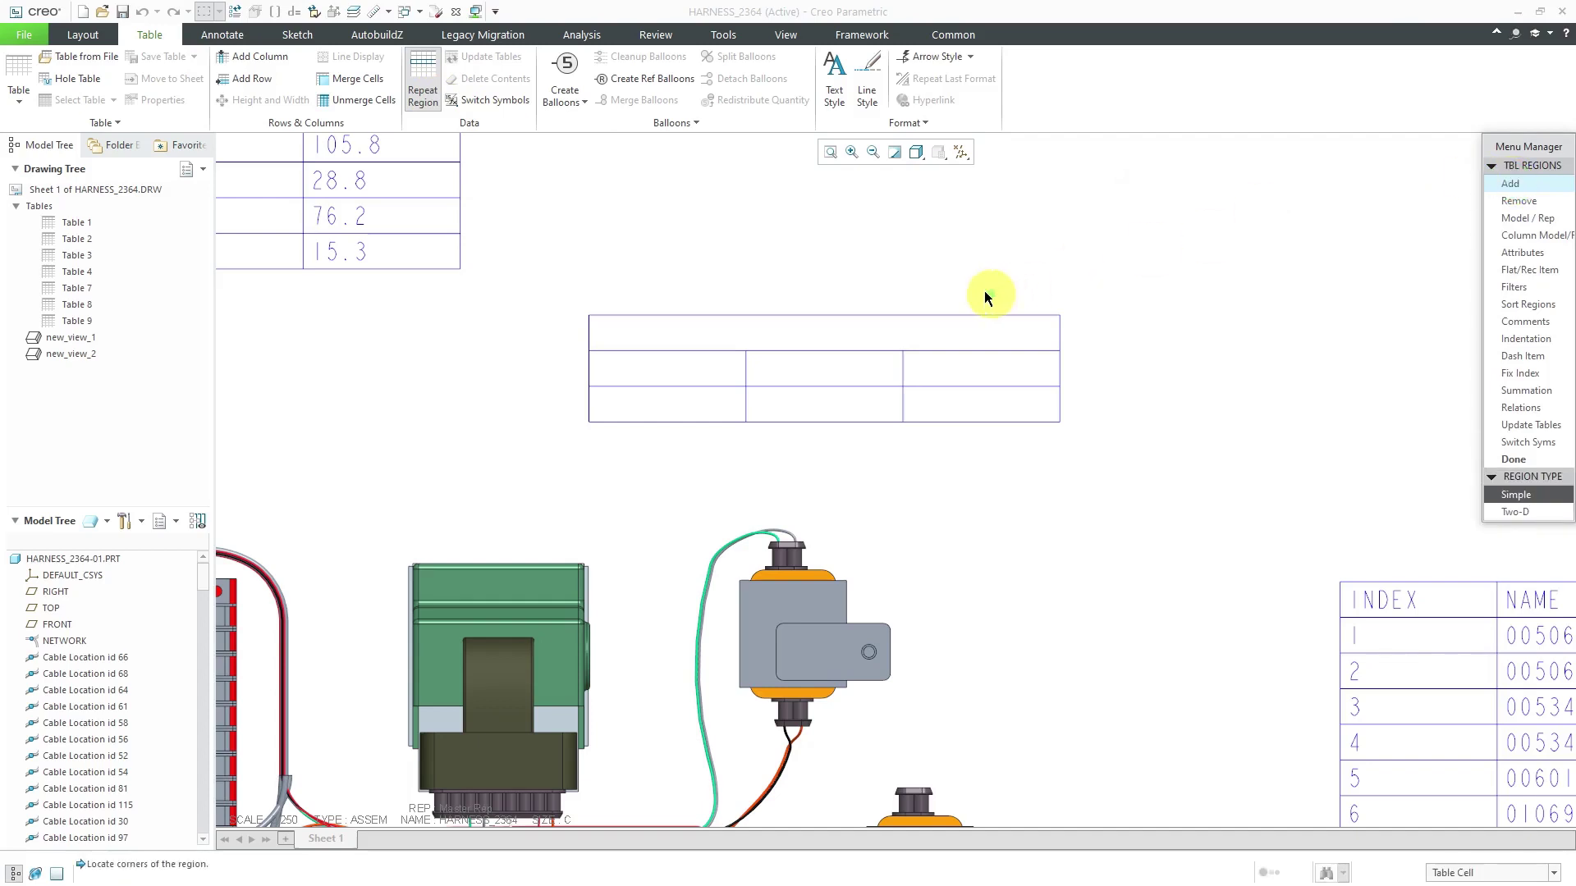
{"action": "left_click", "coordinate": [726, 336]}
{"action": "left_click", "coordinate": [1002, 334]}
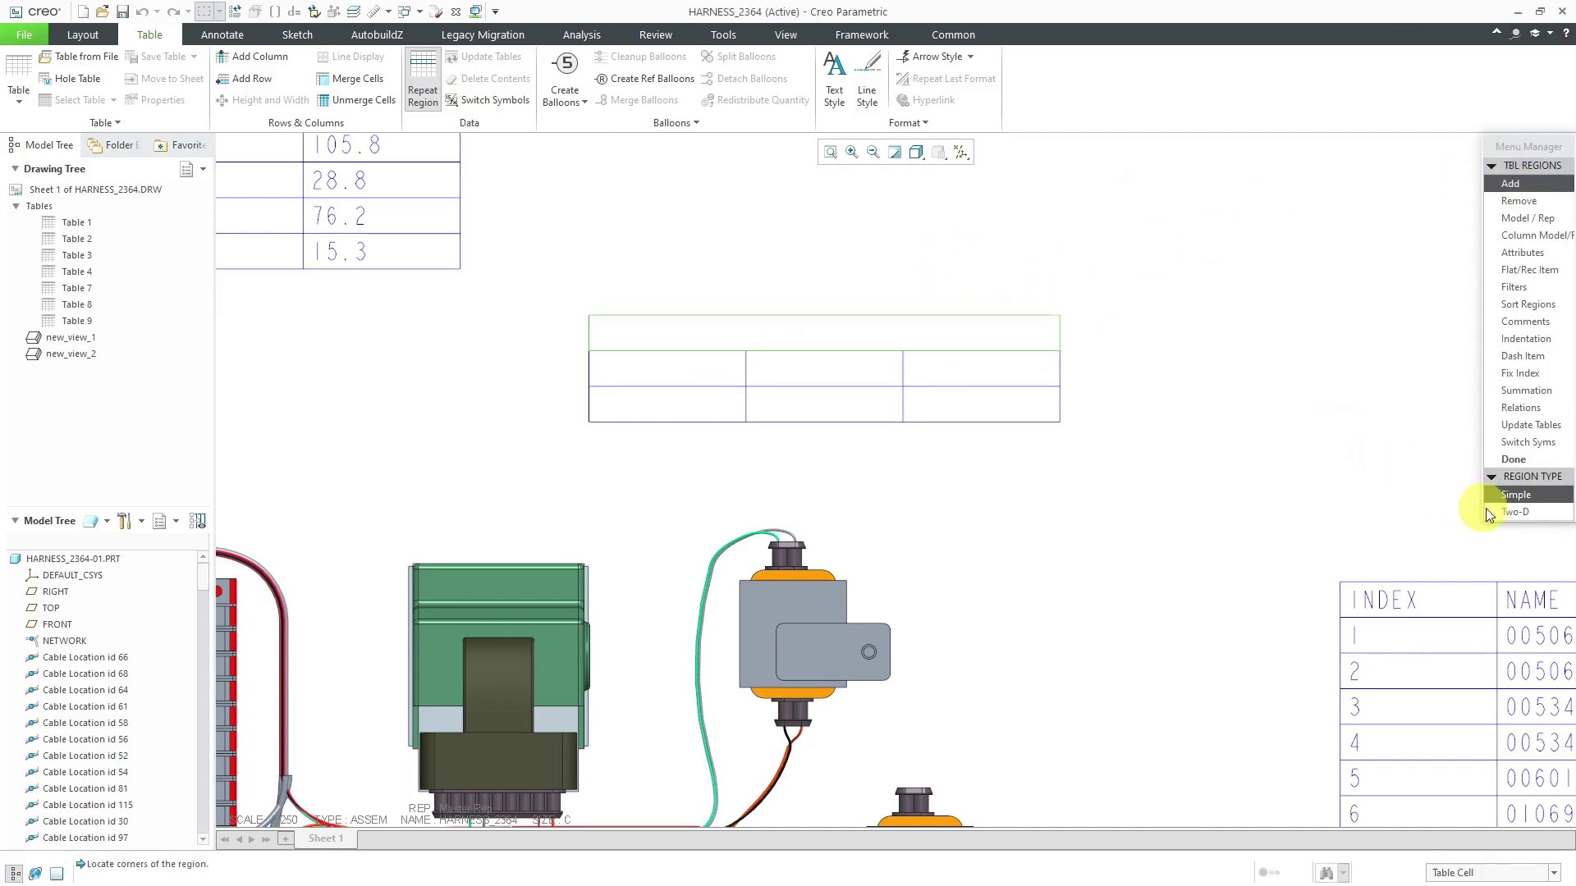
{"action": "left_click", "coordinate": [1510, 459]}
Assign the report symbol mbr.connprm.name to the merged first-row cell.
{"action": "double_click", "coordinate": [746, 342]}
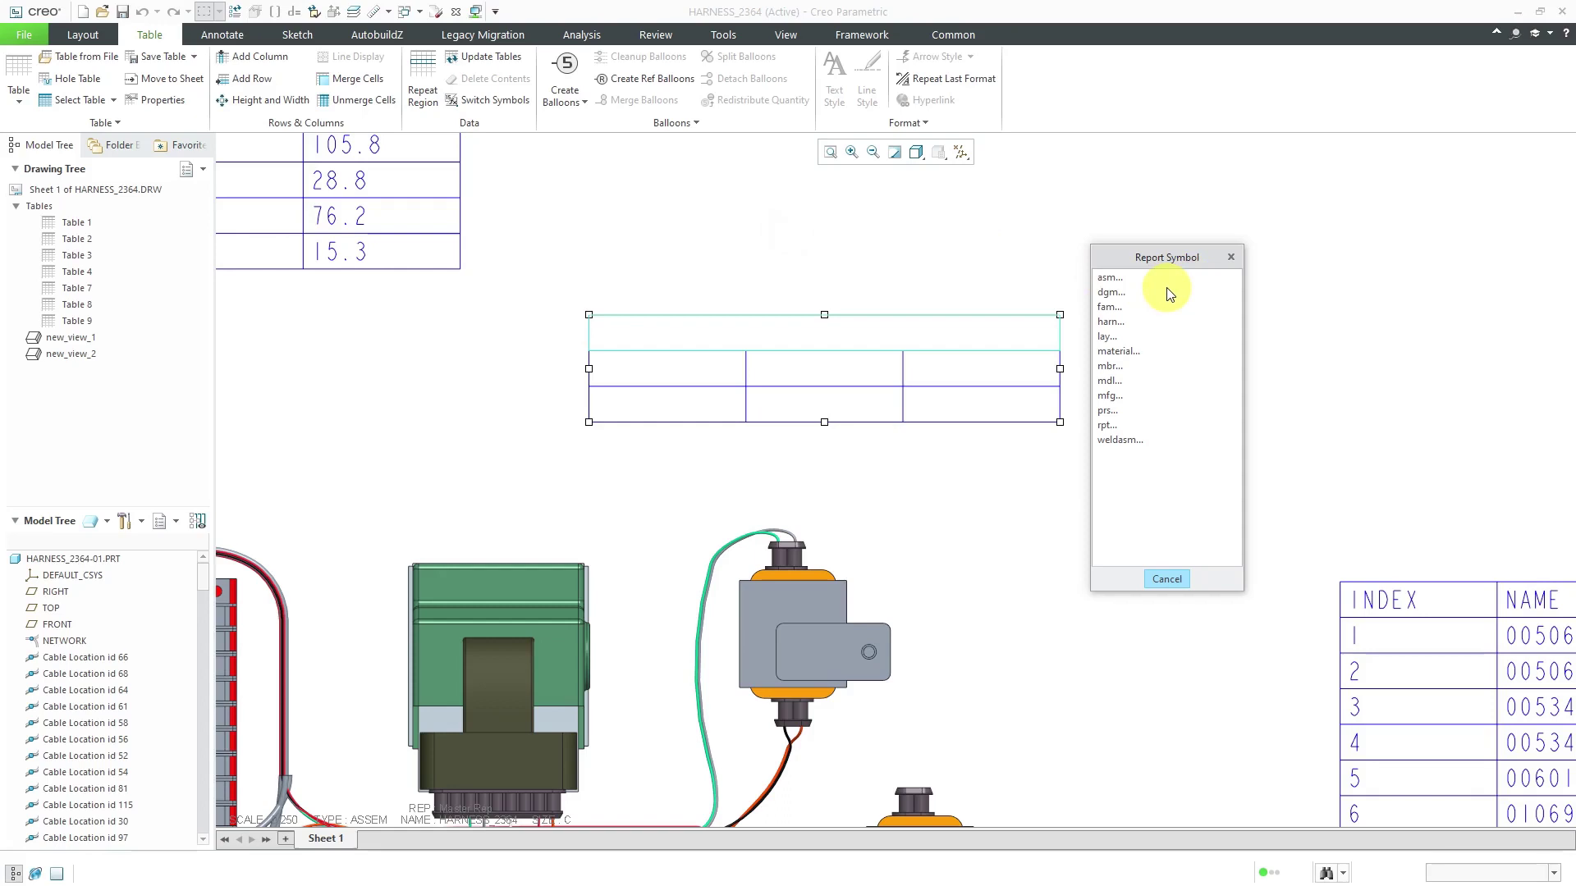
{"action": "left_click", "coordinate": [1116, 380]}
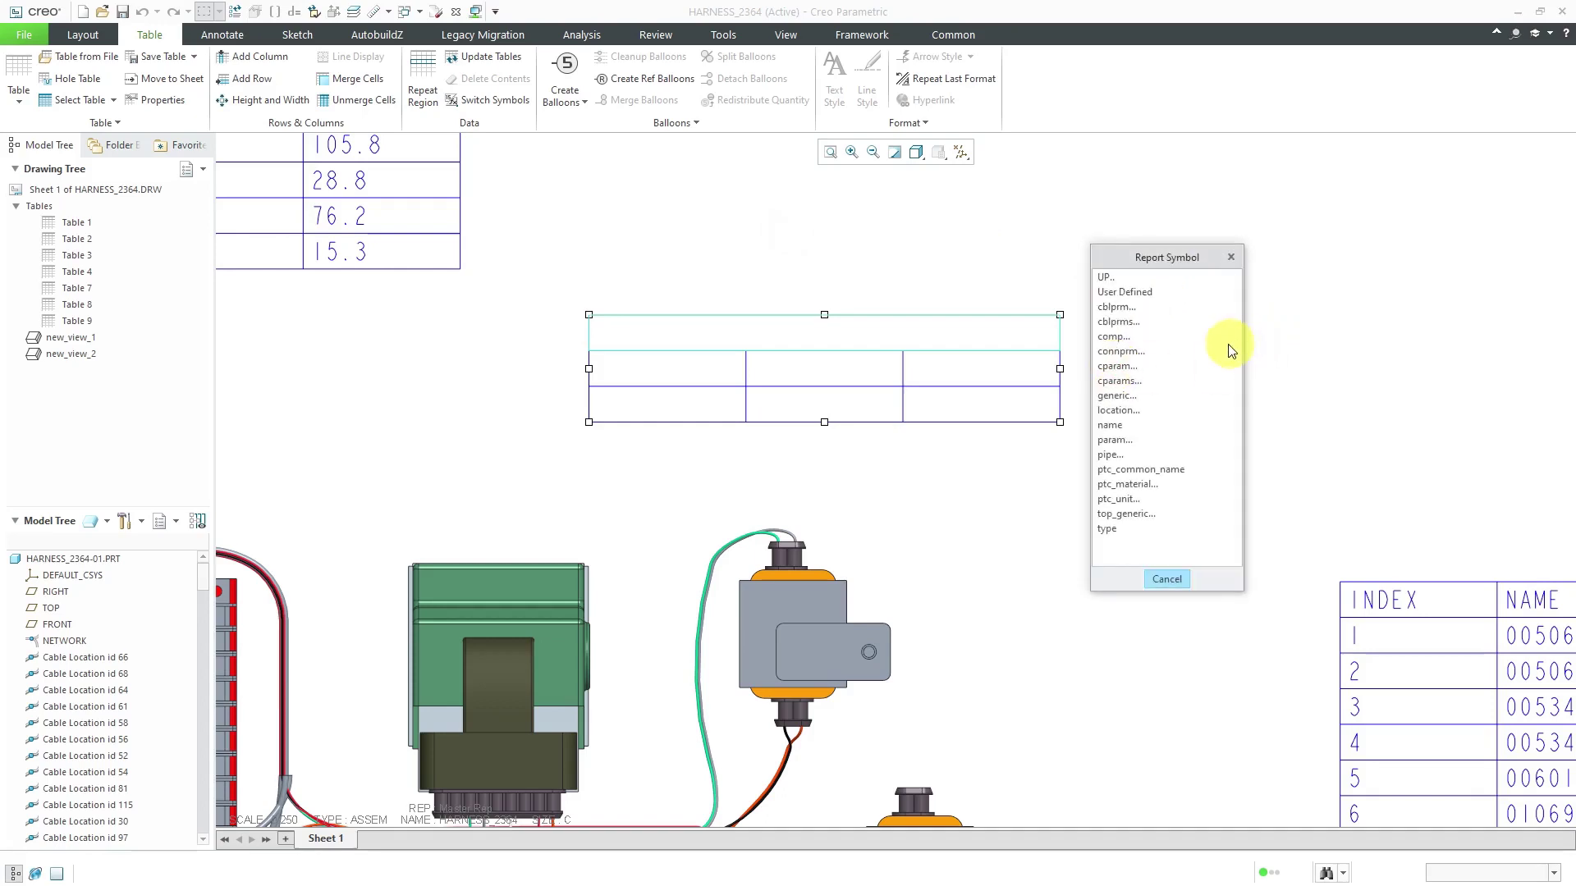
{"action": "left_click", "coordinate": [1136, 353]}
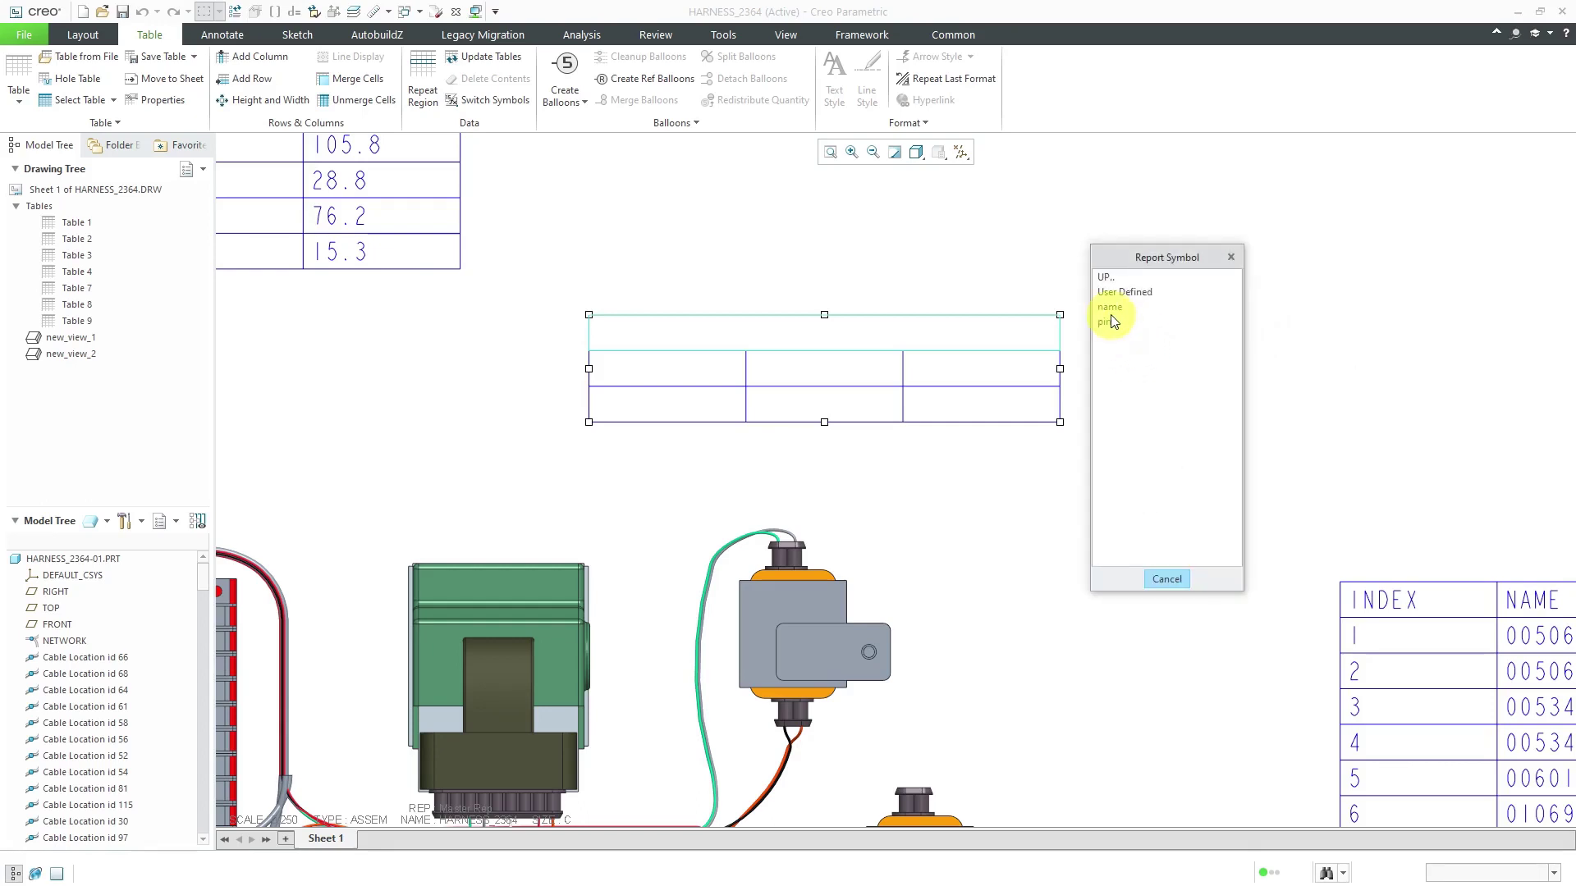
{"action": "left_click", "coordinate": [1110, 309]}
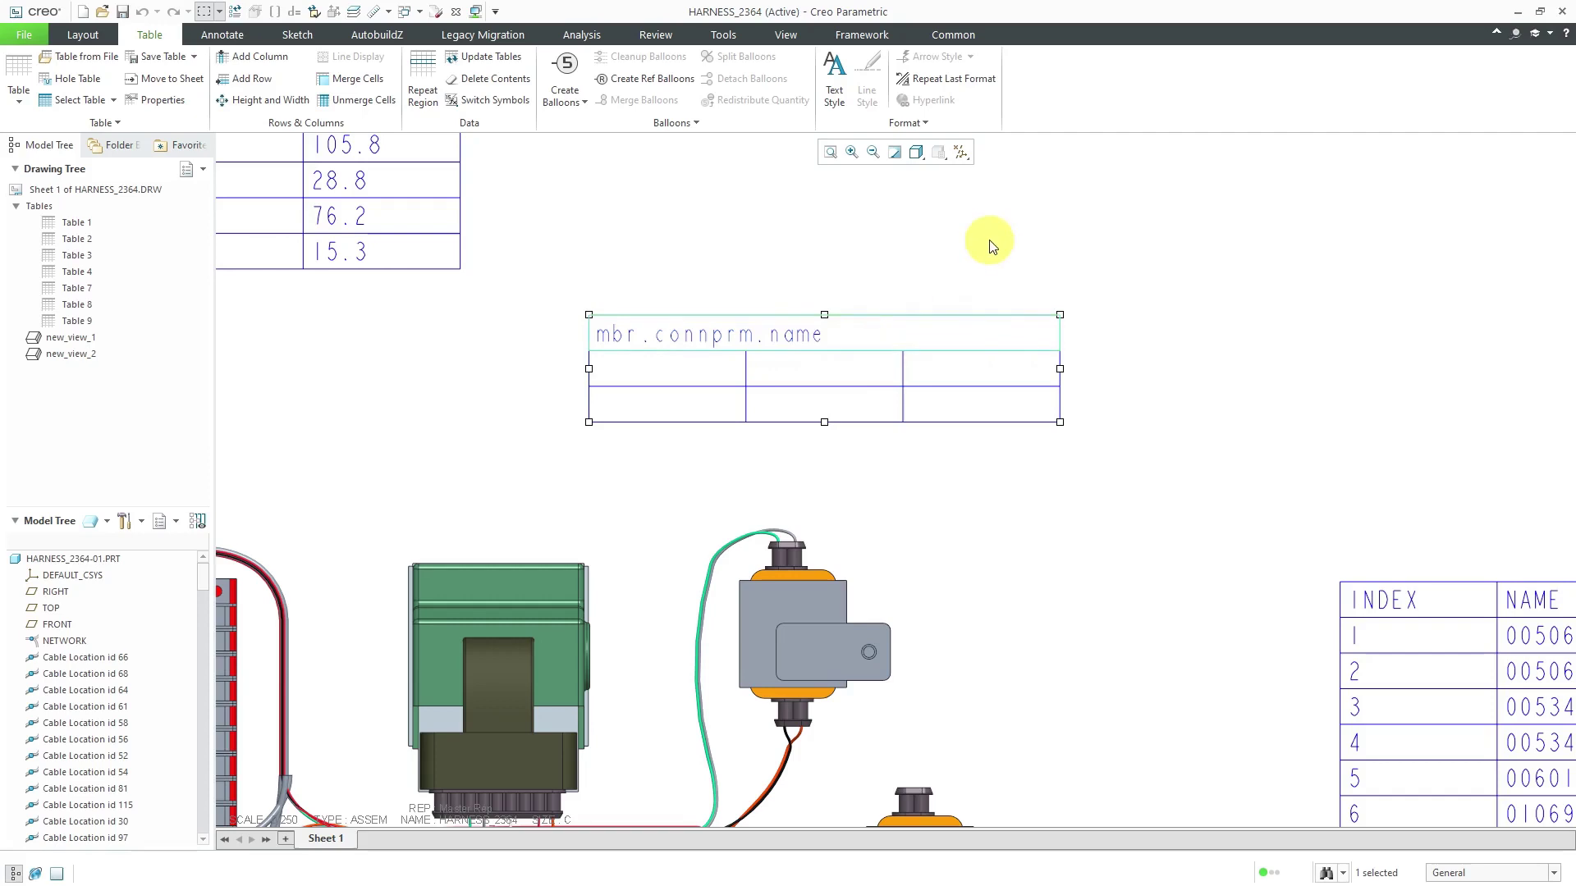
Extend the merged cell's text to &mbr.connprm.name [&mbr.name] so it also reports the member name in square brackets.
{"action": "left_click", "coordinate": [909, 337]}
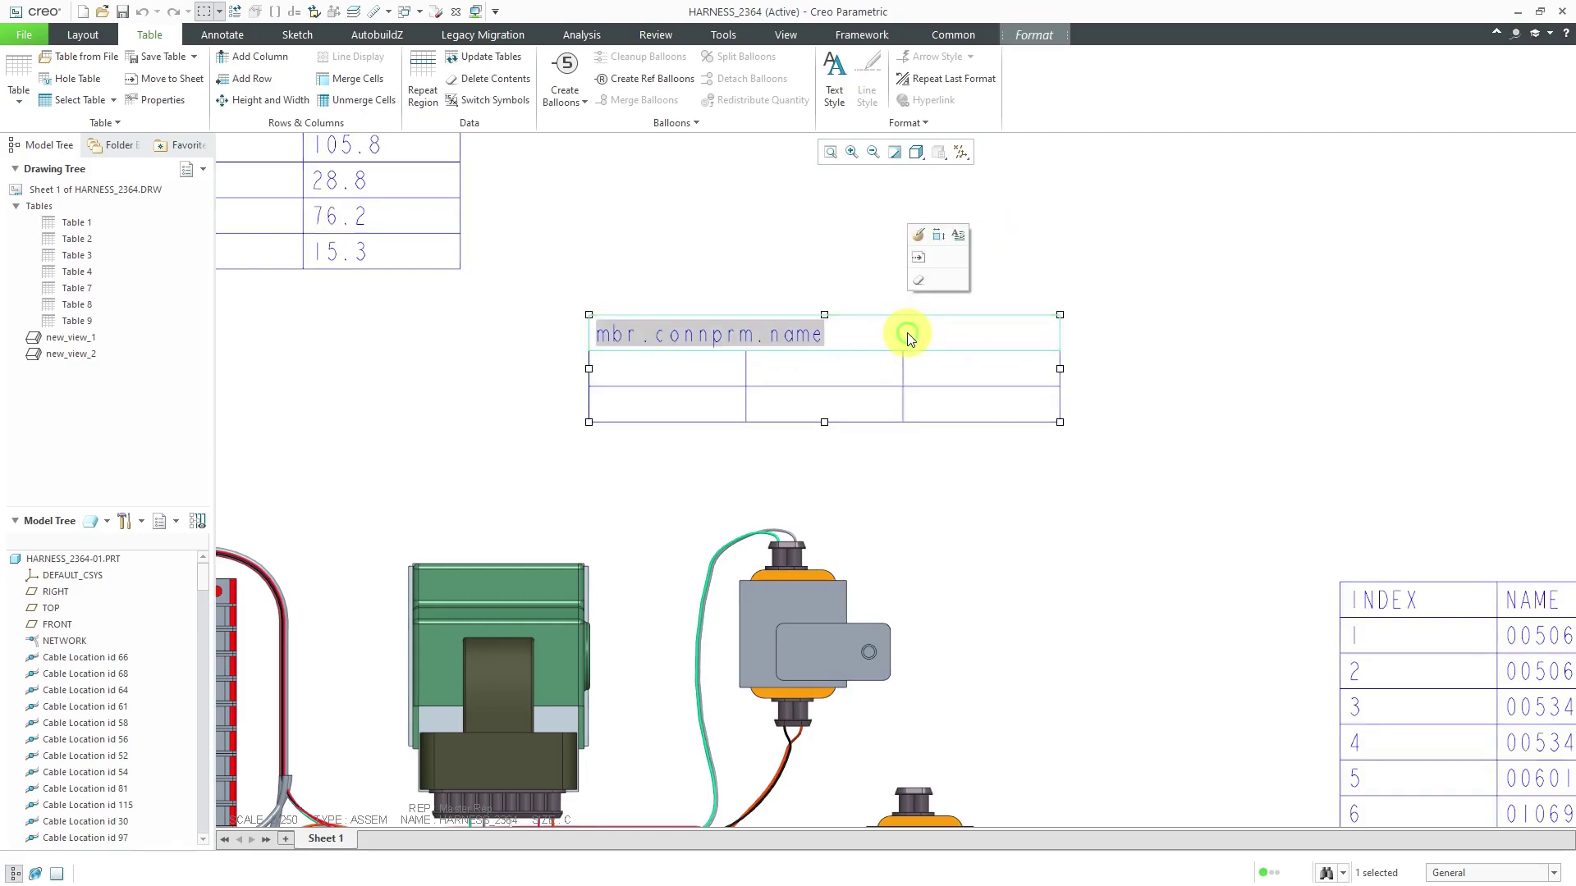
{"action": "left_click", "coordinate": [920, 237]}
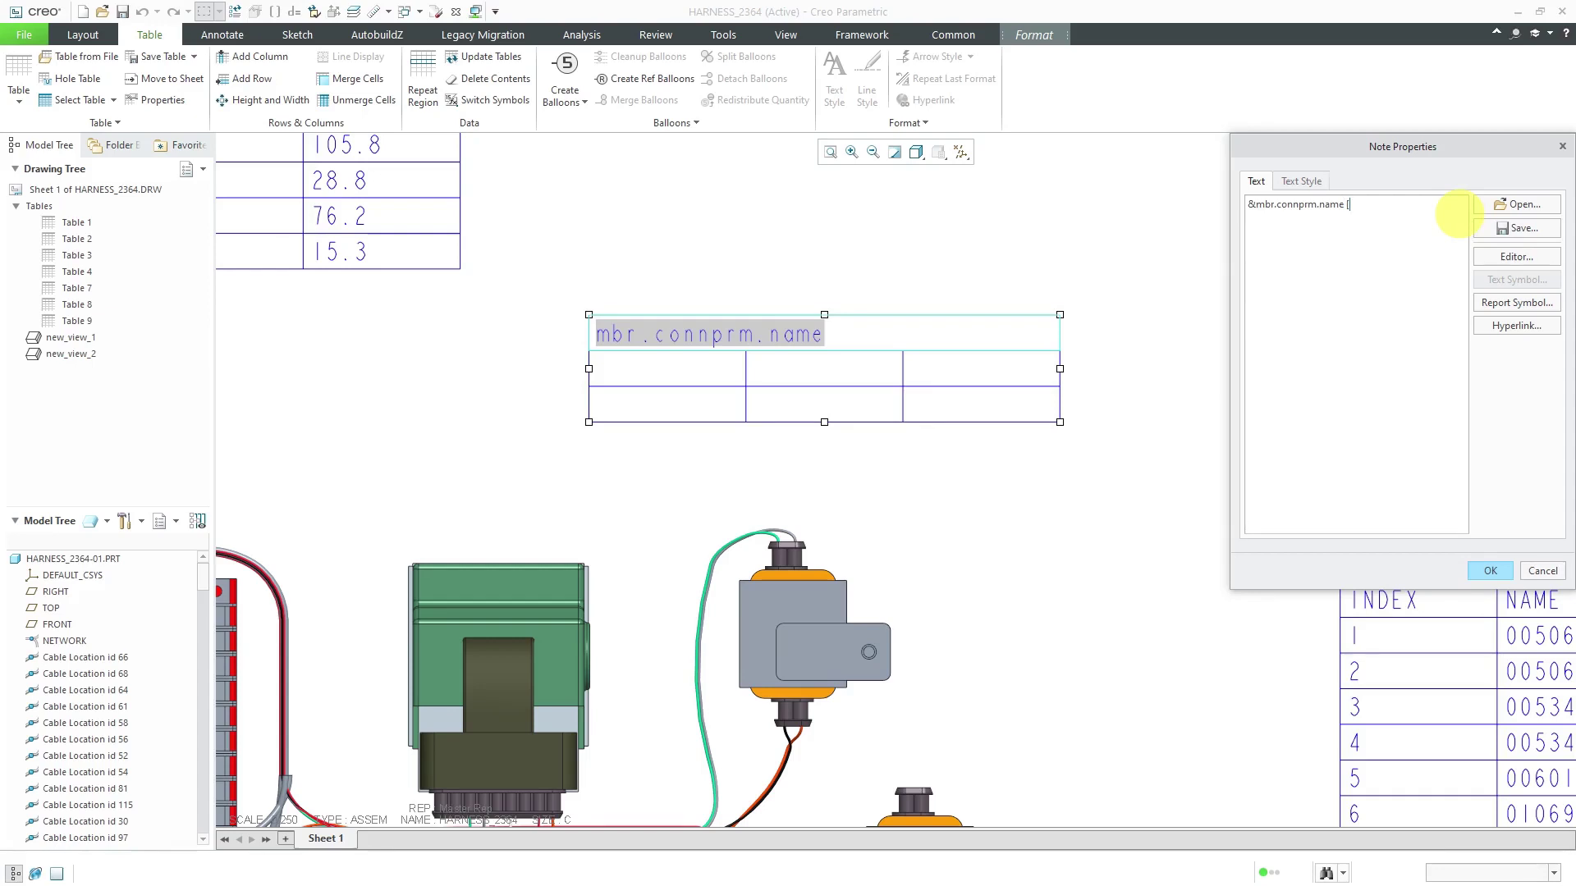
{"action": "type", "text": "[&MBR.NAME"}
{"action": "left_click", "coordinate": [1494, 570]}
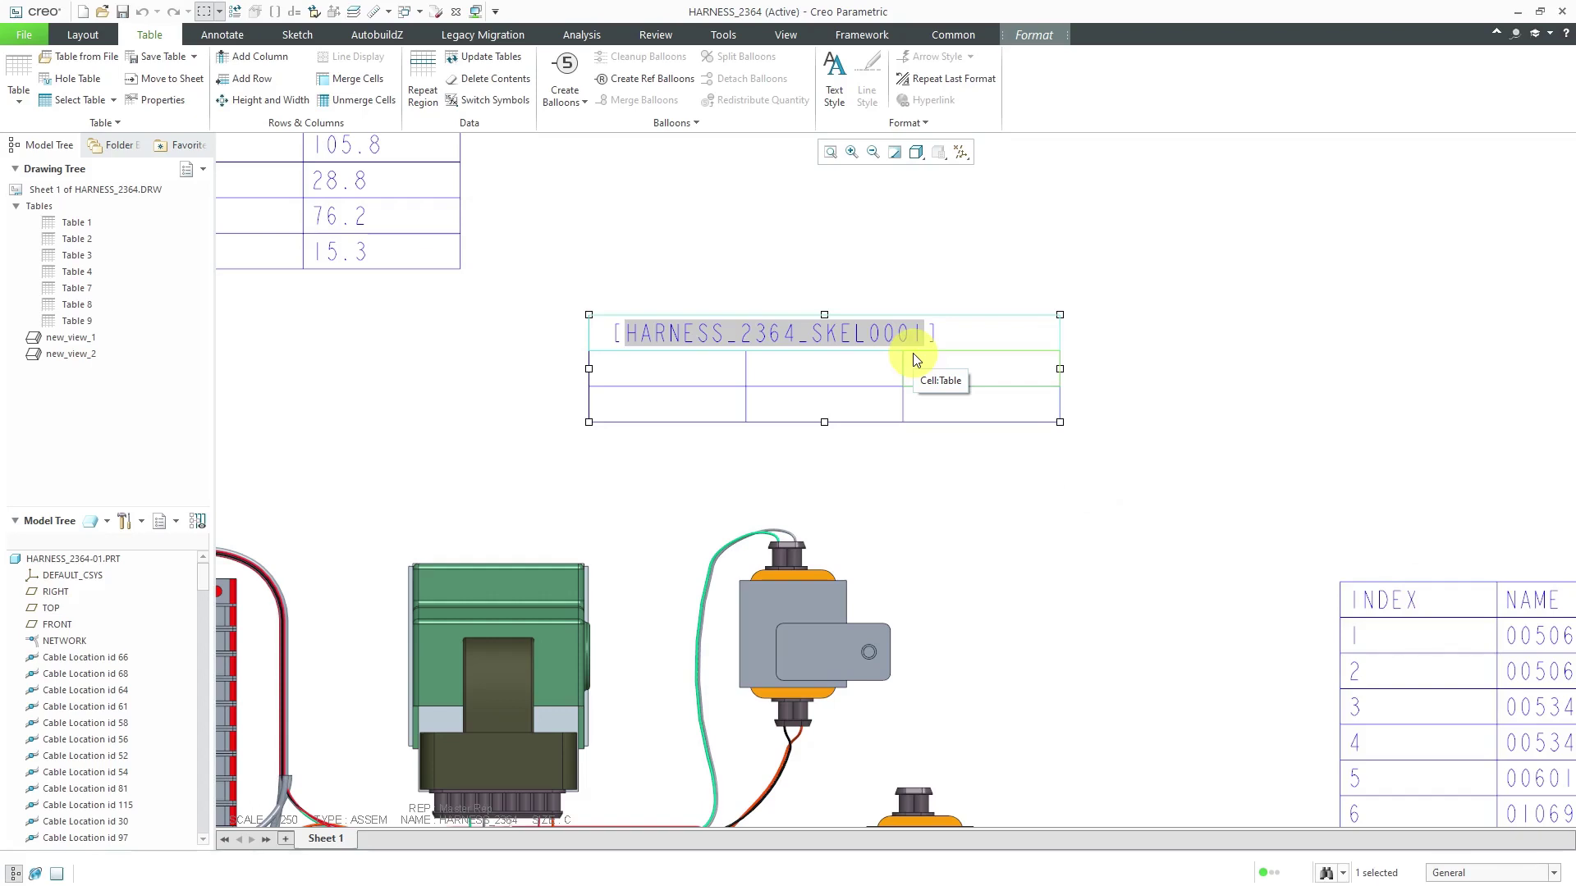
{"action": "left_click", "coordinate": [1060, 491]}
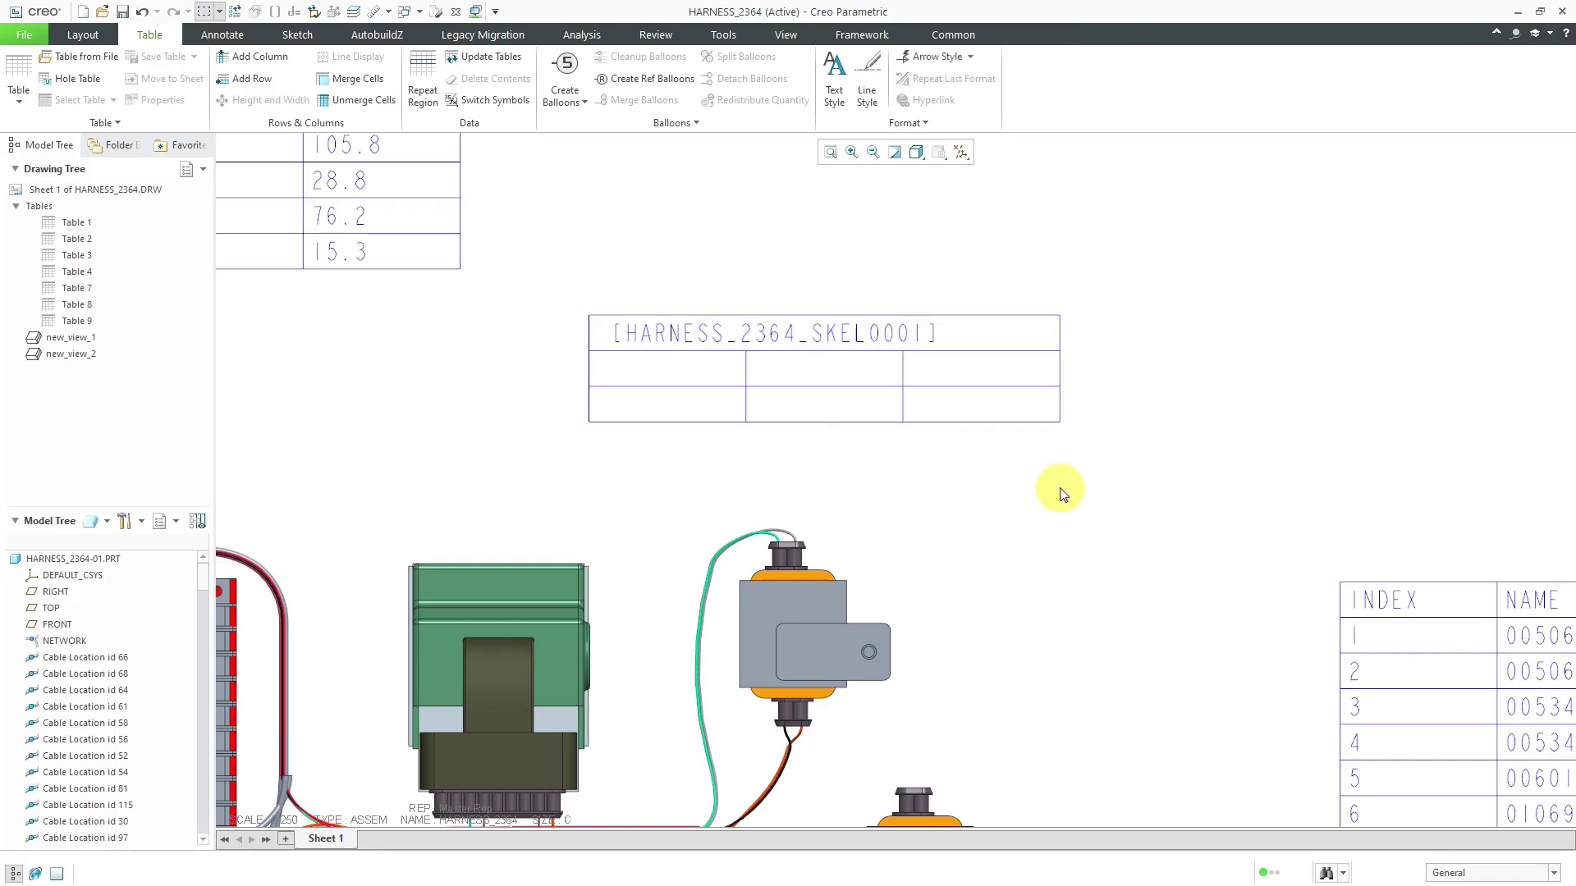
Label the three cells of the table's second row PIN, CONDUCTOR and COLOR.
{"action": "double_click", "coordinate": [675, 371]}
{"action": "type", "text": "PIN"}
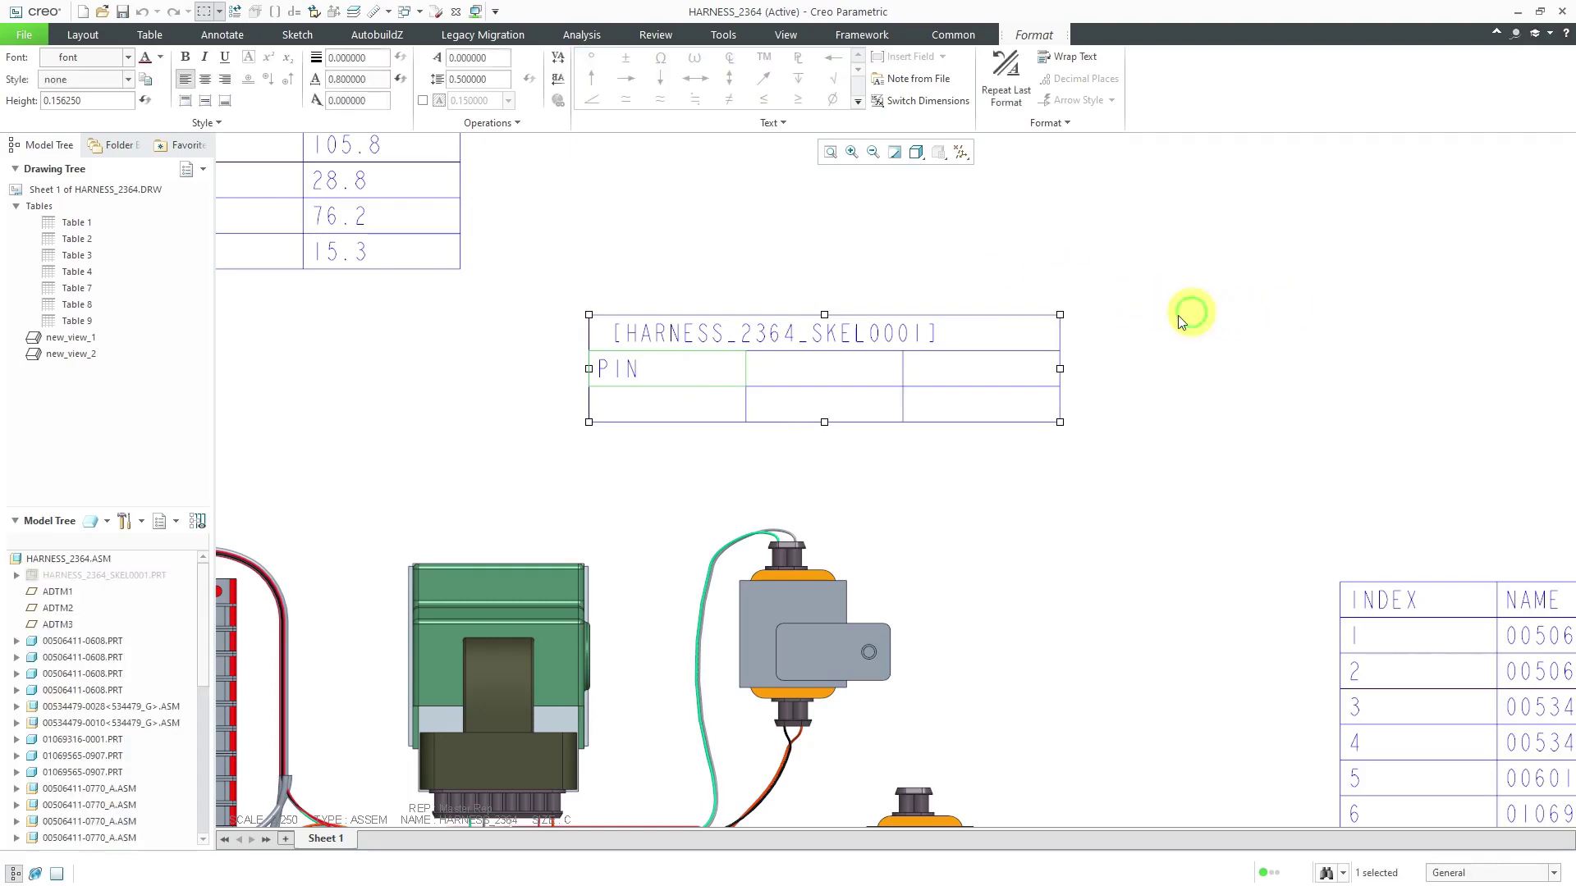
{"action": "left_click", "coordinate": [816, 372]}
{"action": "type", "text": "CONDUCTOI"}
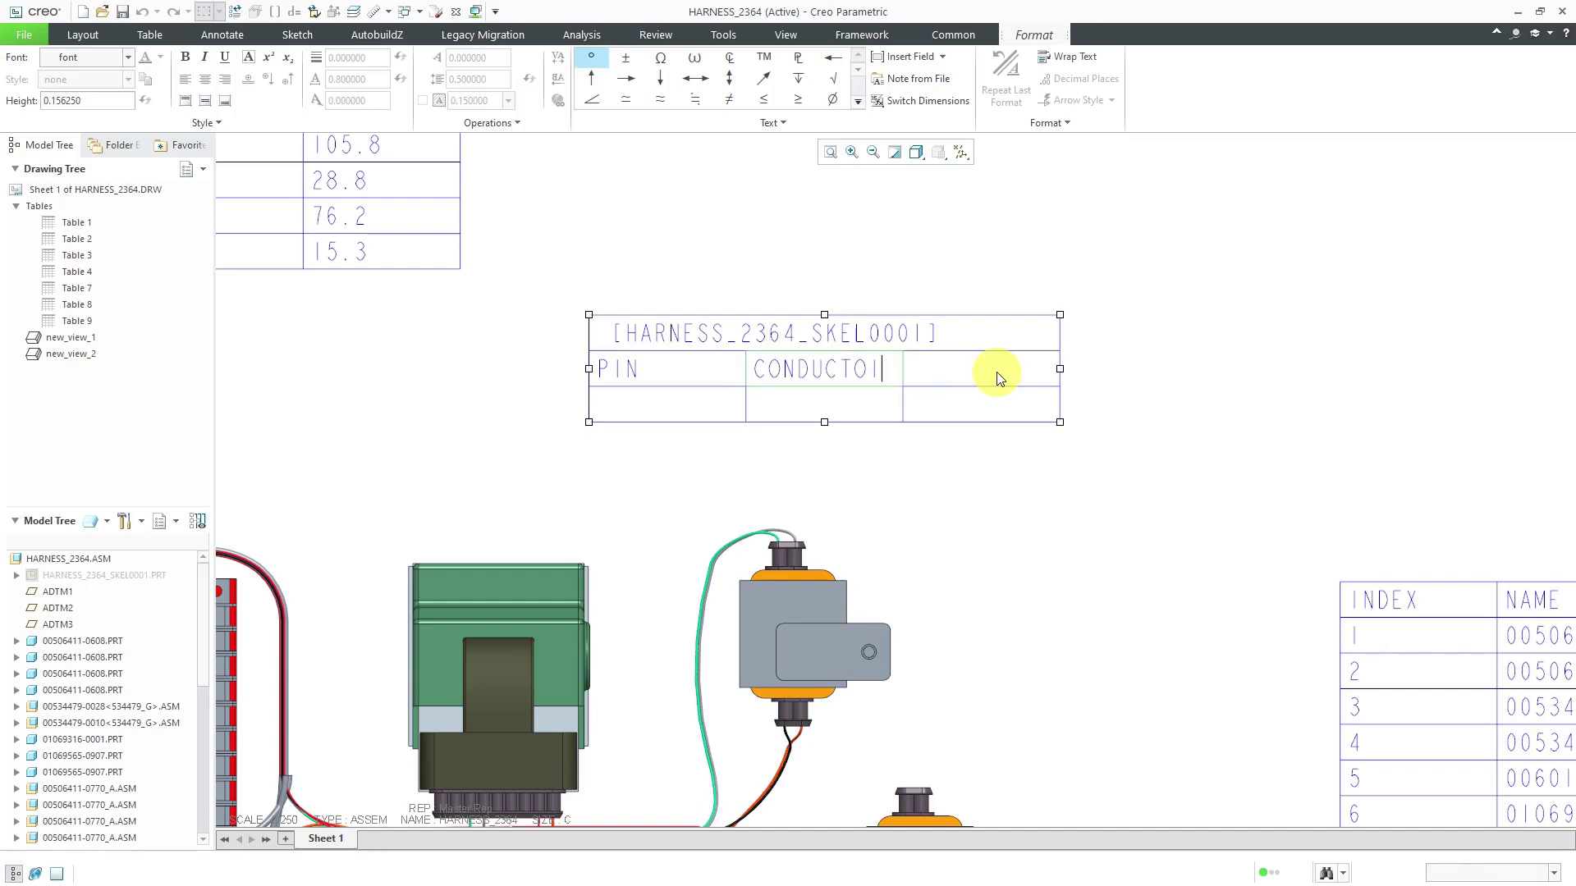
{"action": "key", "text": "BackSpace"}
{"action": "type", "text": "R"}
{"action": "double_click", "coordinate": [986, 372]}
{"action": "type", "text": "COLOR"}
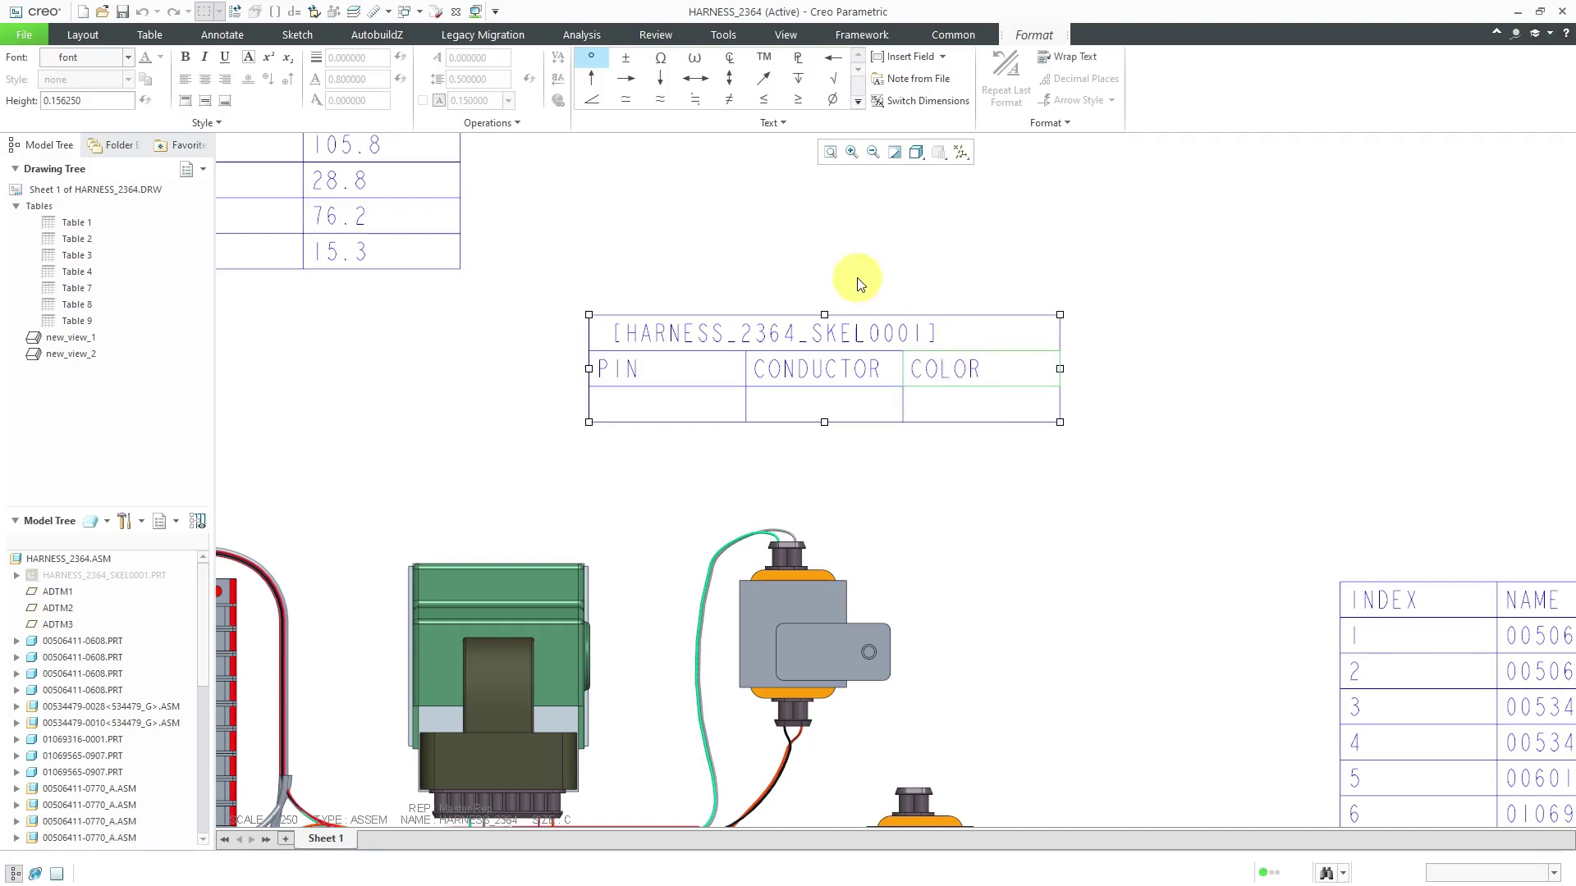
{"action": "left_click", "coordinate": [860, 287]}
Turn the empty row beneath the PIN, CONDUCTOR and COLOR headings into a repeat region.
{"action": "left_click", "coordinate": [611, 421]}
{"action": "left_click", "coordinate": [611, 419]}
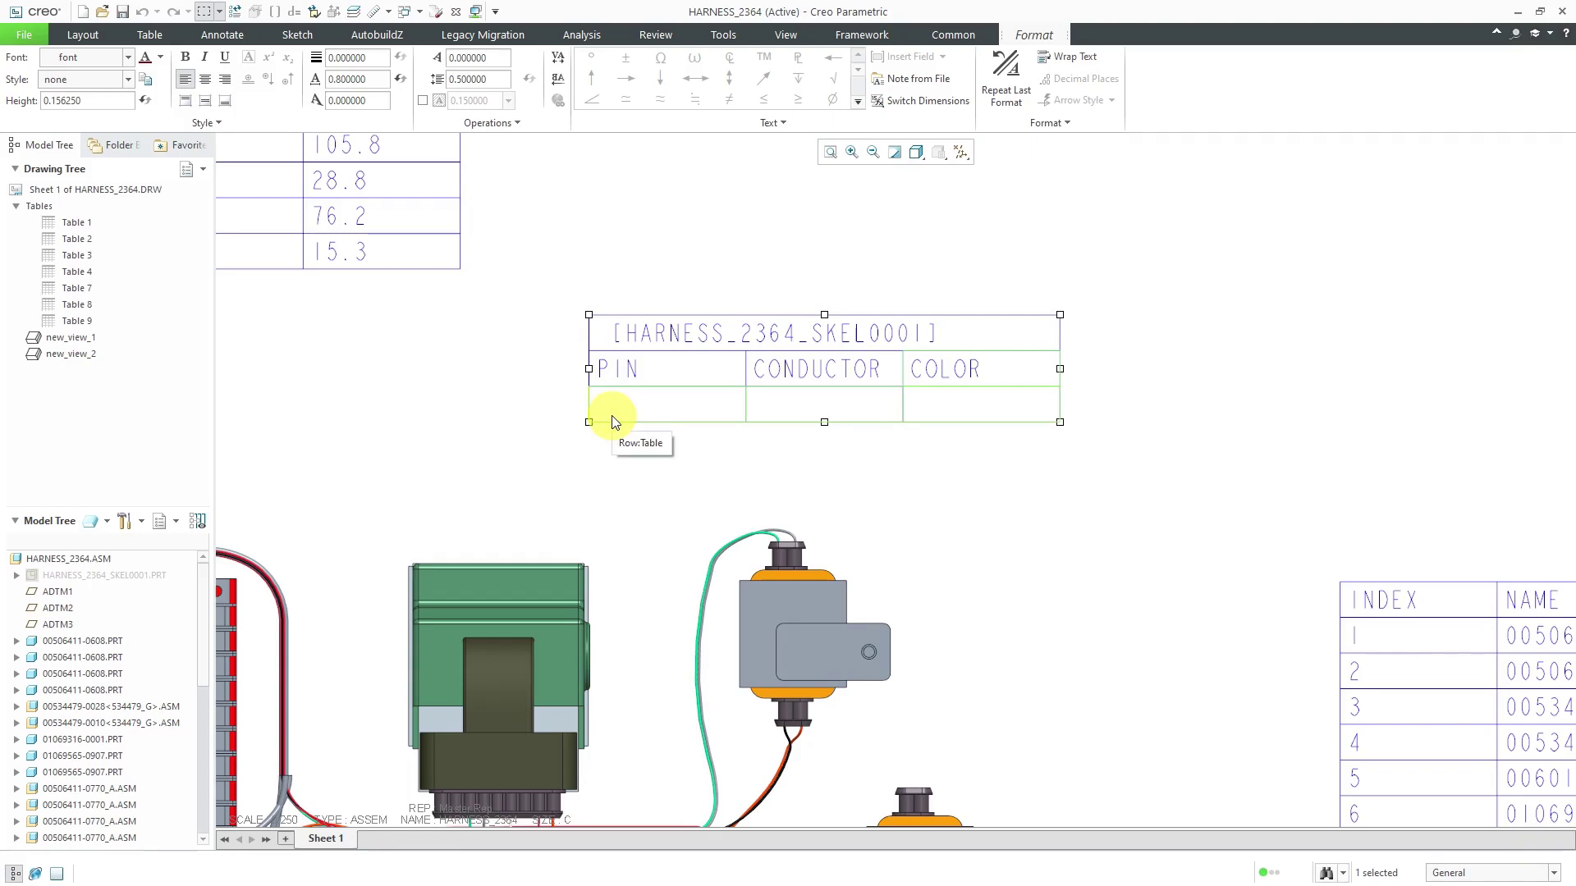
{"action": "left_click", "coordinate": [612, 421]}
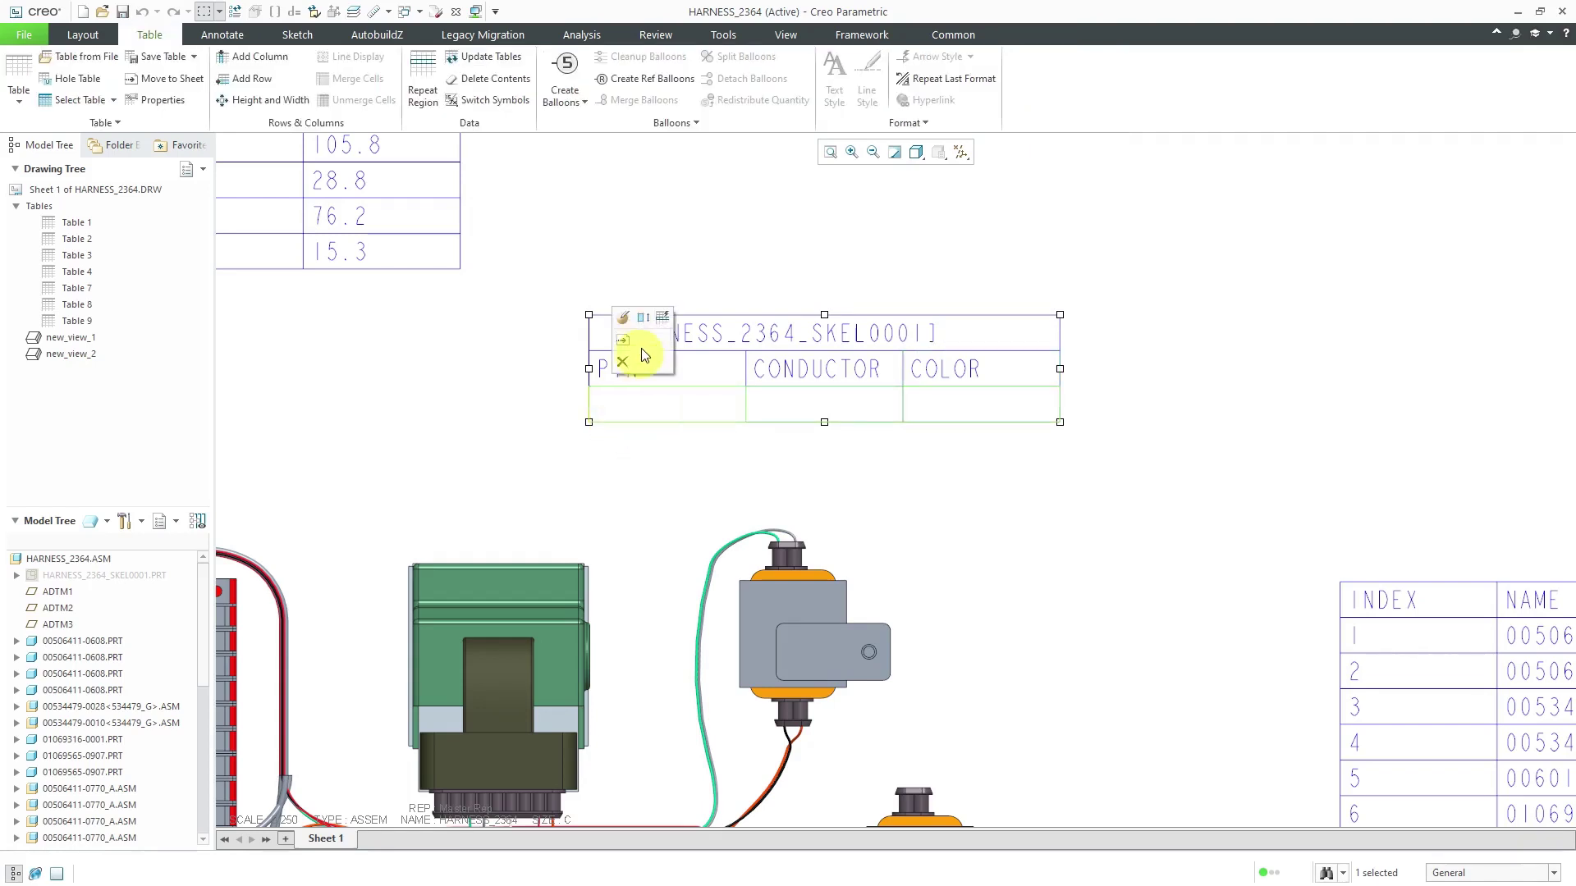
{"action": "left_click", "coordinate": [663, 317]}
{"action": "left_click", "coordinate": [785, 234]}
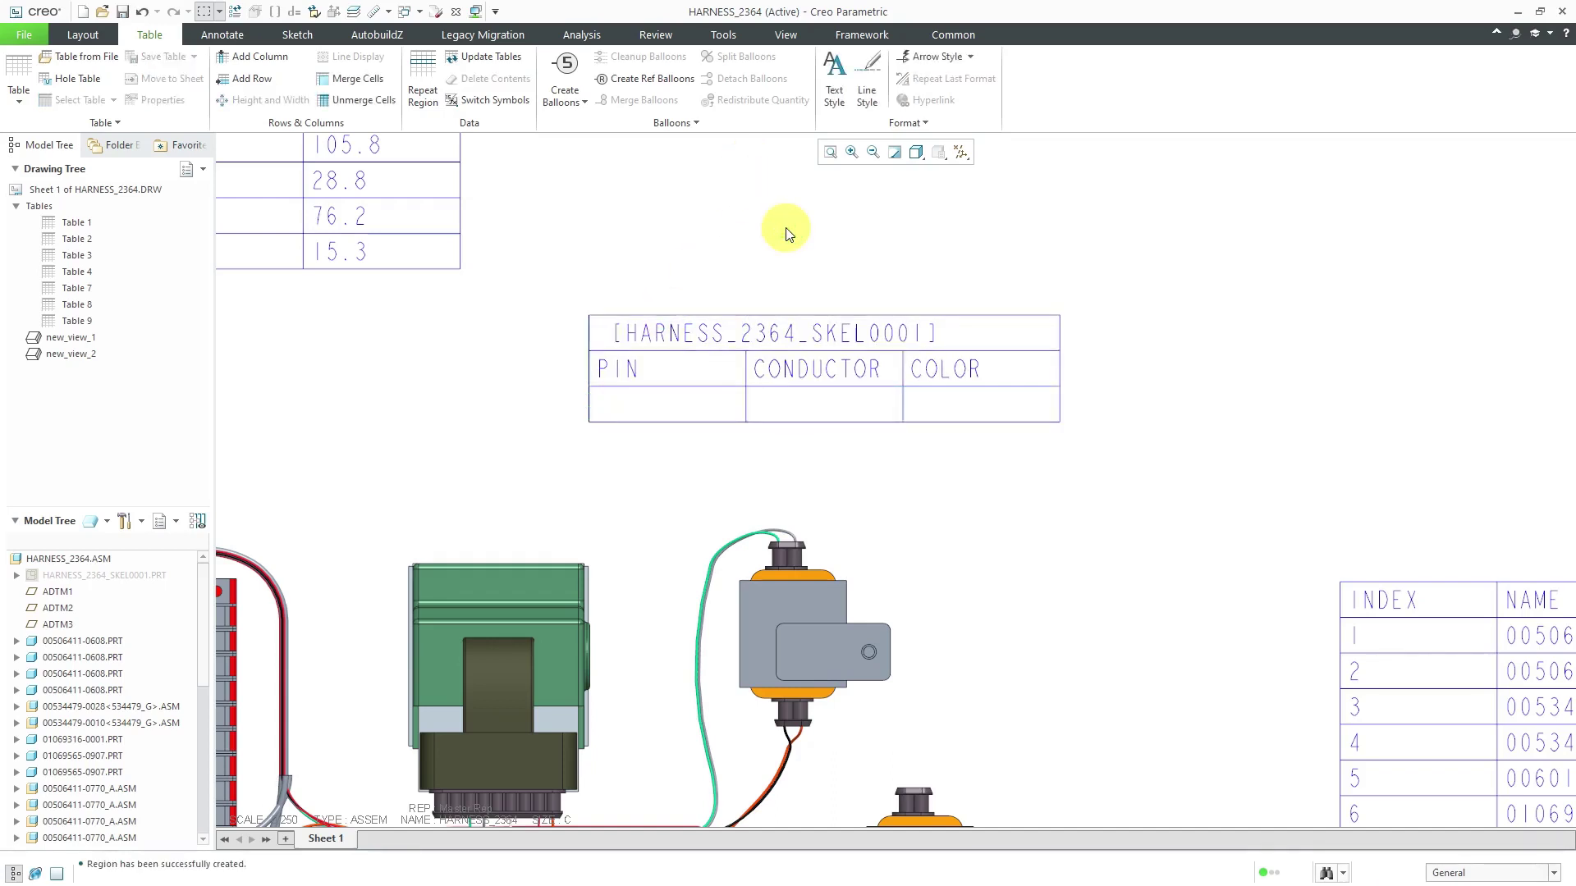
Assign the report symbol mbr.connprm.pin.name to the cell under PIN.
{"action": "double_click", "coordinate": [693, 411]}
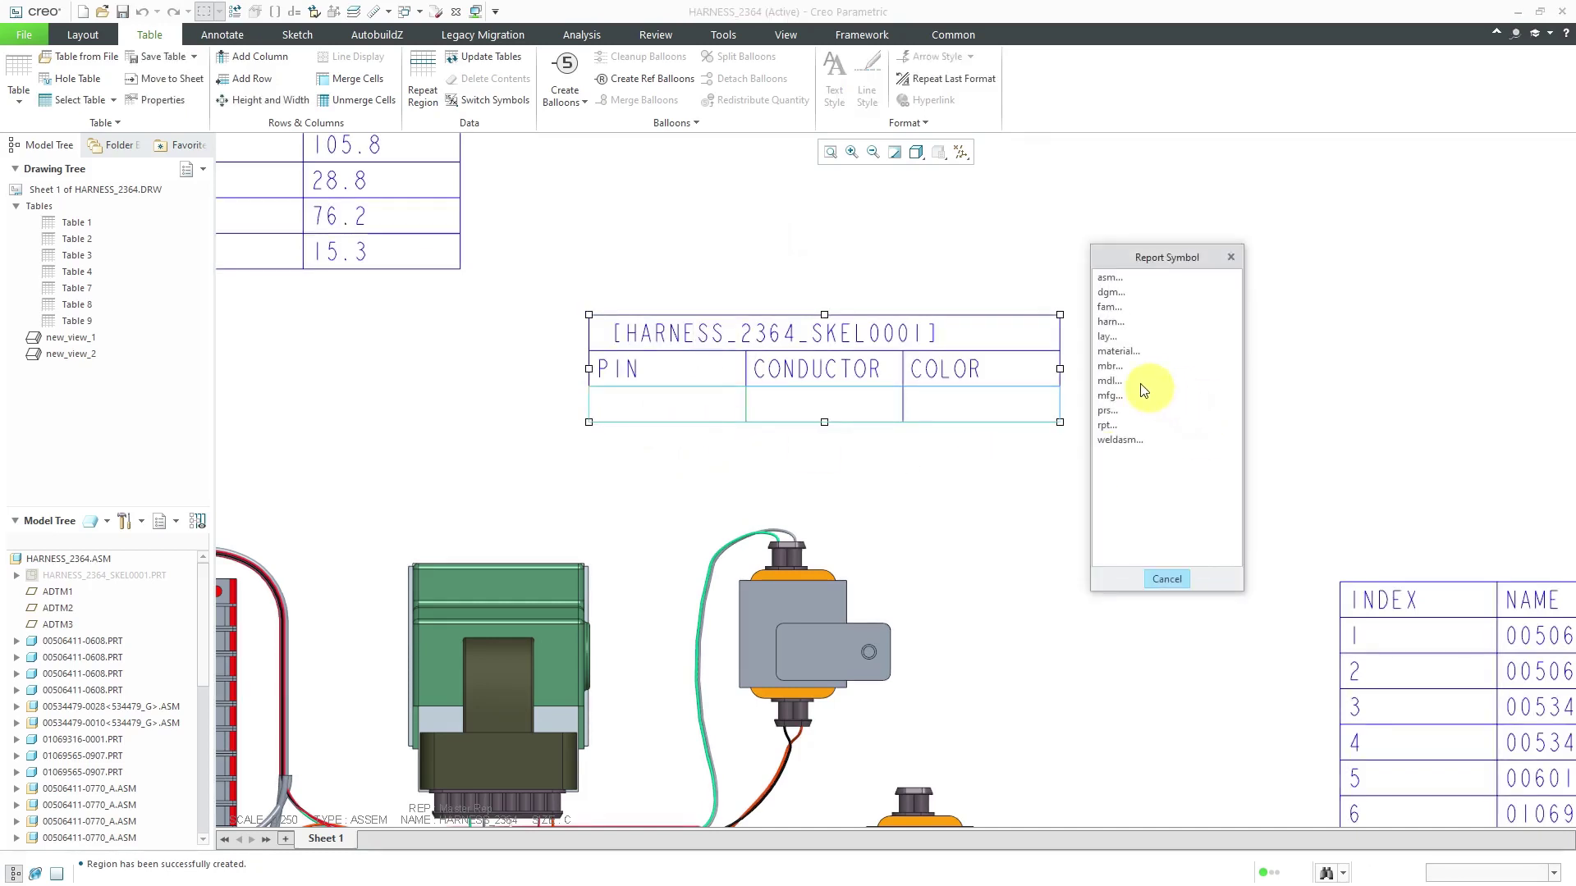
{"action": "left_click", "coordinate": [1115, 367]}
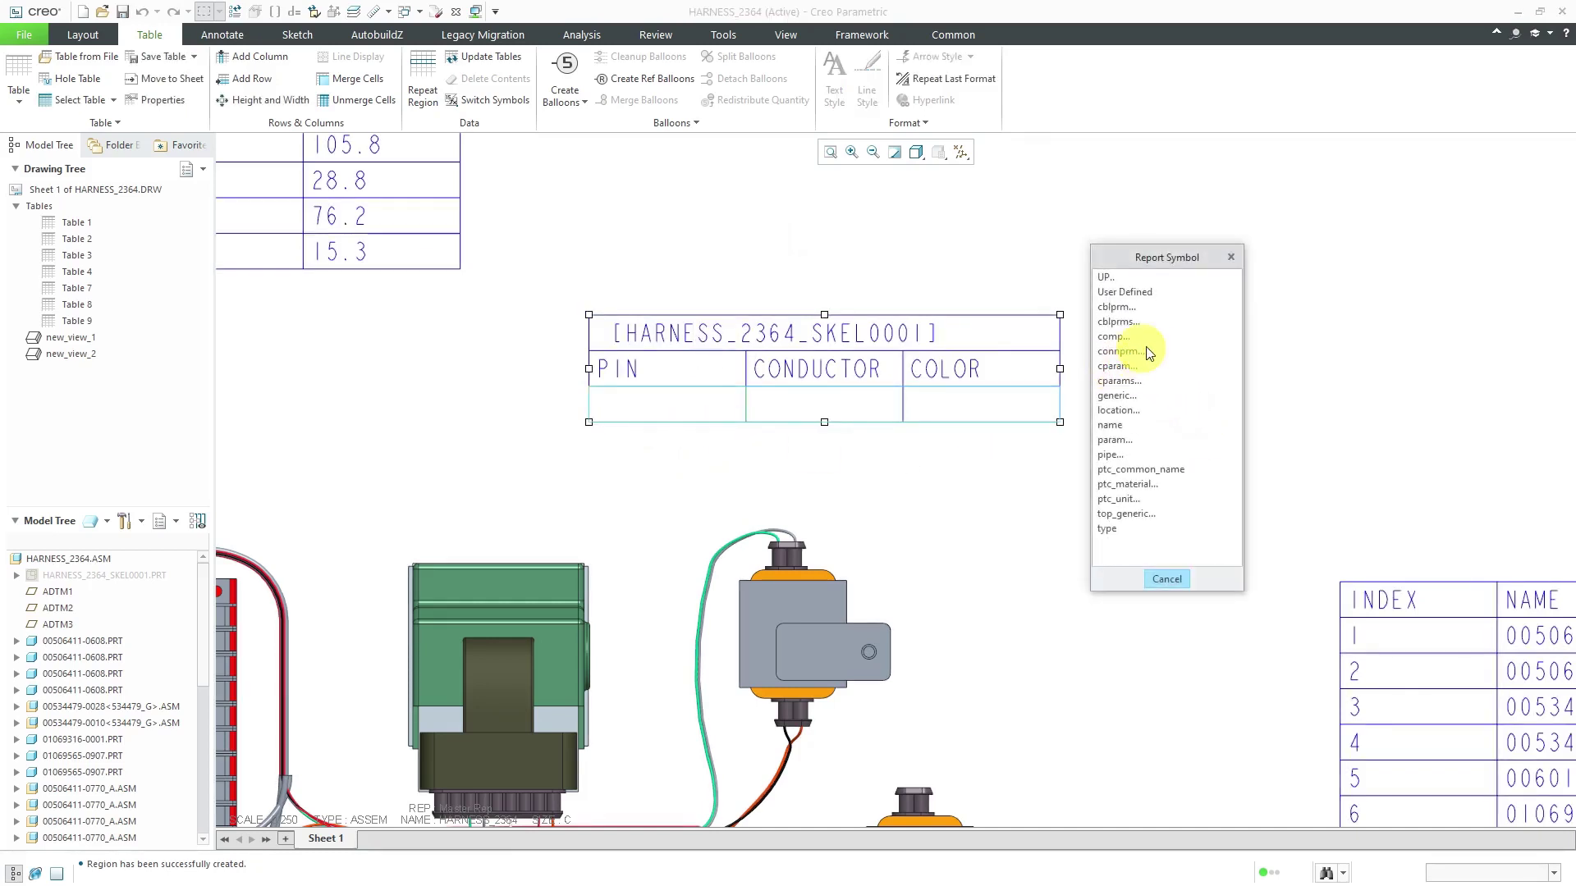
{"action": "left_click", "coordinate": [1133, 353]}
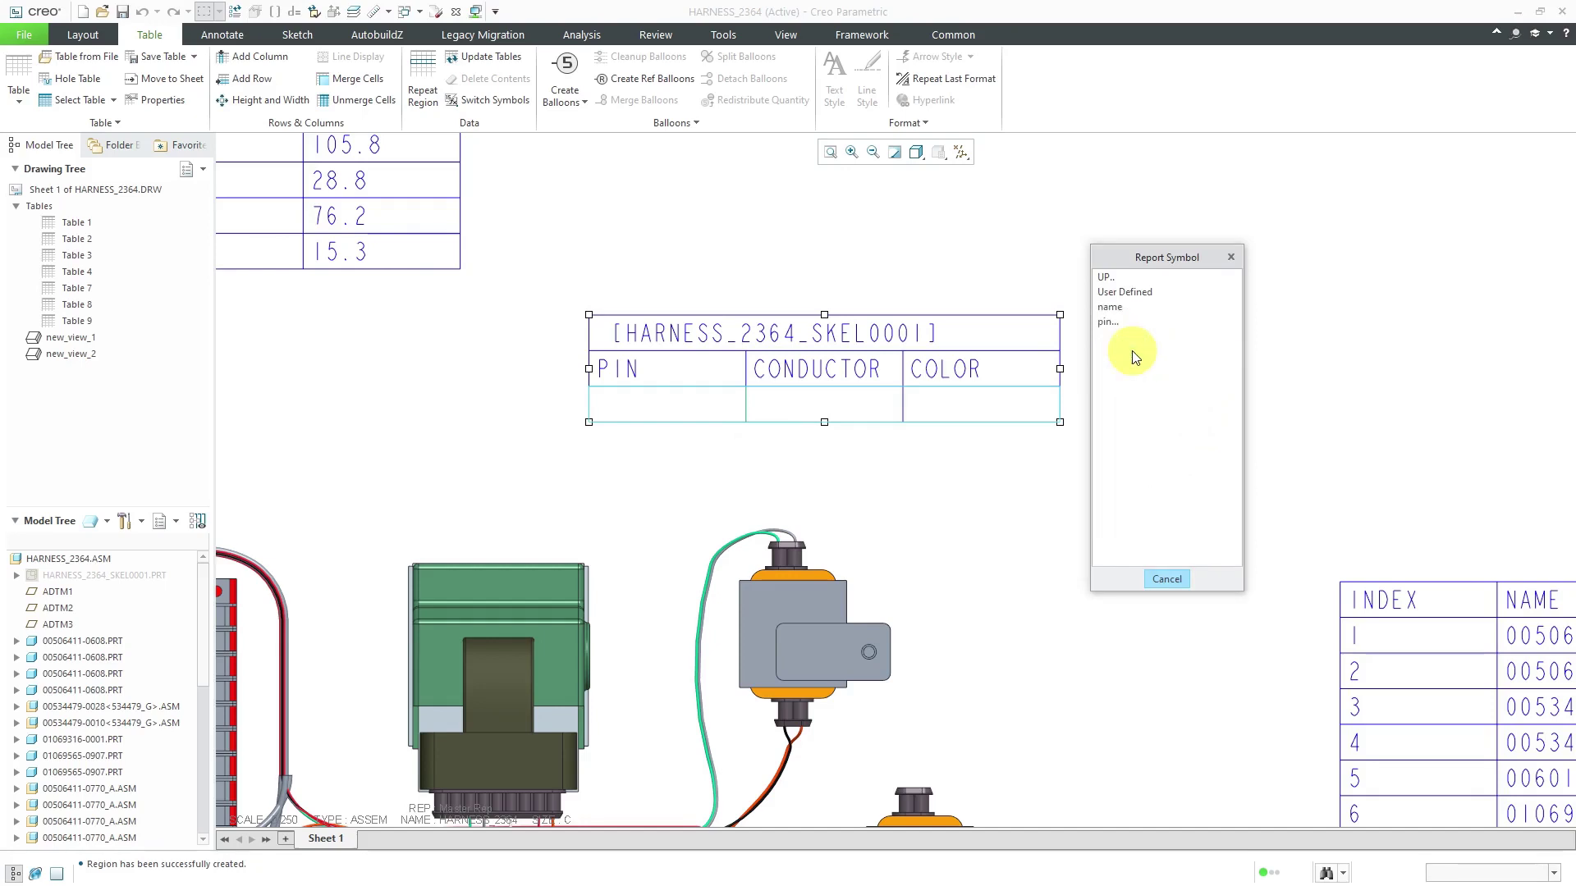
{"action": "left_click", "coordinate": [1110, 322]}
{"action": "left_click", "coordinate": [1112, 322]}
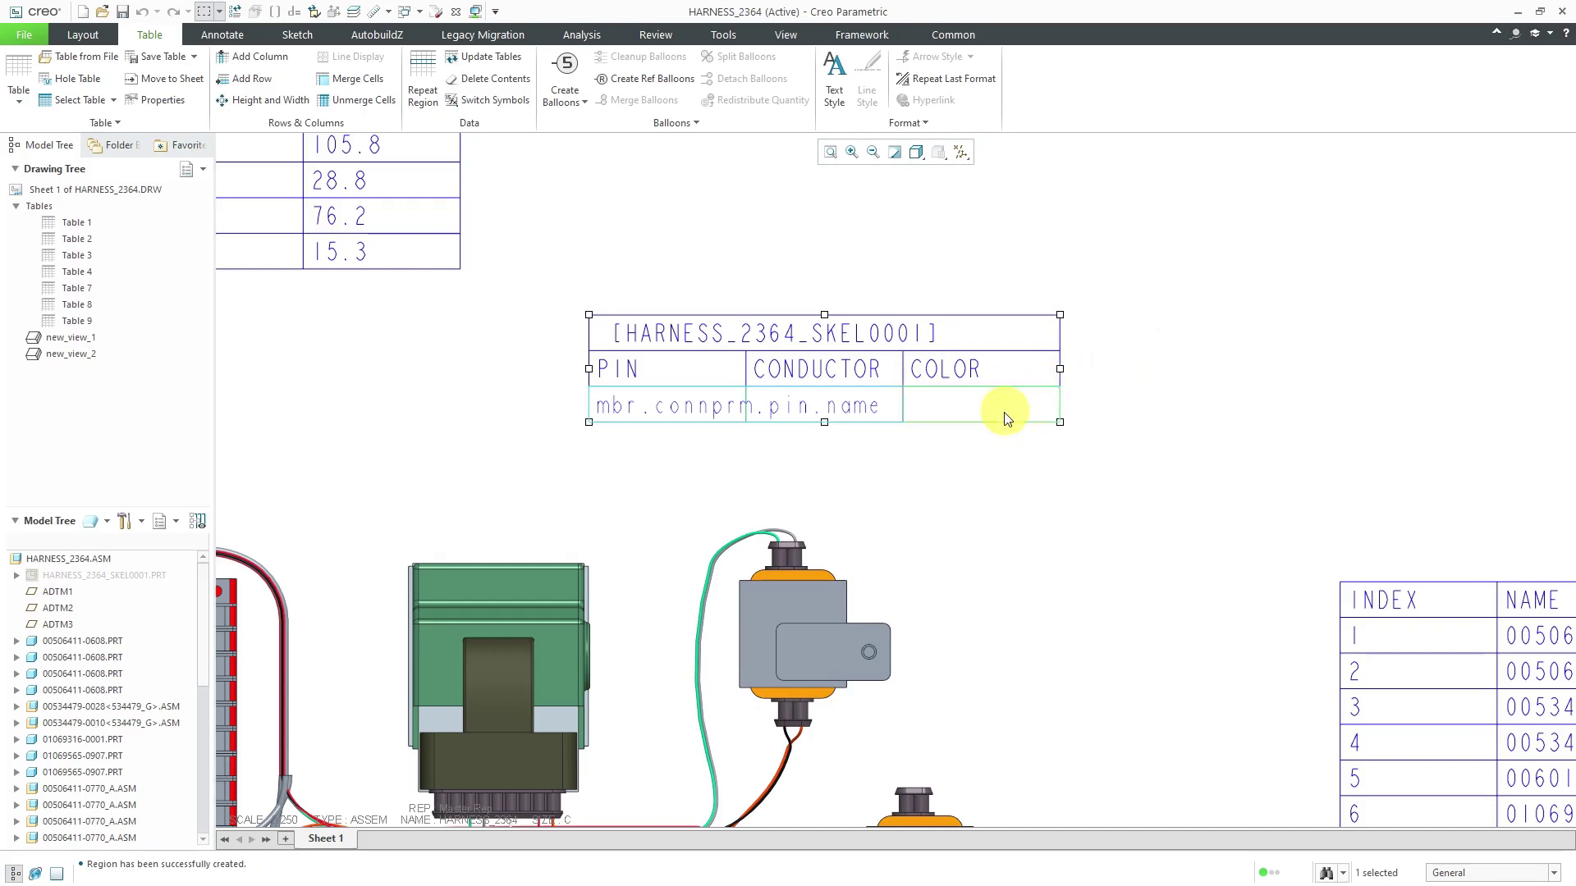
Assign the report symbol mbr.connprm.pin.run.cond.name to the cell under CONDUCTOR.
{"action": "double_click", "coordinate": [893, 411]}
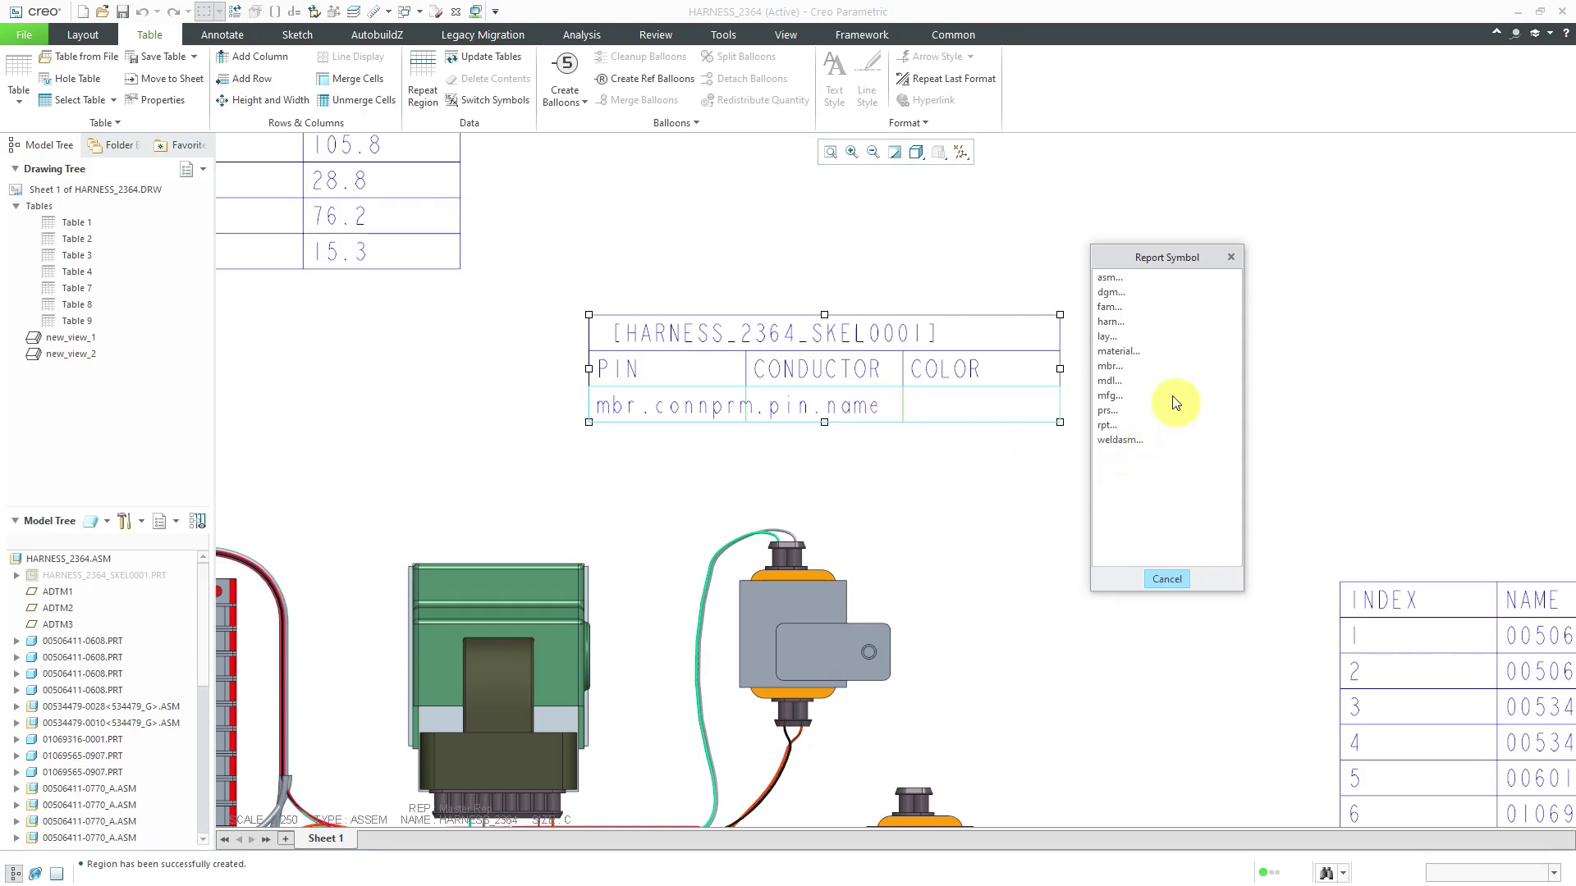
{"action": "left_click", "coordinate": [1110, 365]}
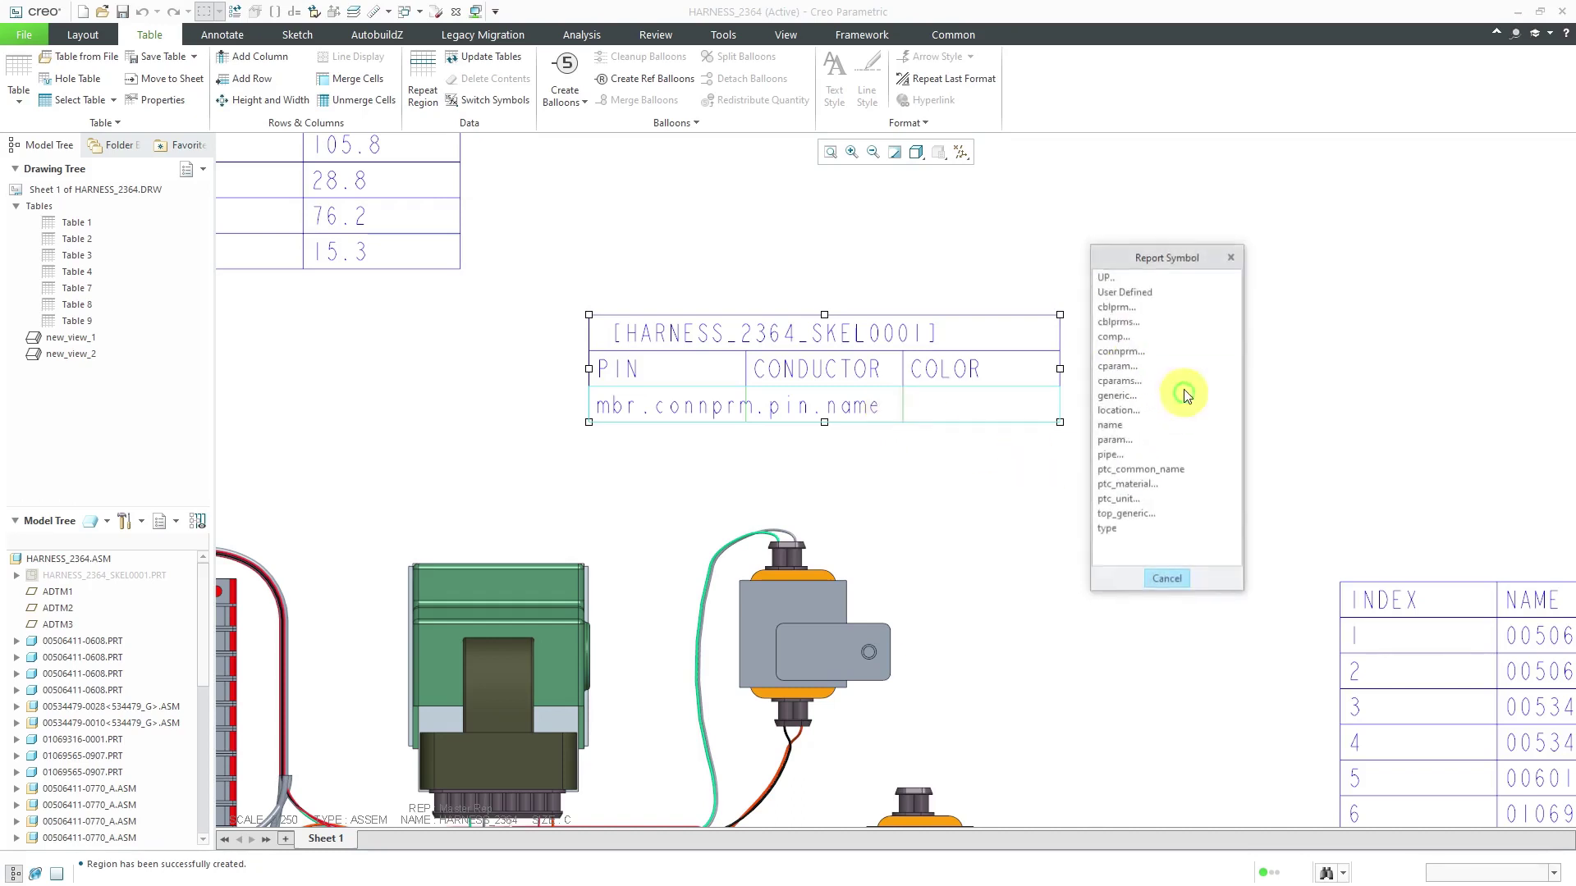
{"action": "left_click", "coordinate": [1123, 352]}
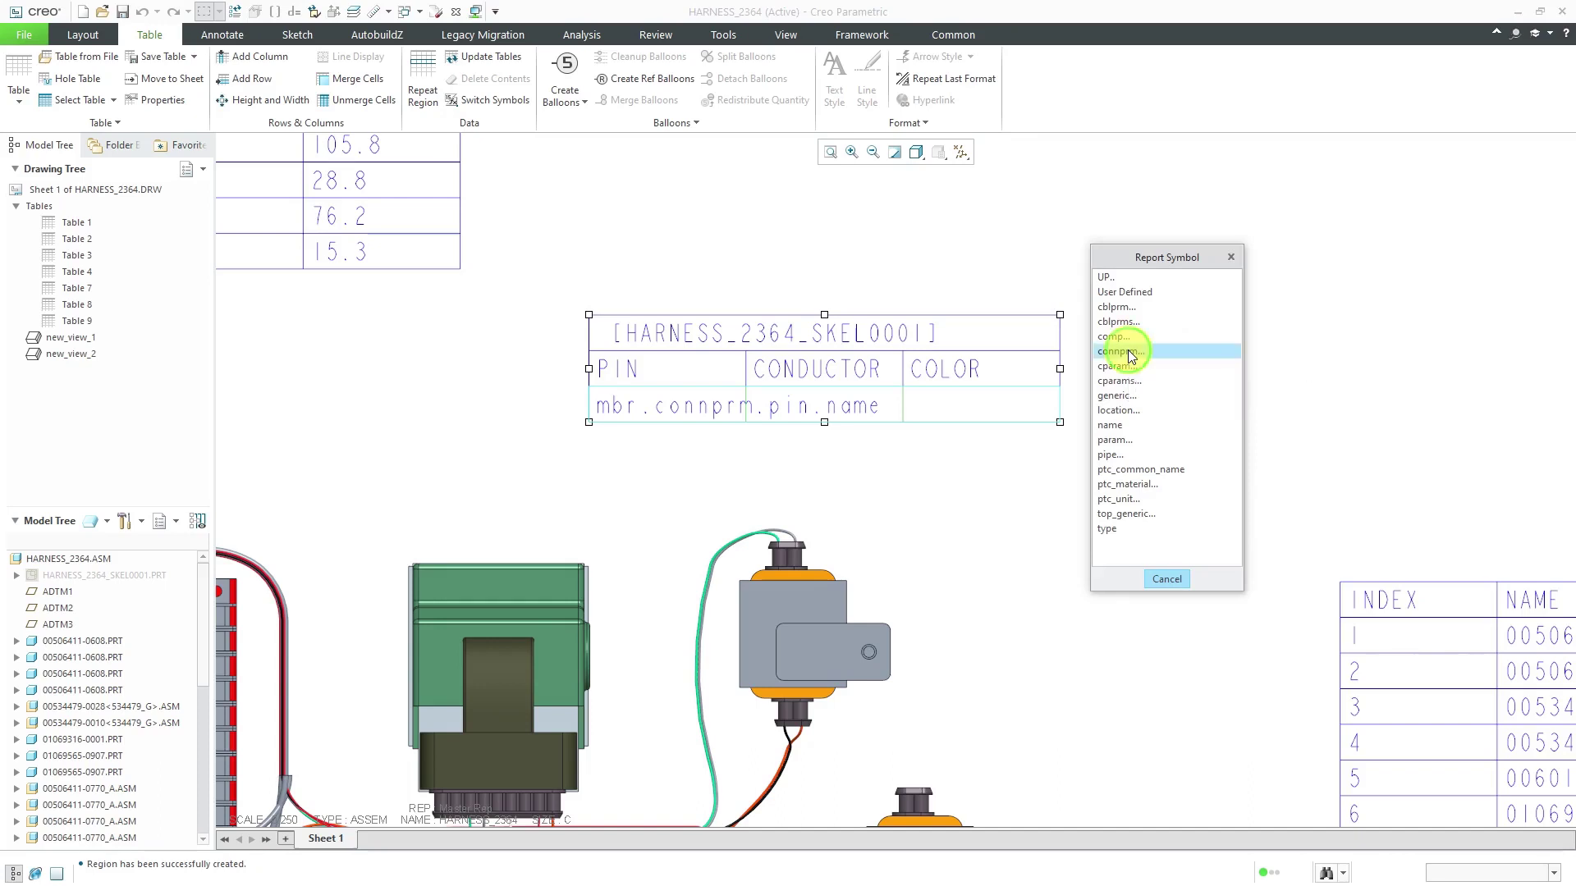
{"action": "left_click", "coordinate": [1106, 334]}
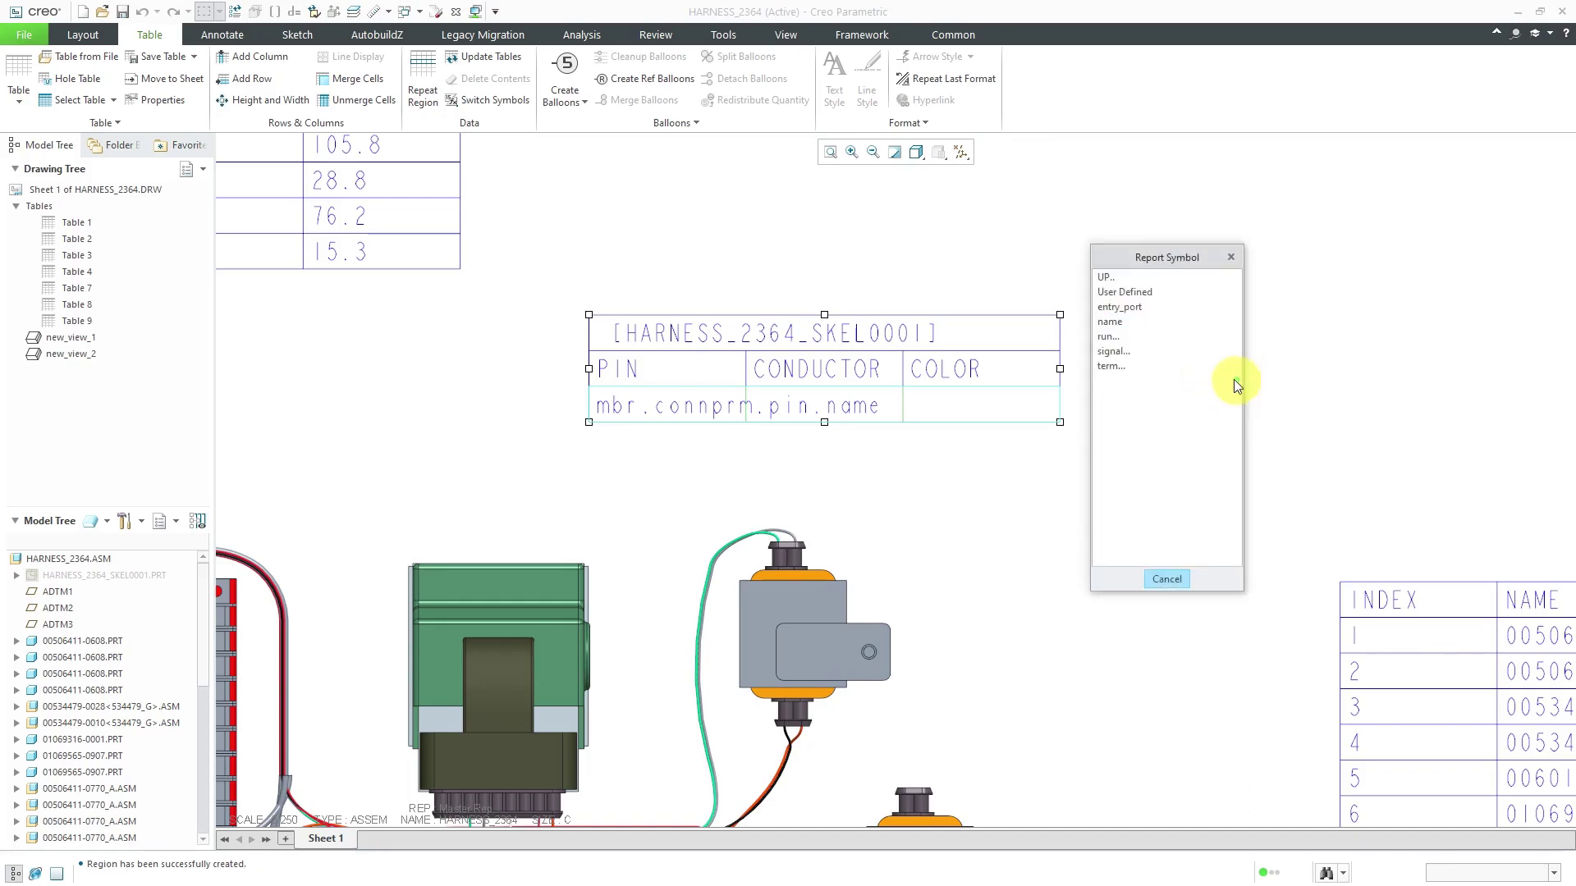
{"action": "left_click", "coordinate": [1108, 338]}
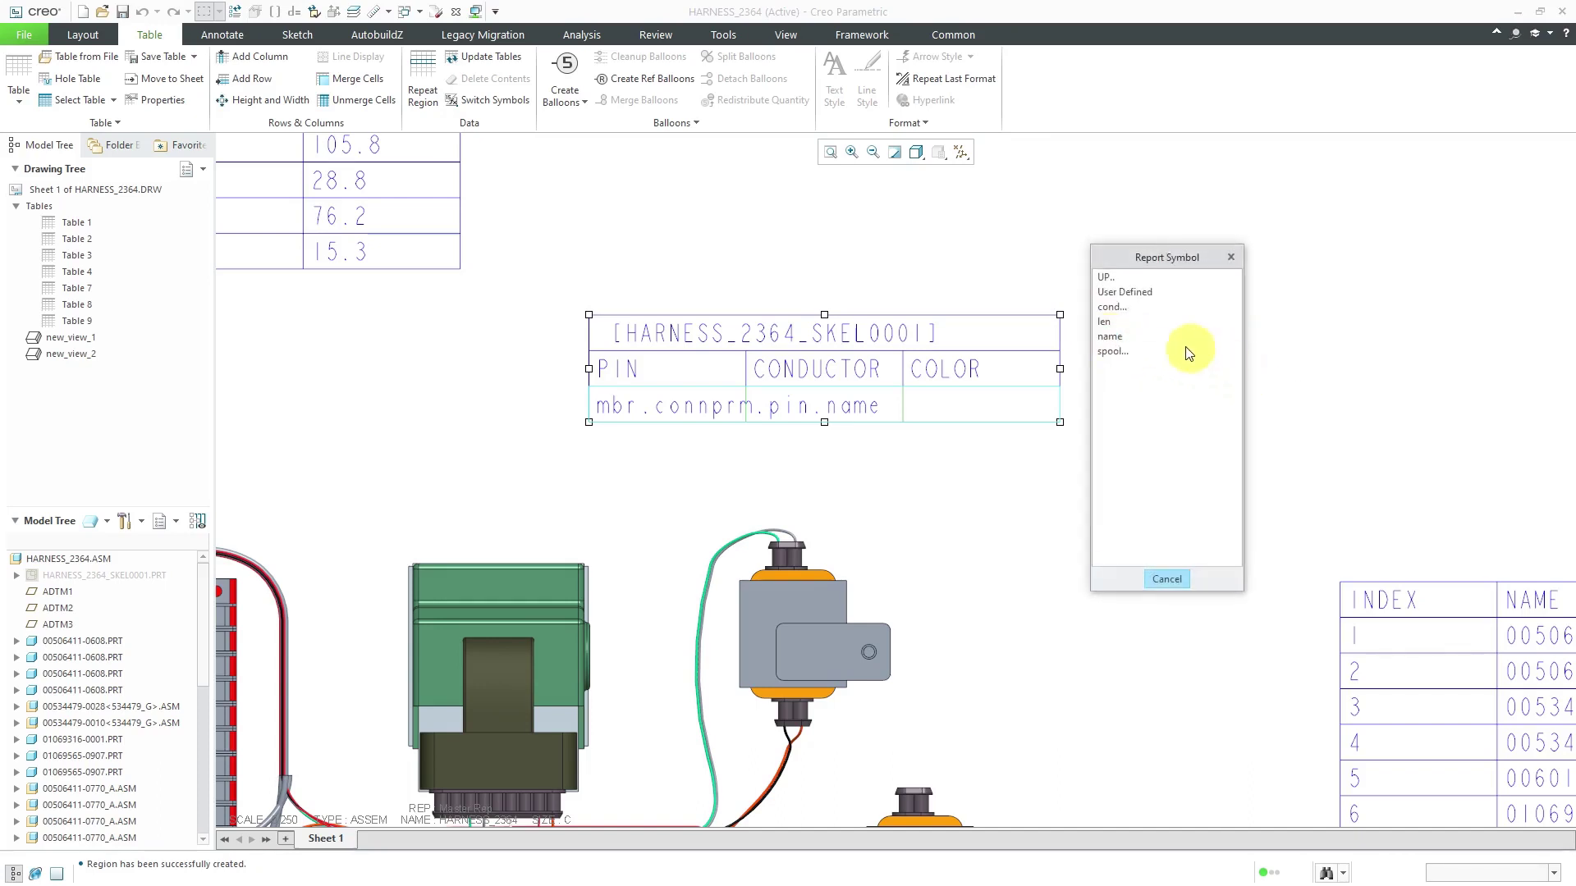
{"action": "left_click", "coordinate": [1121, 314]}
{"action": "left_click", "coordinate": [1120, 322]}
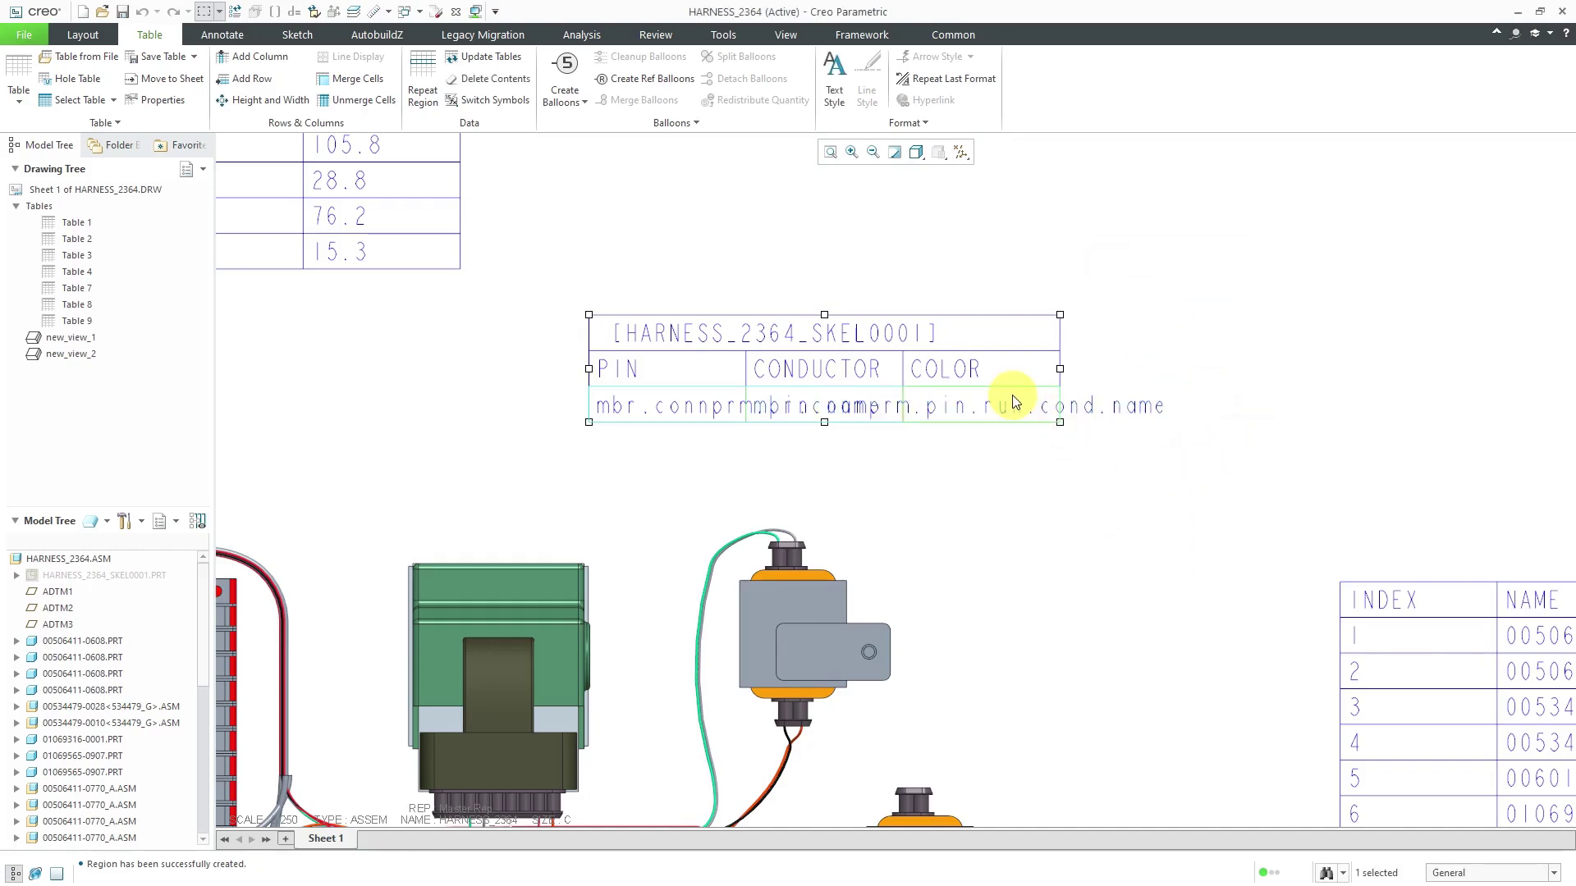
Assign the report symbol mbr.connprm.pin.run.cond.color to the cell under COLOR and update the tables.
{"action": "double_click", "coordinate": [1016, 402]}
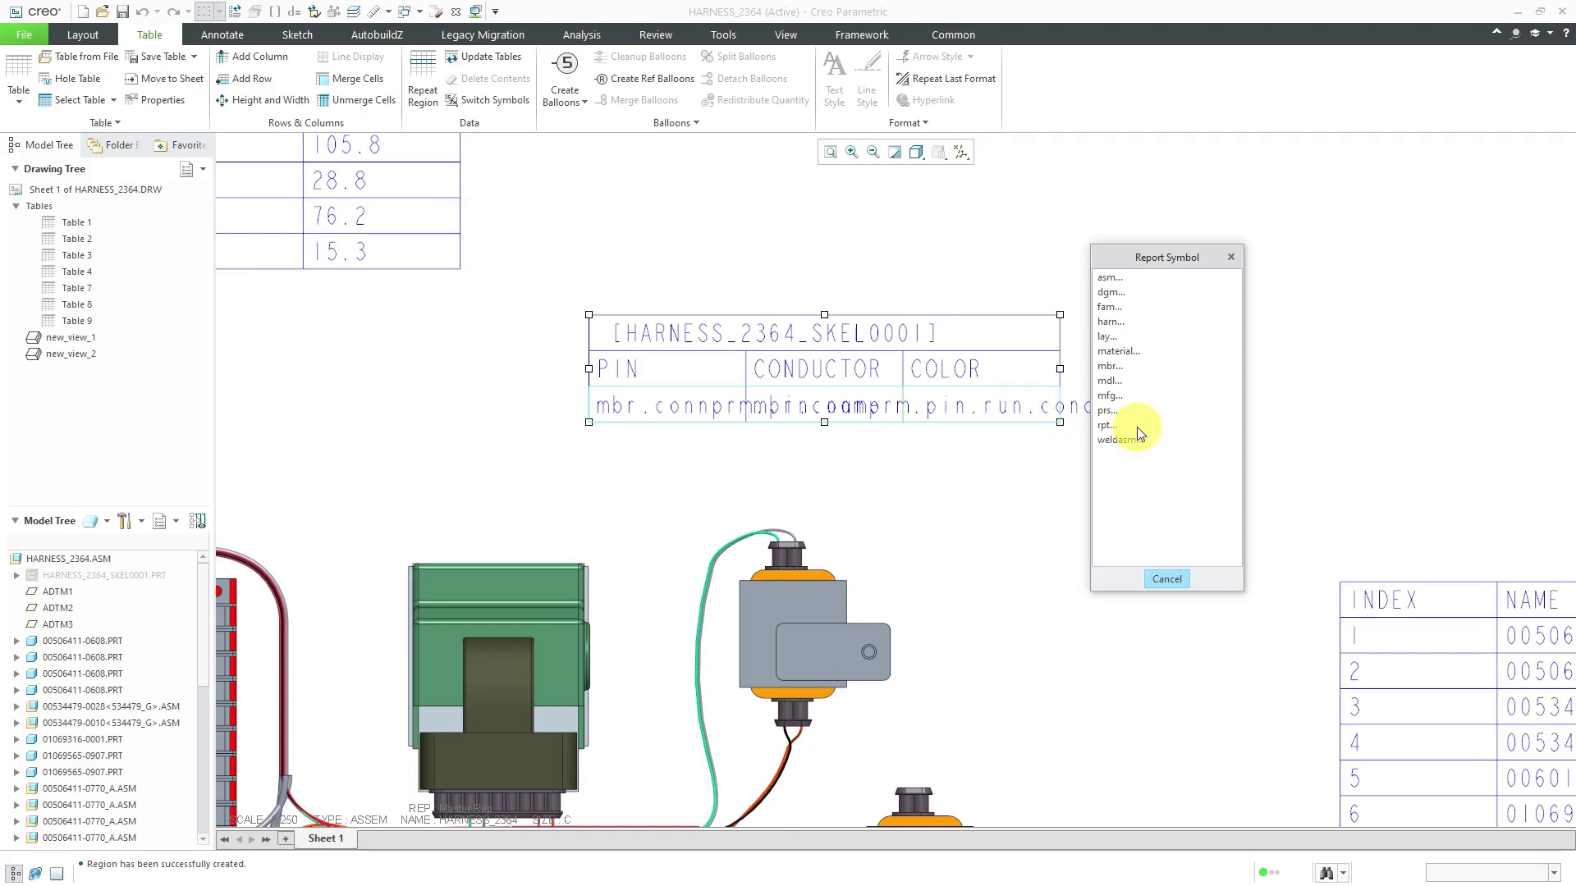
{"action": "left_click", "coordinate": [1113, 366]}
{"action": "left_click", "coordinate": [1120, 351]}
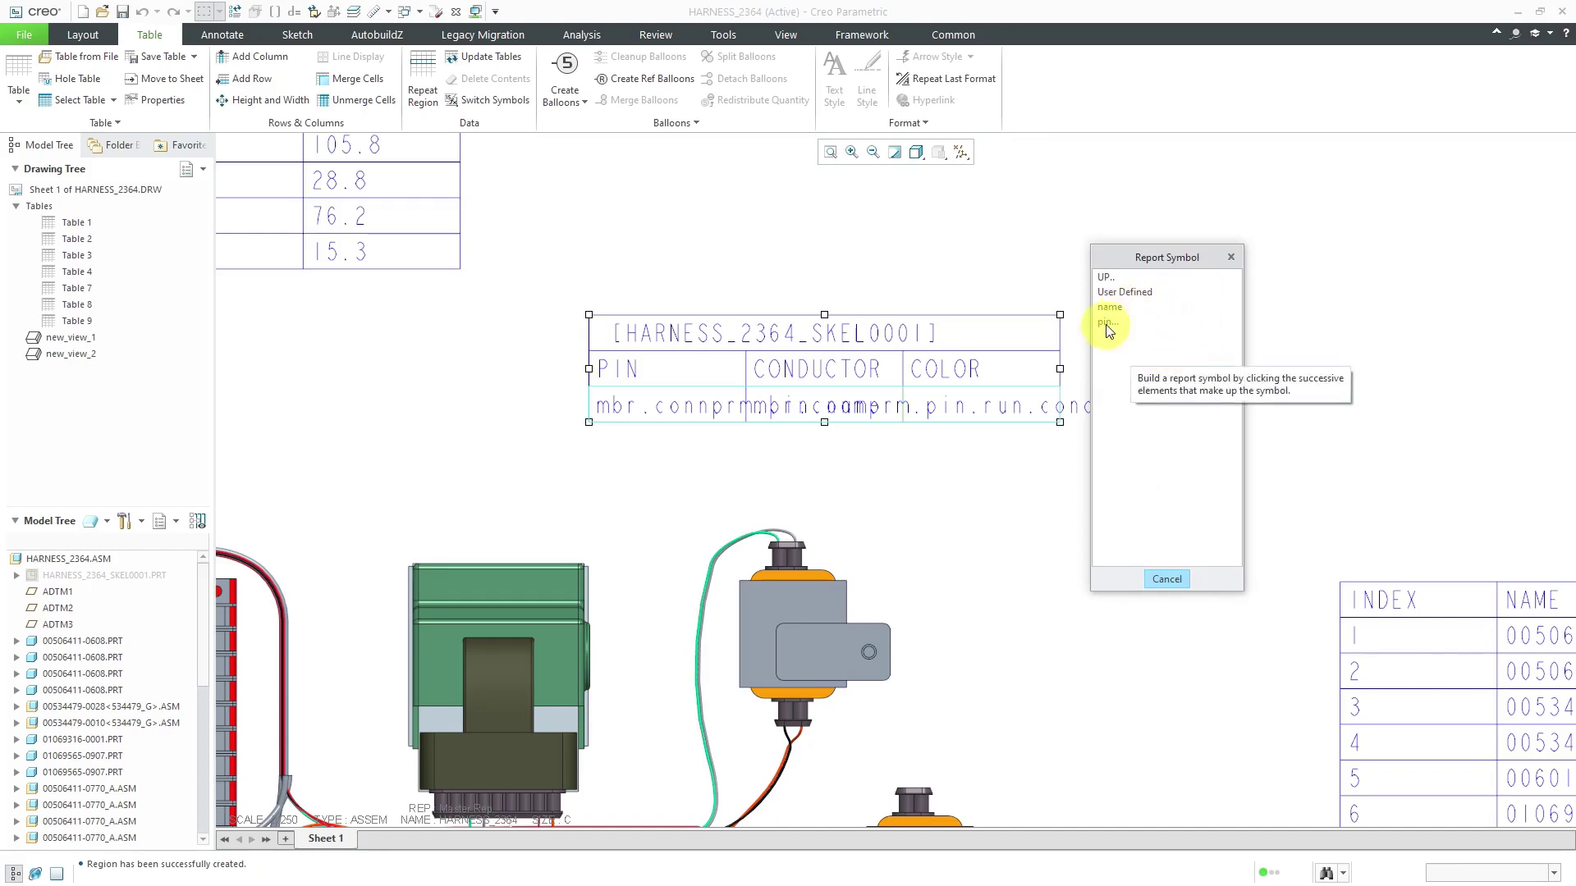
{"action": "left_click", "coordinate": [1107, 322]}
{"action": "left_click", "coordinate": [1108, 336]}
{"action": "left_click", "coordinate": [1116, 307]}
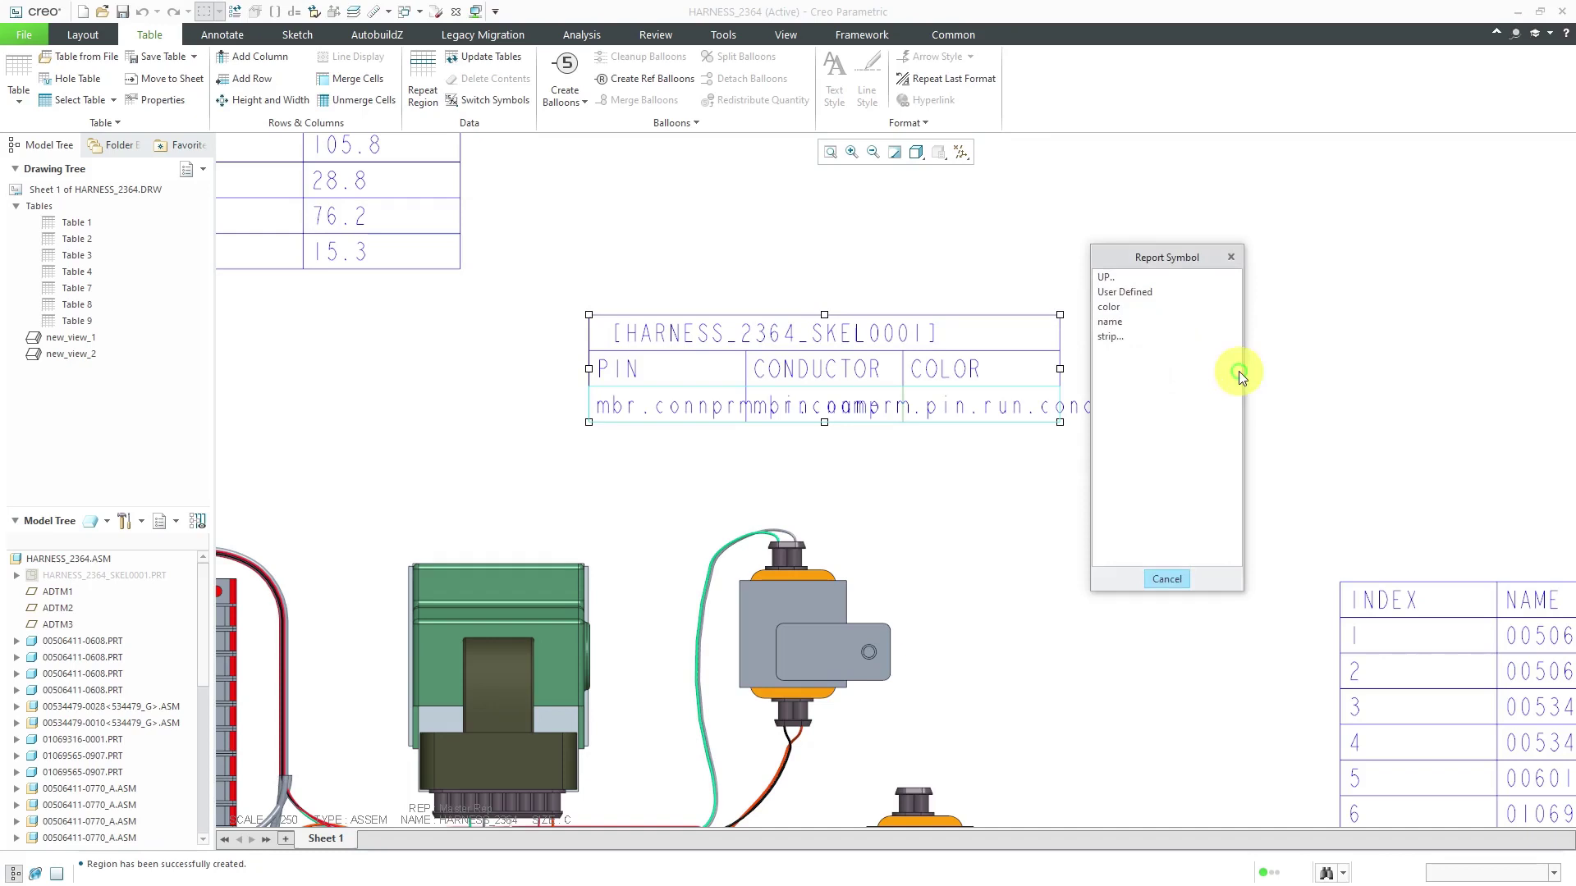
{"action": "left_click", "coordinate": [1118, 308]}
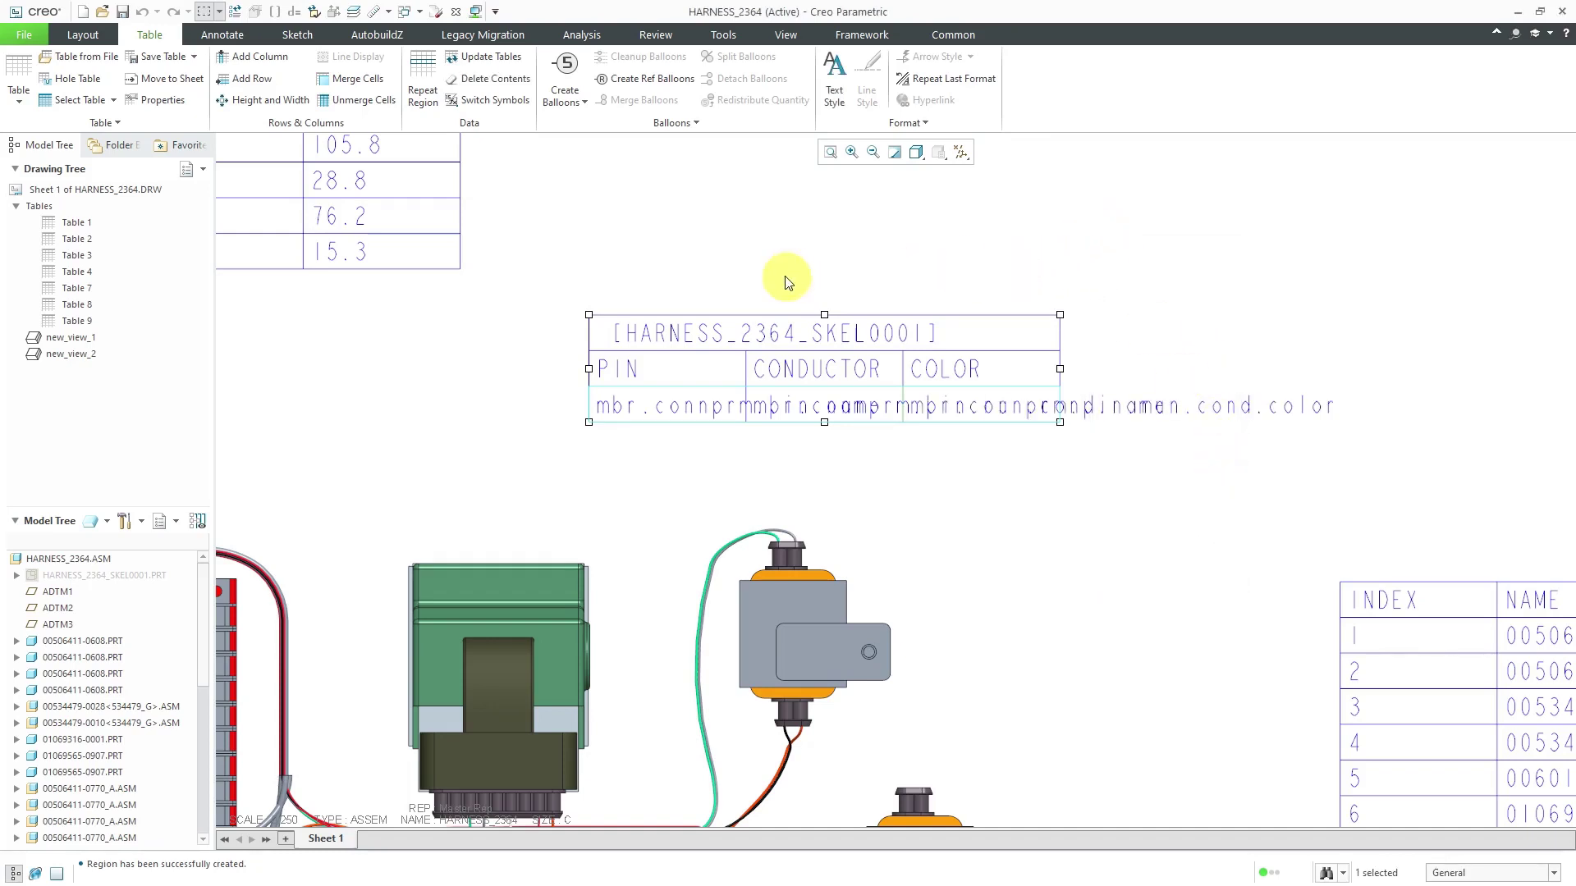
{"action": "left_click", "coordinate": [496, 57]}
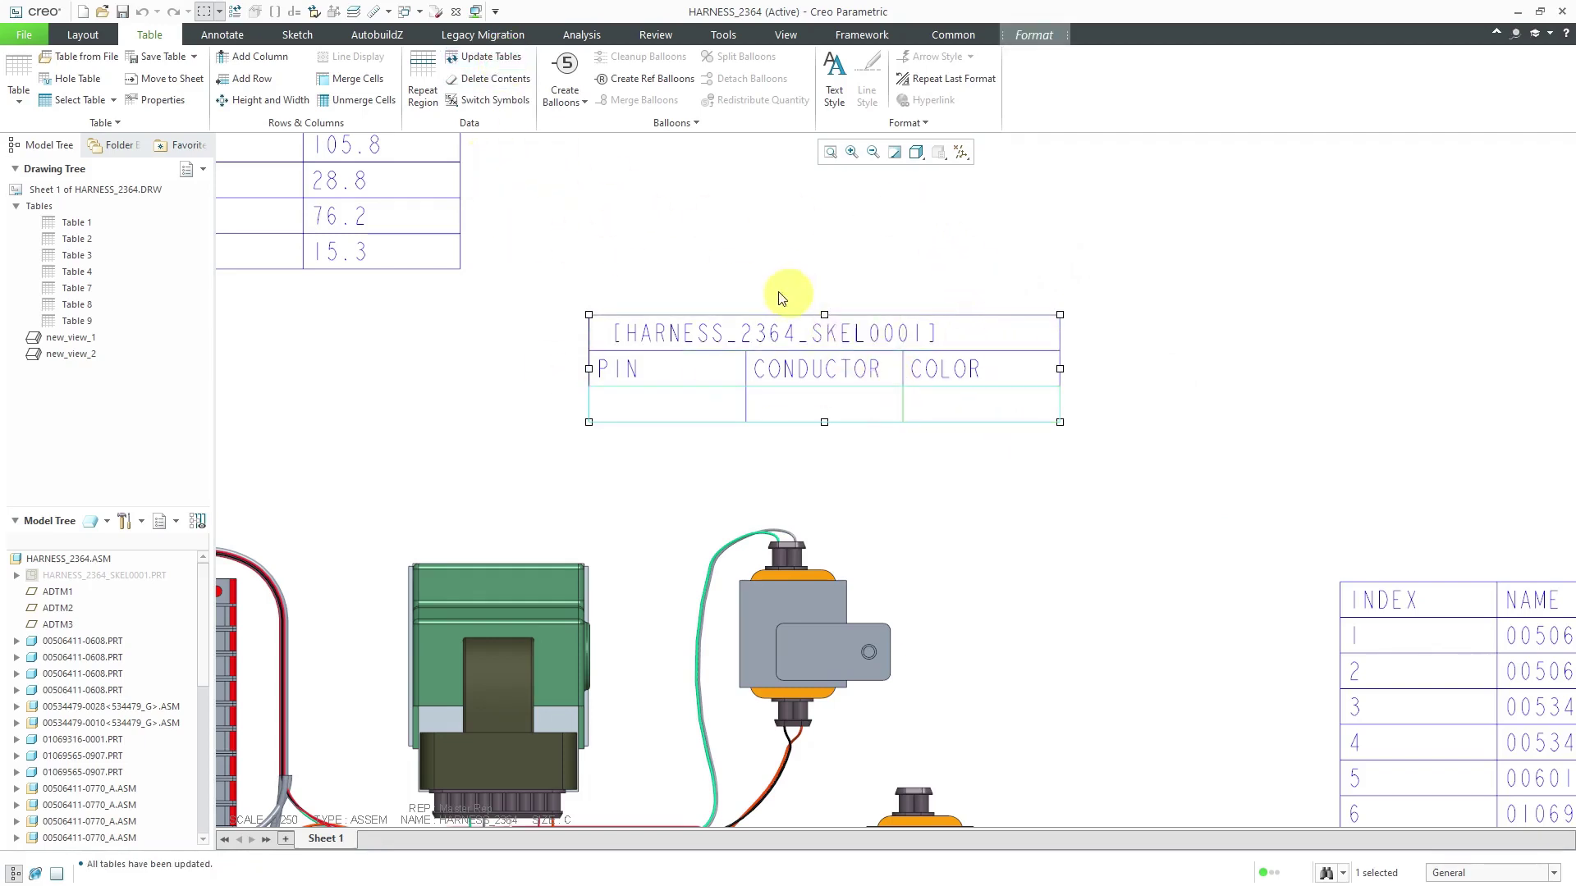
Reassign the connector table's title region to the black connector on top of the upper grey component with orange end caps.
{"action": "left_click", "coordinate": [435, 79]}
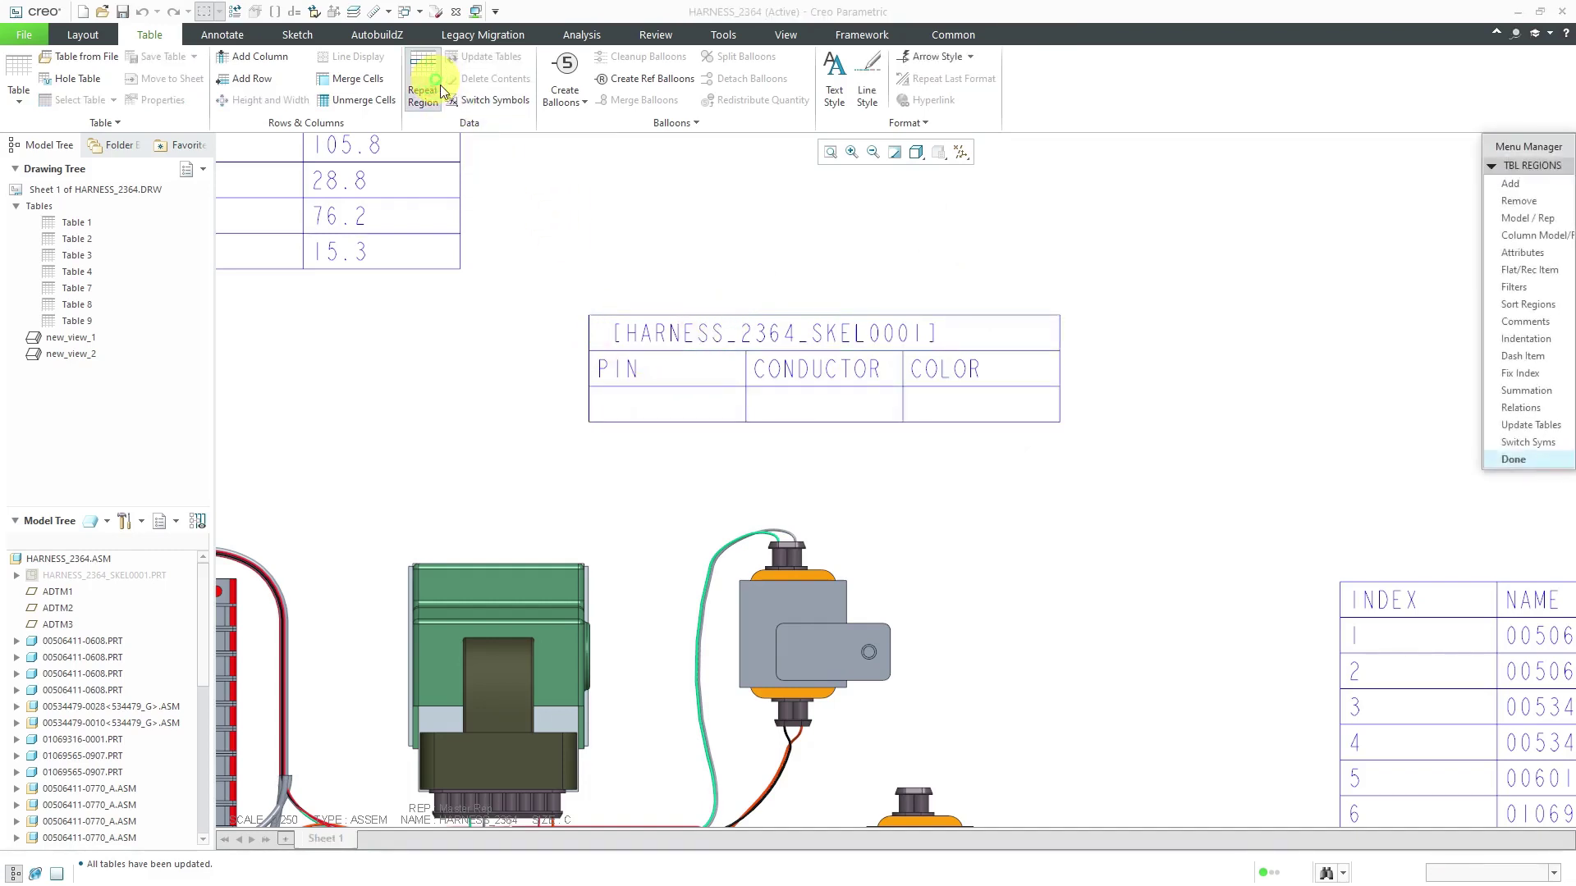
{"action": "left_click", "coordinate": [1509, 217]}
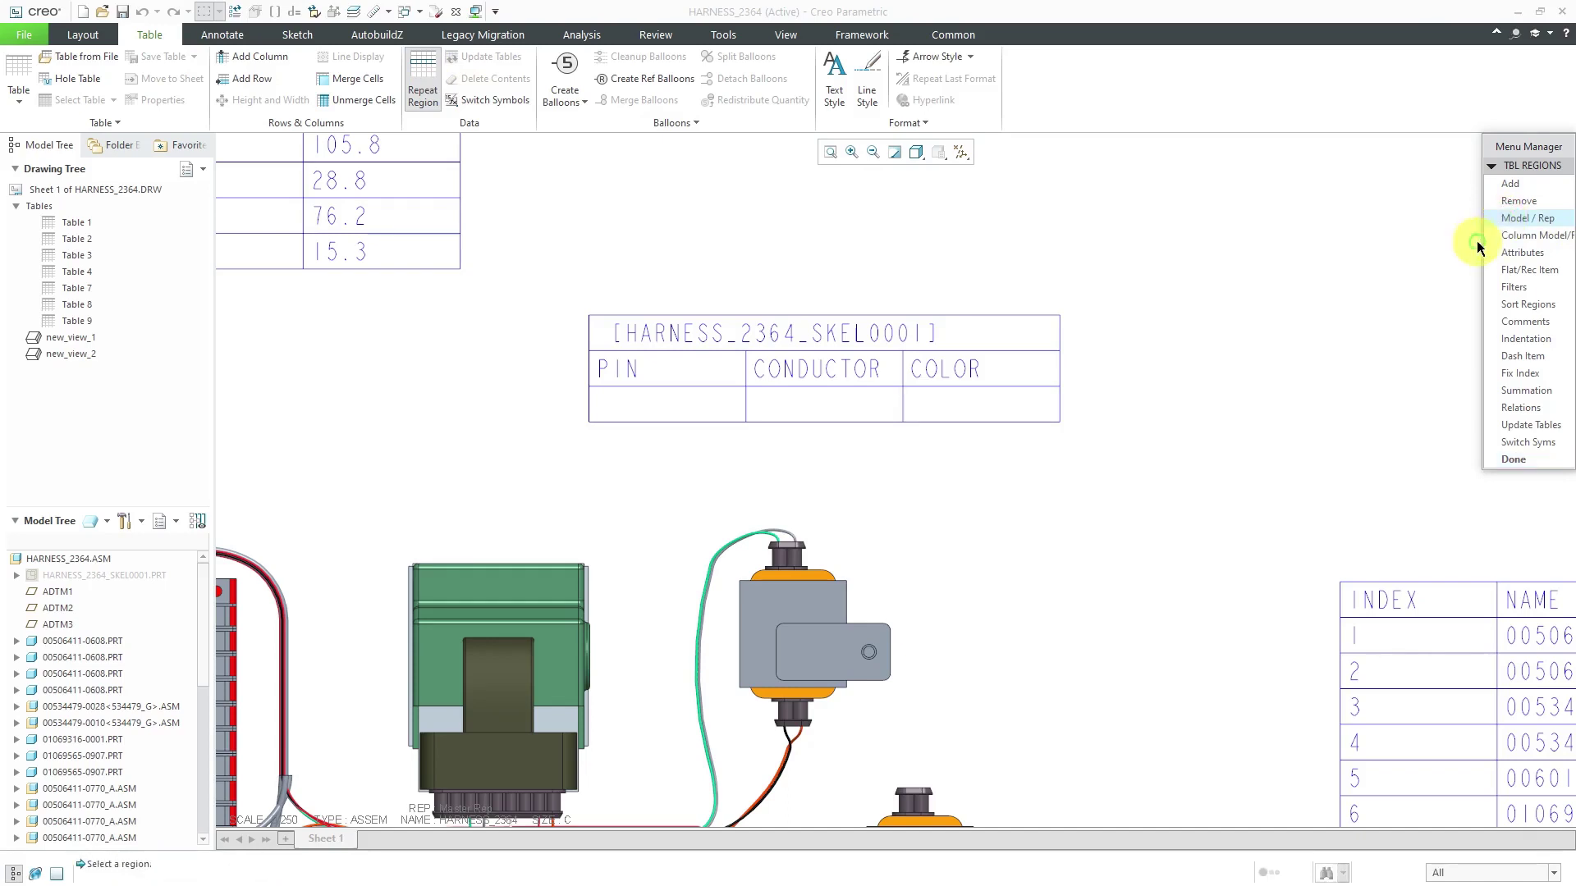
{"action": "left_click", "coordinate": [1013, 327]}
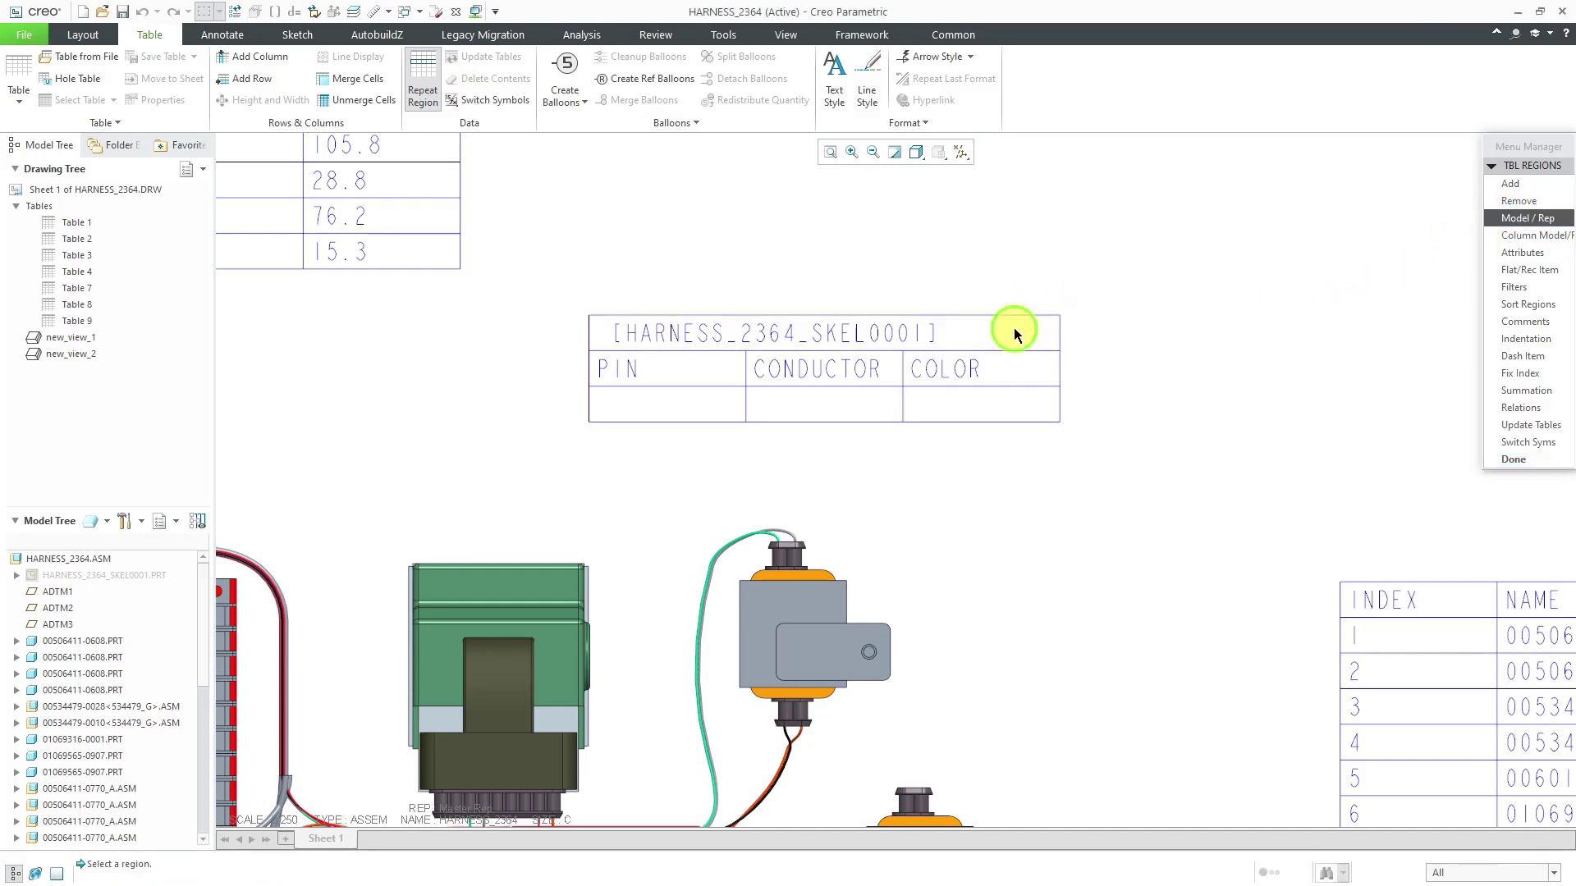
{"action": "left_click", "coordinate": [788, 558]}
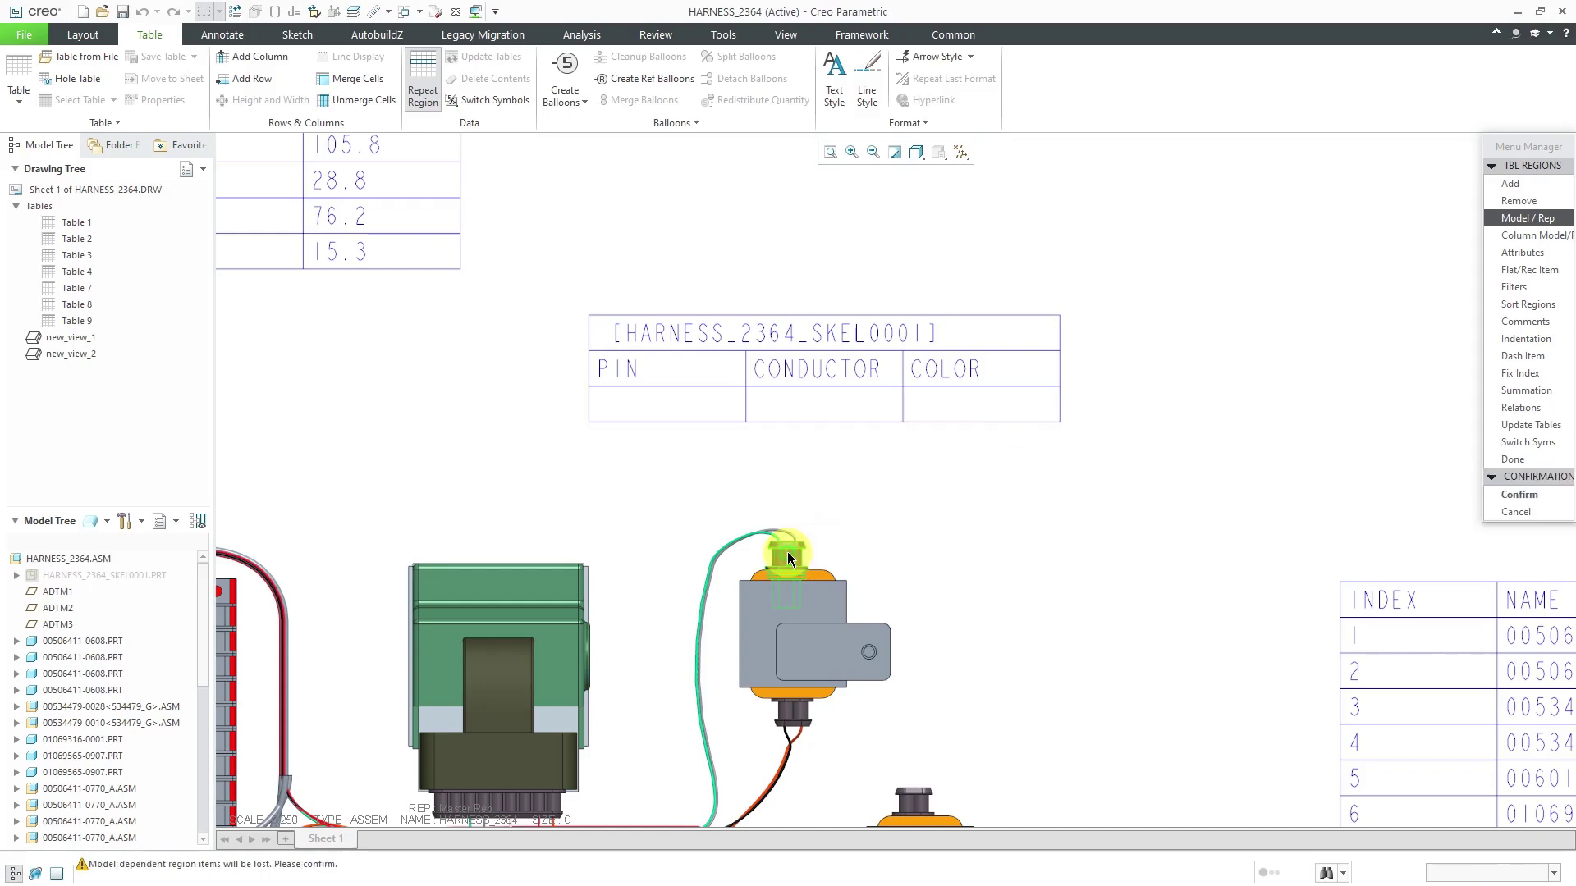
{"action": "left_click", "coordinate": [1530, 501]}
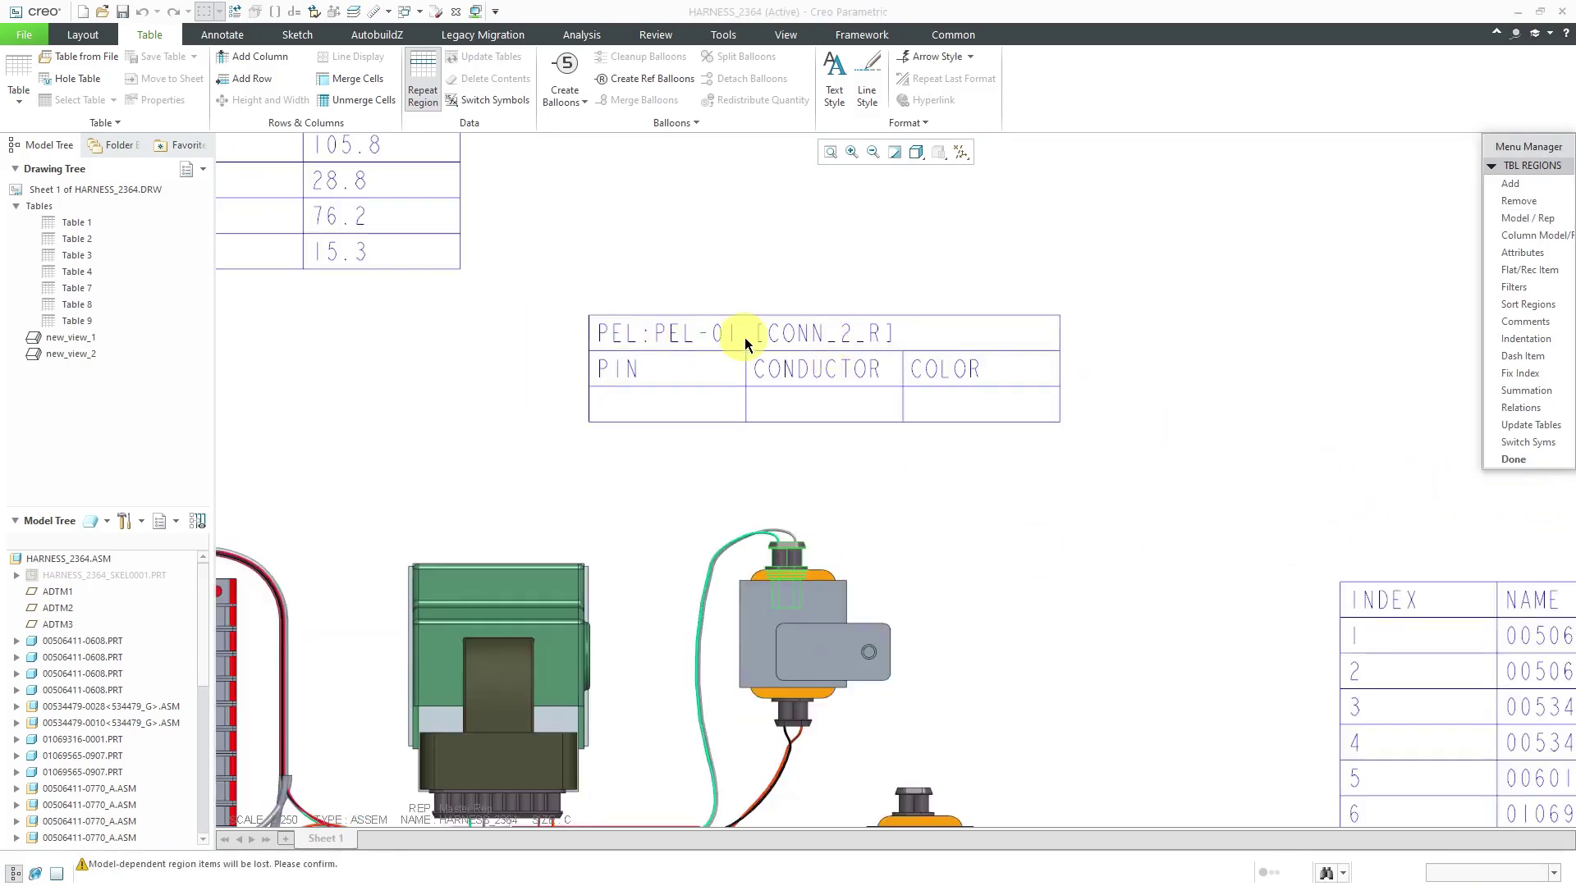
Reassign the repeat region beneath PIN, CONDUCTOR and COLOR to the same upper connector and finish editing the table regions.
{"action": "left_click", "coordinate": [1527, 219]}
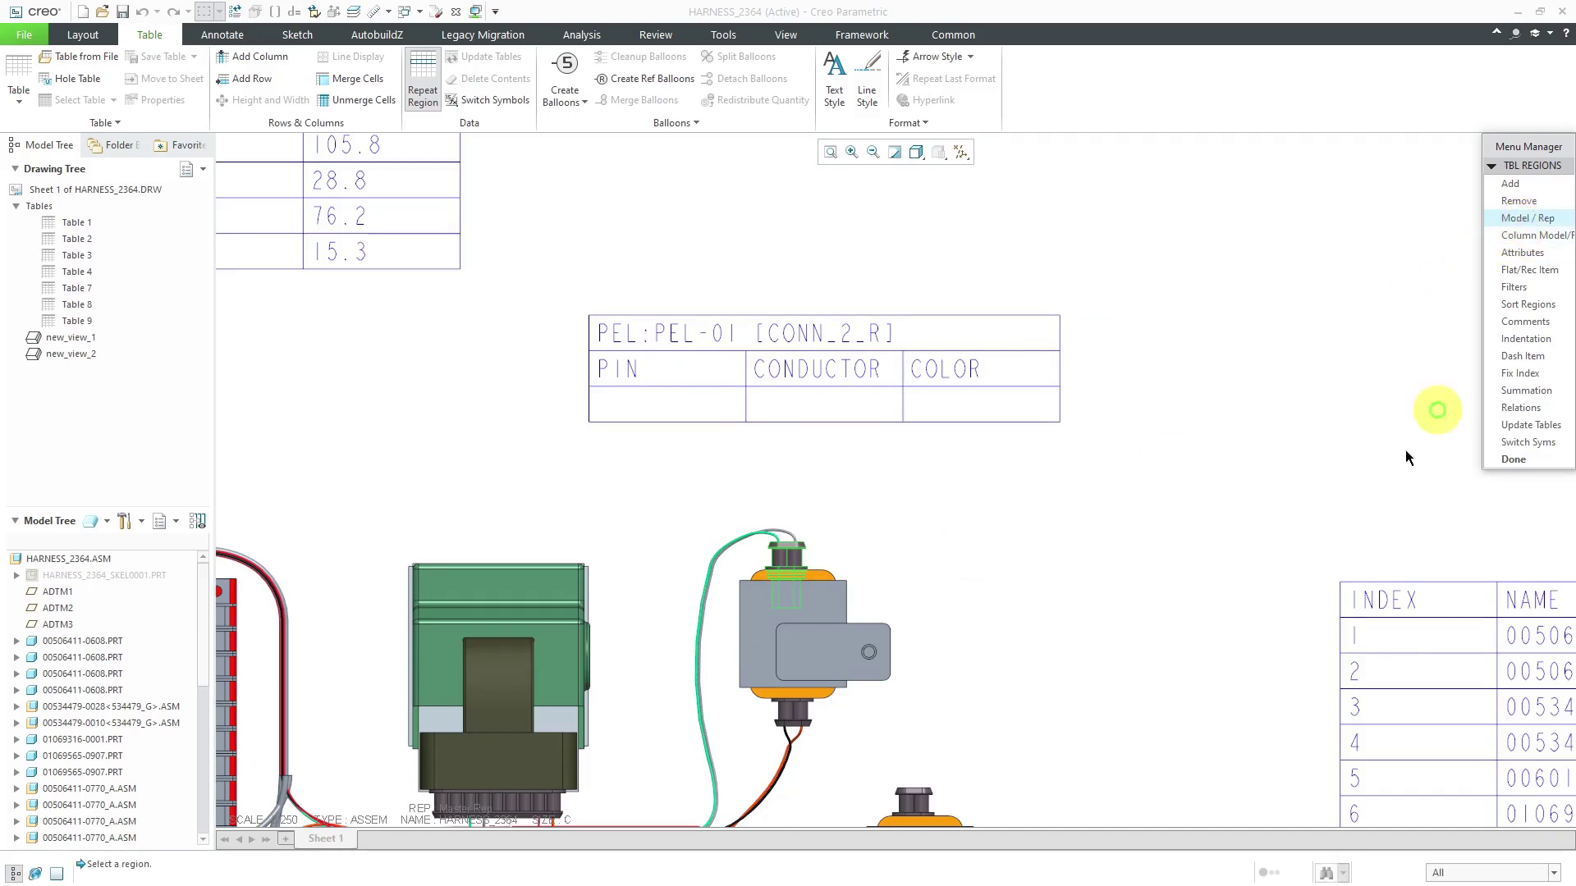
{"action": "left_click", "coordinate": [725, 407]}
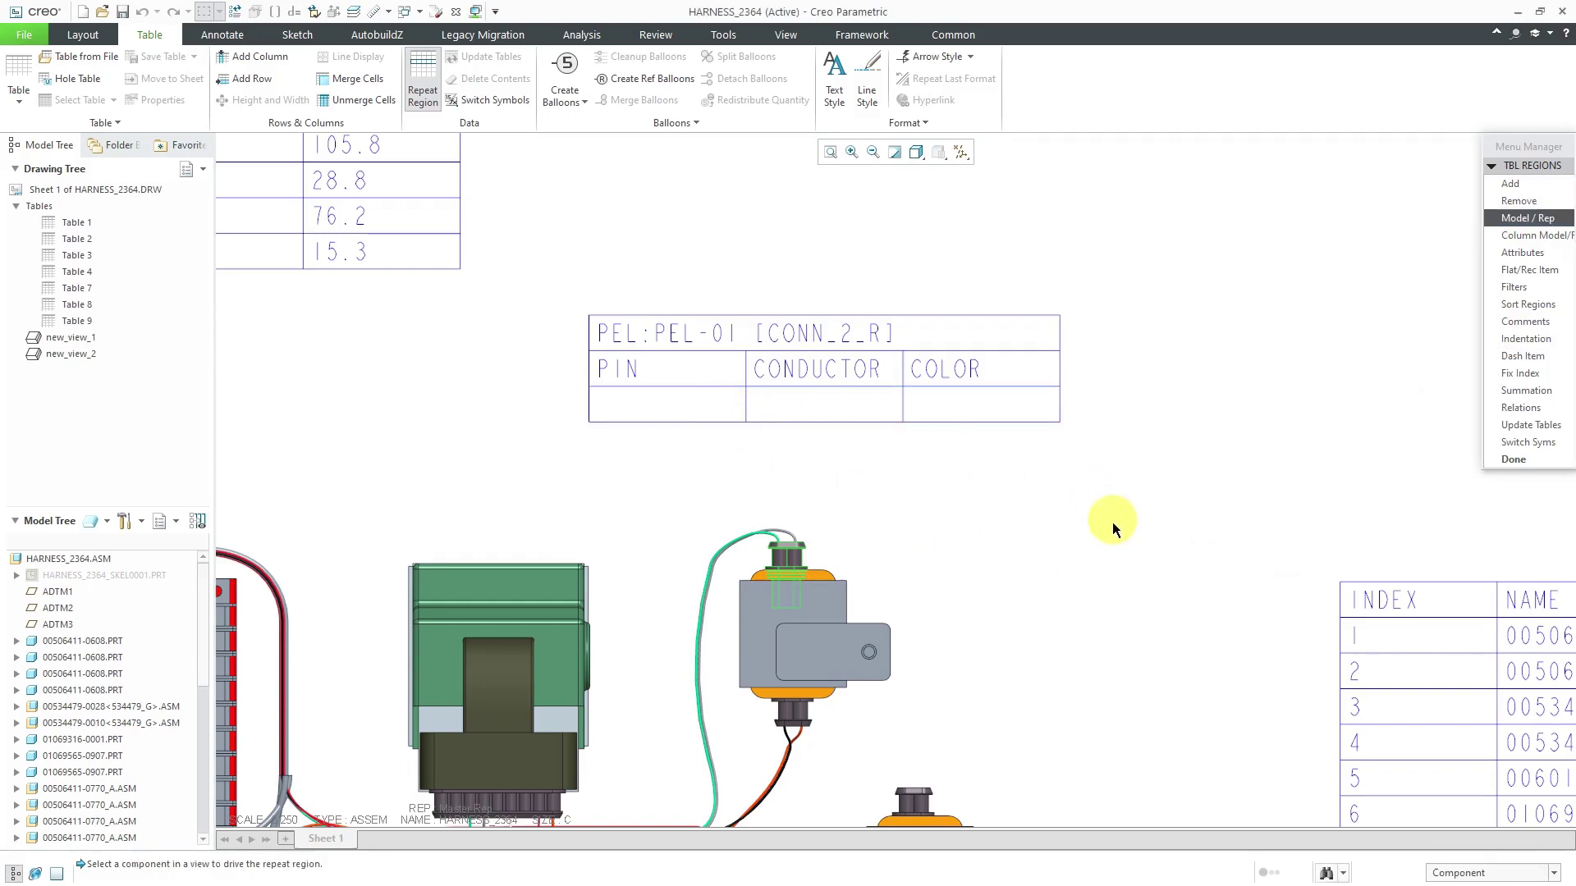
{"action": "left_click", "coordinate": [788, 555]}
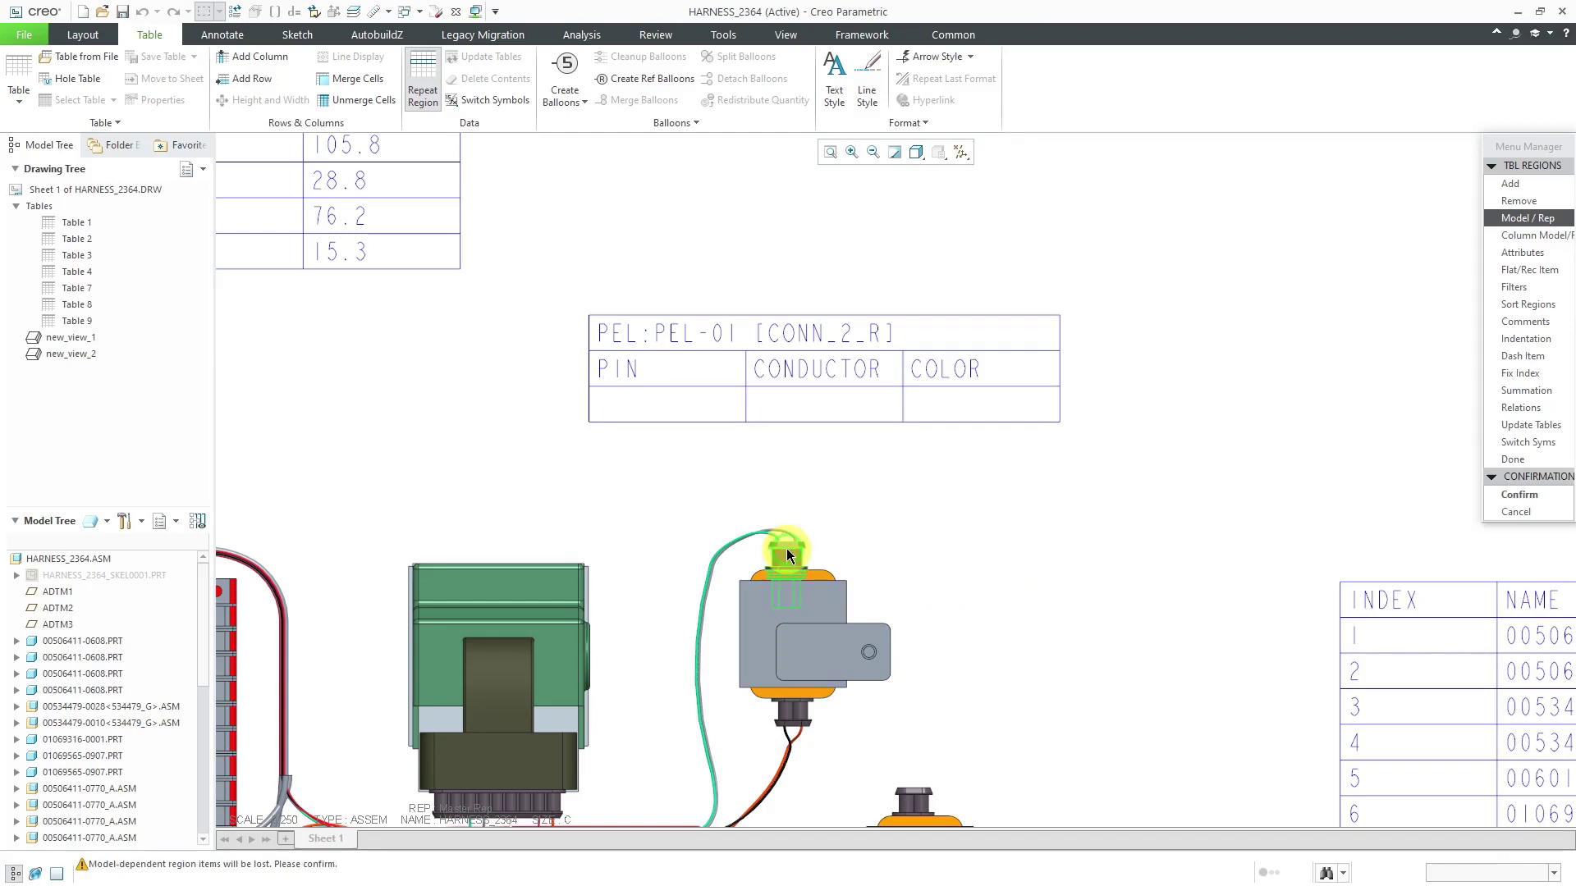
{"action": "left_click", "coordinate": [1547, 497]}
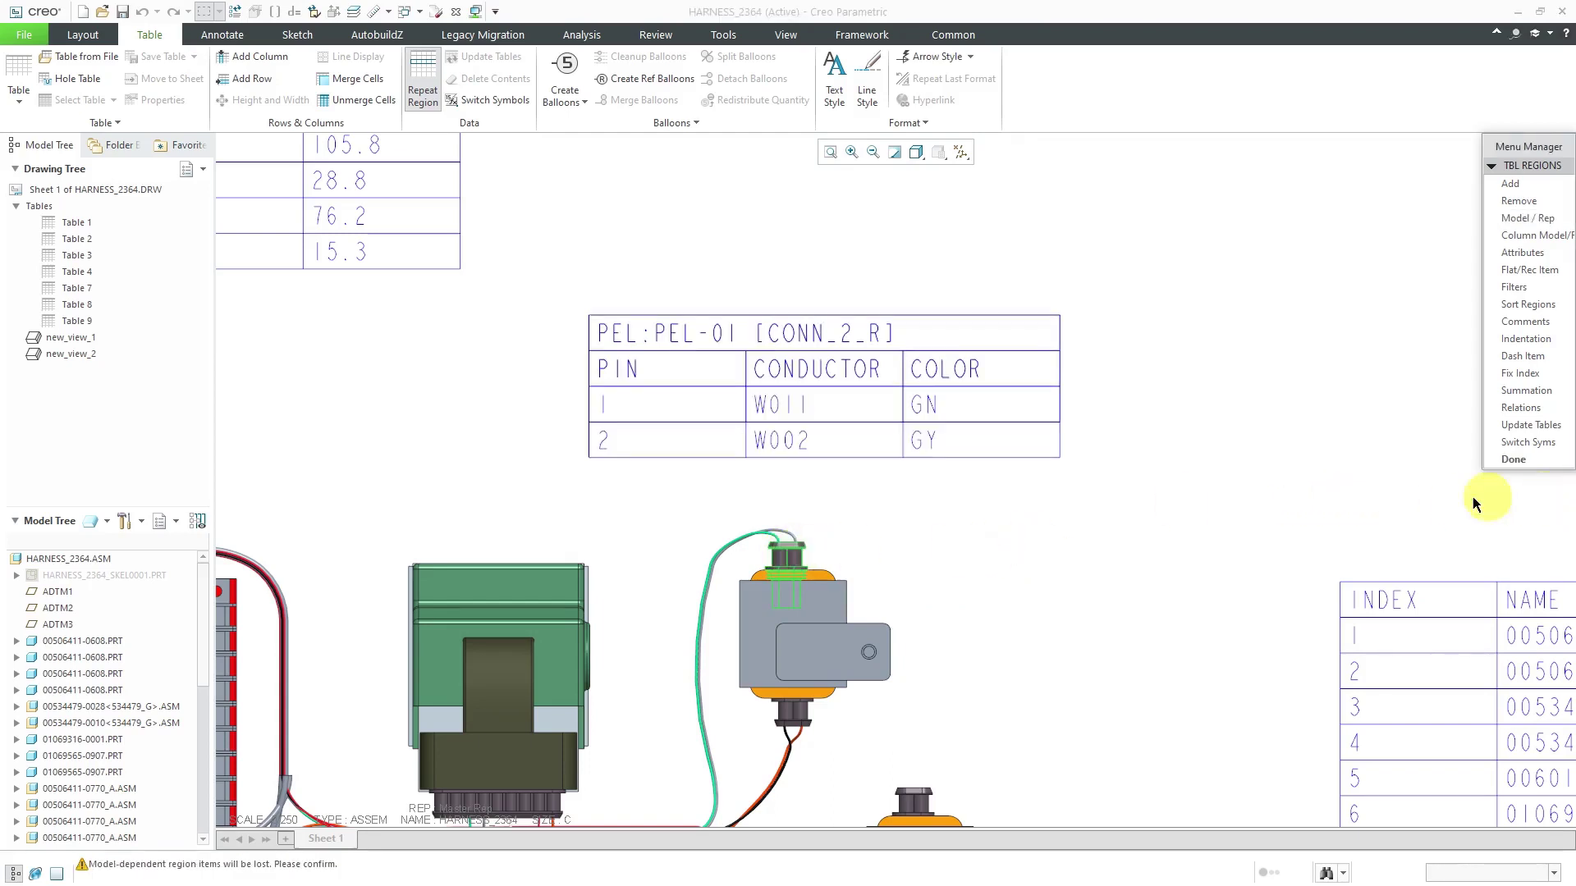
{"action": "scroll", "coordinate": [806, 530], "scroll_direction": "up", "scroll_amount": 1}
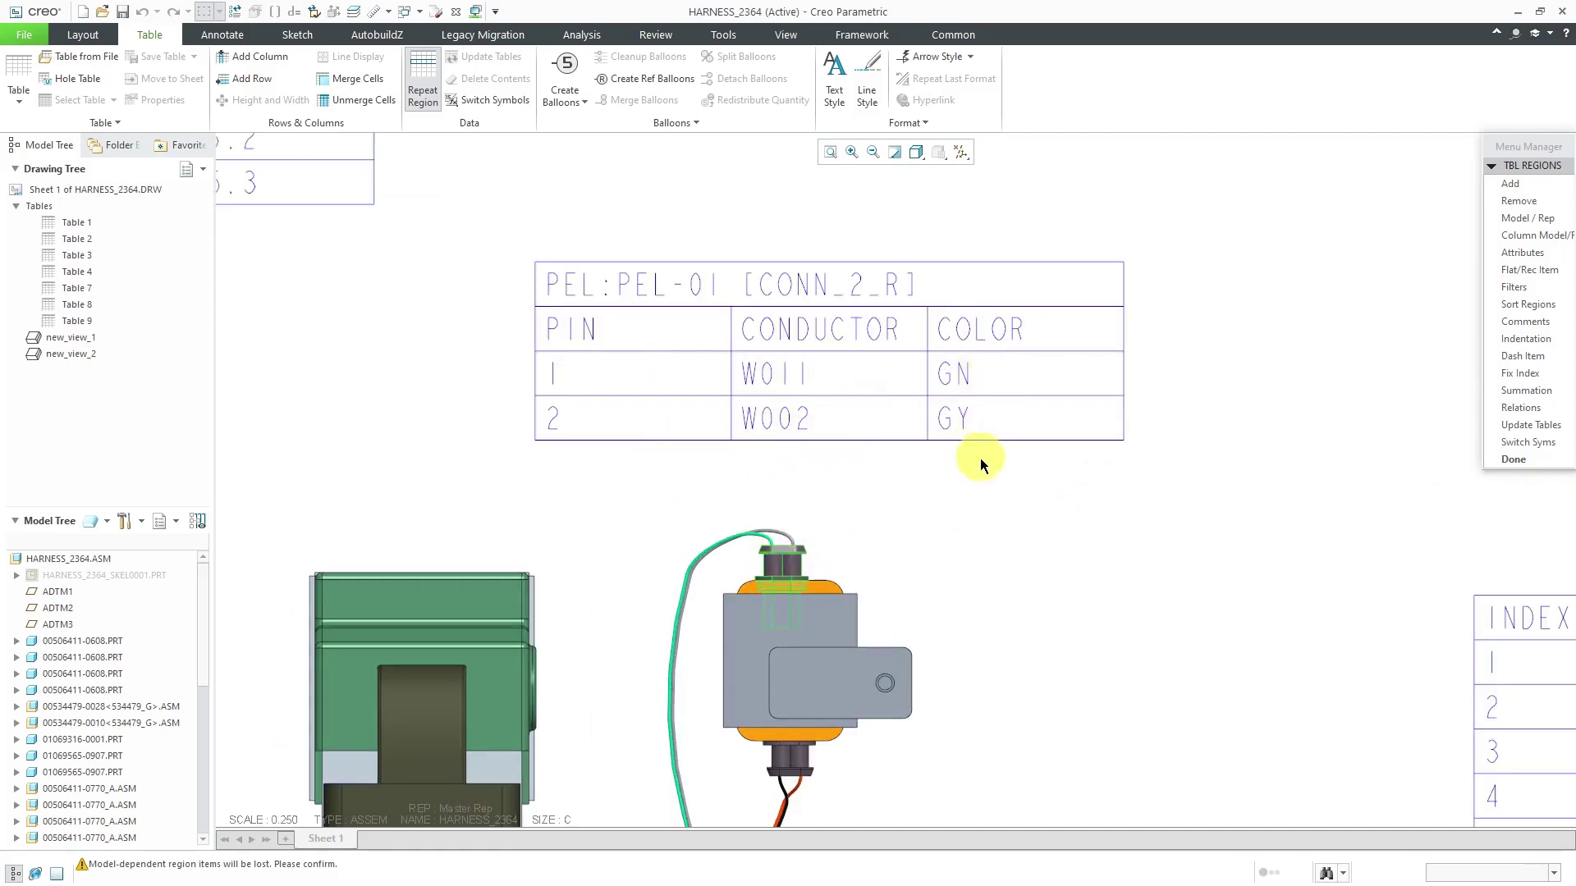
{"action": "scroll", "coordinate": [789, 535], "scroll_direction": "up", "scroll_amount": 4}
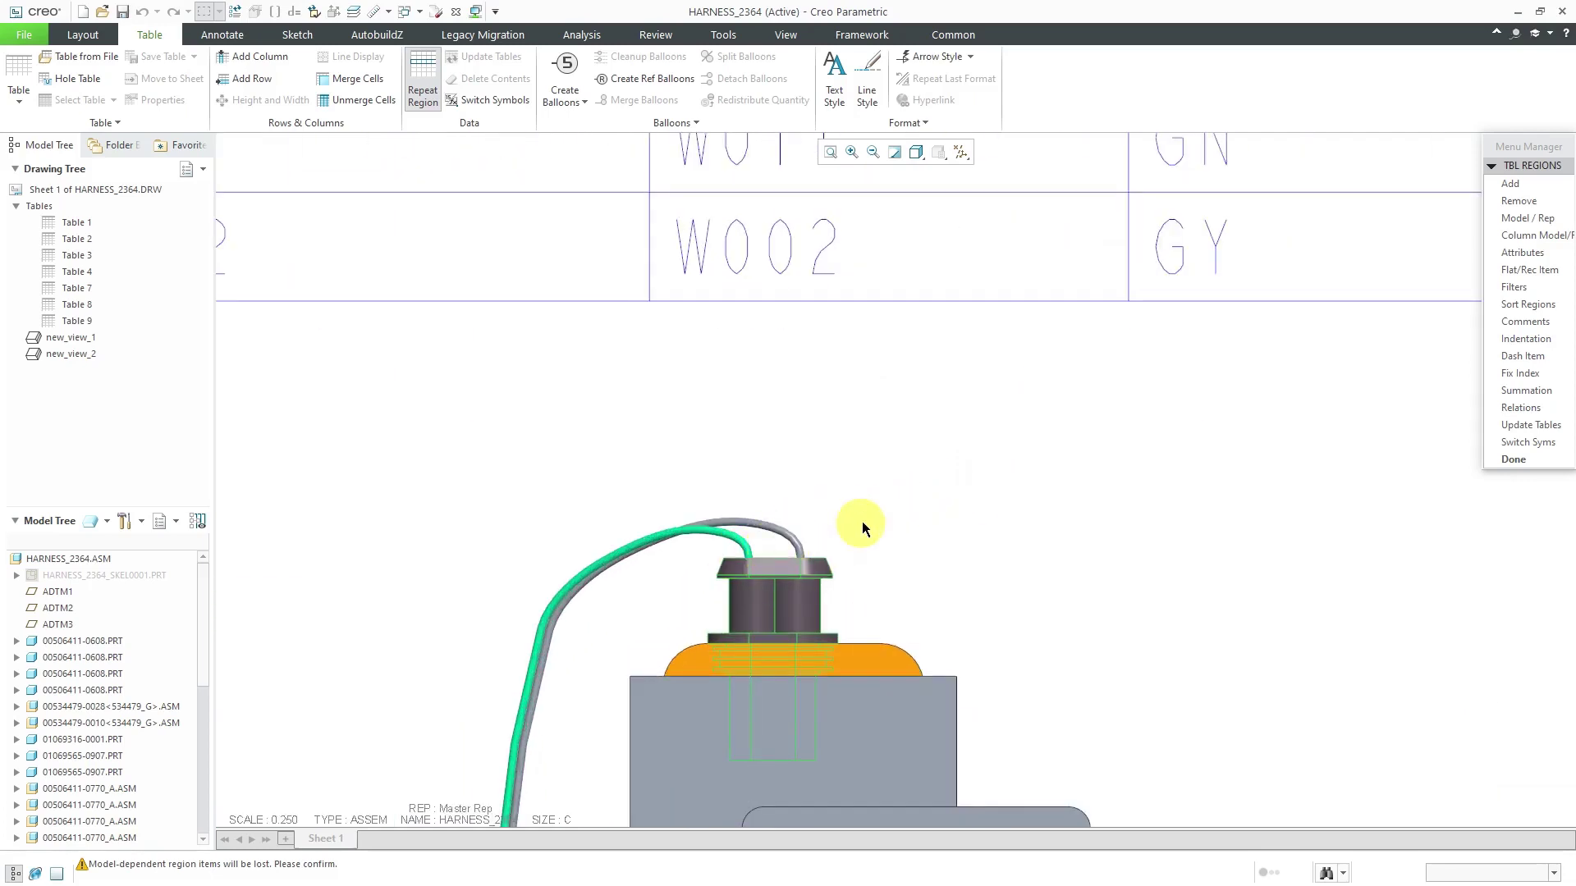
{"action": "scroll", "coordinate": [890, 515], "scroll_direction": "down", "scroll_amount": 3}
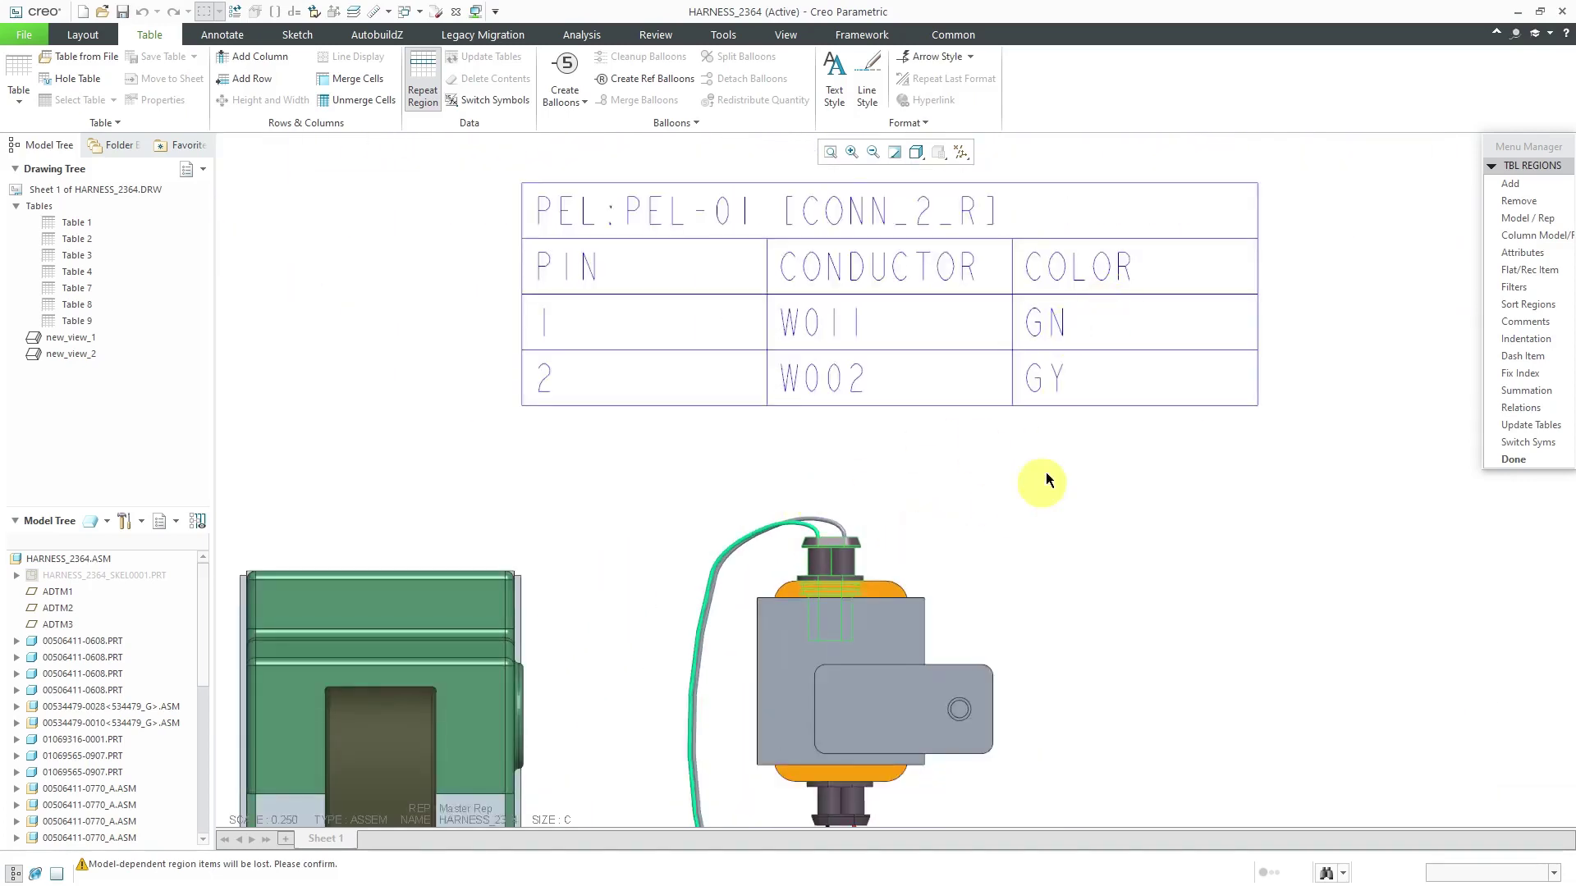
{"action": "scroll", "coordinate": [1059, 468], "scroll_direction": "down", "scroll_amount": 3}
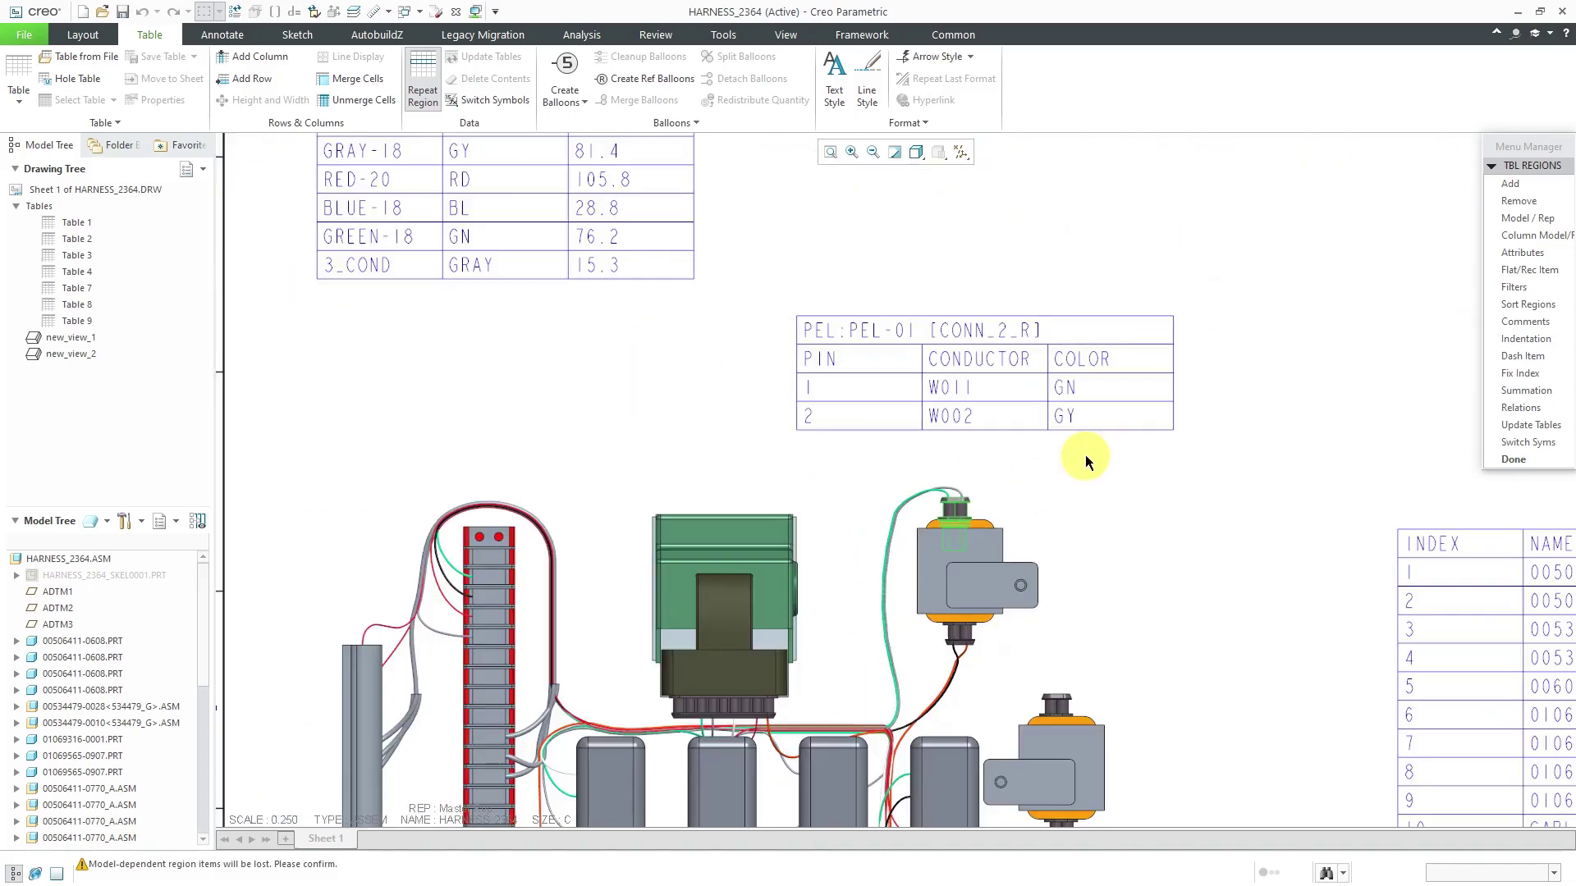
{"action": "left_click", "coordinate": [1530, 461]}
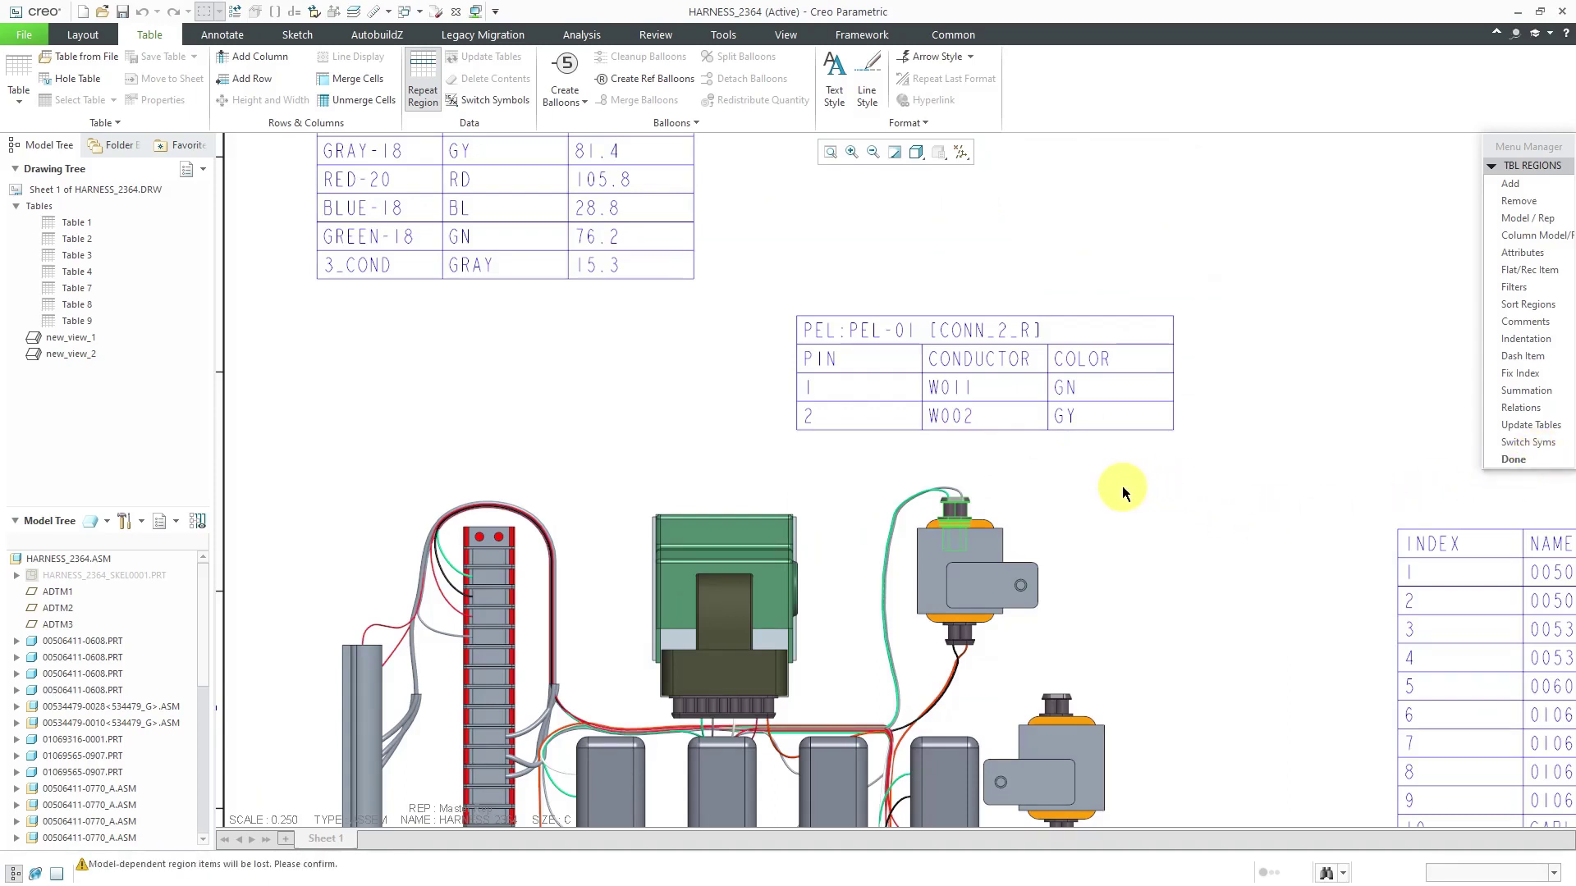
{"action": "left_click", "coordinate": [1515, 459]}
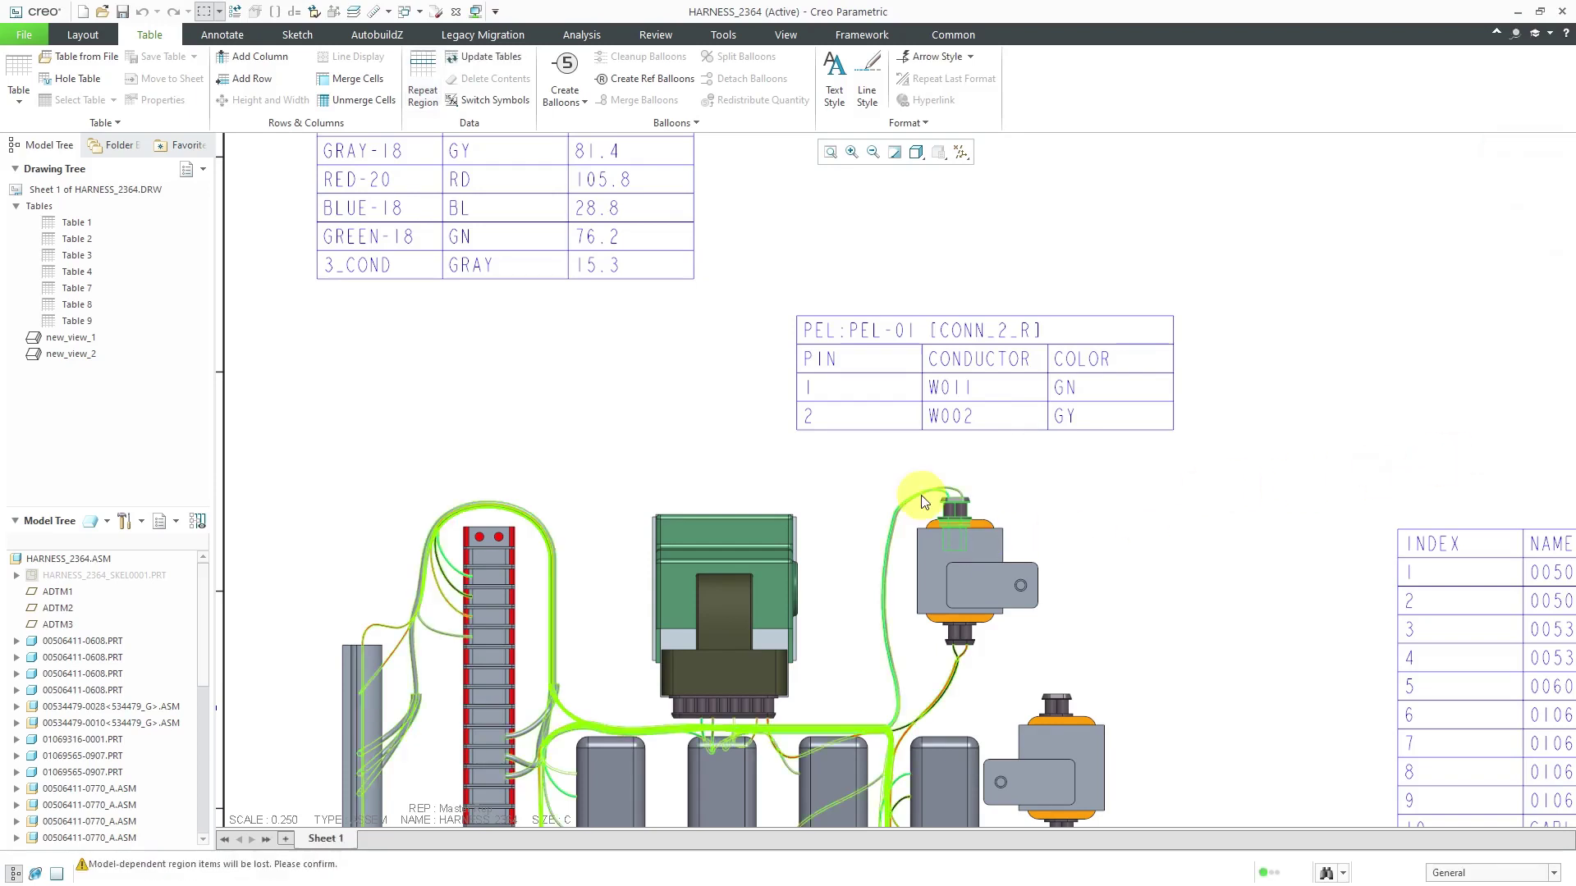
Copy the whole connector table and paste a duplicate into the free space below the wire spool table.
{"action": "left_click", "coordinate": [842, 365]}
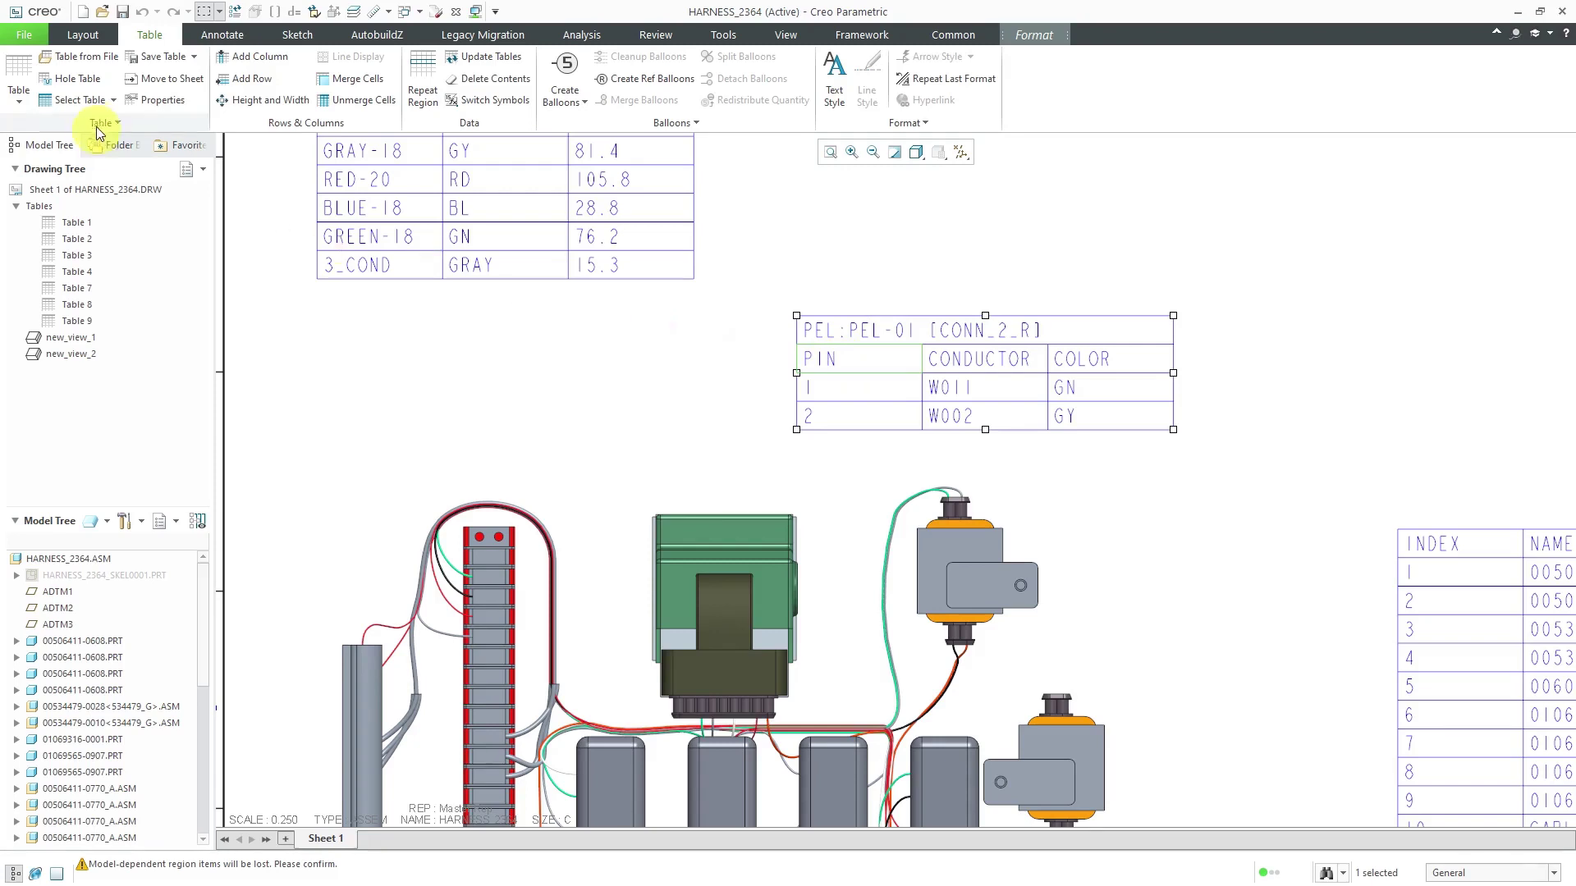
{"action": "left_click", "coordinate": [348, 268]}
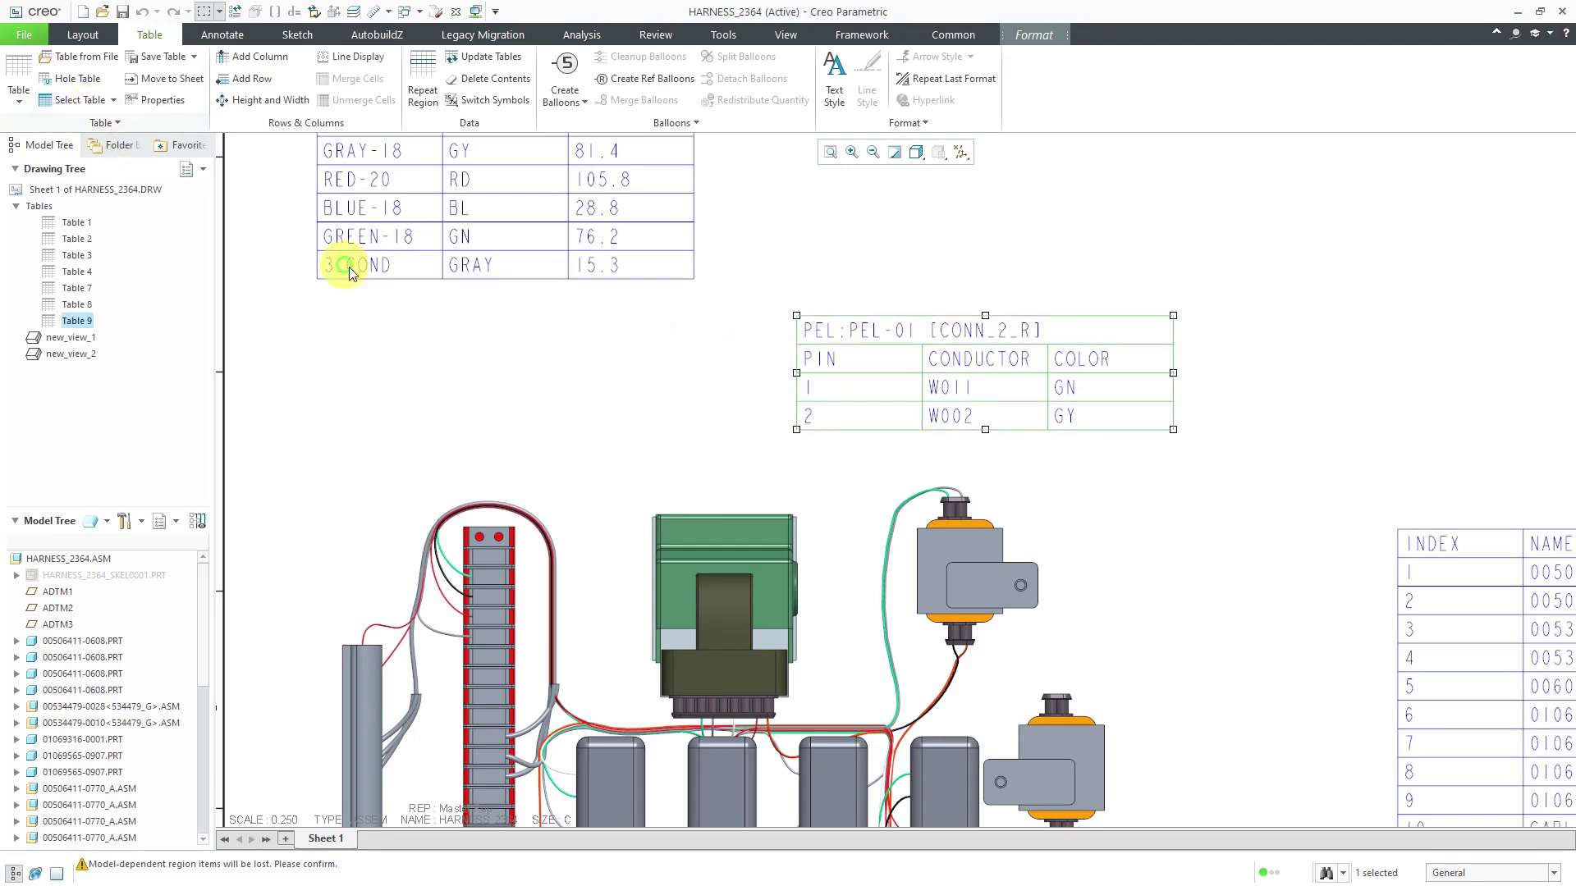
{"action": "right_click", "coordinate": [531, 342]}
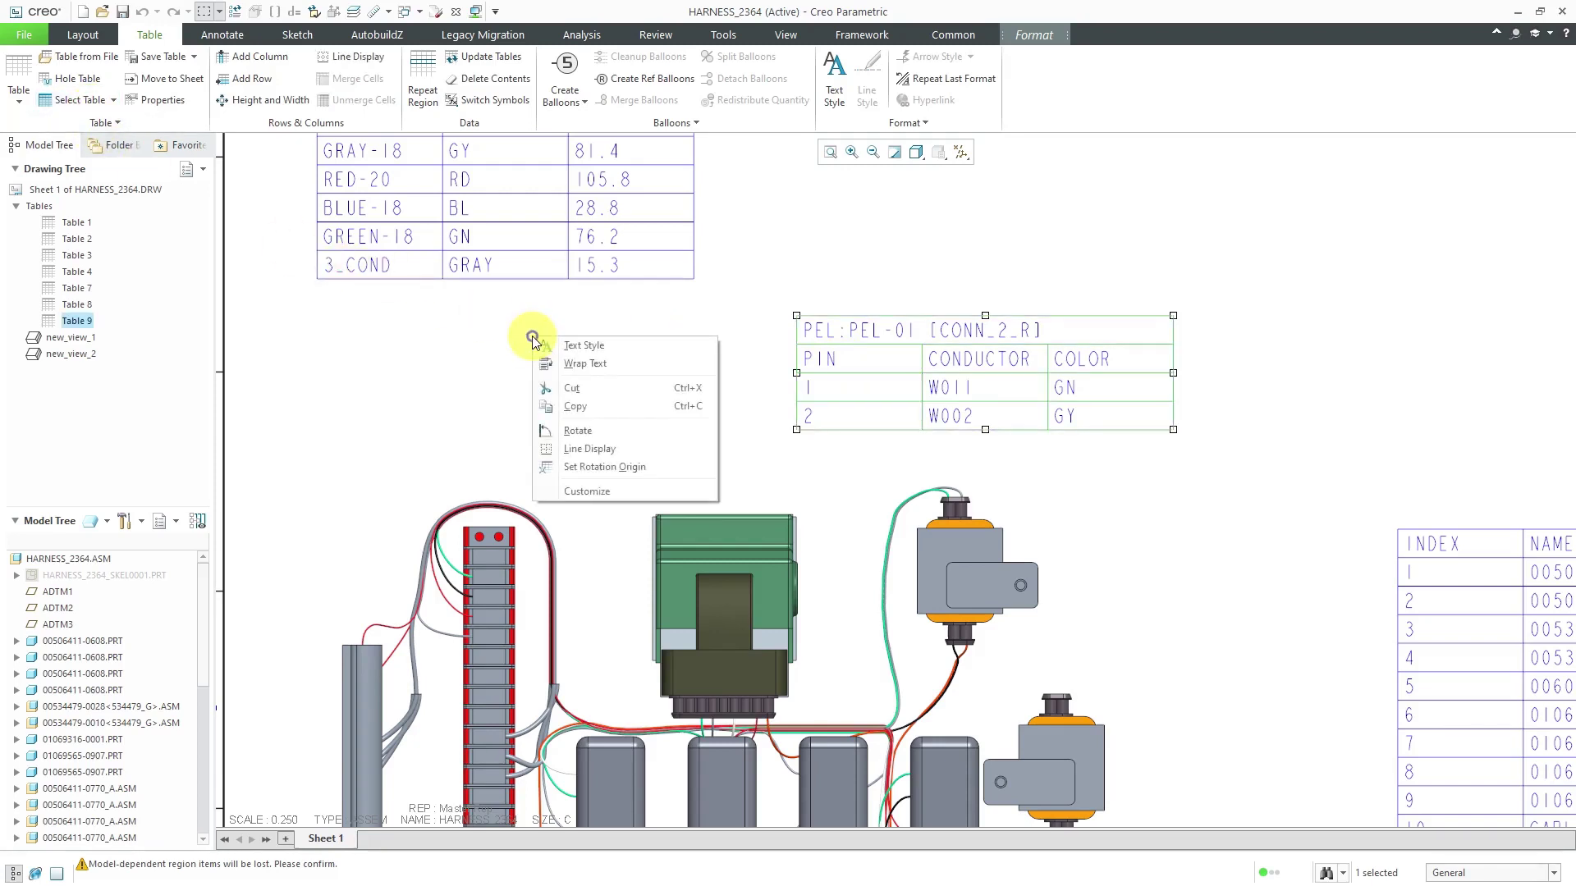
{"action": "left_click", "coordinate": [578, 408]}
{"action": "right_click", "coordinate": [575, 343]}
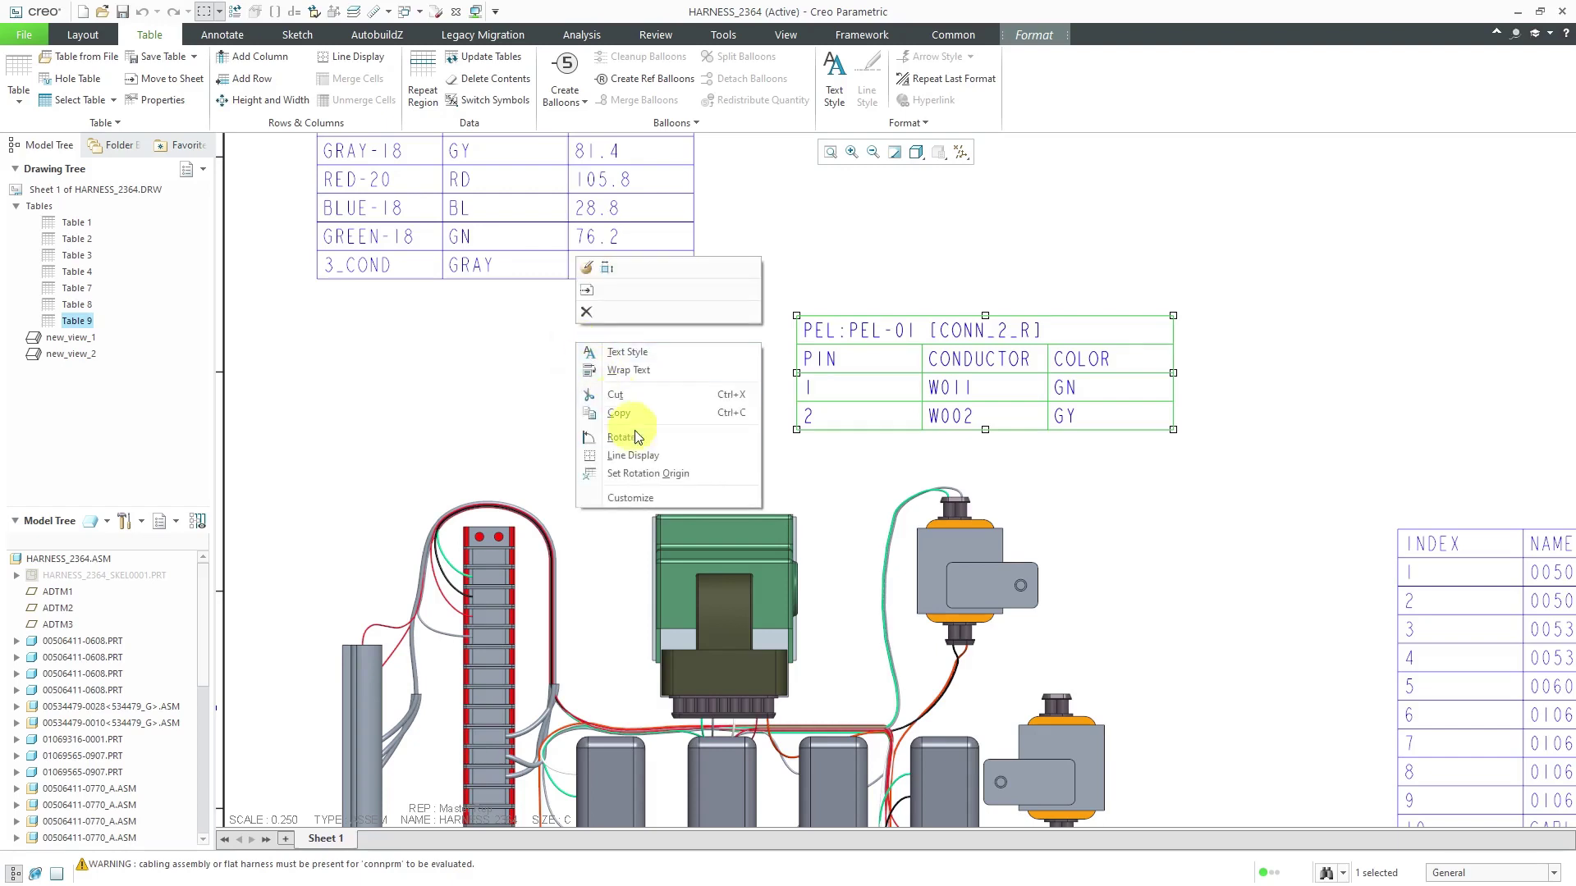
{"action": "left_click", "coordinate": [329, 376]}
{"action": "left_click", "coordinate": [329, 377]}
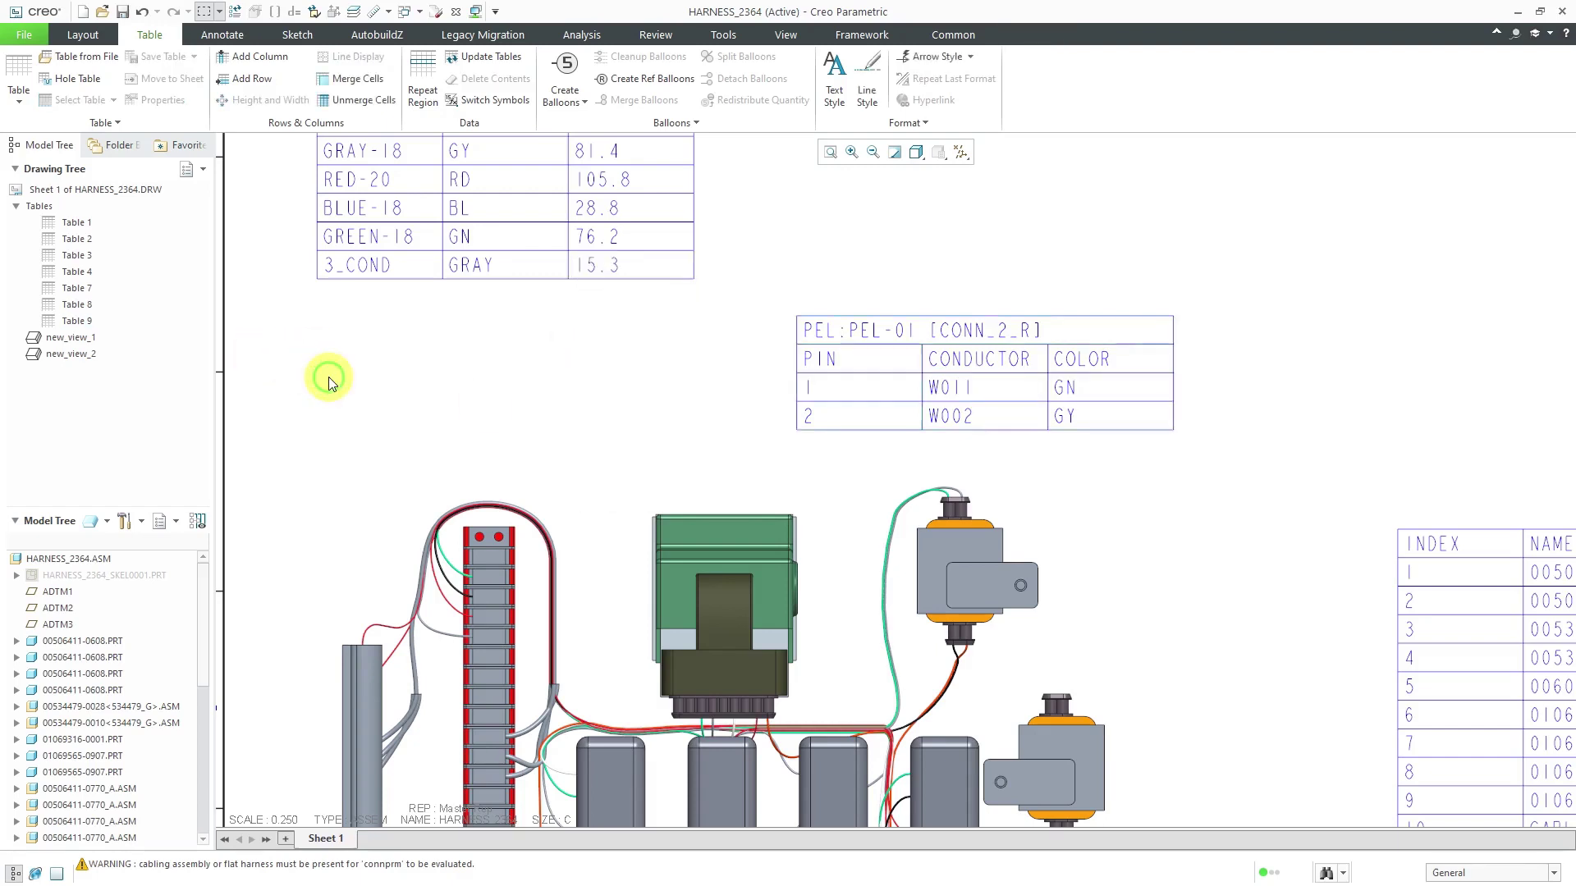
{"action": "right_click", "coordinate": [448, 367]}
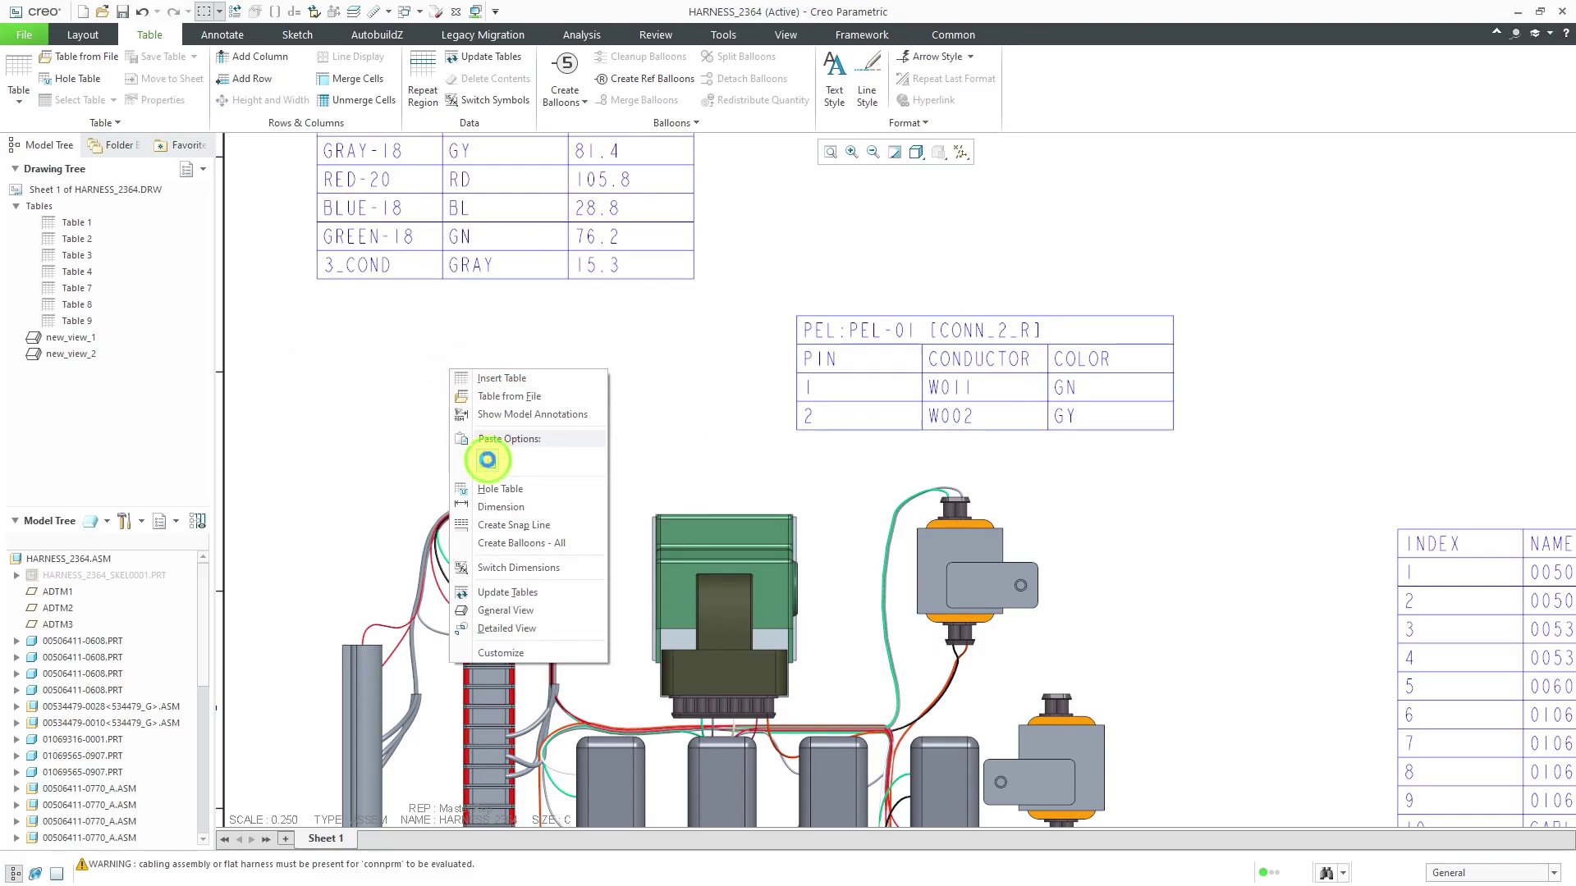
{"action": "left_click", "coordinate": [488, 461]}
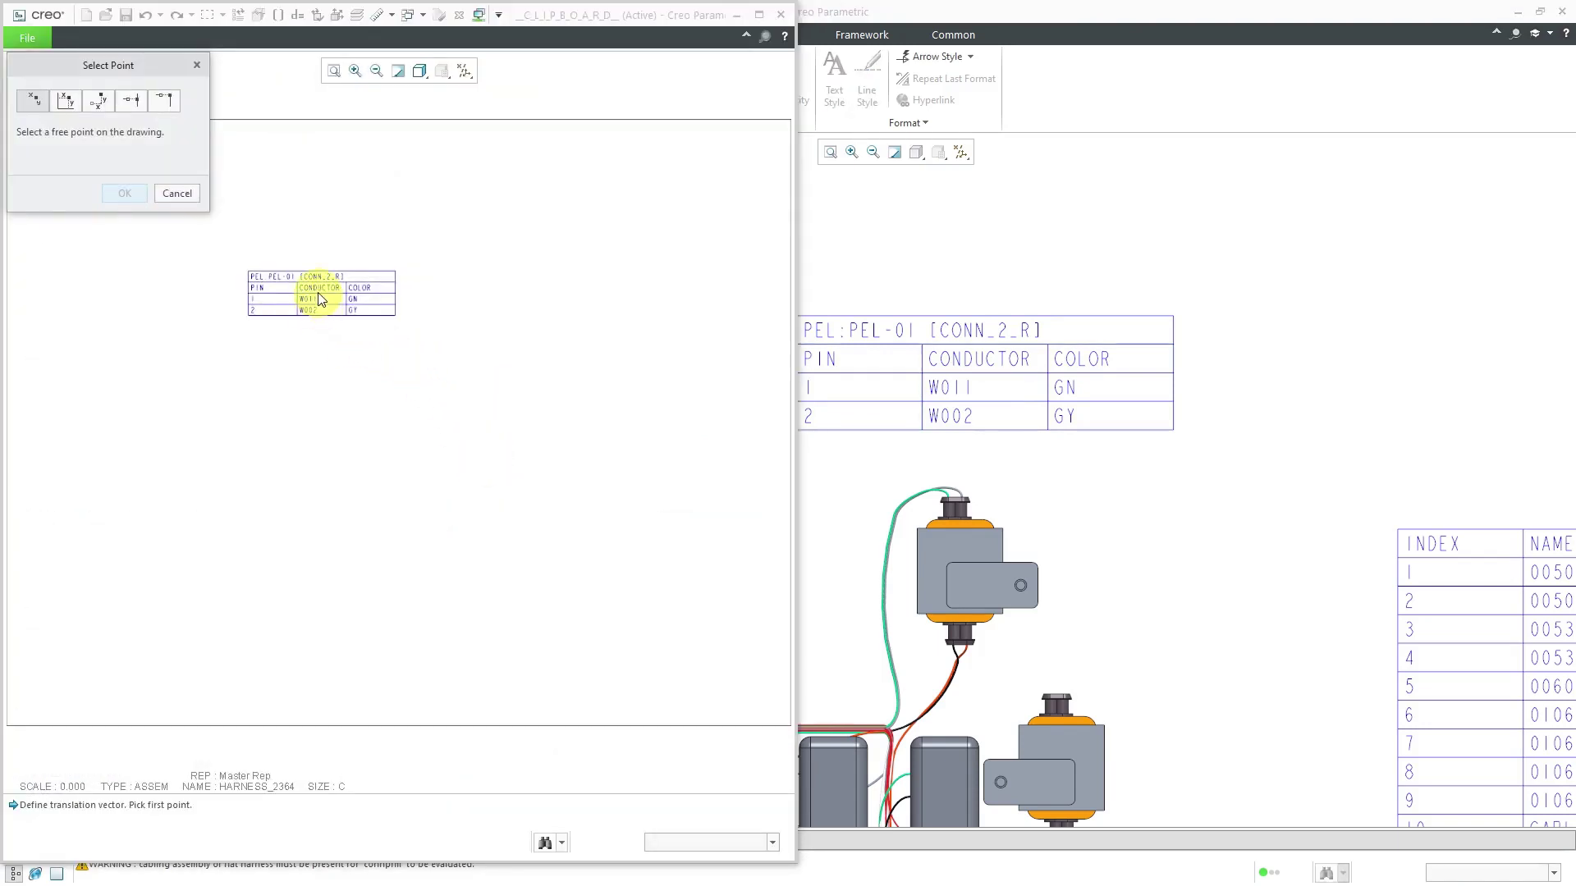
{"action": "left_click", "coordinate": [320, 299]}
{"action": "left_click", "coordinate": [412, 400]}
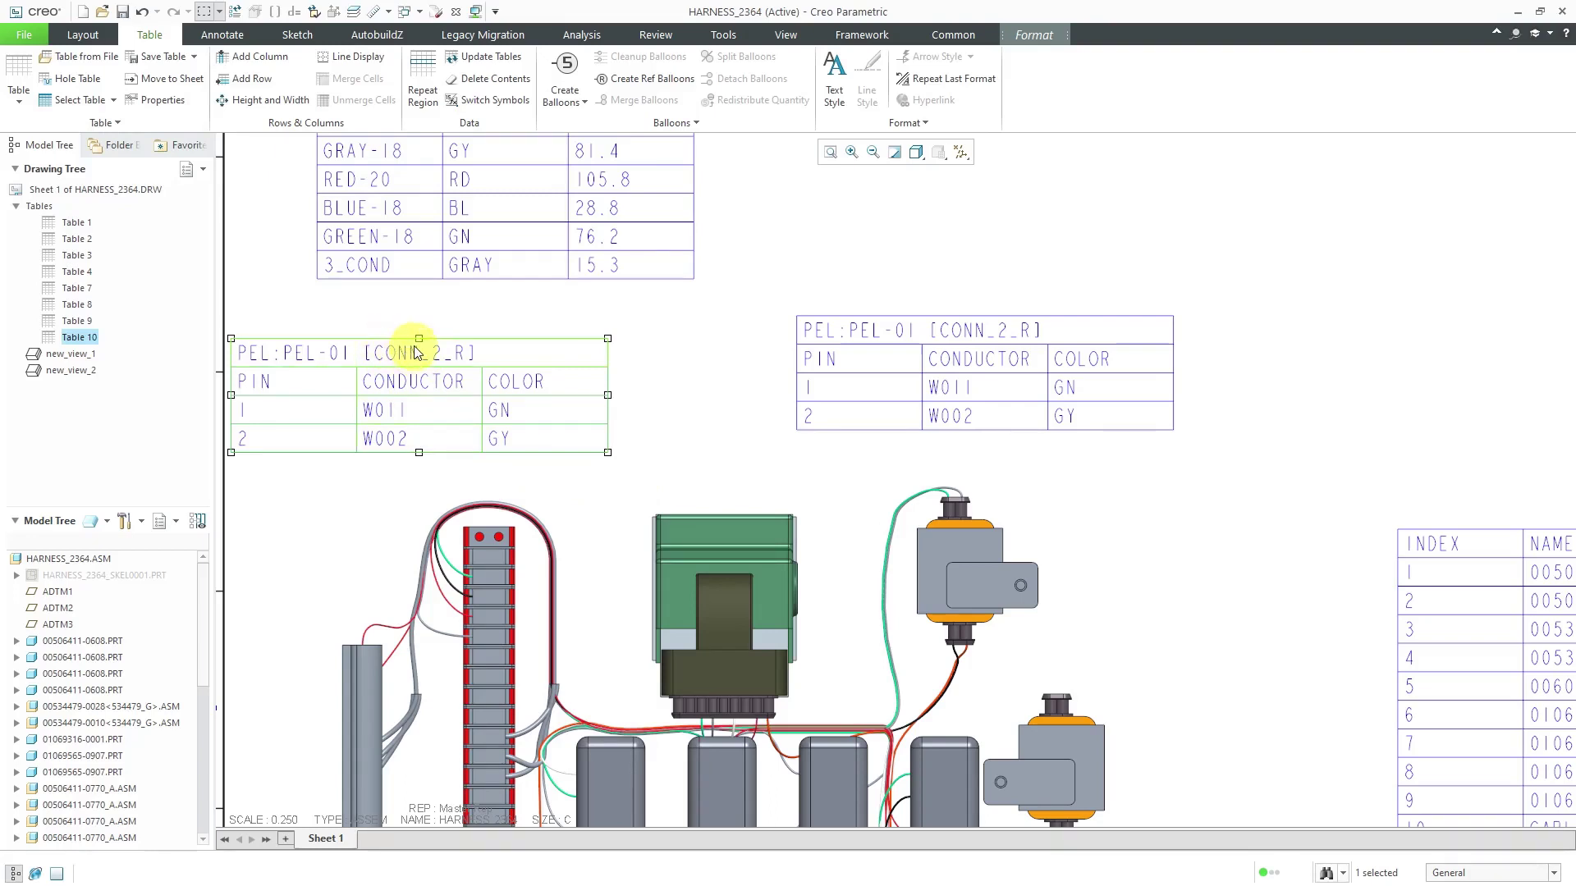
Move the pasted connector table to the right, into the gap between the sheet border and the original connector table.
{"action": "left_click", "coordinate": [476, 324]}
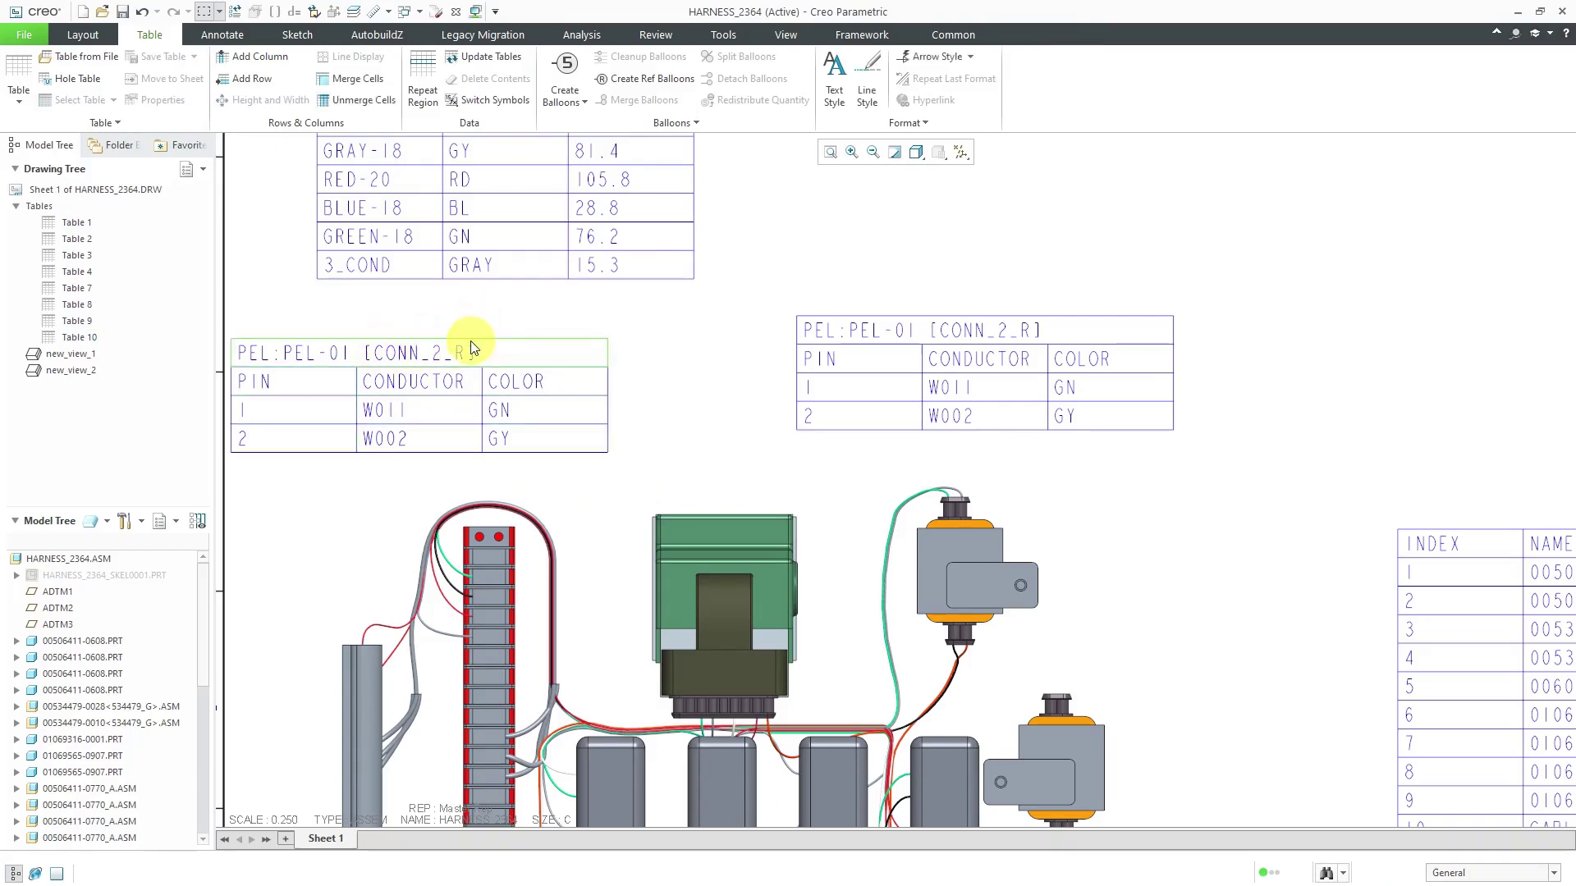
{"action": "left_click", "coordinate": [473, 347]}
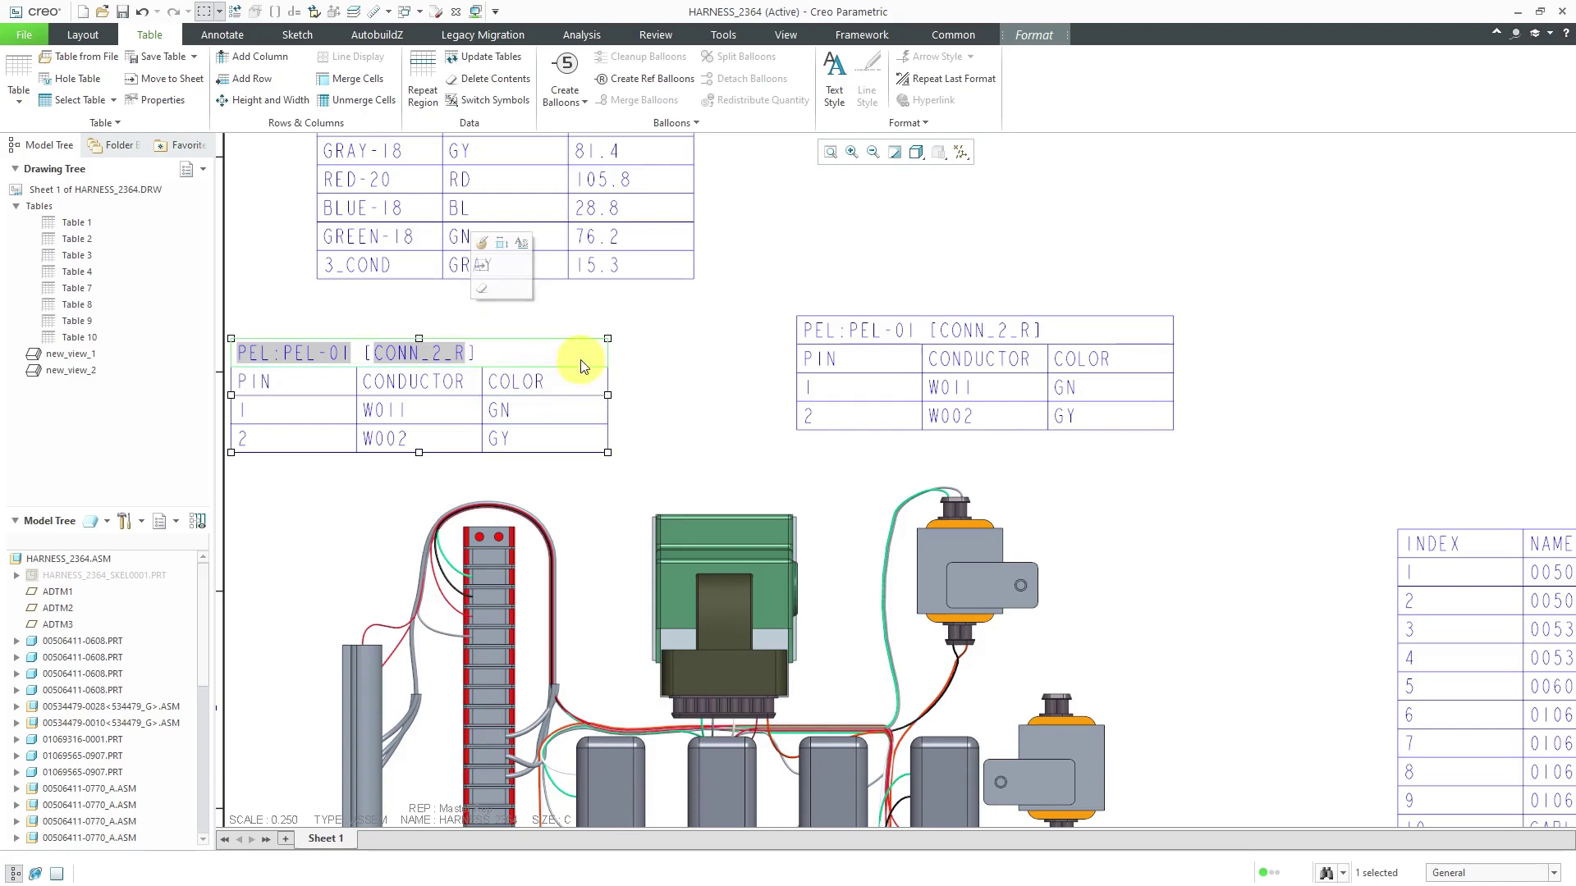
{"action": "left_click_drag", "start_coordinate": [607, 339], "coordinate": [726, 340]}
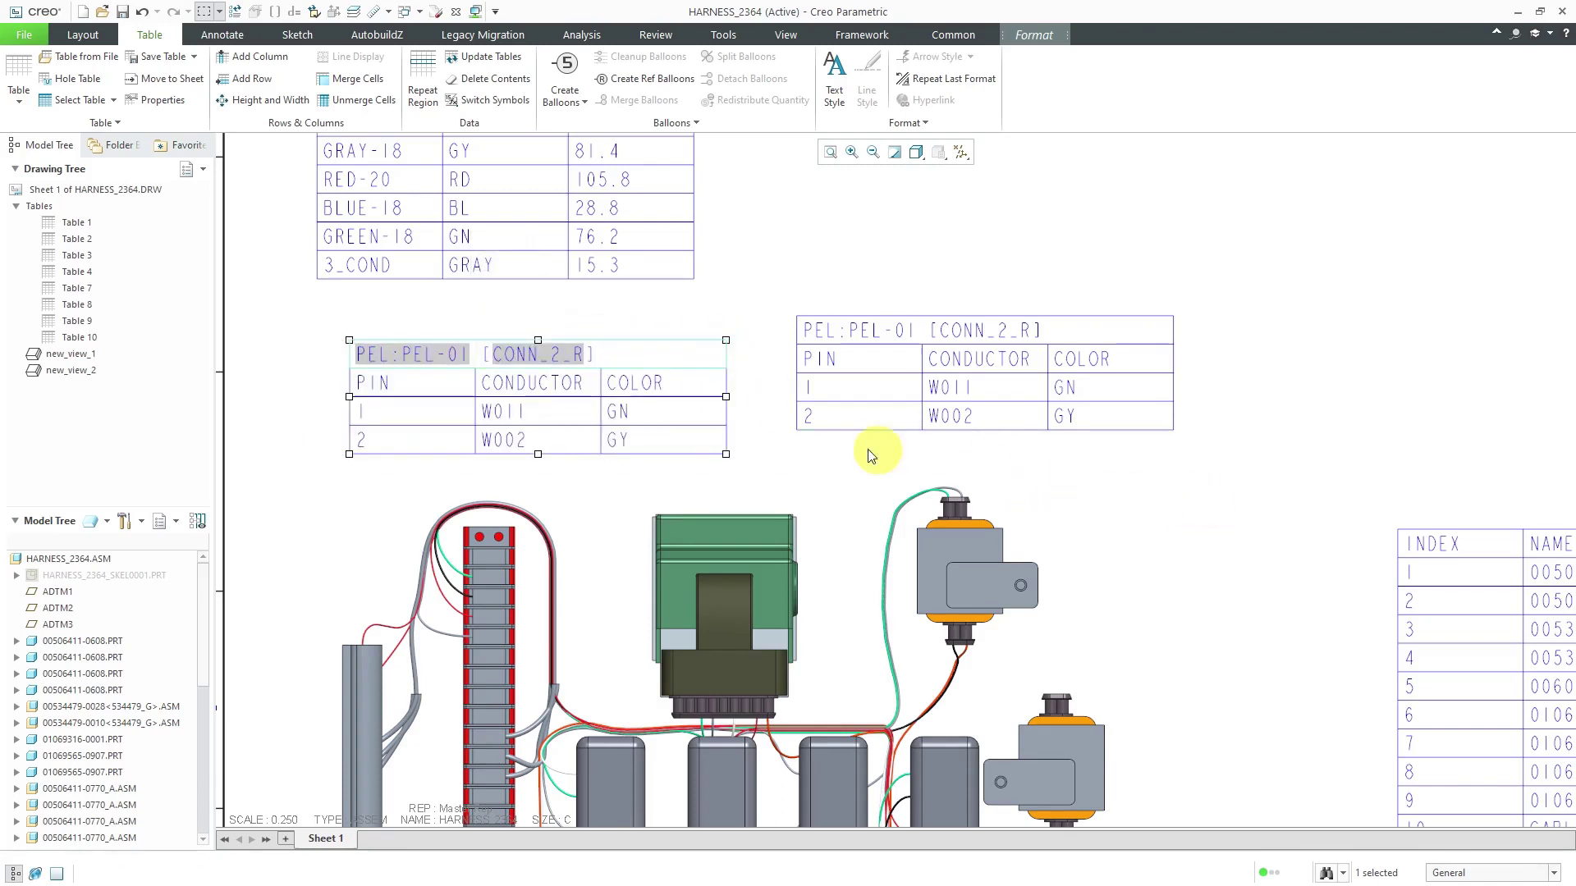
{"action": "left_click", "coordinate": [288, 332]}
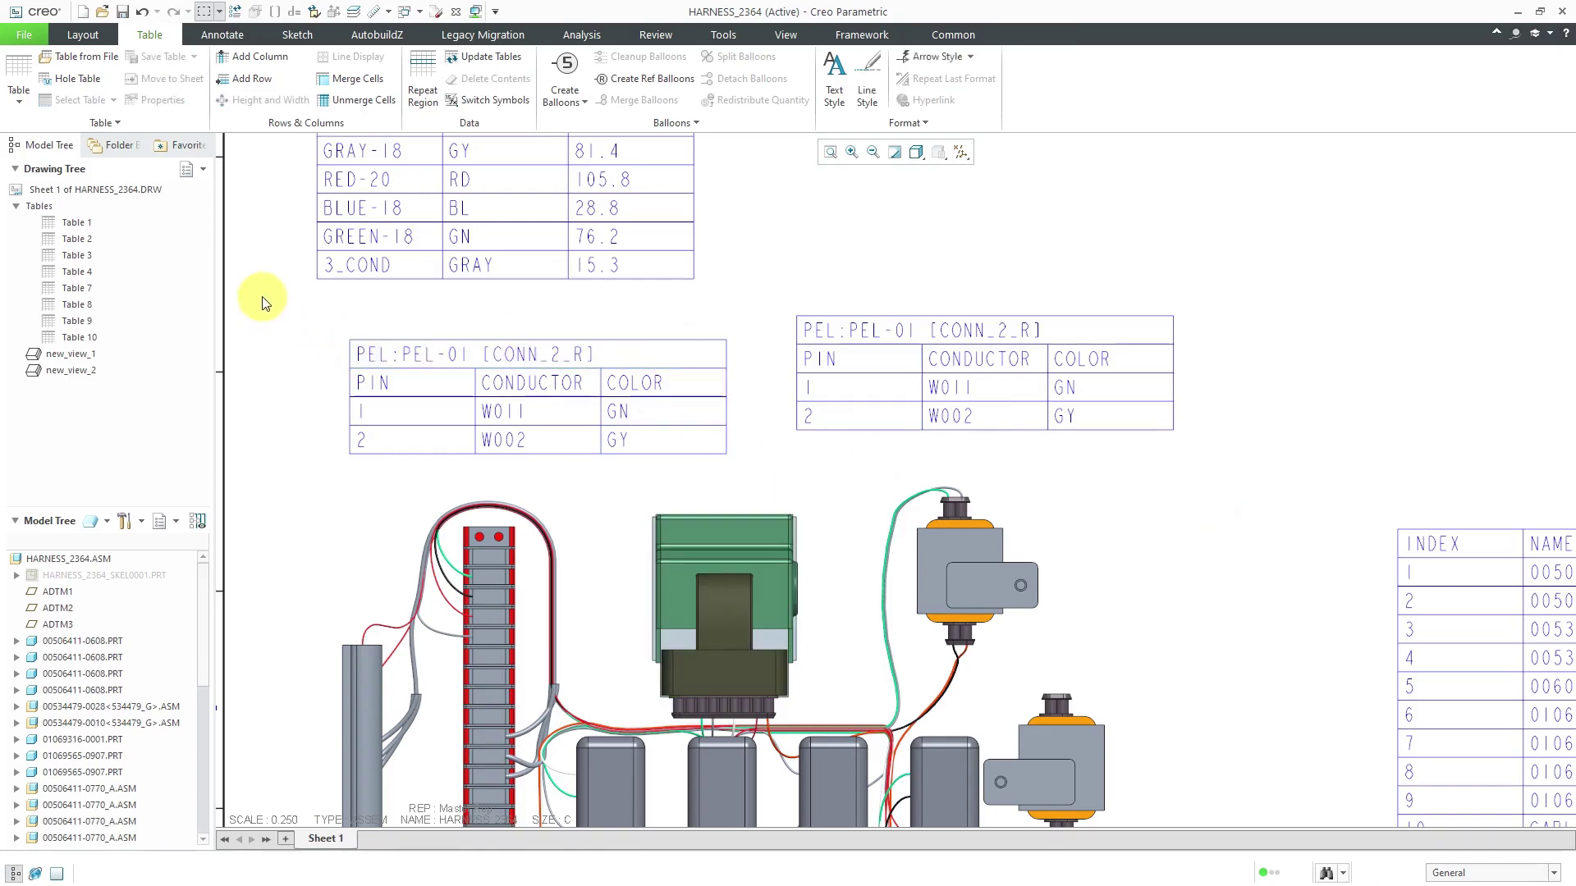
Reassign the copied table's title region to the wide multi-pin connector at the base of the green component.
{"action": "left_click", "coordinate": [439, 91]}
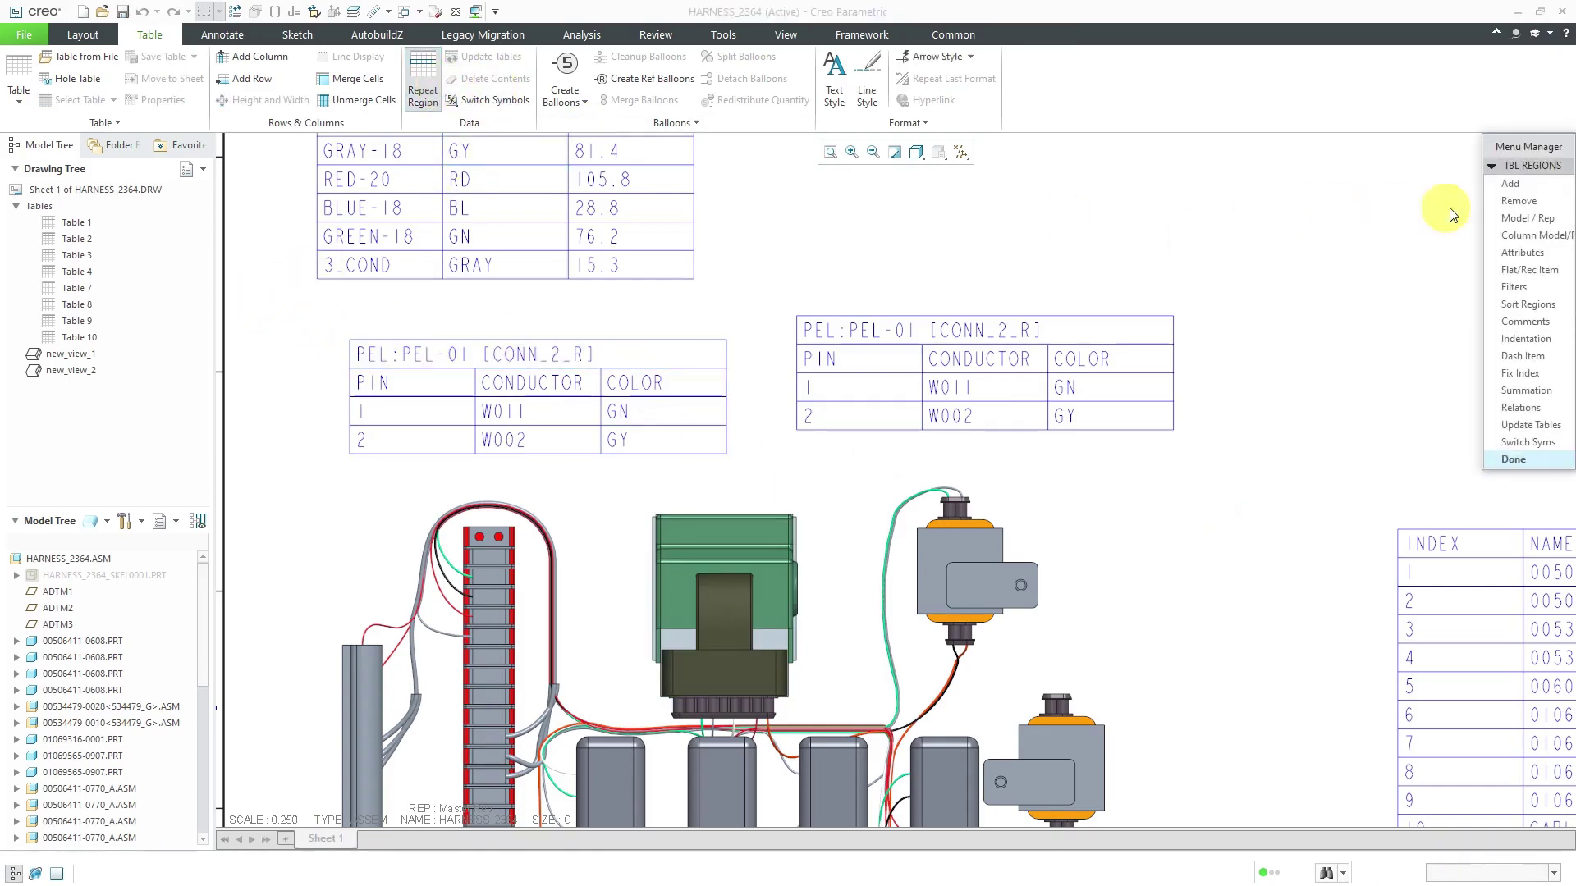
{"action": "left_click", "coordinate": [1531, 218]}
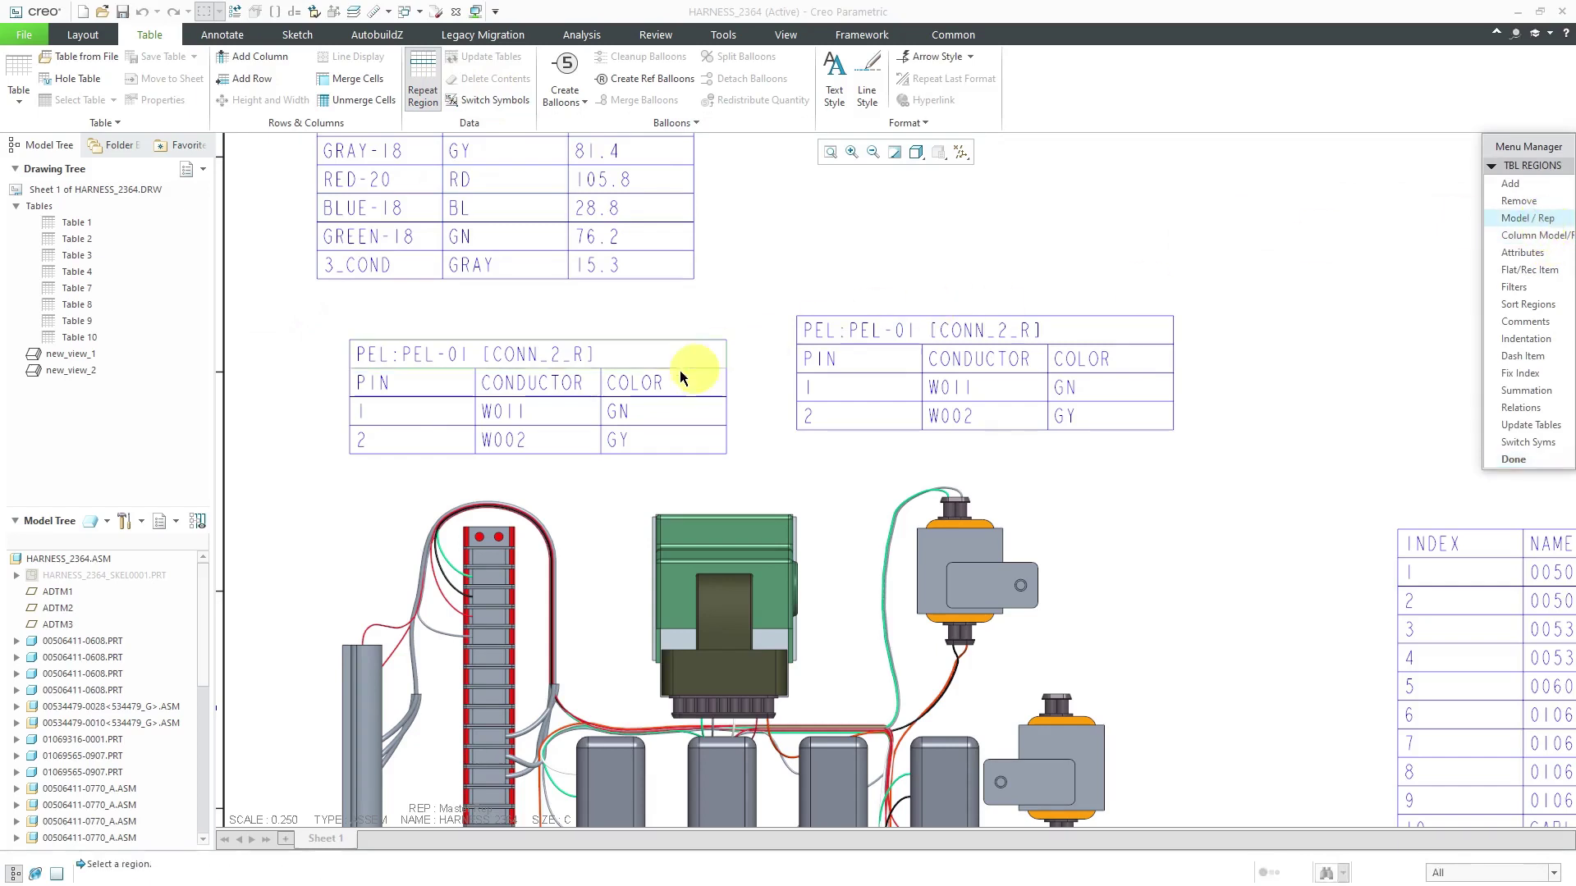
{"action": "left_click", "coordinate": [614, 360]}
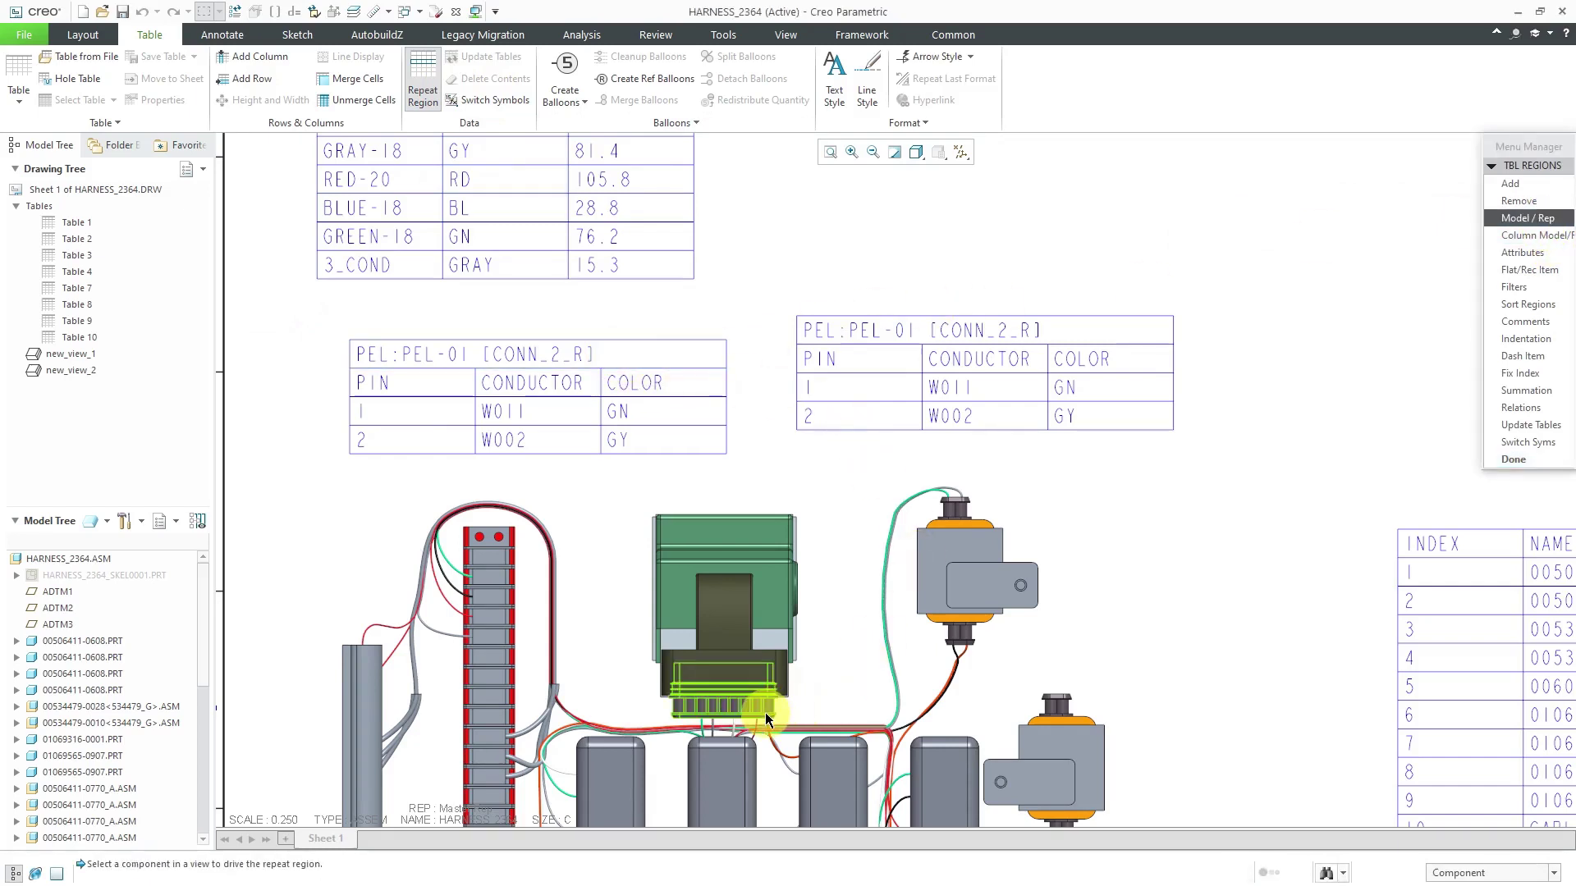
{"action": "left_click", "coordinate": [765, 712]}
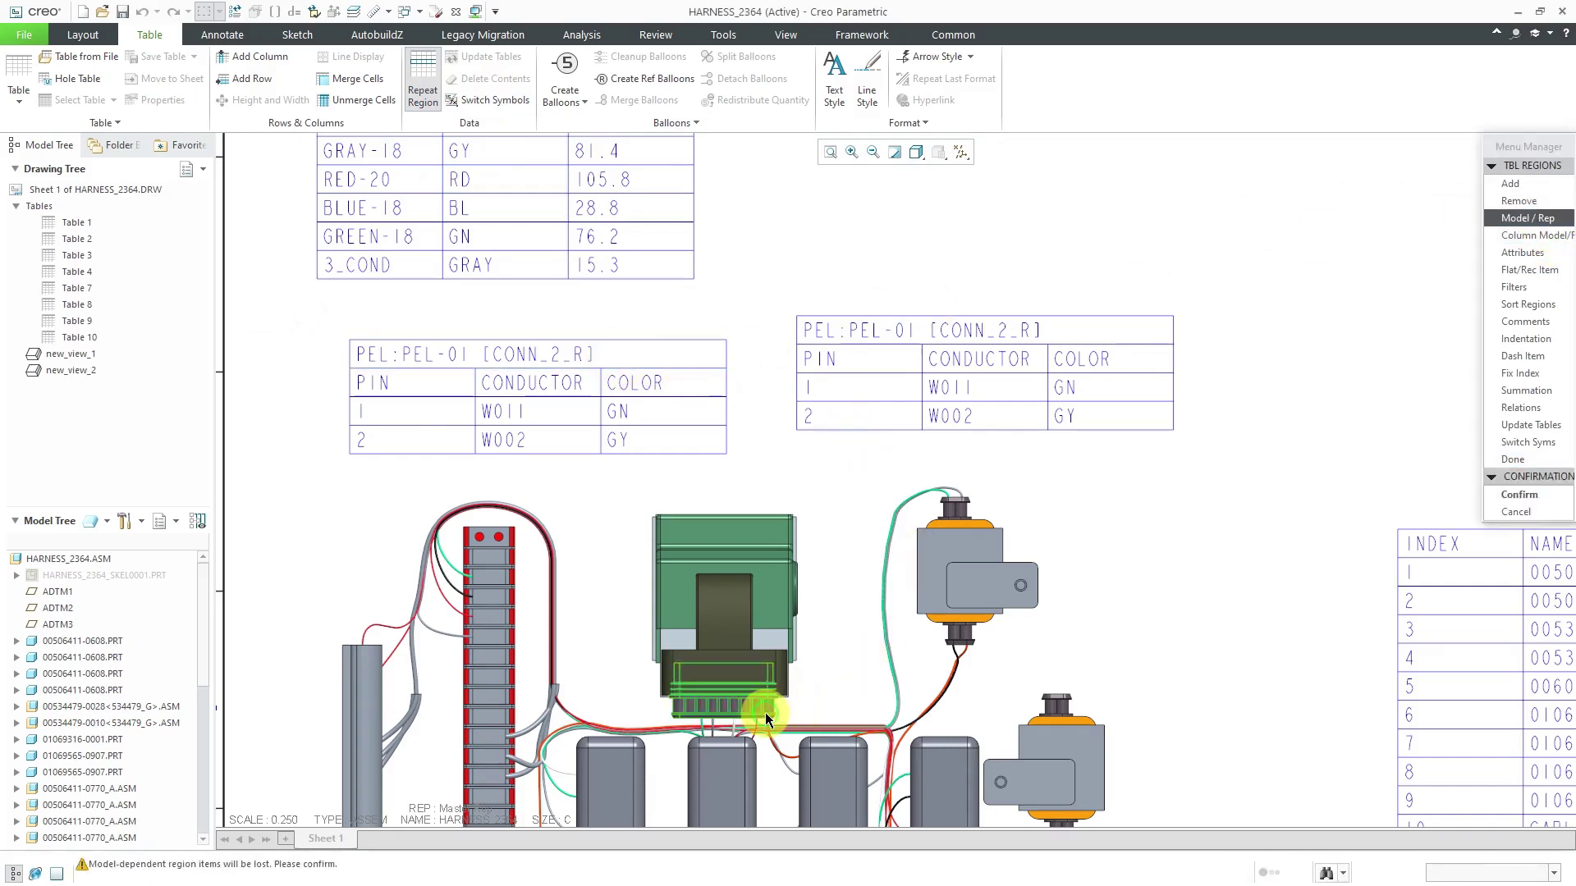
{"action": "left_click", "coordinate": [1518, 494]}
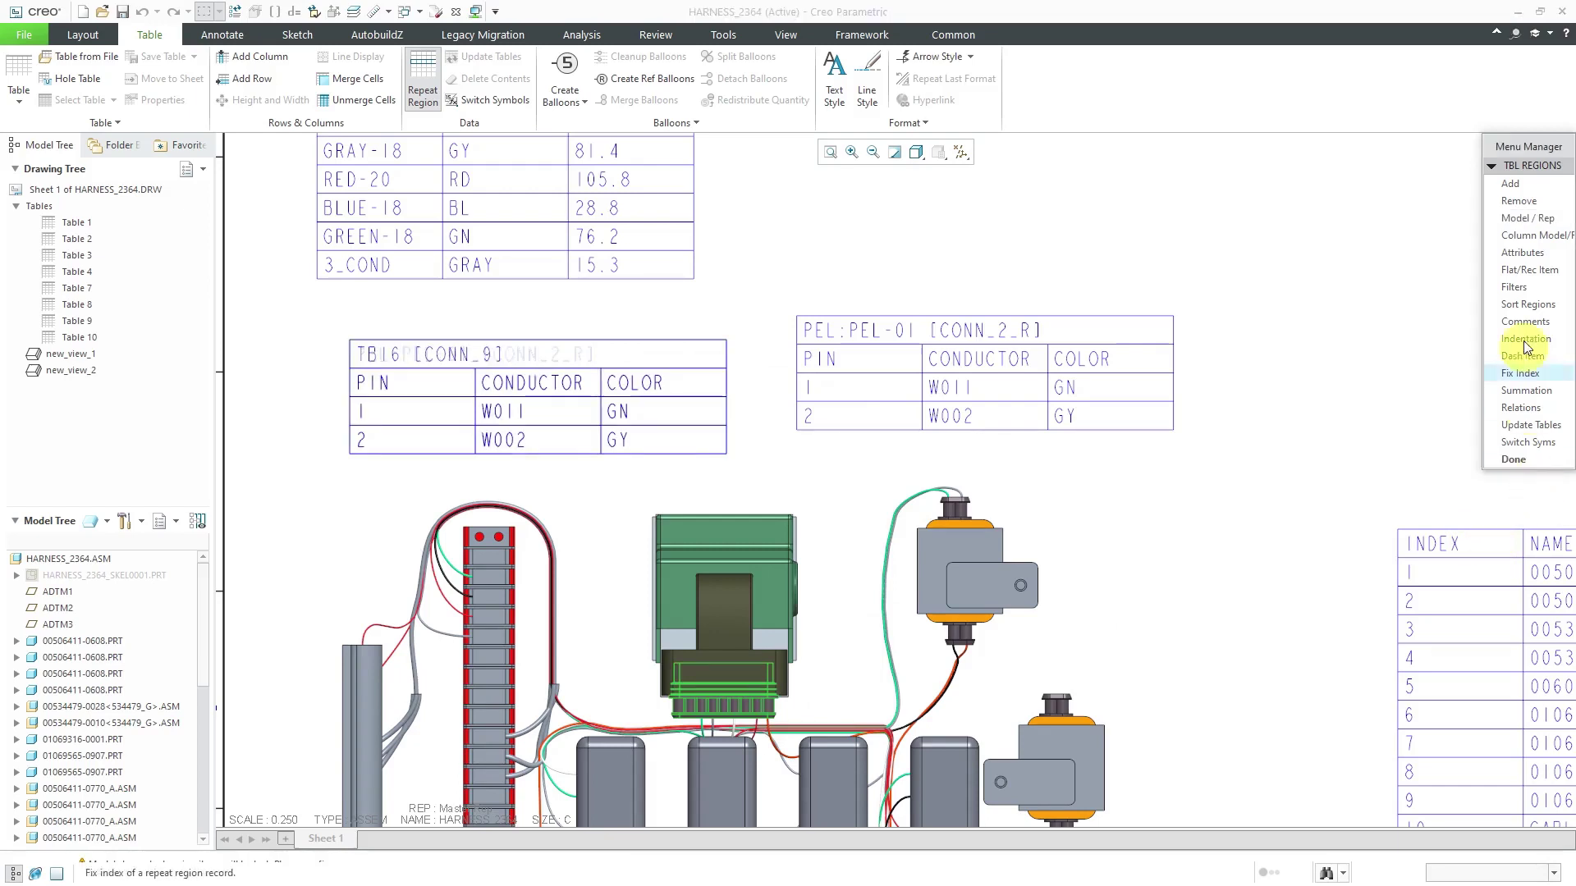
Reassign the copied table's pin, conductor and color repeat region to the same multi-pin connector under the green component.
{"action": "left_click", "coordinate": [1528, 218]}
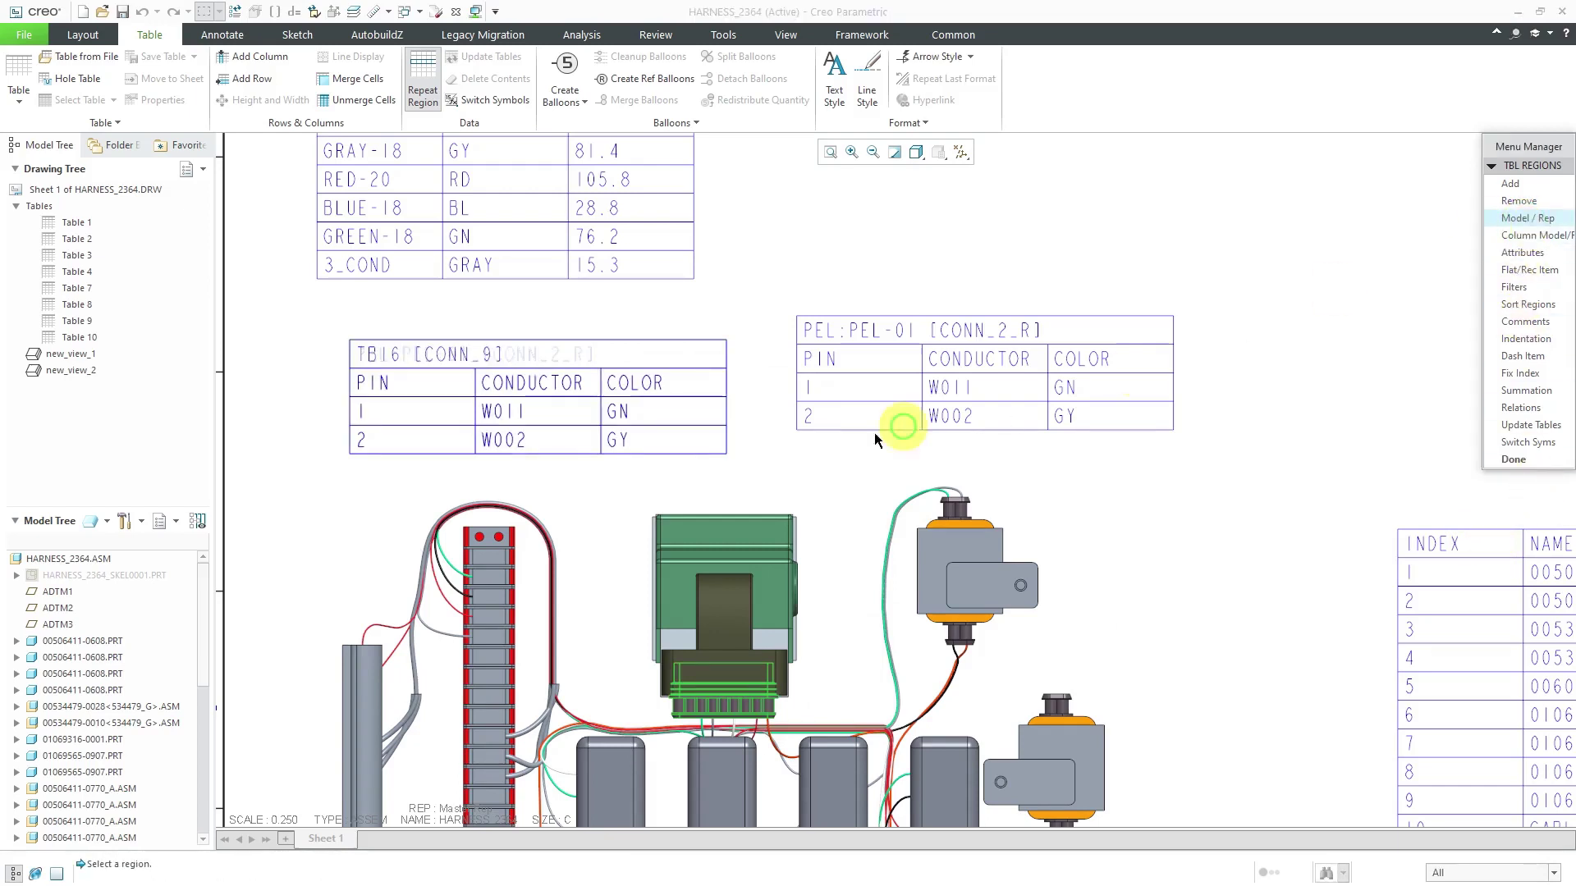
{"action": "left_click", "coordinate": [677, 434]}
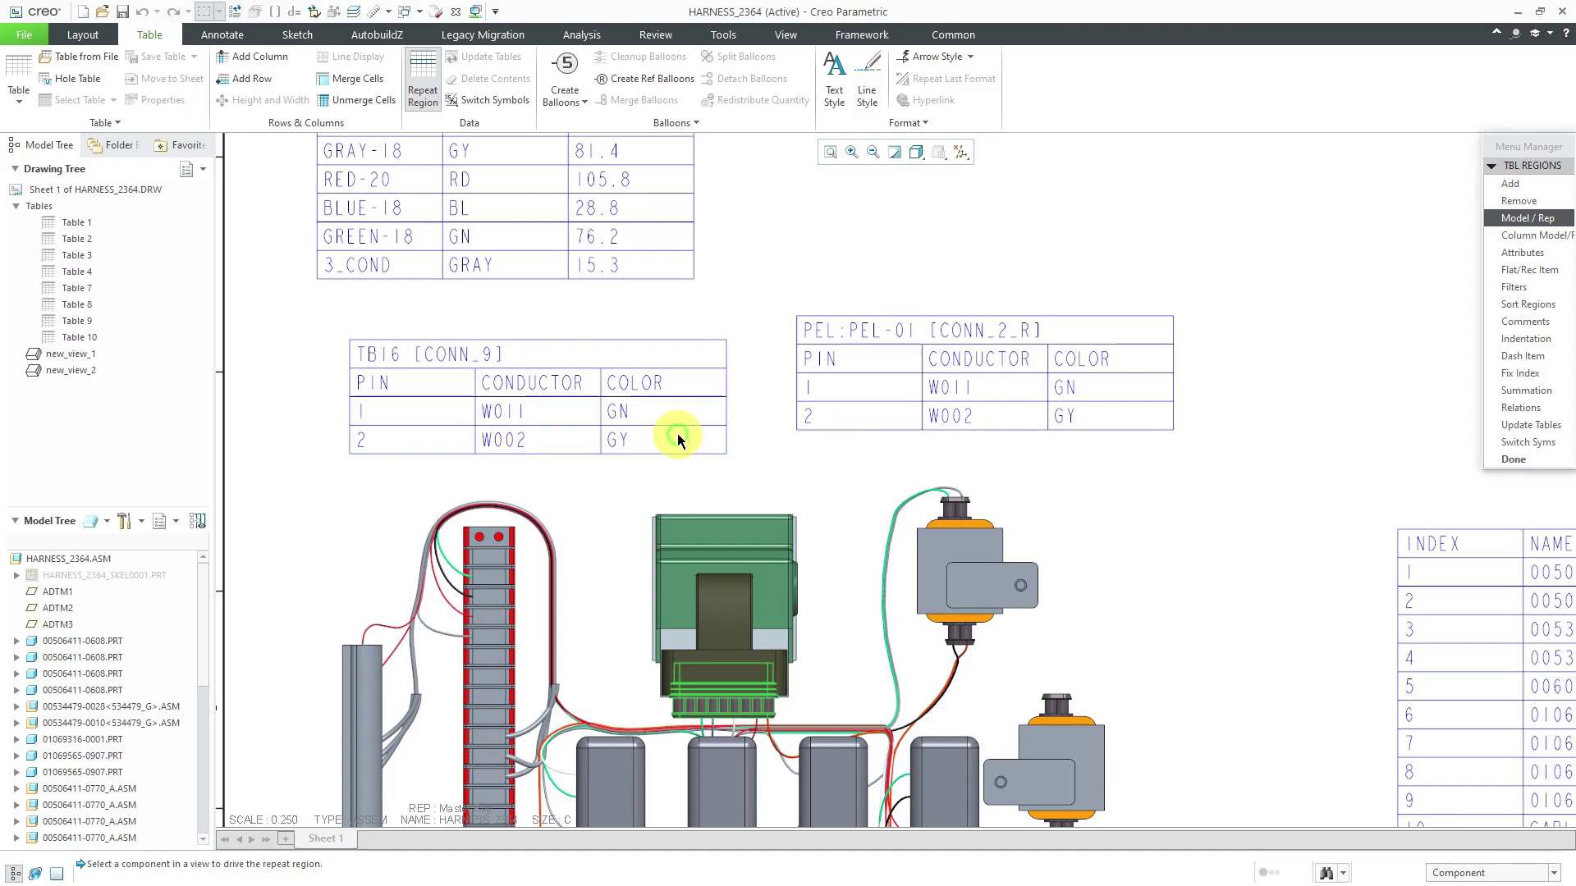
{"action": "left_click", "coordinate": [736, 707]}
{"action": "left_click", "coordinate": [1519, 494]}
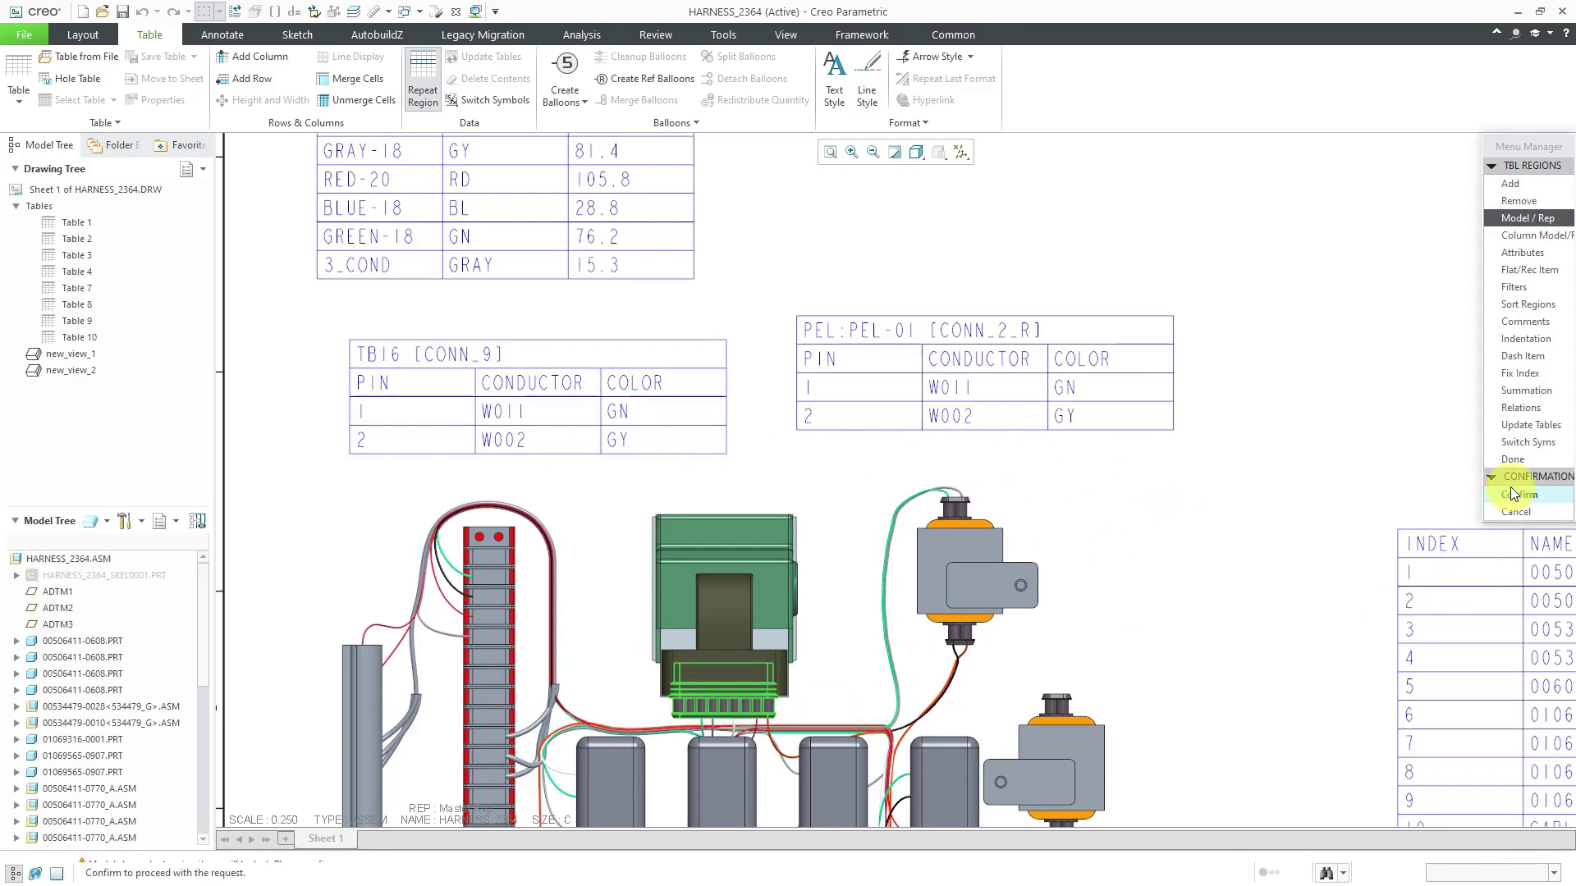
Finish the repeat region reassignment and move the wire spool table across the sheet to the space beside the small isometric view.
{"action": "scroll", "coordinate": [883, 300], "scroll_direction": "down", "scroll_amount": 3}
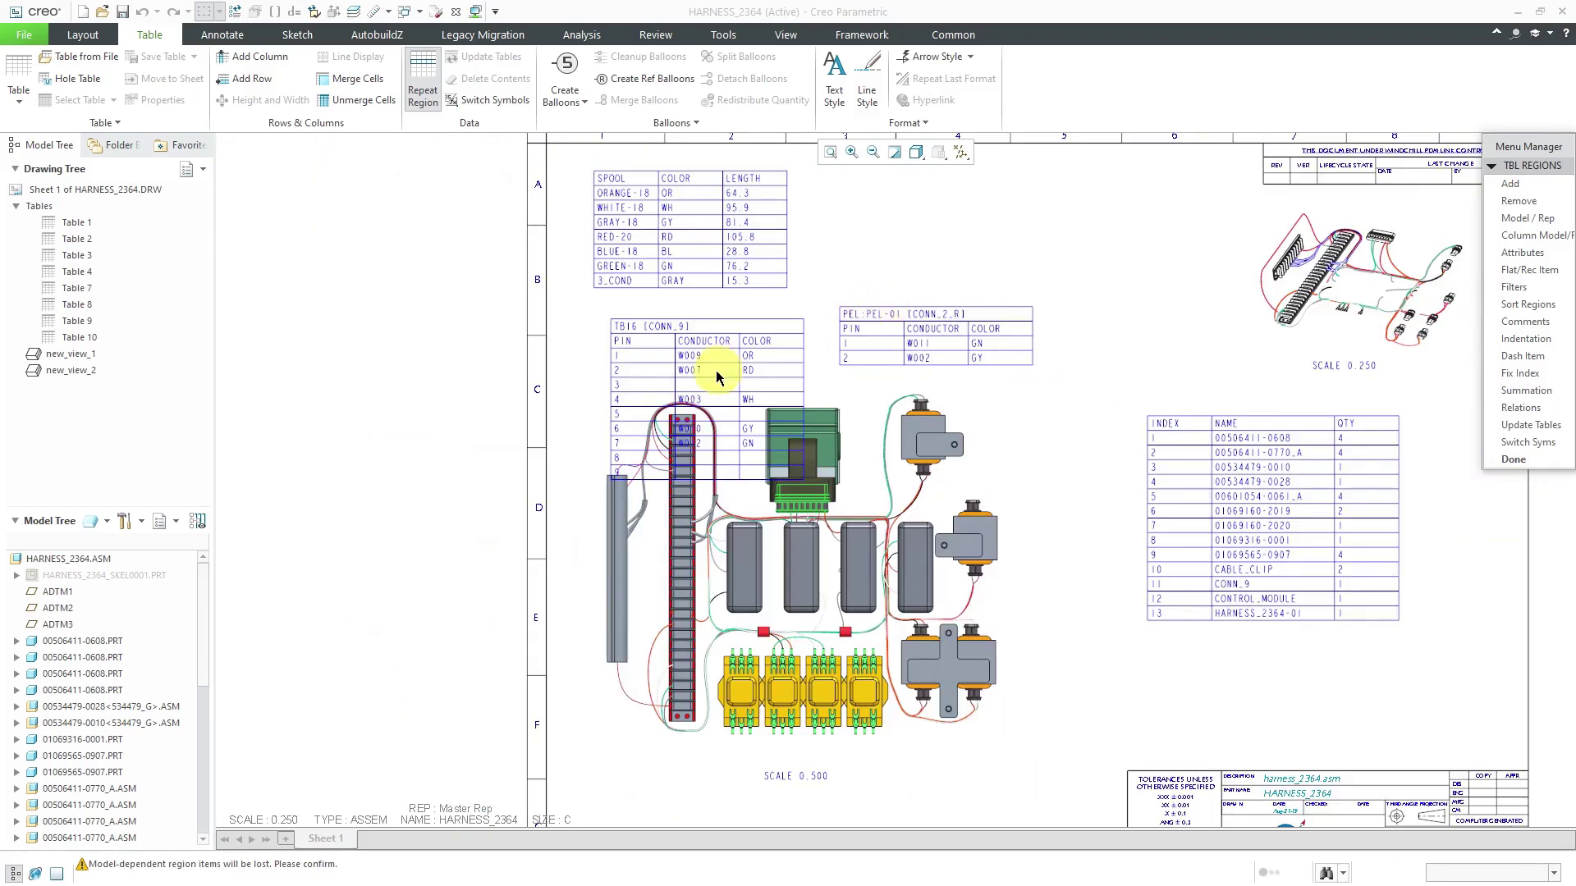
{"action": "left_click", "coordinate": [1515, 459]}
{"action": "left_click", "coordinate": [778, 257]}
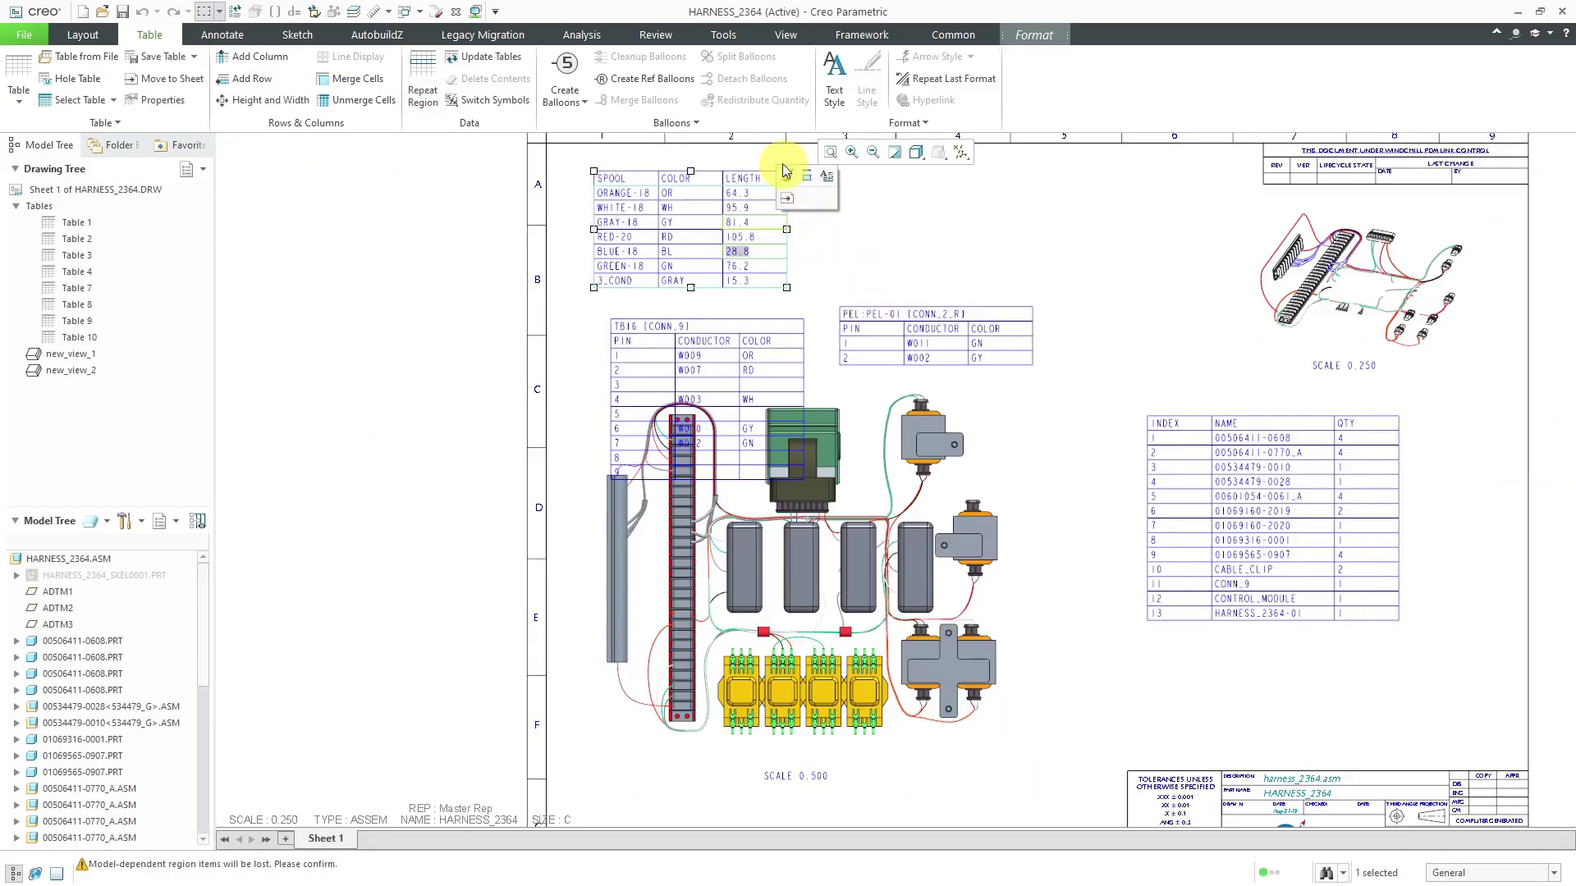
{"action": "left_click_drag", "start_coordinate": [603, 178], "coordinate": [1028, 167]}
Move the TB16 connector table up into the free space above the harness view so it clears the components.
{"action": "left_click", "coordinate": [690, 356]}
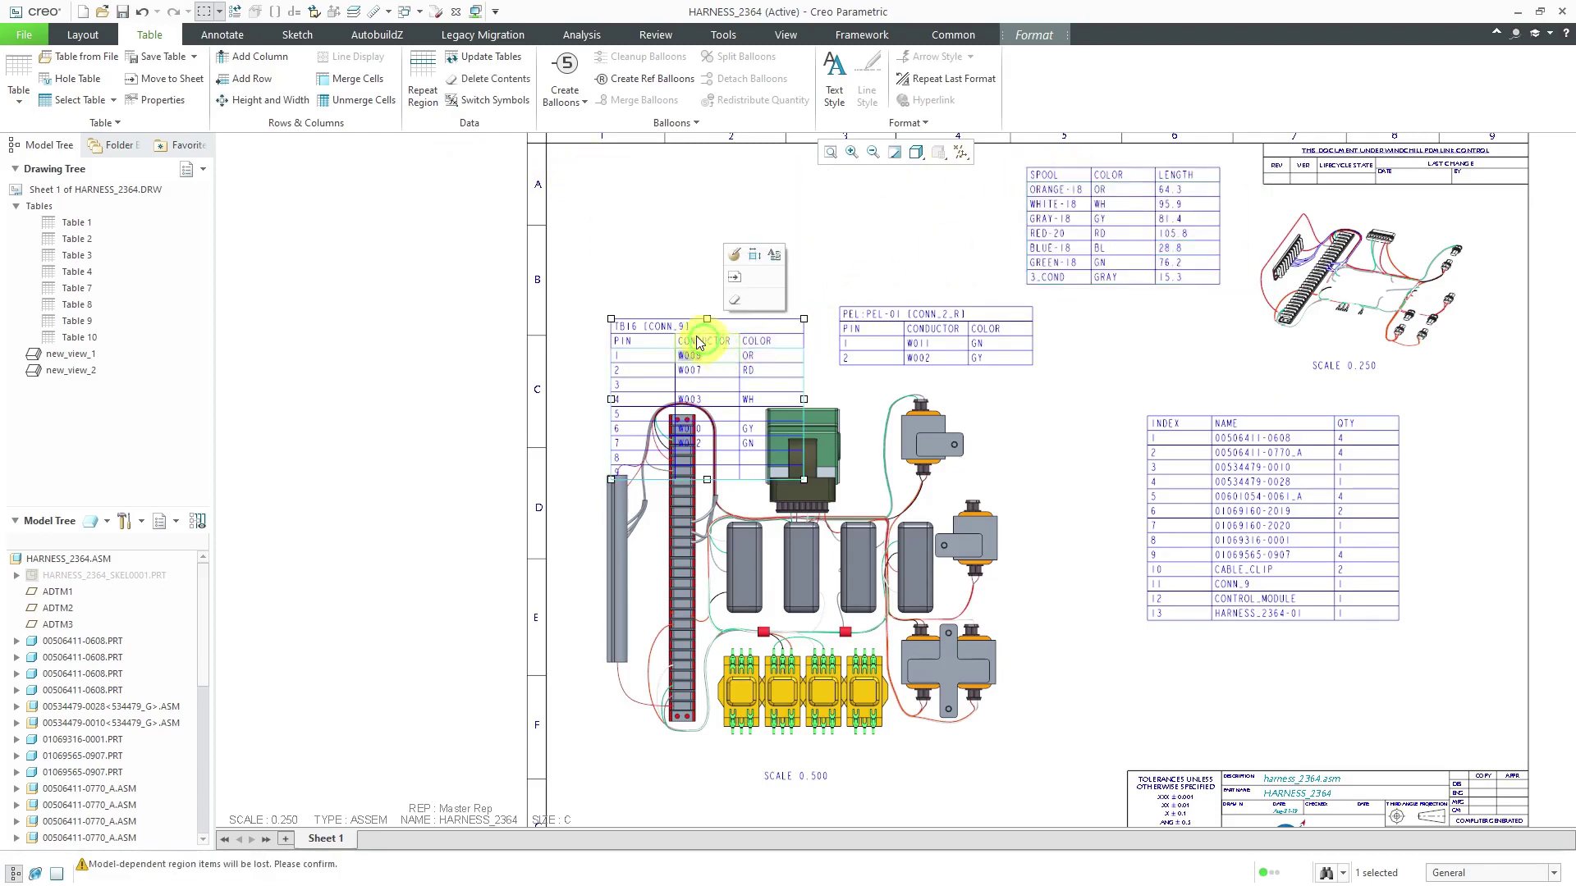
{"action": "left_click_drag", "start_coordinate": [608, 319], "coordinate": [593, 232]}
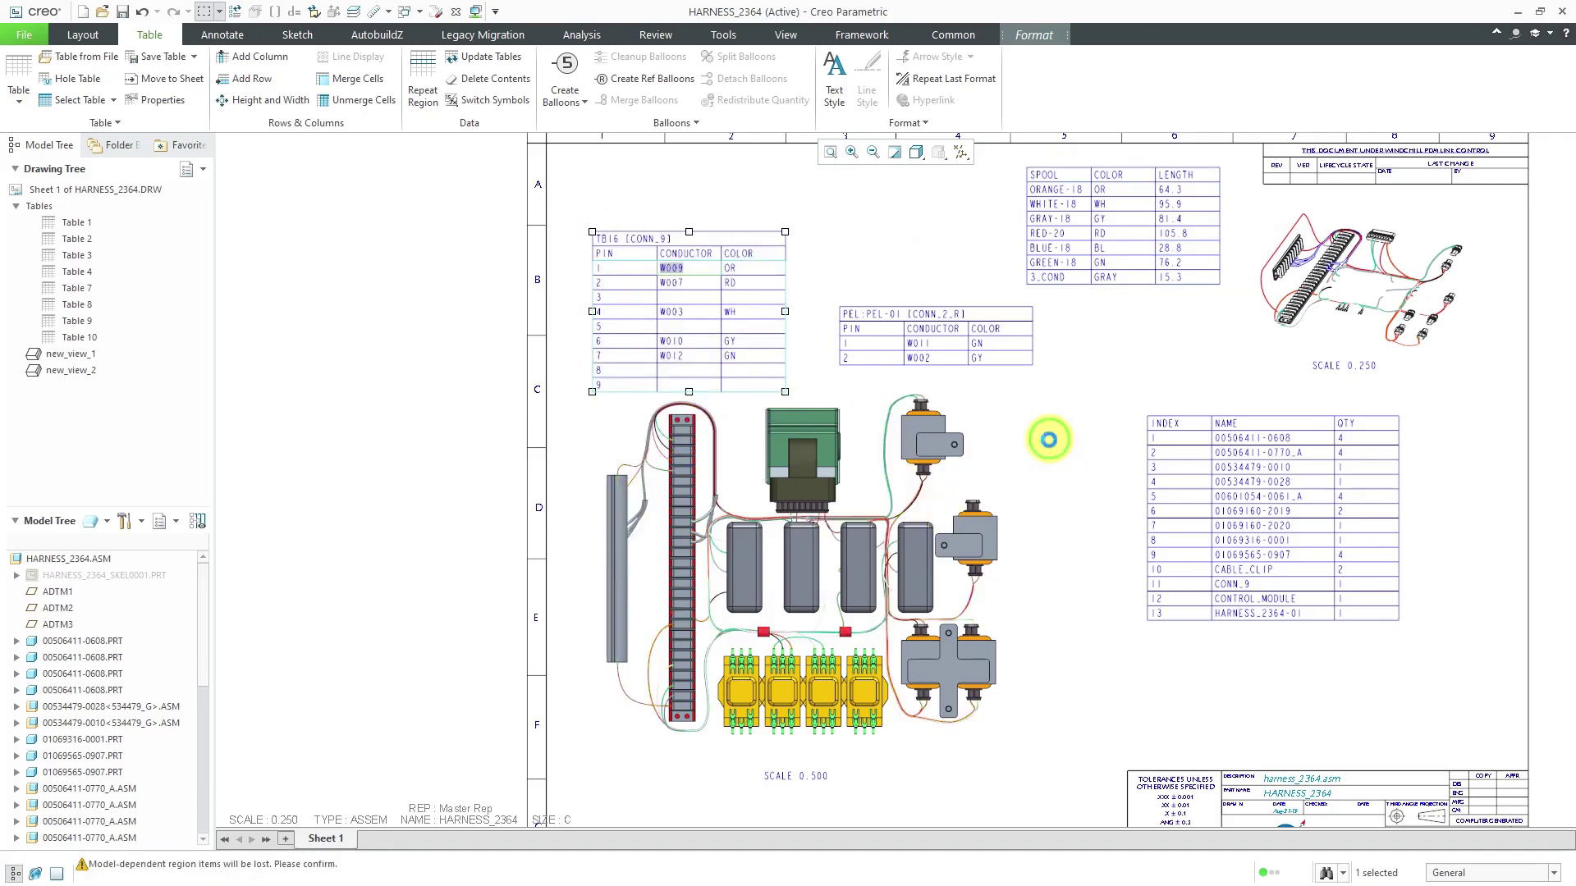
{"action": "left_click", "coordinate": [1049, 440]}
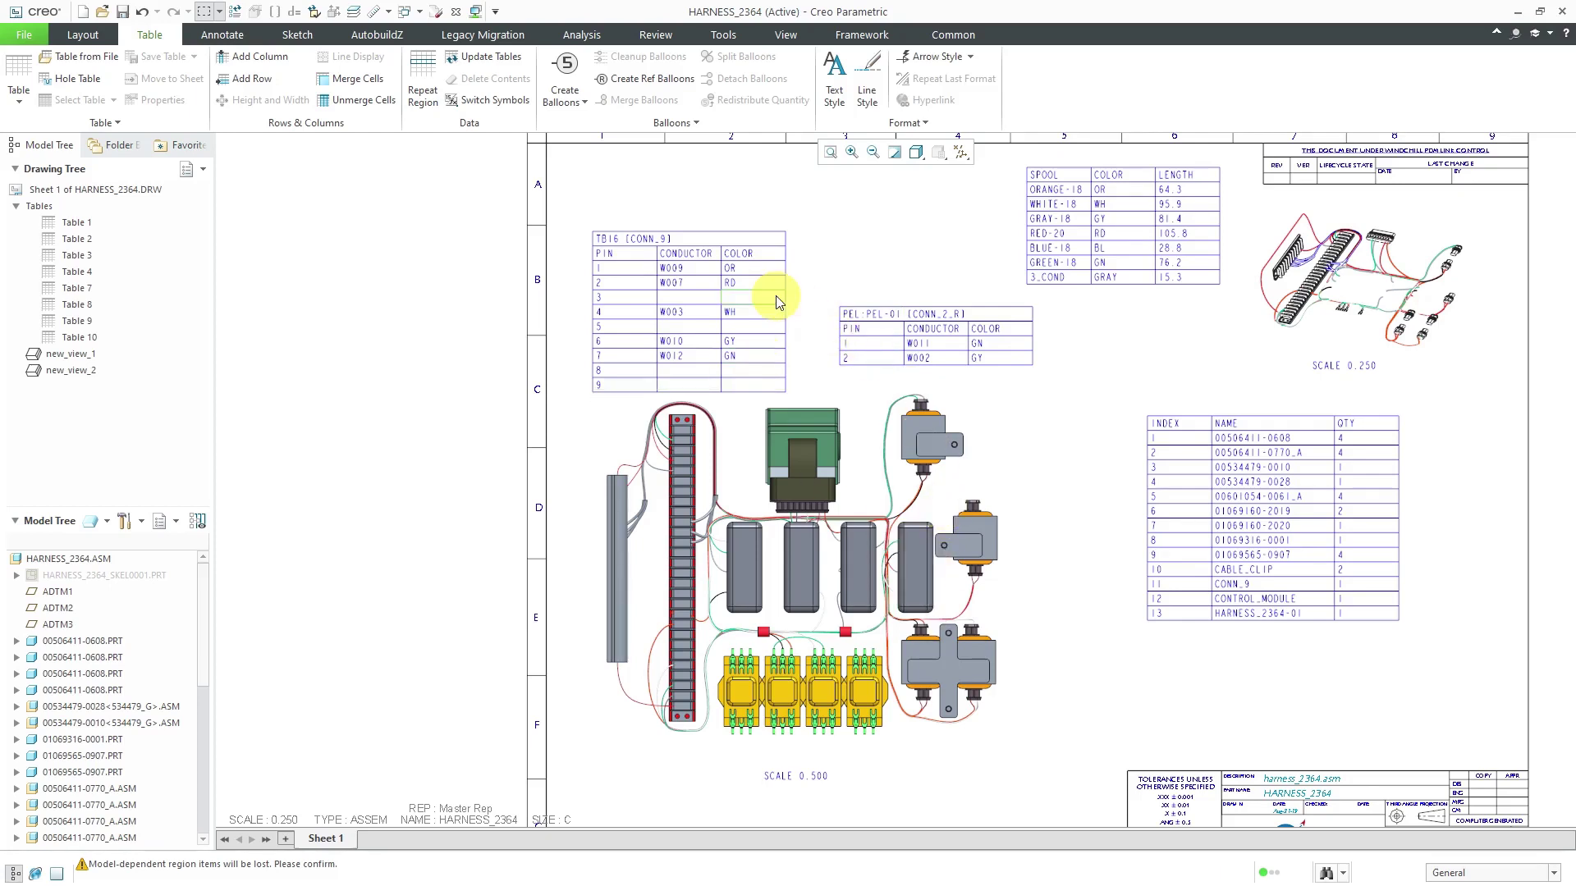
Examine the reference designators assigned to the harness components in the model tree's Designation column.
{"action": "scroll", "coordinate": [819, 323], "scroll_direction": "down", "scroll_amount": 1}
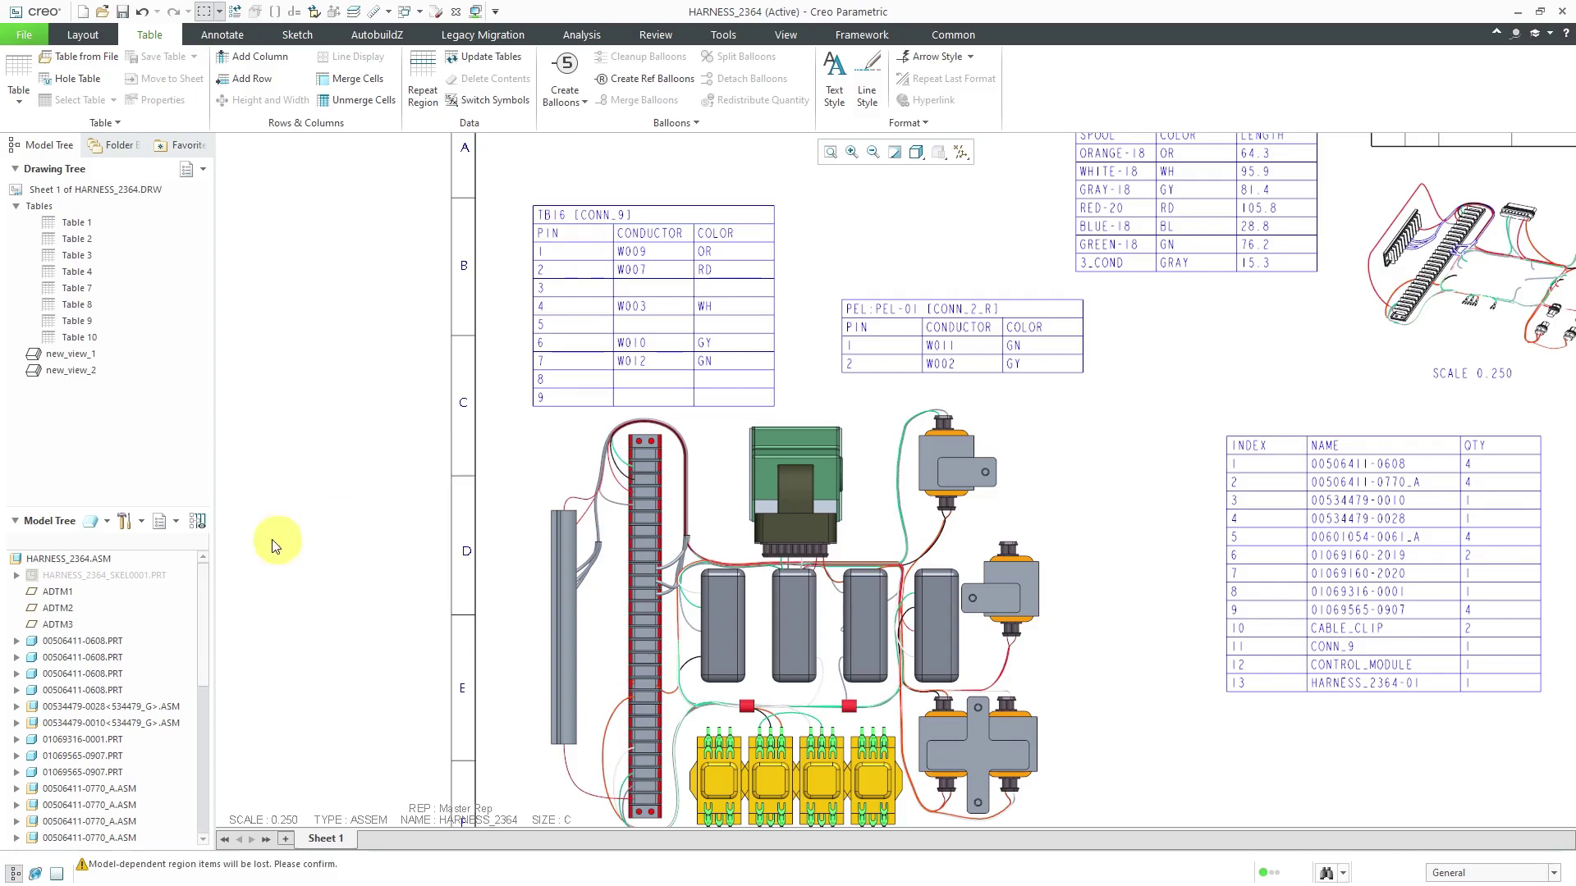
{"action": "left_click", "coordinate": [205, 525]}
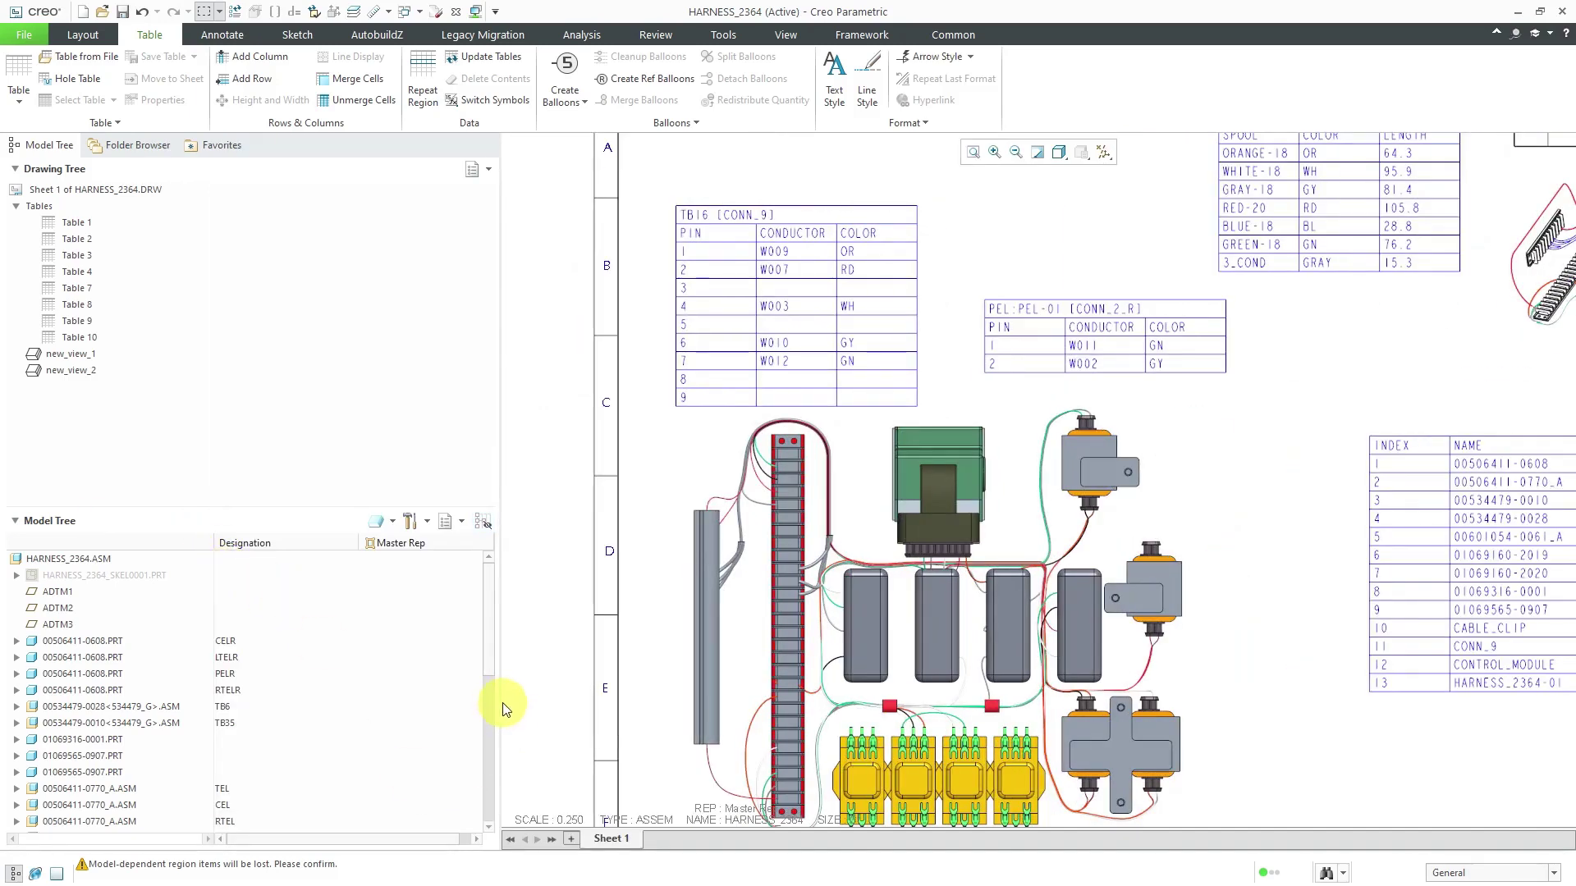
{"action": "scroll", "coordinate": [282, 729], "scroll_direction": "down", "scroll_amount": 2}
{"action": "scroll", "coordinate": [279, 722], "scroll_direction": "down", "scroll_amount": 2}
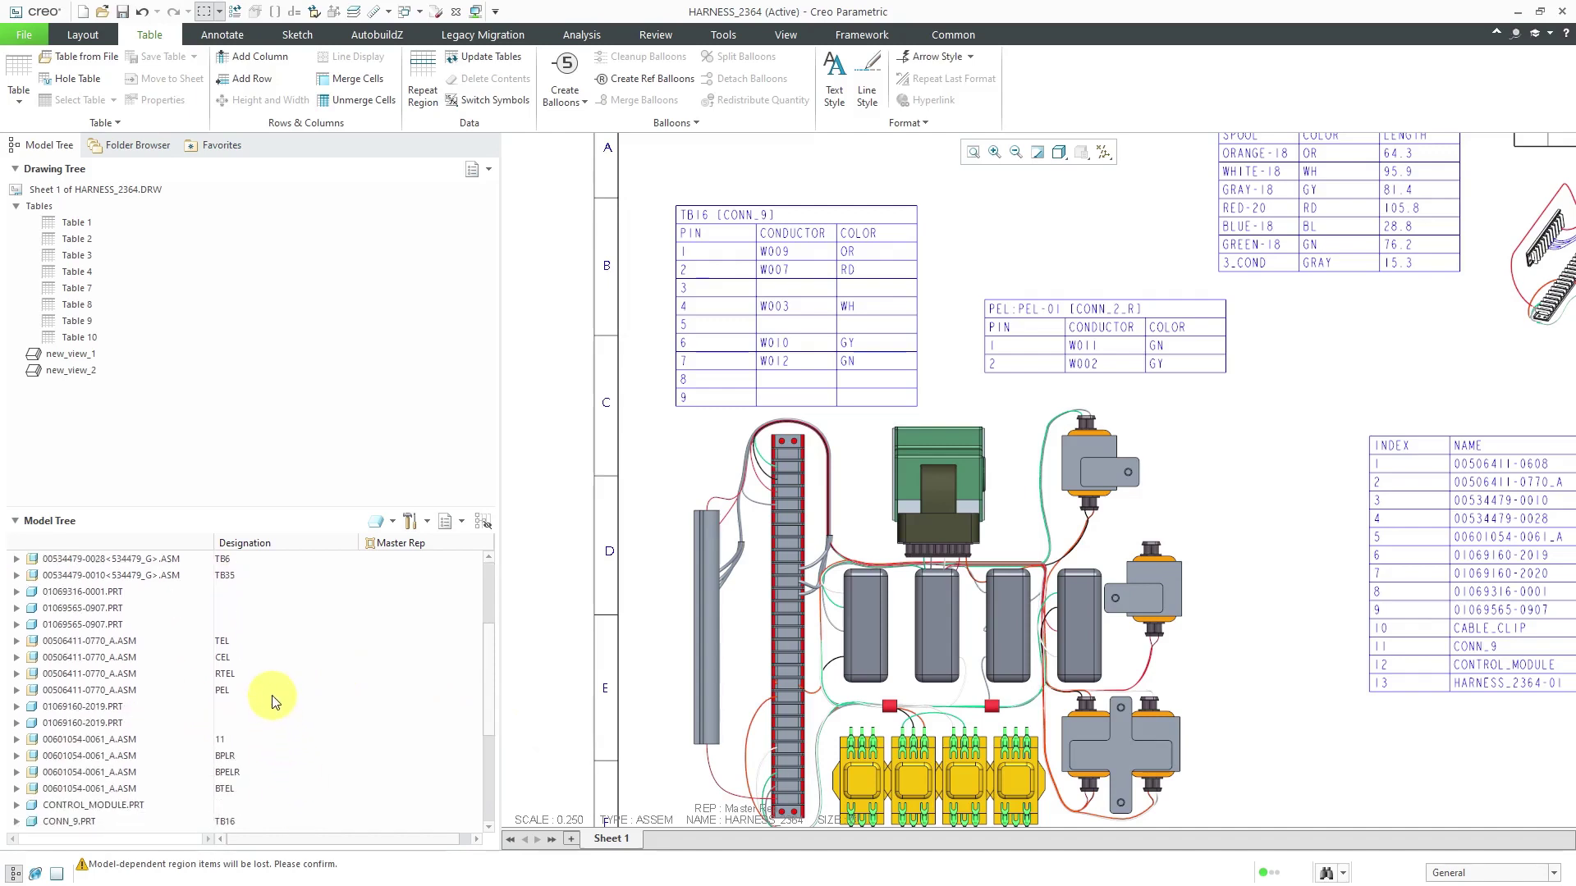
{"action": "left_click", "coordinate": [483, 522]}
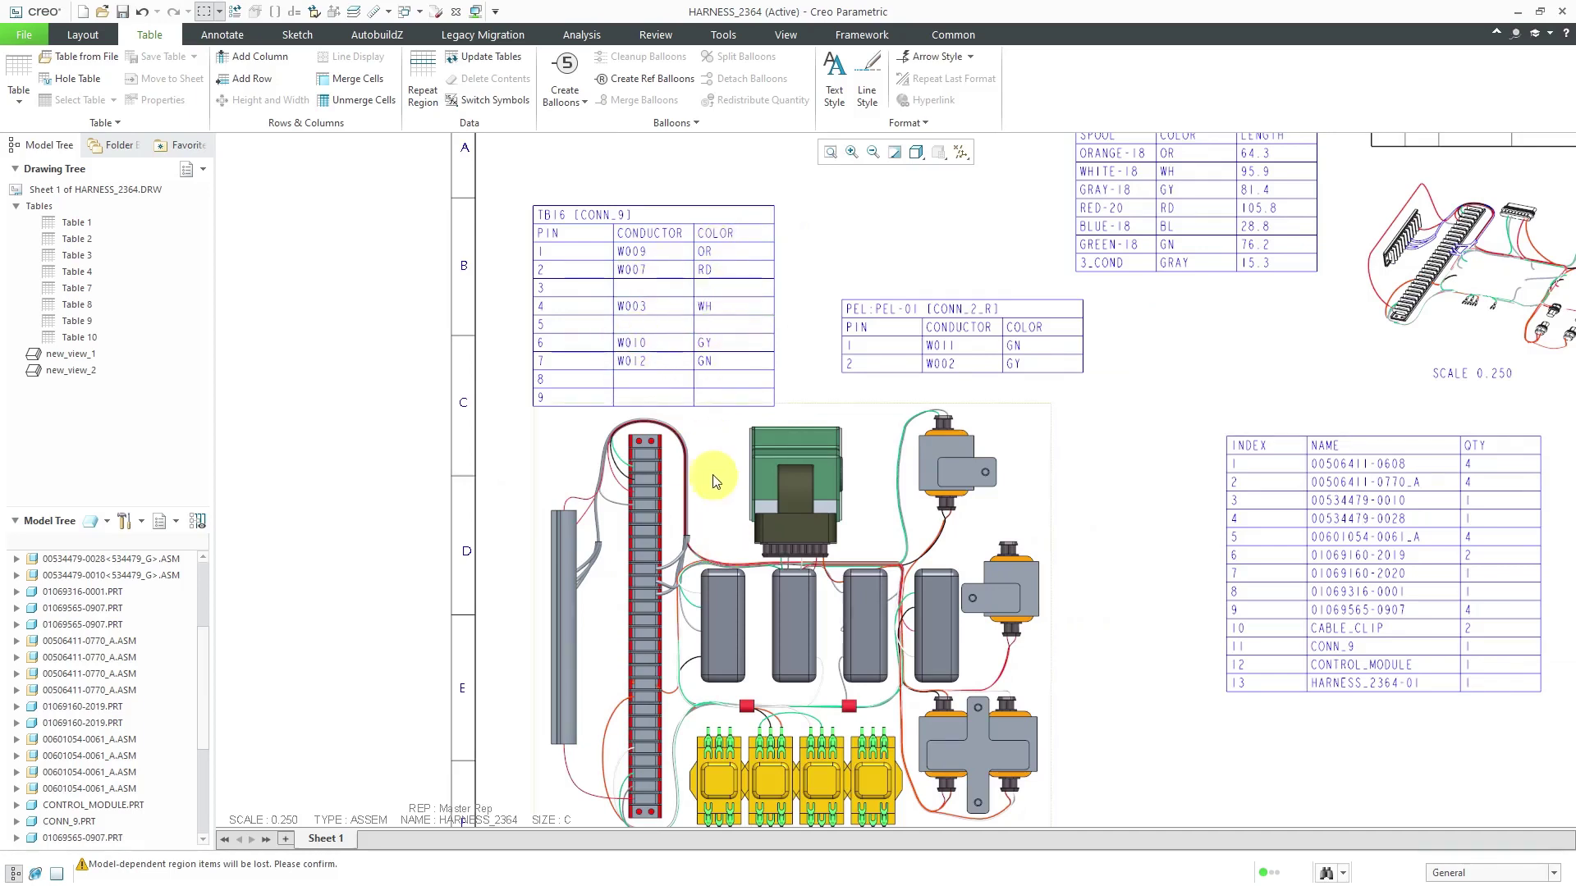
{"action": "scroll", "coordinate": [452, 443], "scroll_direction": "down", "scroll_amount": 4}
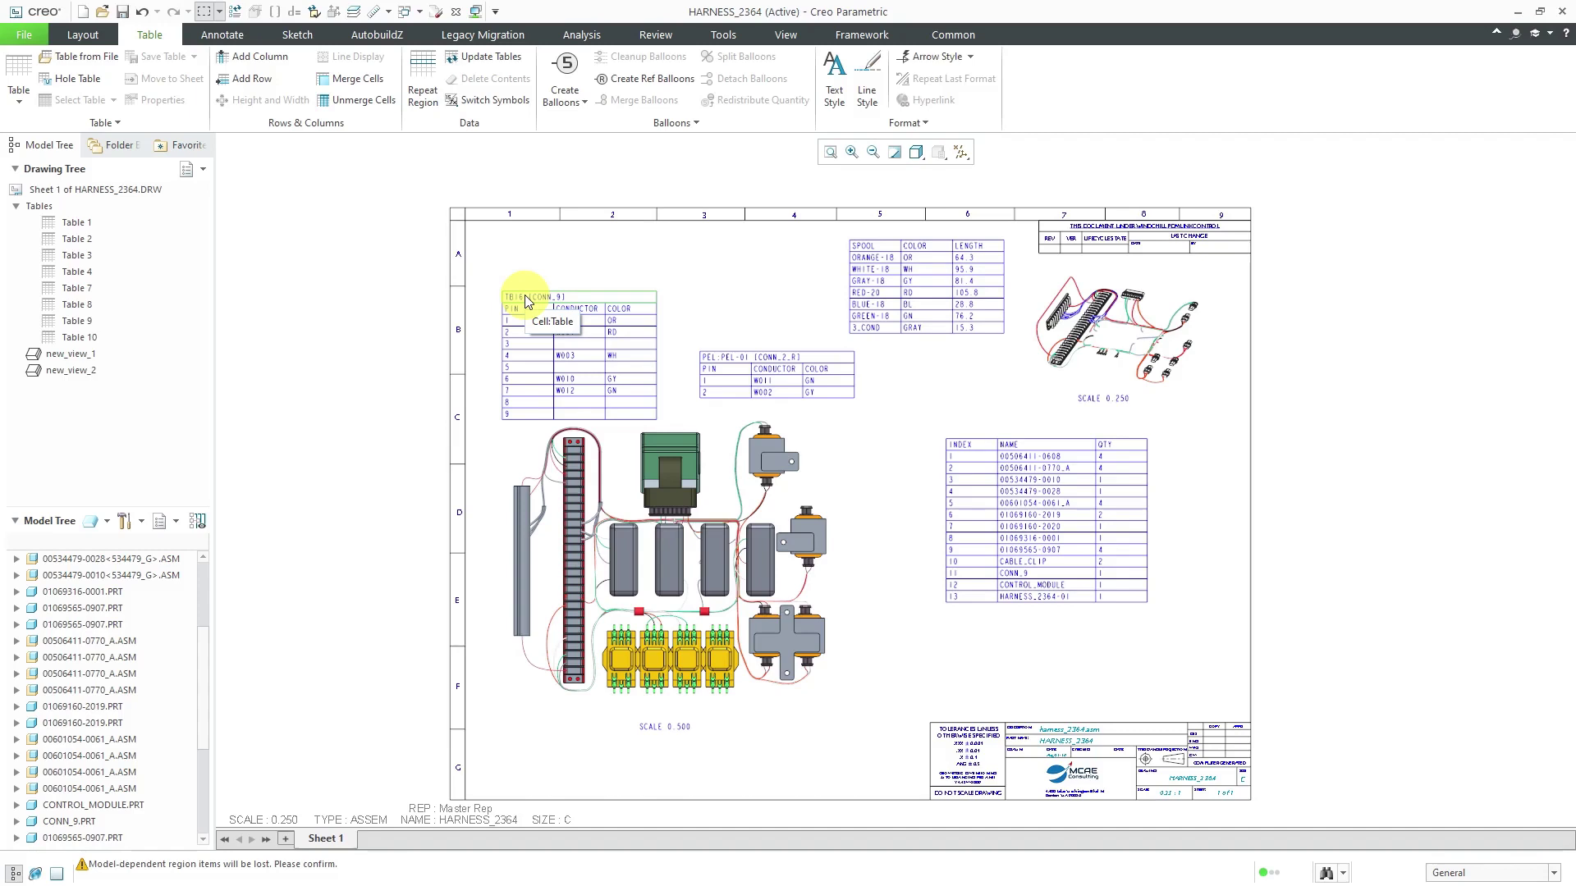
Place a table of nine columns and two rows outside the Sheet 1 border, beside the isometric view.
{"action": "left_click", "coordinate": [25, 103]}
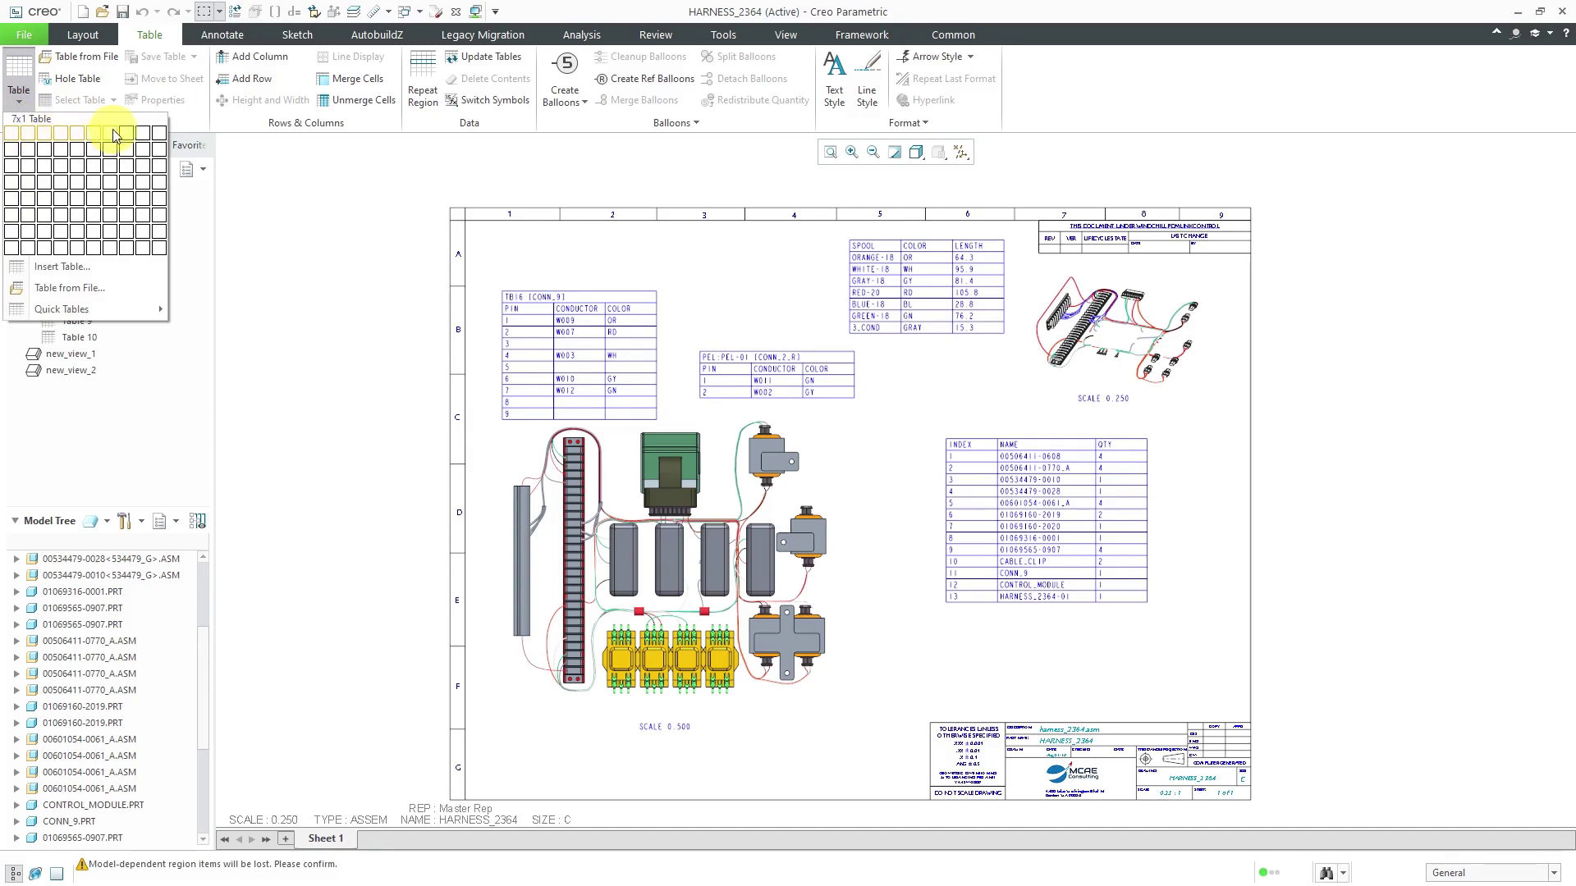
{"action": "left_click", "coordinate": [147, 156]}
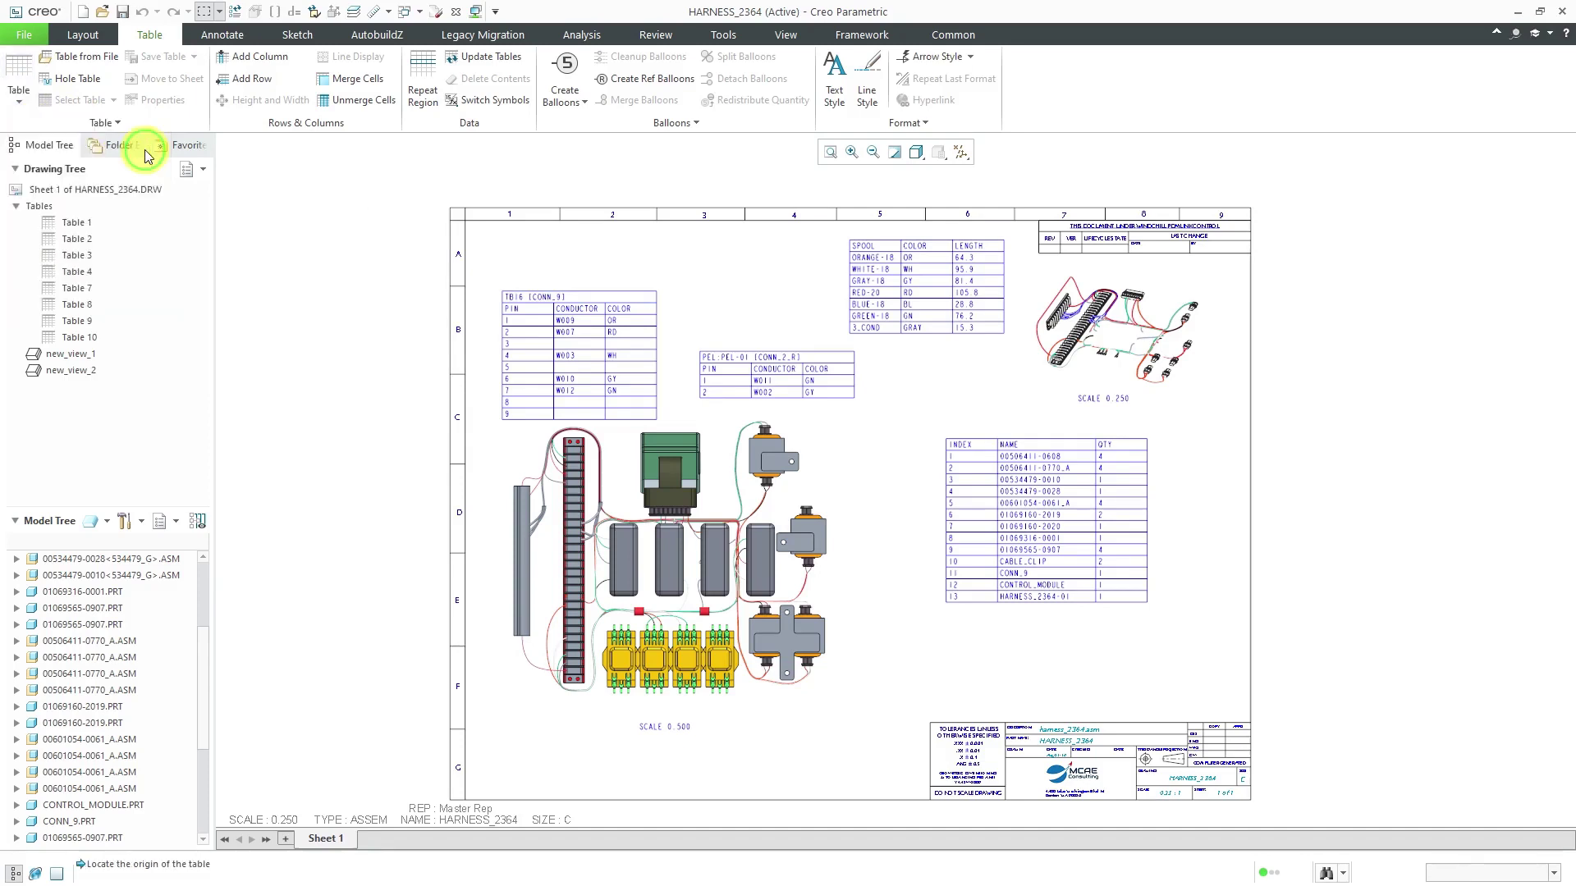
{"action": "scroll", "coordinate": [697, 408], "scroll_direction": "up", "scroll_amount": 3}
{"action": "scroll", "coordinate": [698, 408], "scroll_direction": "down", "scroll_amount": 3}
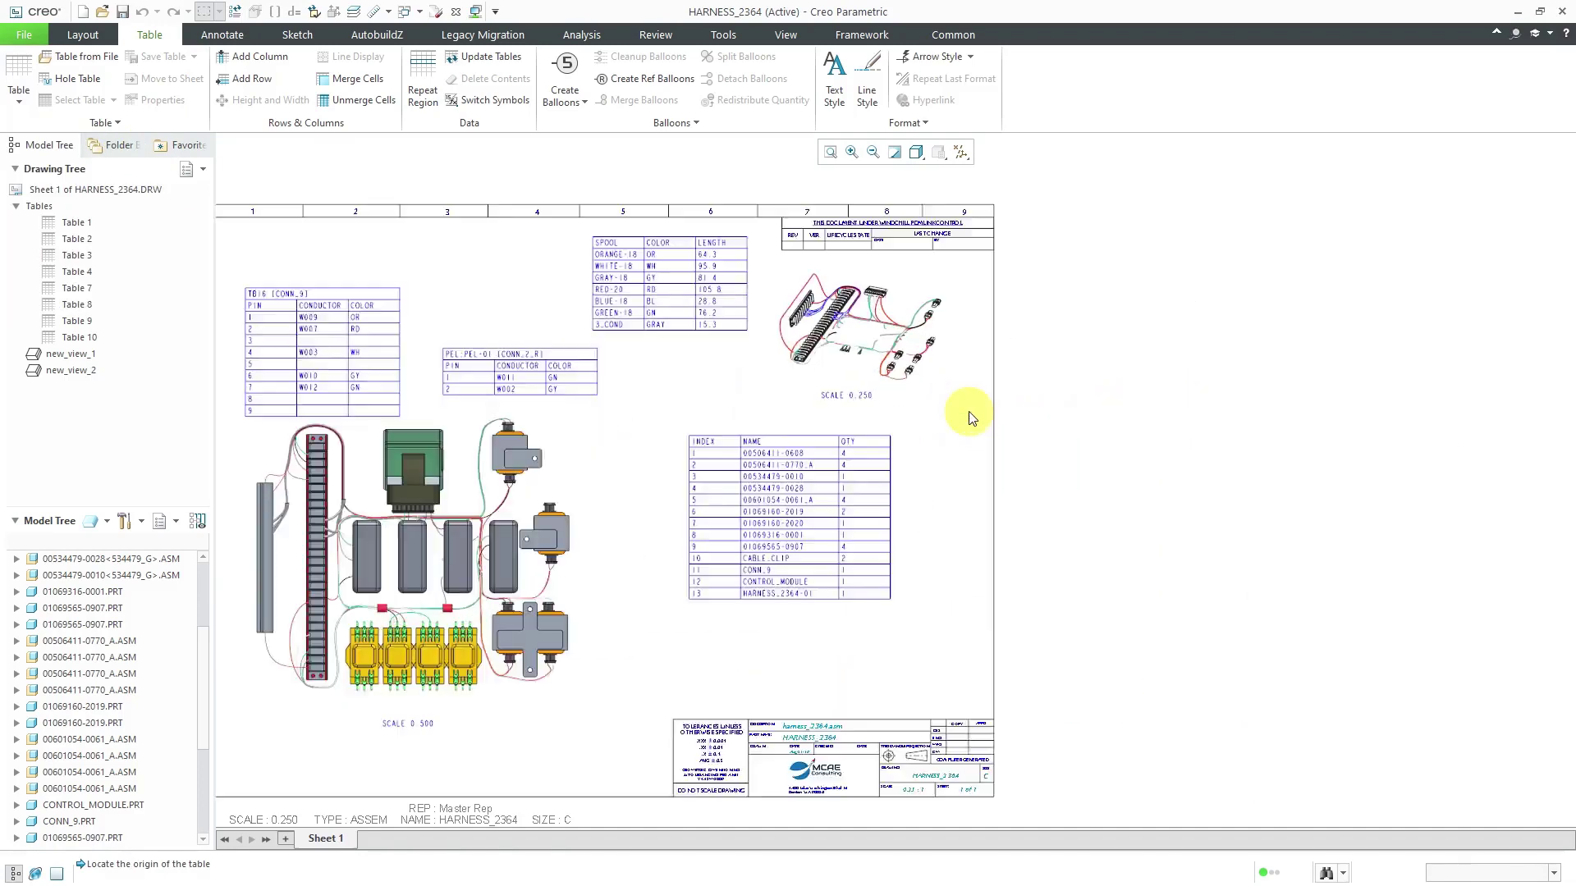
{"action": "scroll", "coordinate": [967, 415], "scroll_direction": "down", "scroll_amount": 2}
{"action": "left_click", "coordinate": [1050, 376]}
{"action": "left_click", "coordinate": [1081, 517]}
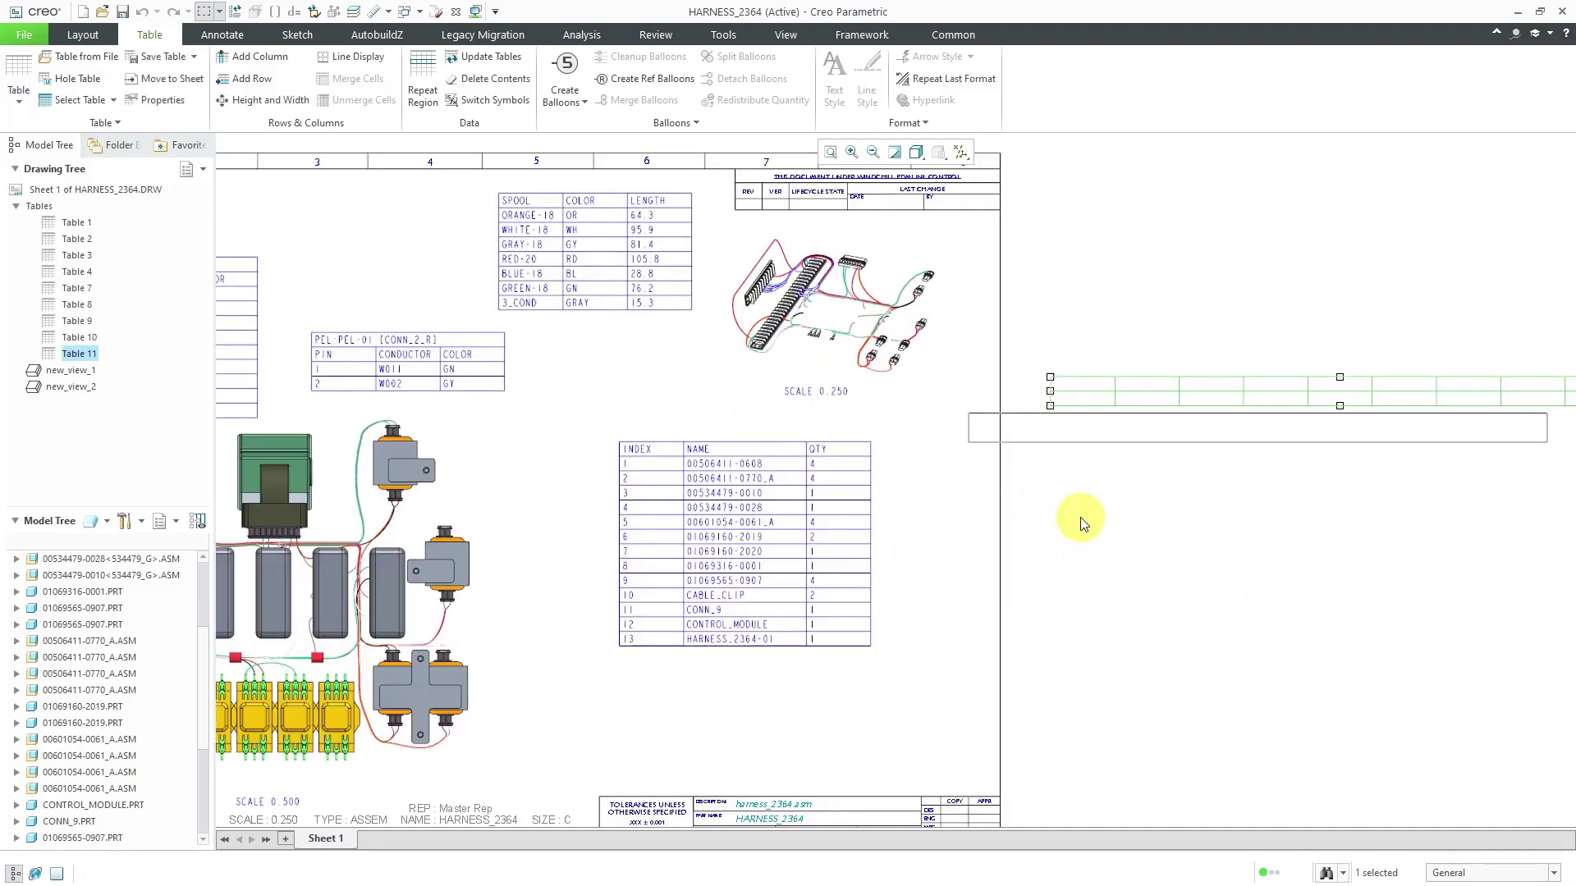
{"action": "scroll", "coordinate": [879, 380], "scroll_direction": "up", "scroll_amount": 3}
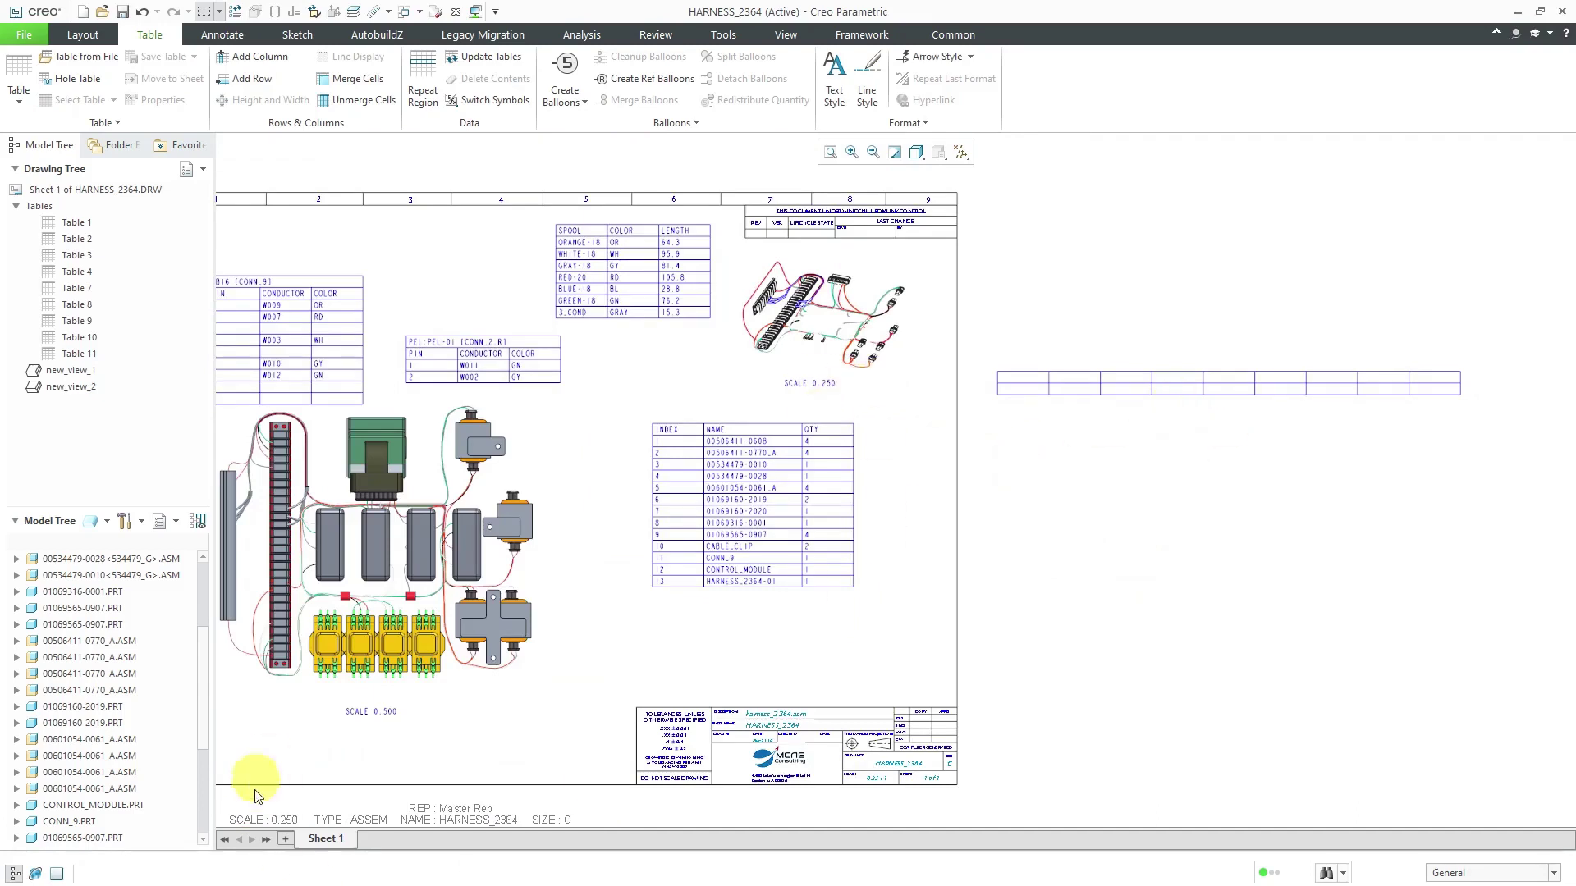
Add a second sheet to the drawing and place a table of nine columns and two rows near its upper border.
{"action": "left_click", "coordinate": [287, 838]}
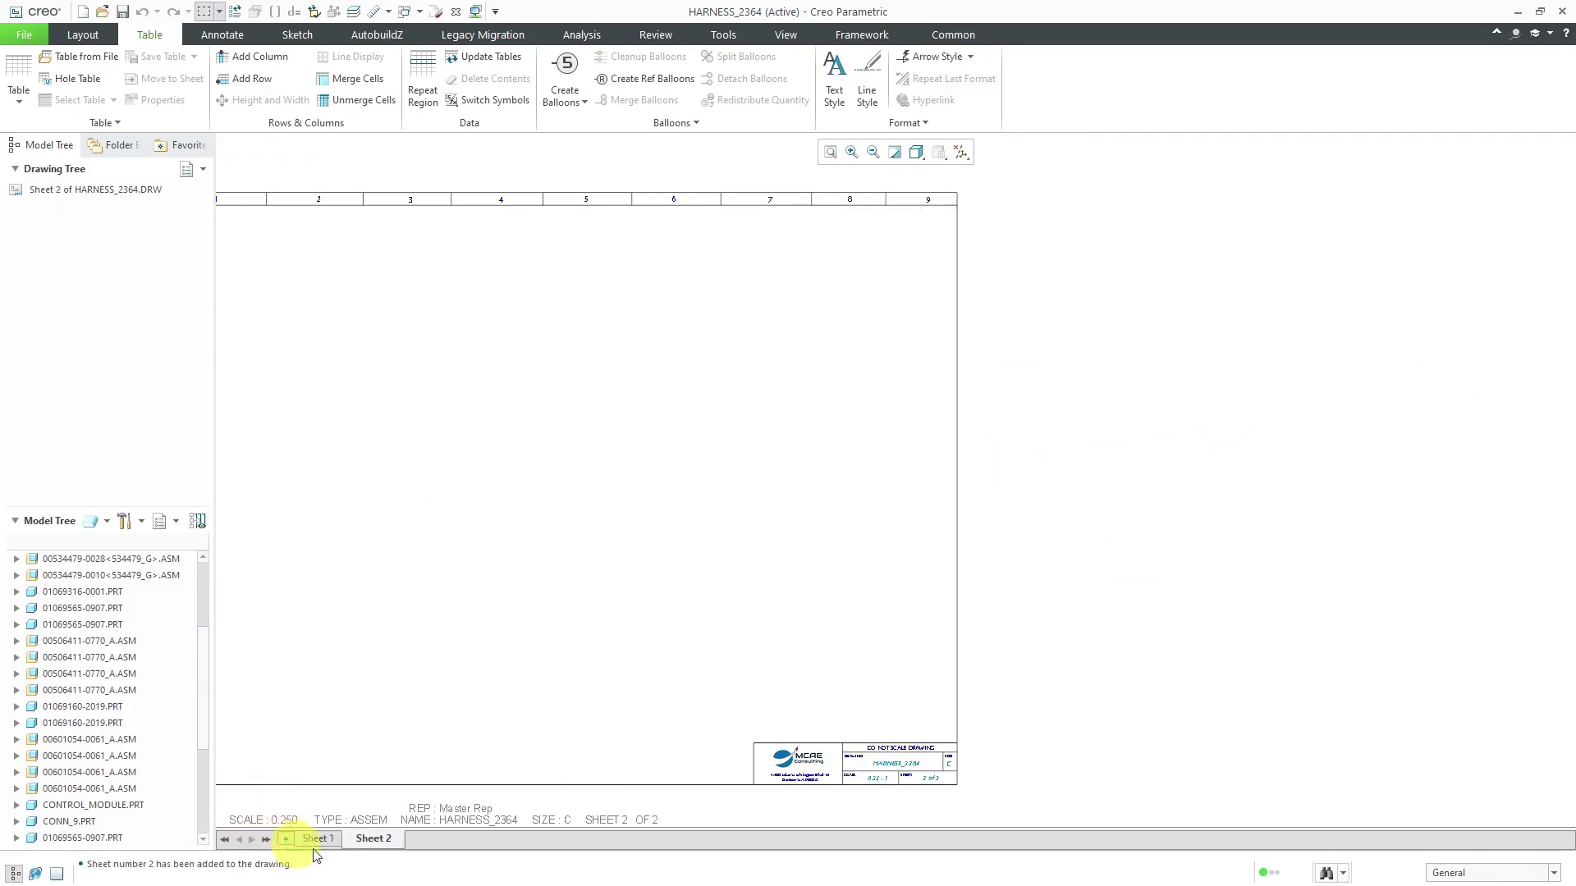
{"action": "scroll", "coordinate": [474, 464], "scroll_direction": "down", "scroll_amount": 1}
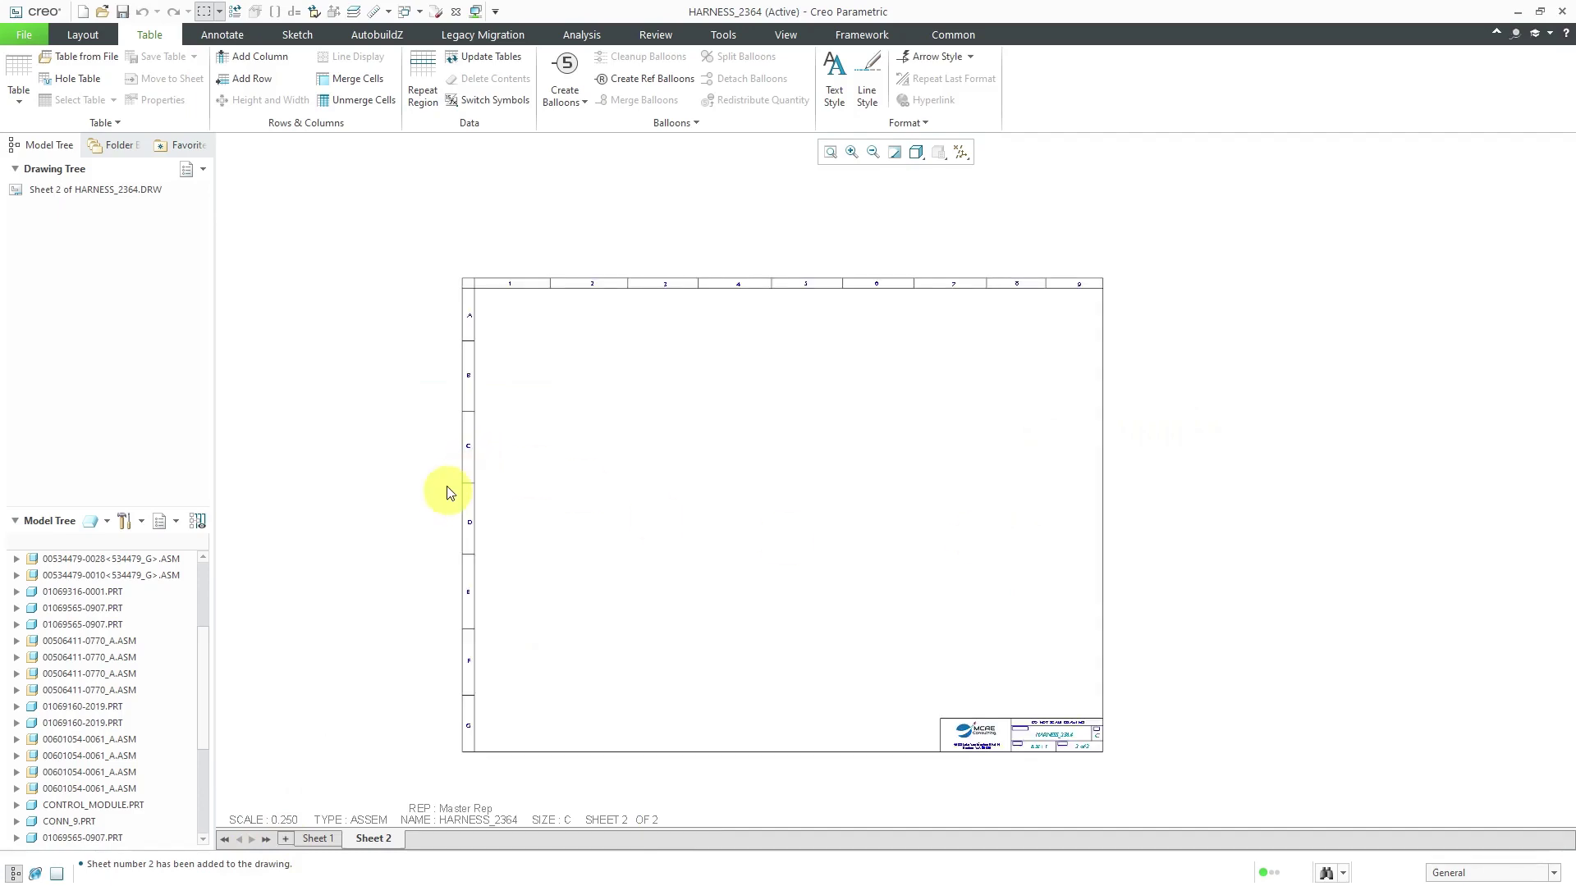
{"action": "left_click", "coordinate": [18, 89]}
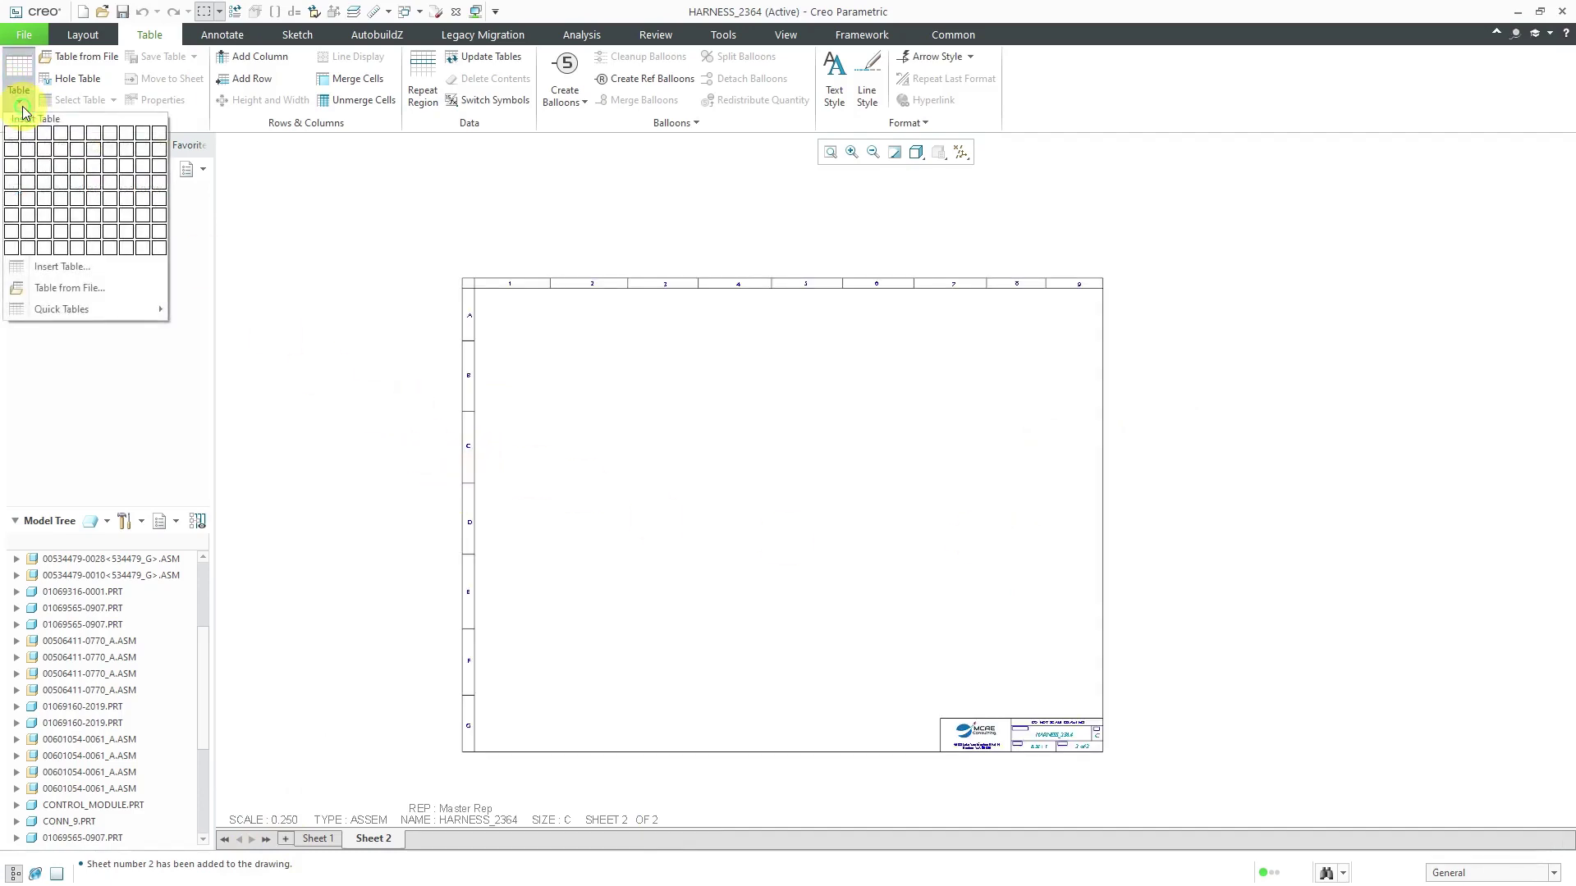
{"action": "left_click", "coordinate": [144, 158]}
{"action": "left_click", "coordinate": [552, 314]}
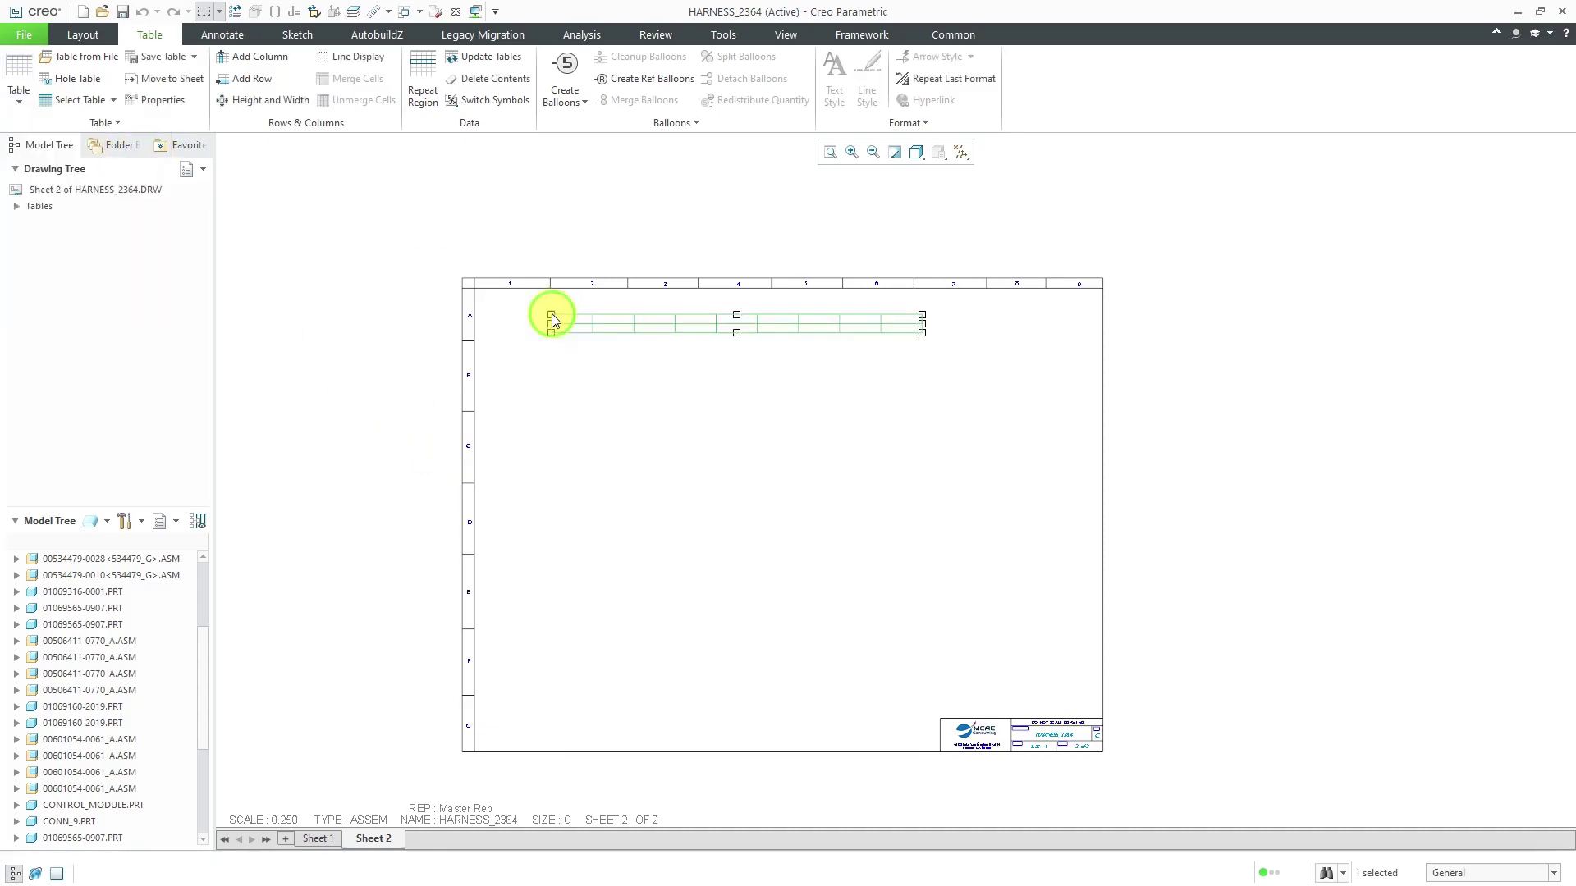
{"action": "left_click", "coordinate": [686, 244]}
{"action": "scroll", "coordinate": [746, 282], "scroll_direction": "down", "scroll_amount": 4}
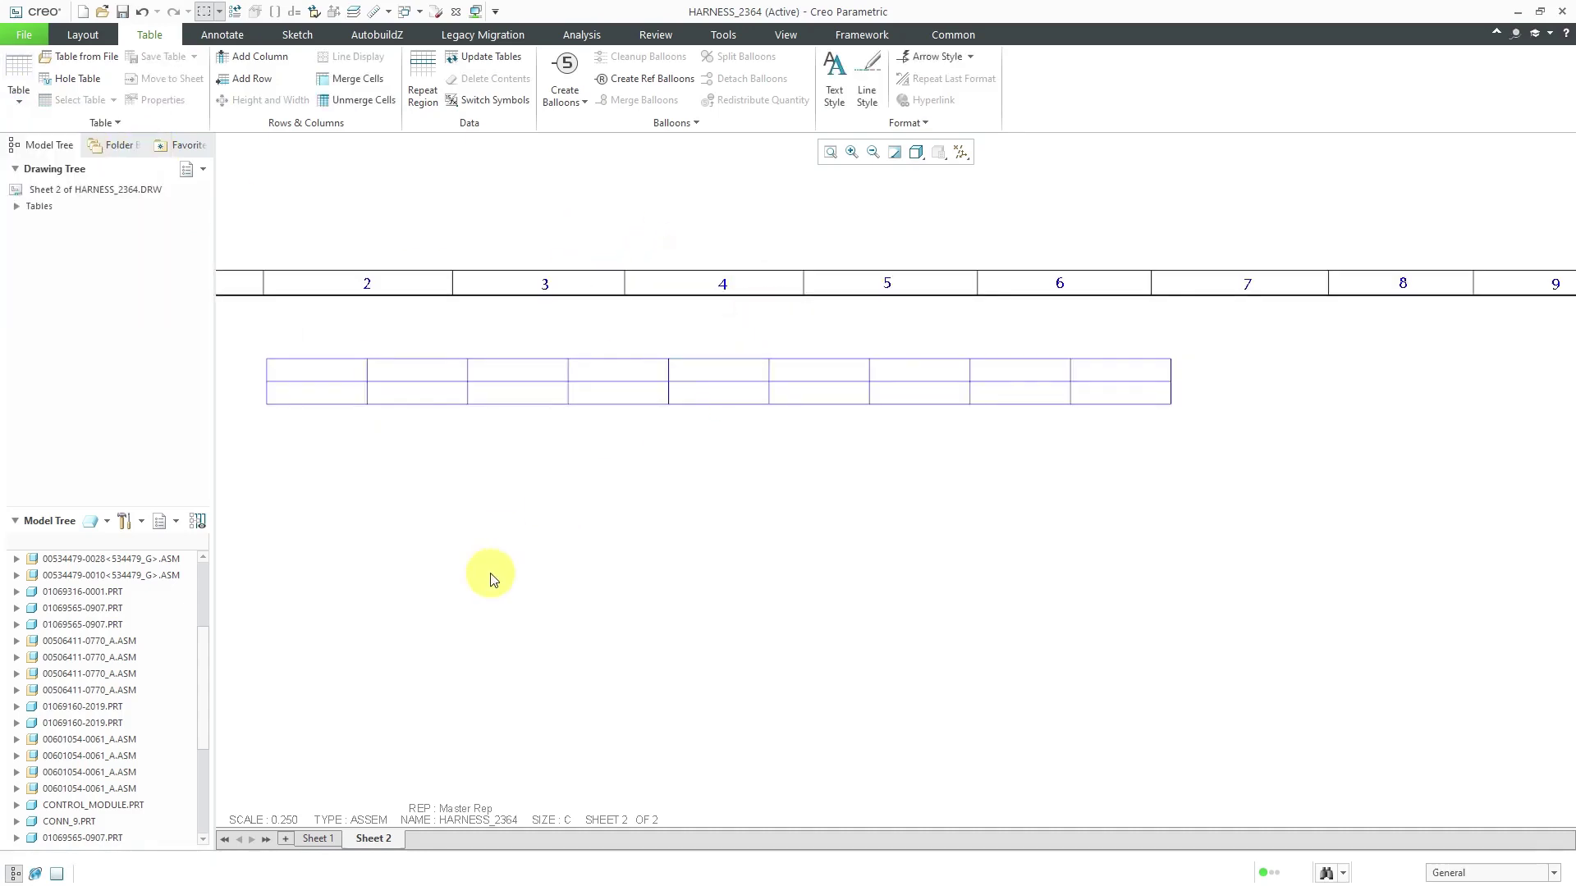
Enter the headers RUN and CONDUCTOR in the first two cells of the new table's upper row.
{"action": "double_click", "coordinate": [307, 373]}
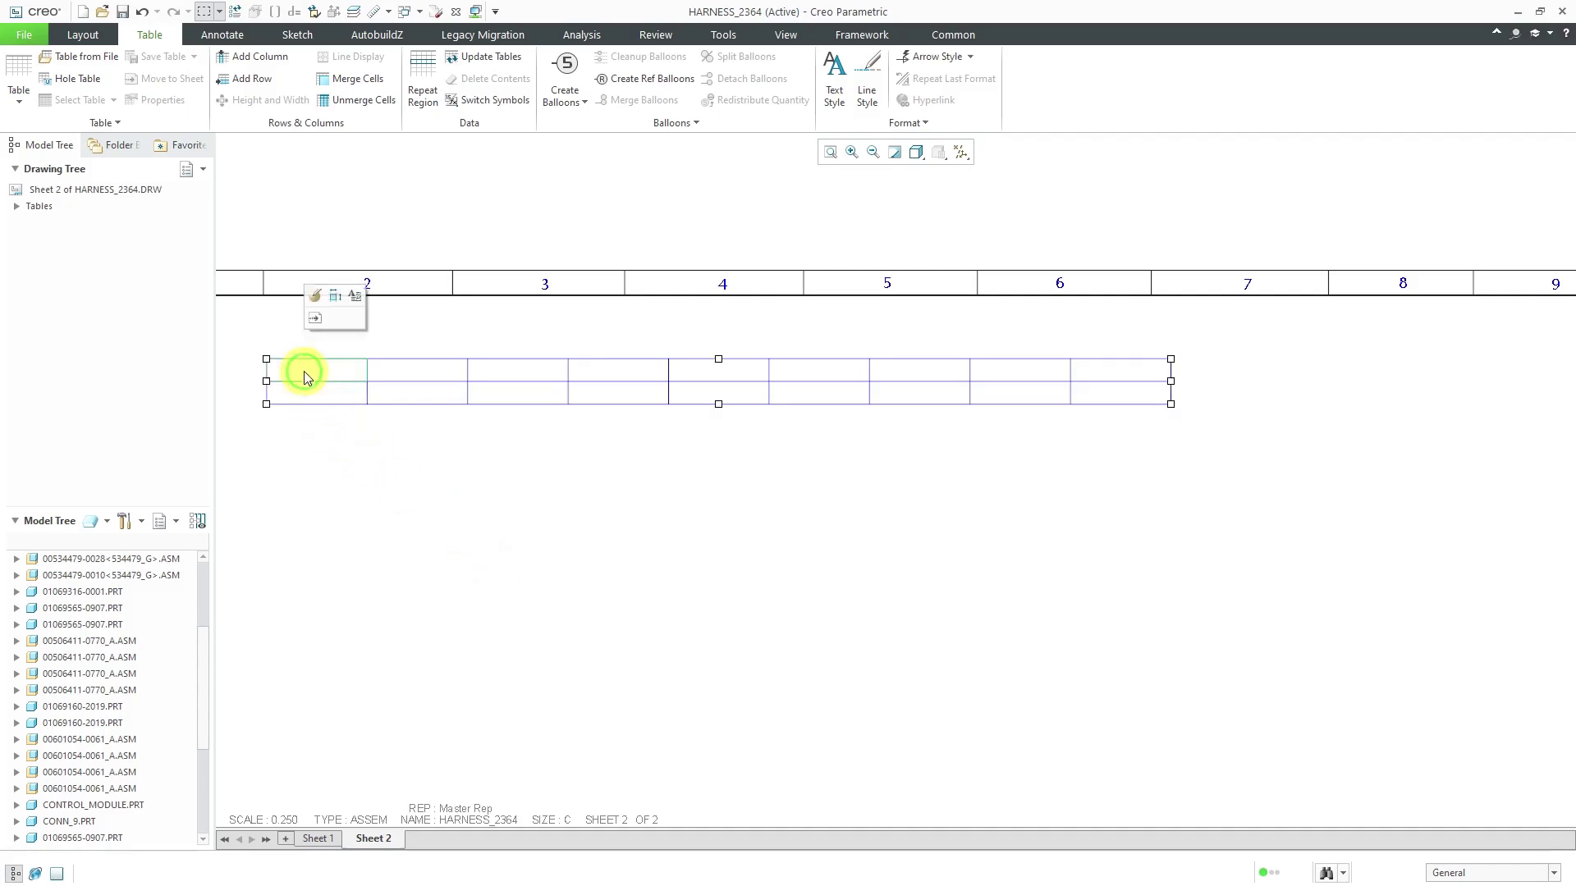
{"action": "type", "text": "RU"}
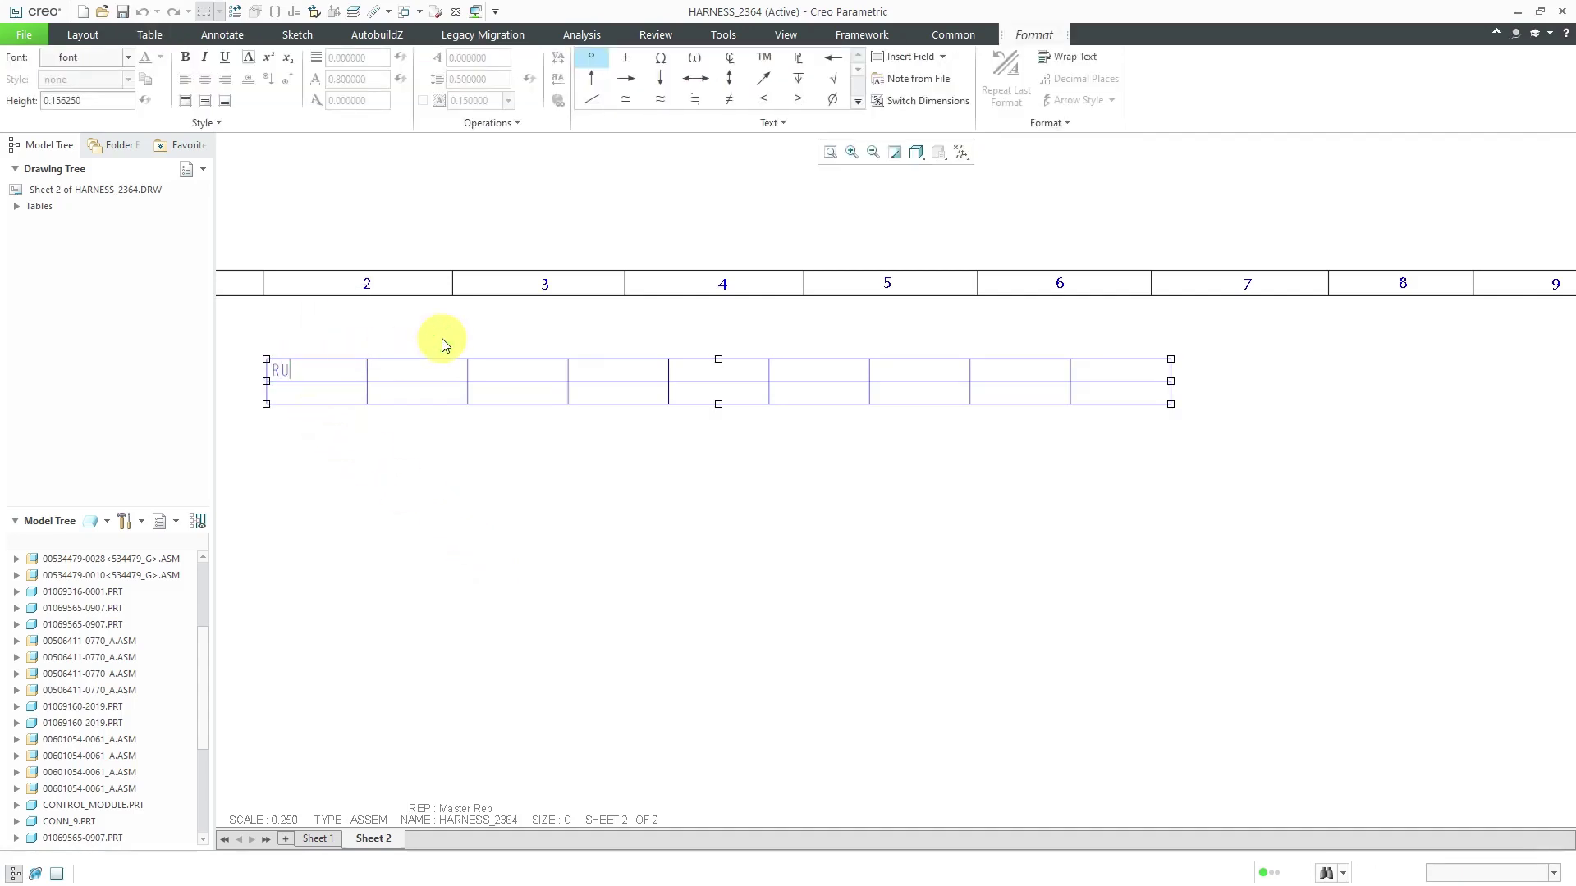
{"action": "type", "text": "N"}
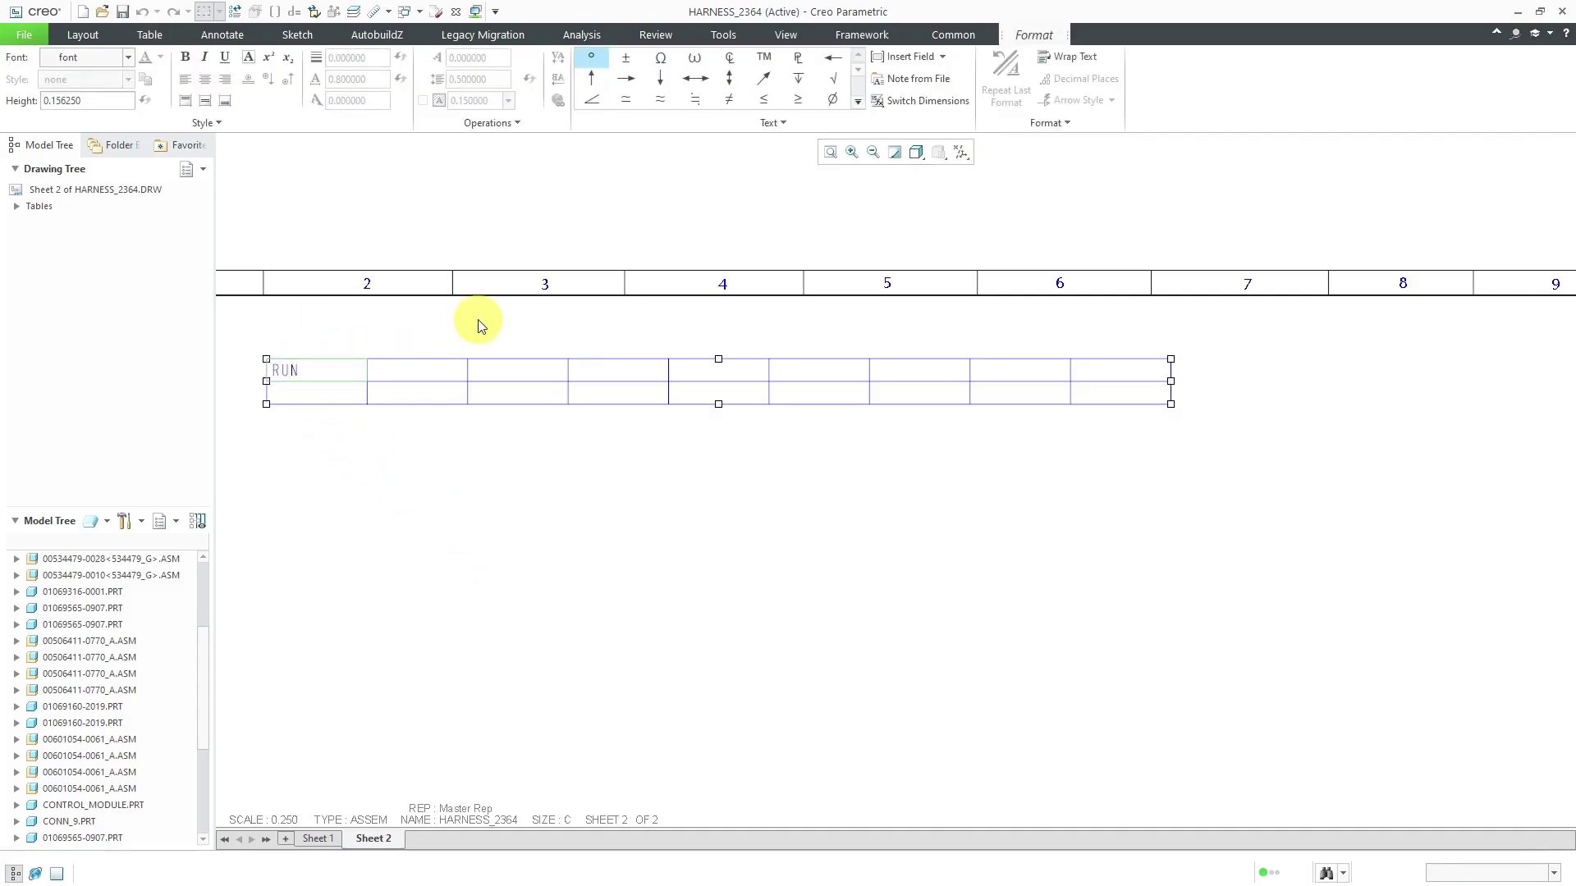
{"action": "left_click", "coordinate": [427, 370]}
{"action": "double_click", "coordinate": [432, 374]}
{"action": "type", "text": "CONDUCTOR"}
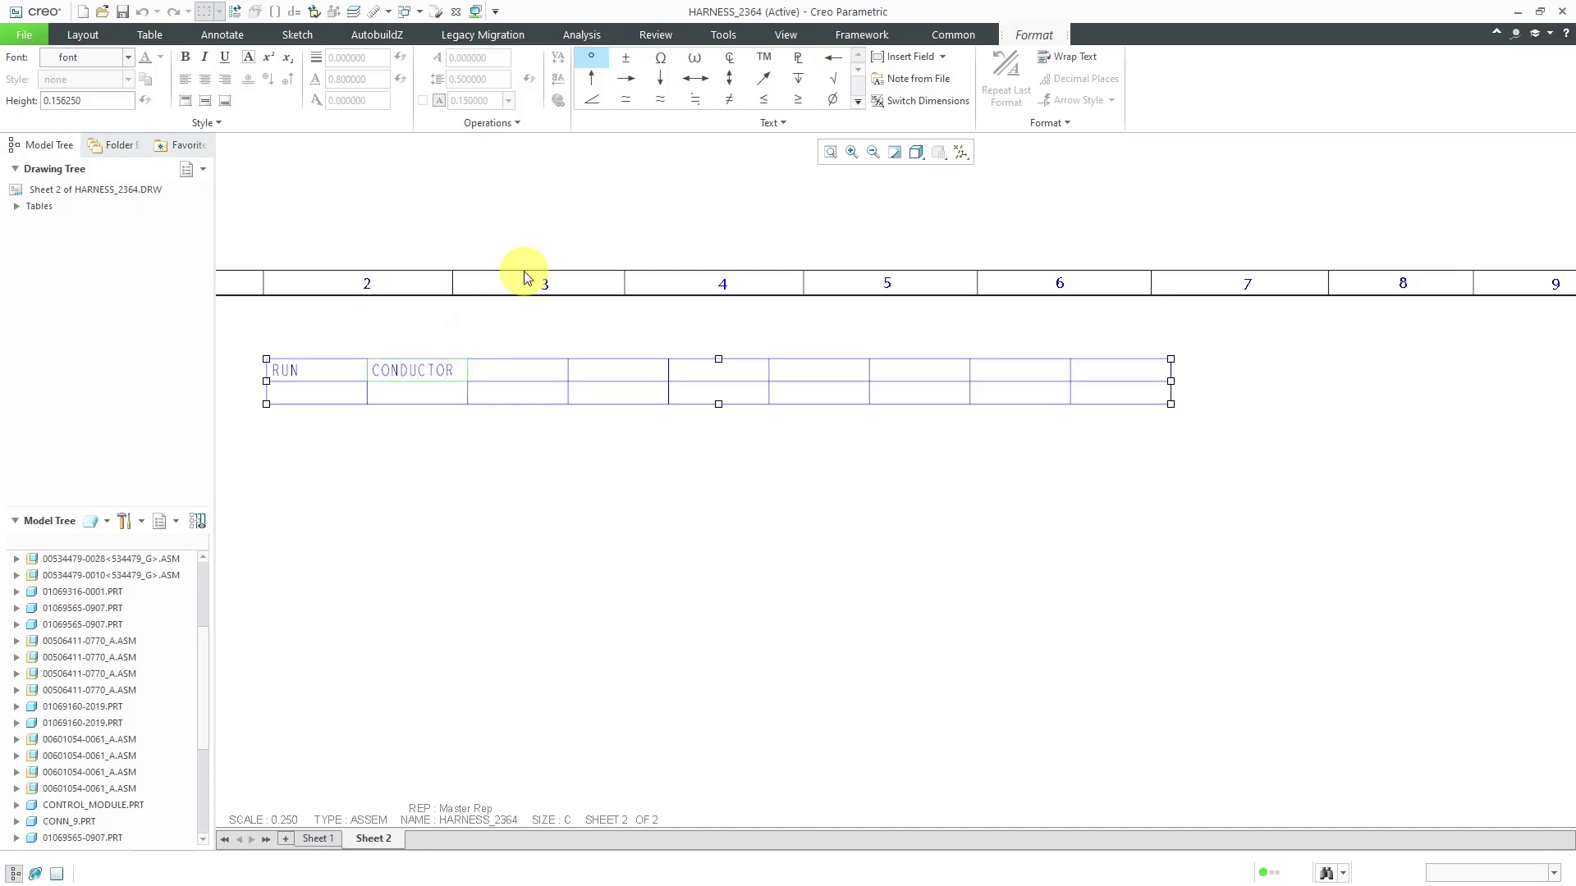
{"action": "left_click", "coordinate": [577, 338]}
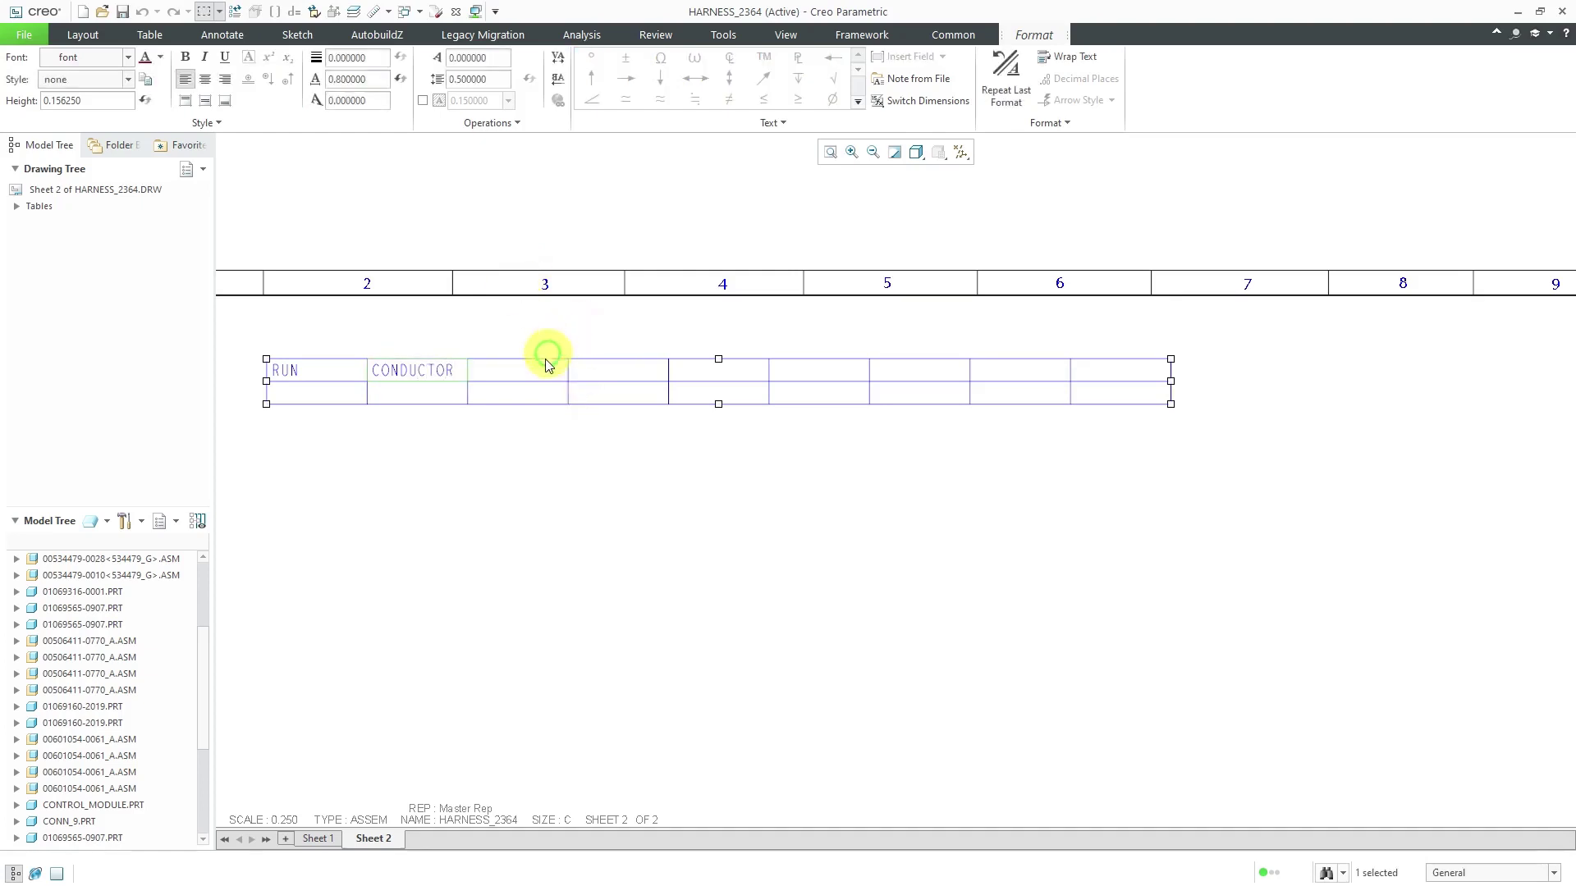
Enter the headers FROM COND and FROM PIN in the third and fourth cells of the header row.
{"action": "left_click", "coordinate": [528, 366]}
{"action": "double_click", "coordinate": [528, 369]}
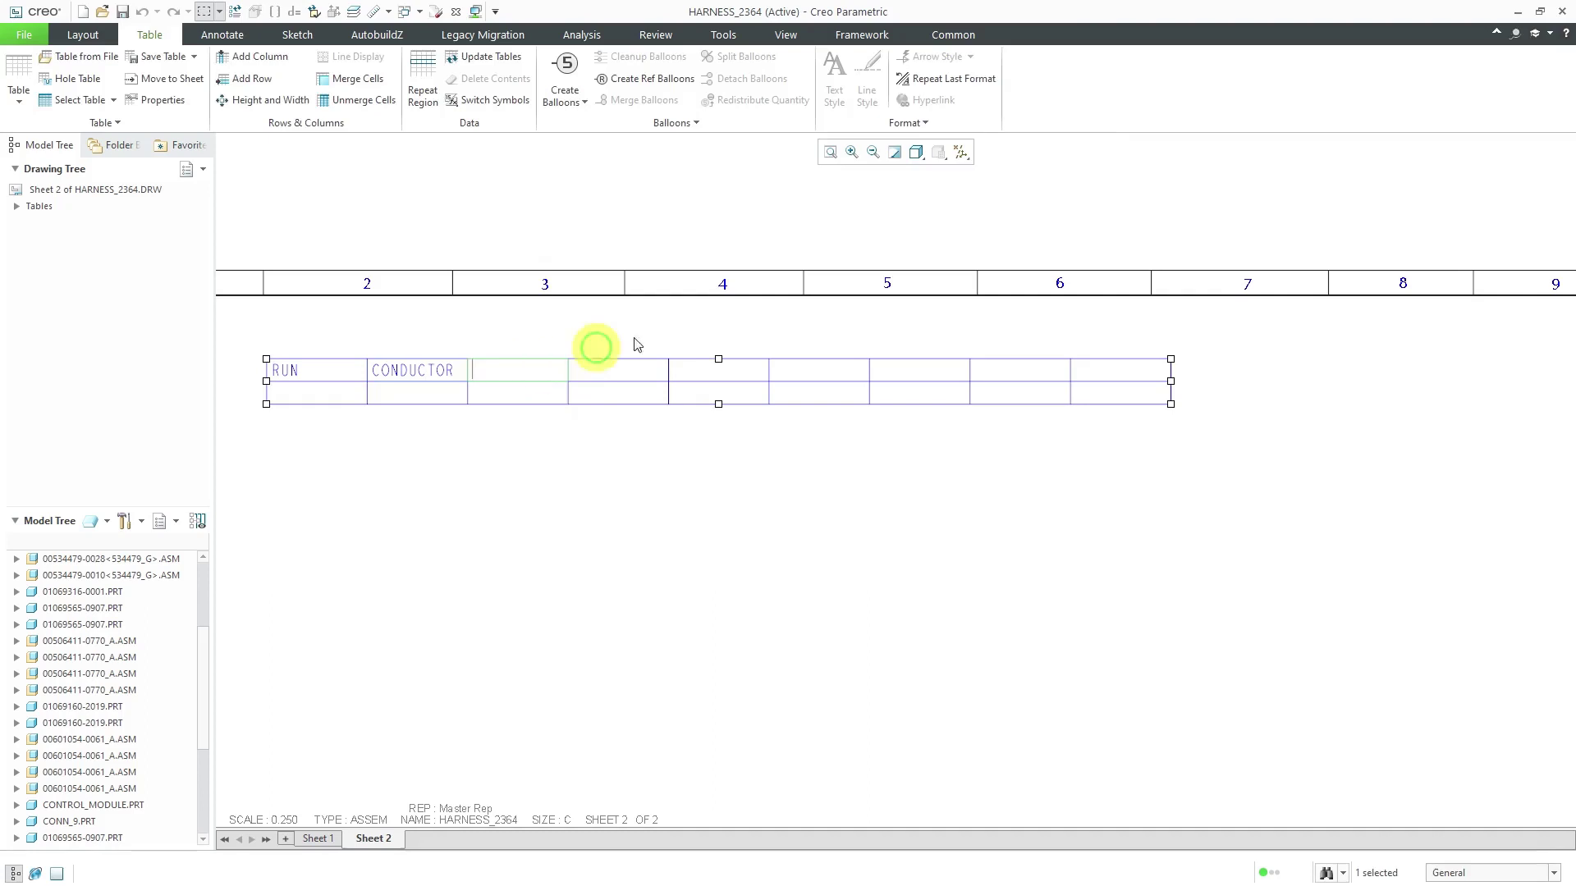
{"action": "type", "text": "FRO"}
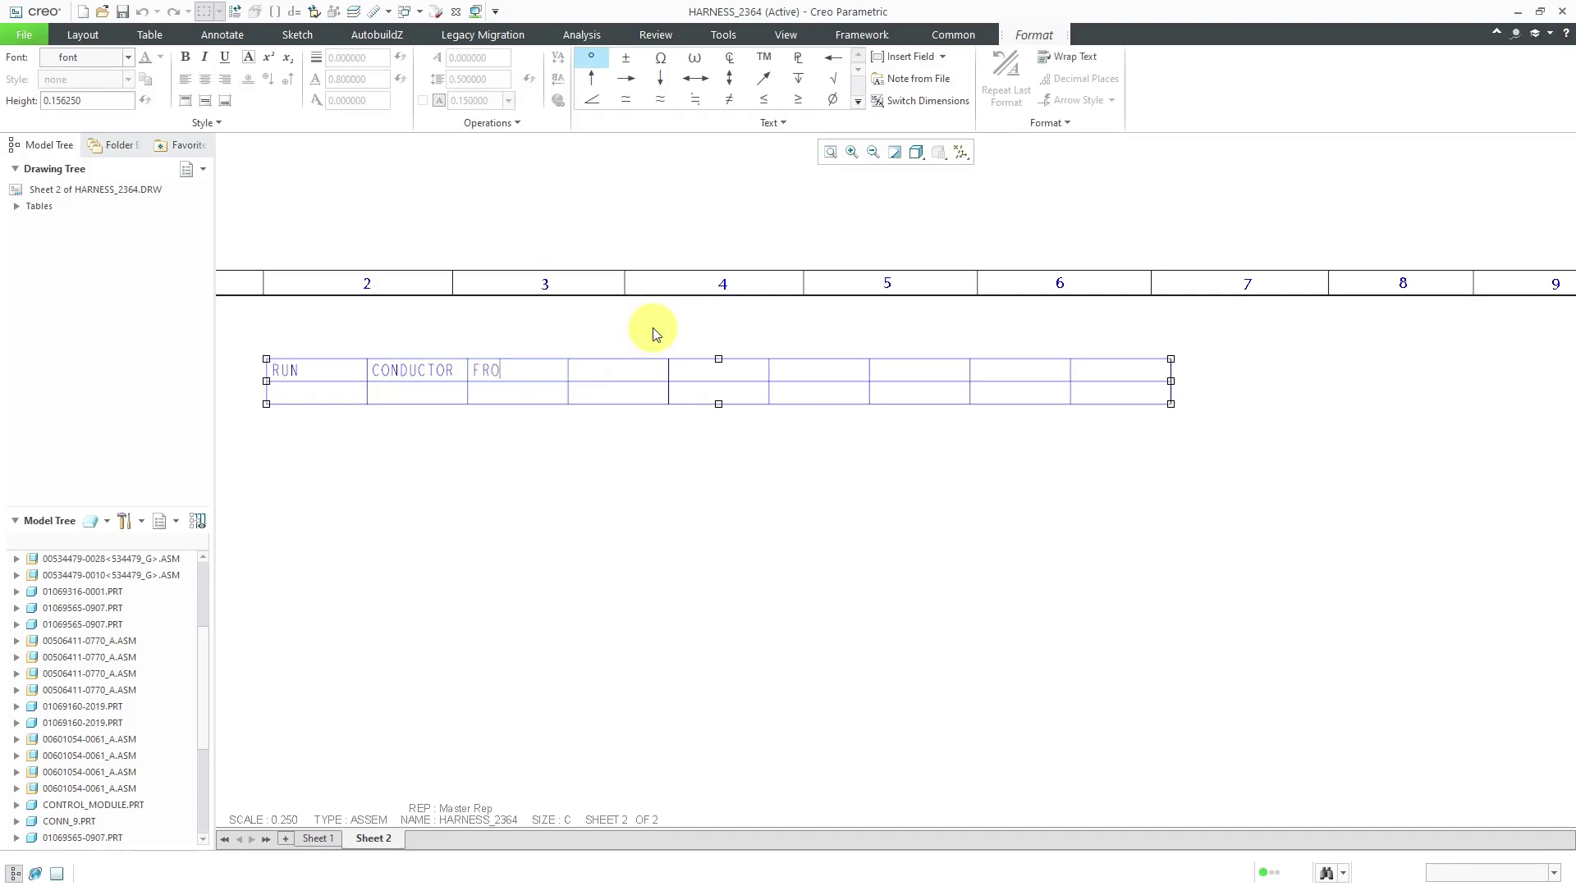
{"action": "type", "text": "M COND"}
{"action": "left_click", "coordinate": [666, 321]}
{"action": "left_click", "coordinate": [621, 374]}
{"action": "double_click", "coordinate": [621, 369]}
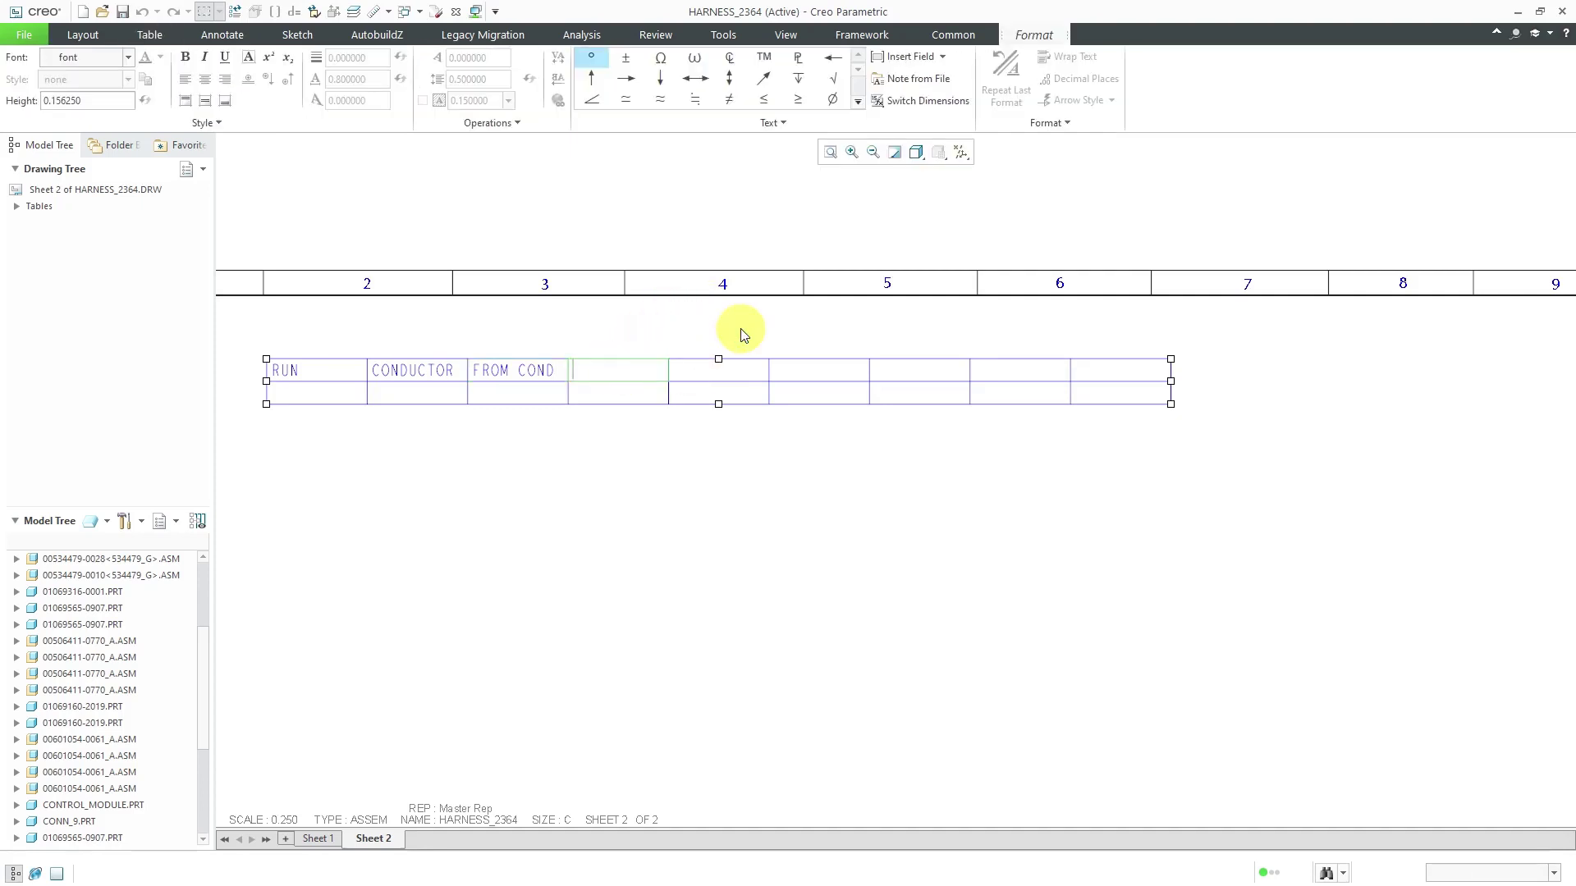
{"action": "type", "text": "FROM PIN"}
Enter the headers TO COND and TO PIN in the fifth and sixth cells of the header row.
{"action": "double_click", "coordinate": [730, 370]}
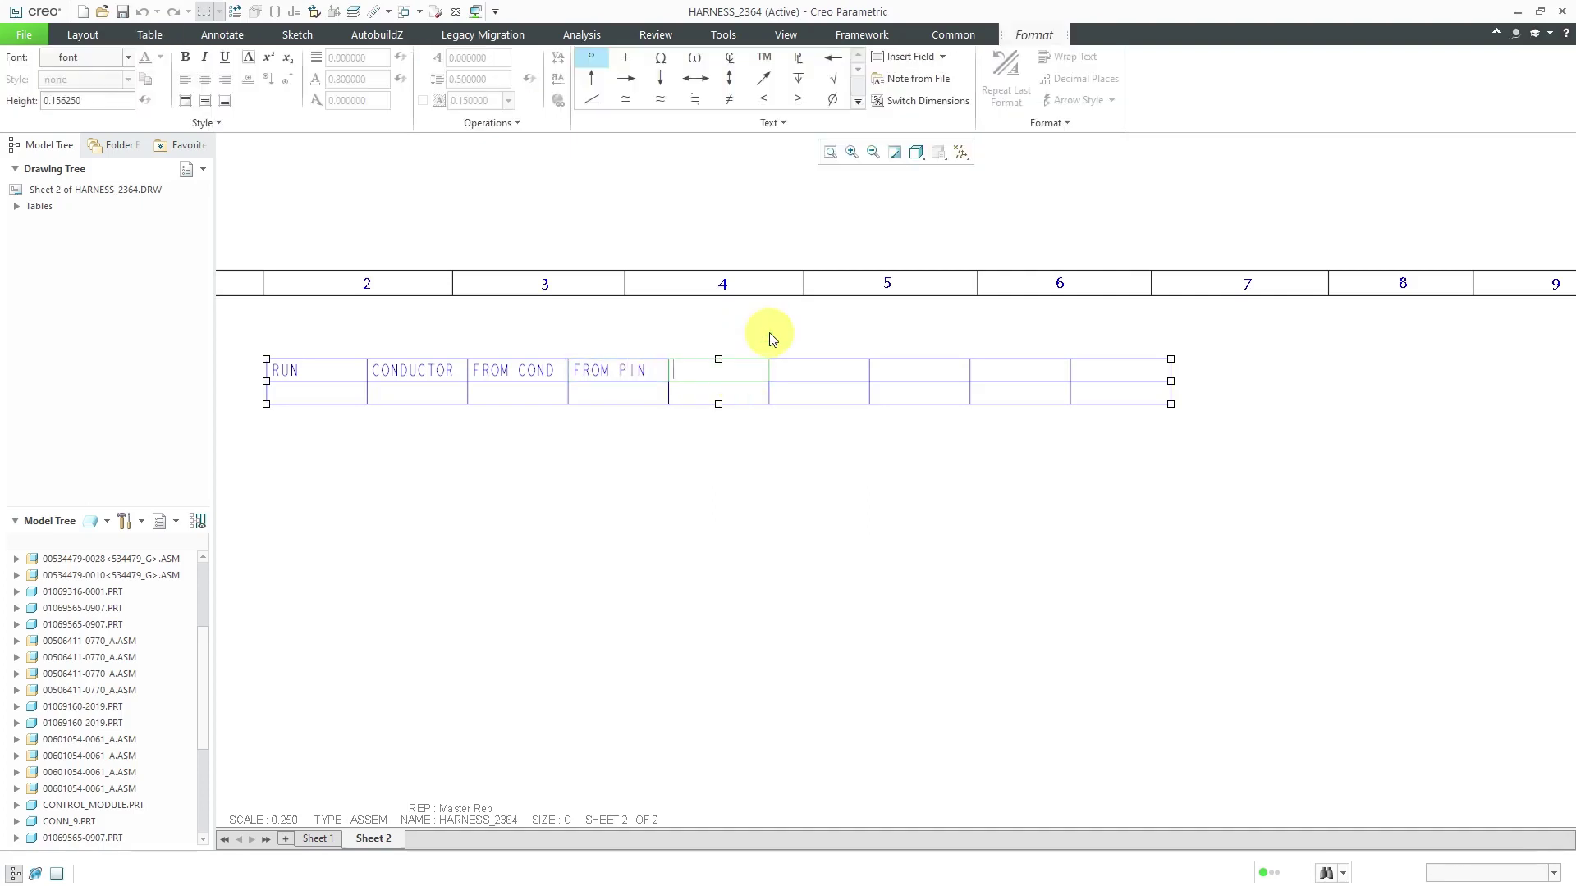
{"action": "type", "text": "TO COND"}
{"action": "left_click", "coordinate": [831, 368]}
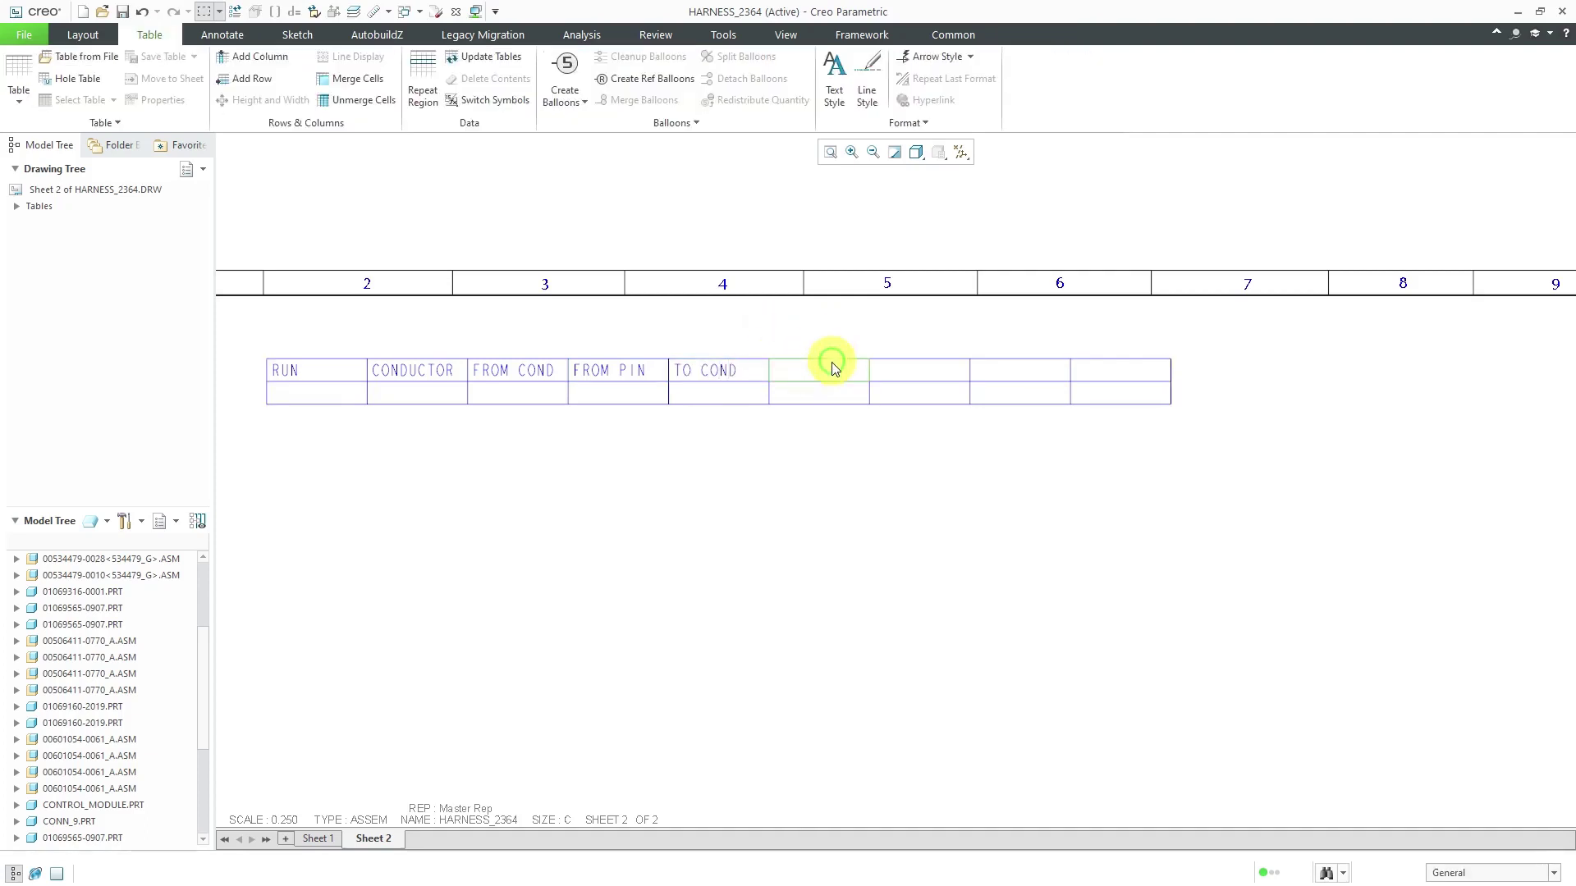
{"action": "double_click", "coordinate": [833, 375]}
{"action": "type", "text": "TO PIN"}
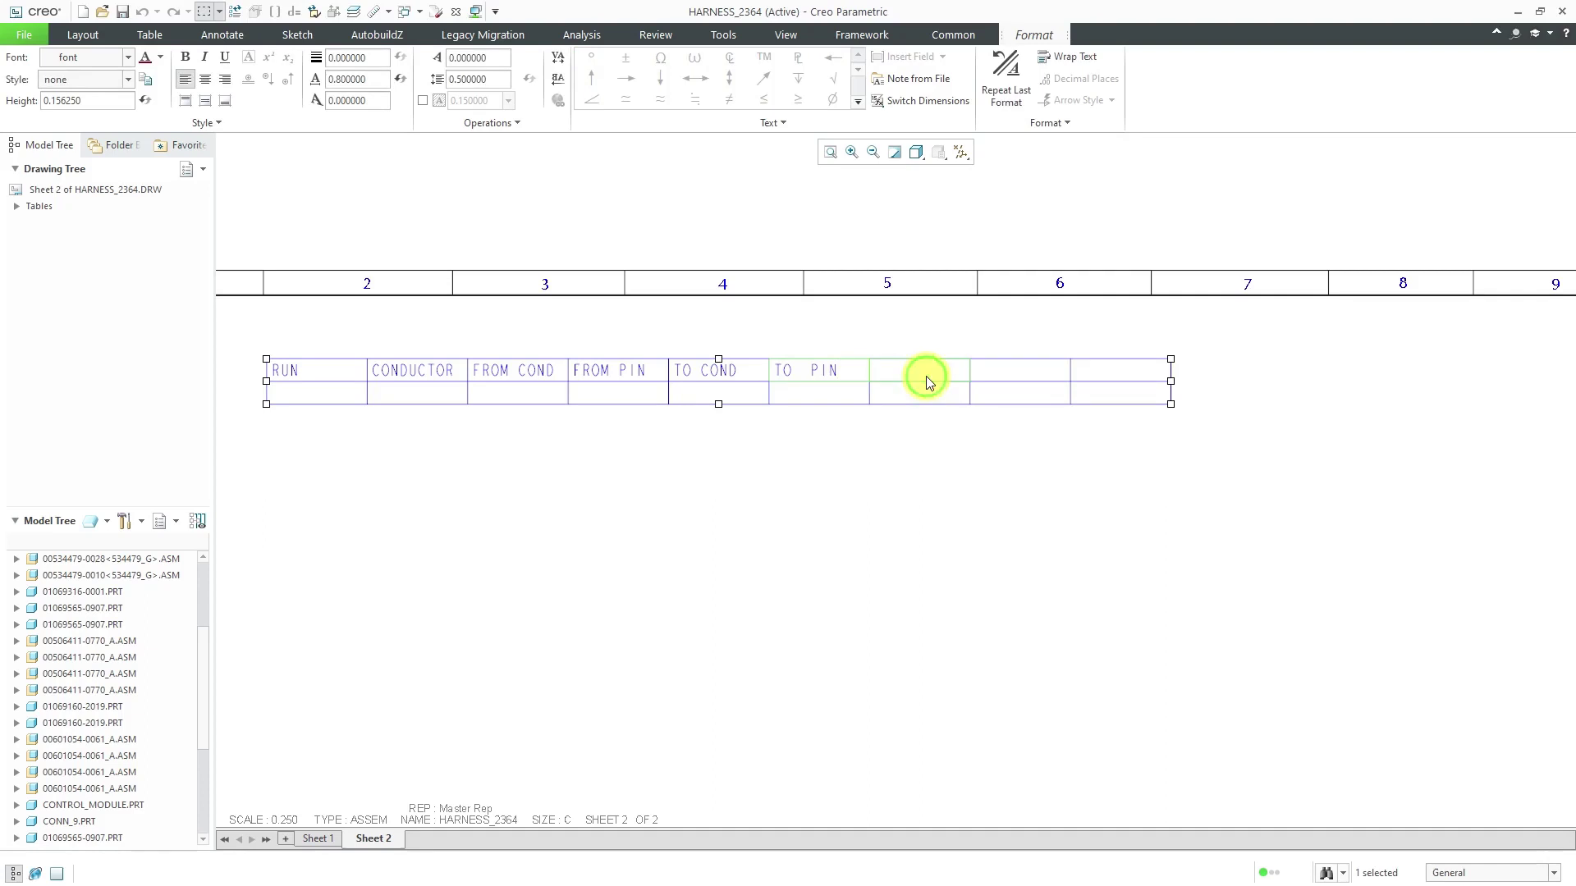
Enter the headers SPOOL, COLOR and LENGTH in the last three cells of the header row.
{"action": "left_click", "coordinate": [926, 376]}
{"action": "type", "text": "SPOOL"}
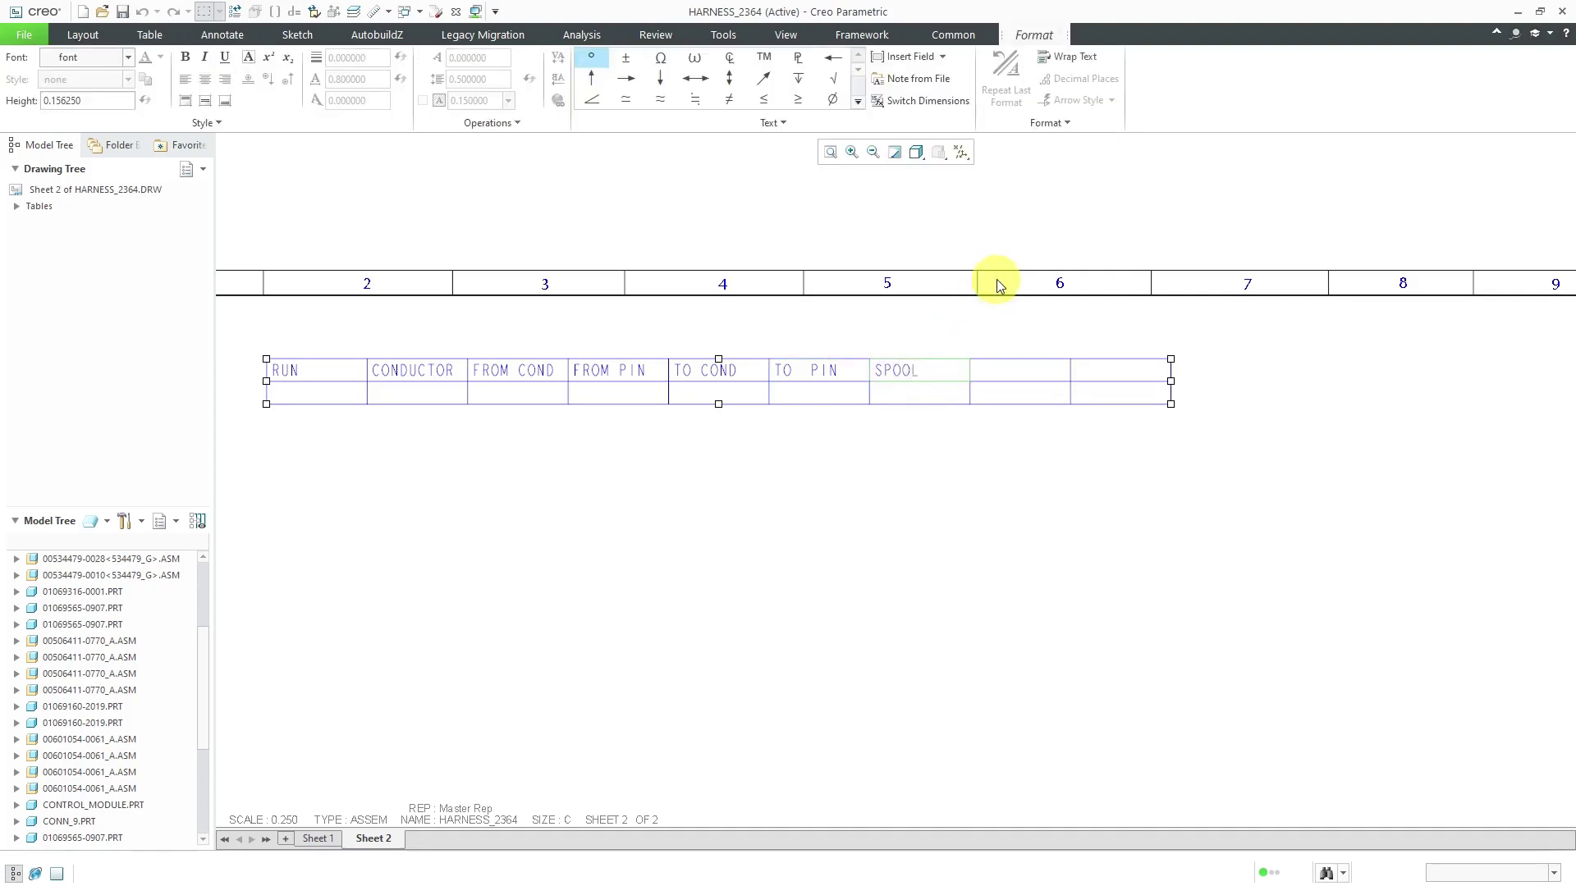
{"action": "left_click", "coordinate": [1013, 374]}
{"action": "double_click", "coordinate": [1013, 373]}
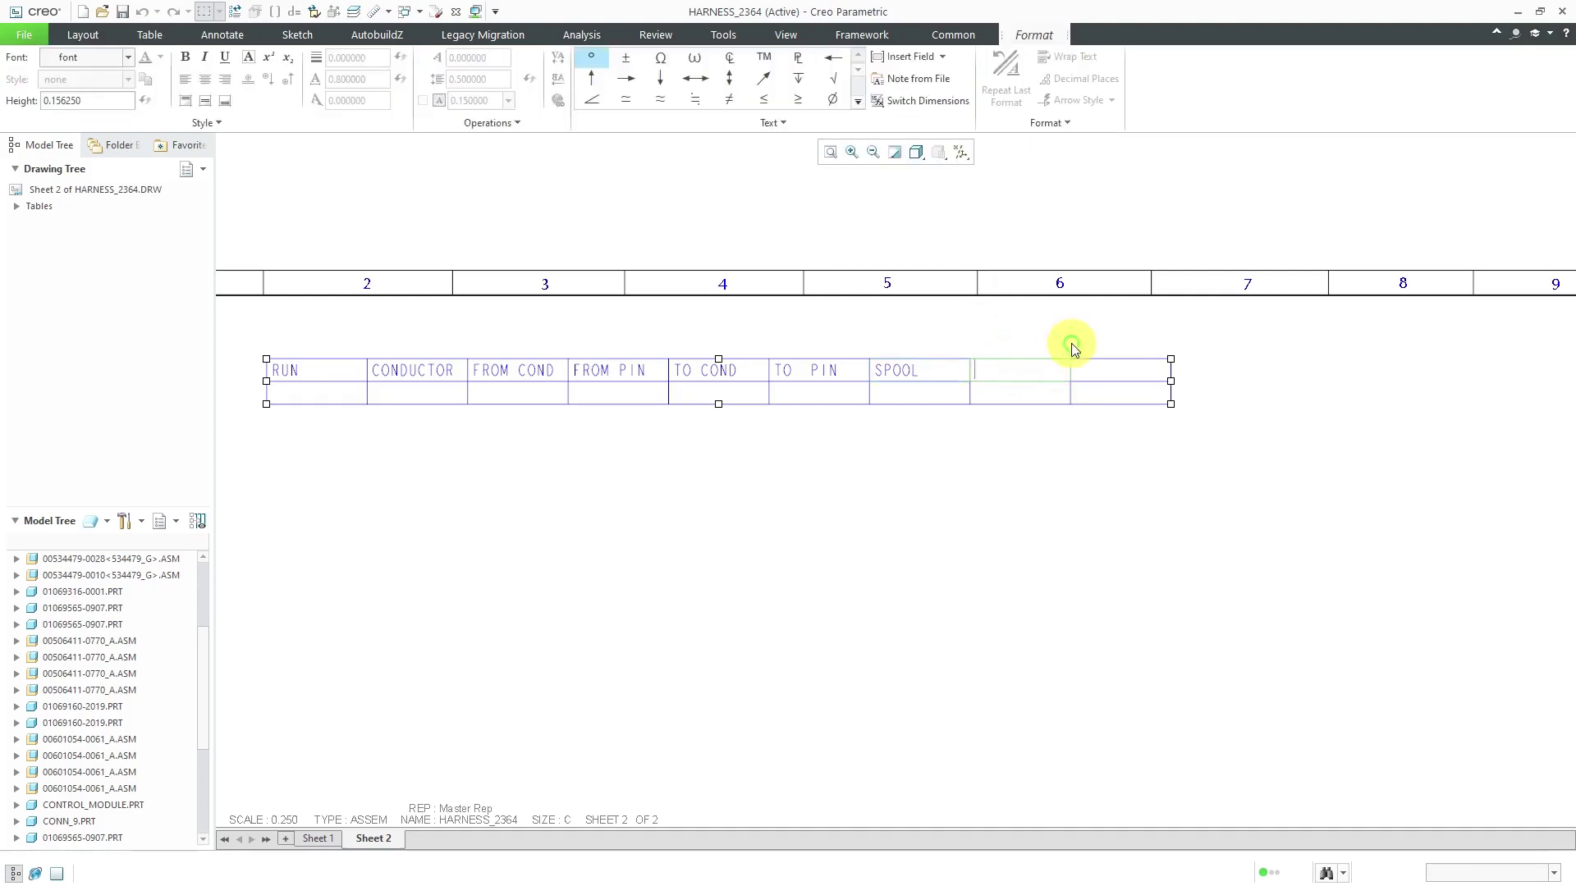
{"action": "type", "text": "COLOR"}
{"action": "left_click", "coordinate": [1071, 343]}
{"action": "left_click", "coordinate": [1114, 376]}
{"action": "double_click", "coordinate": [1116, 374]}
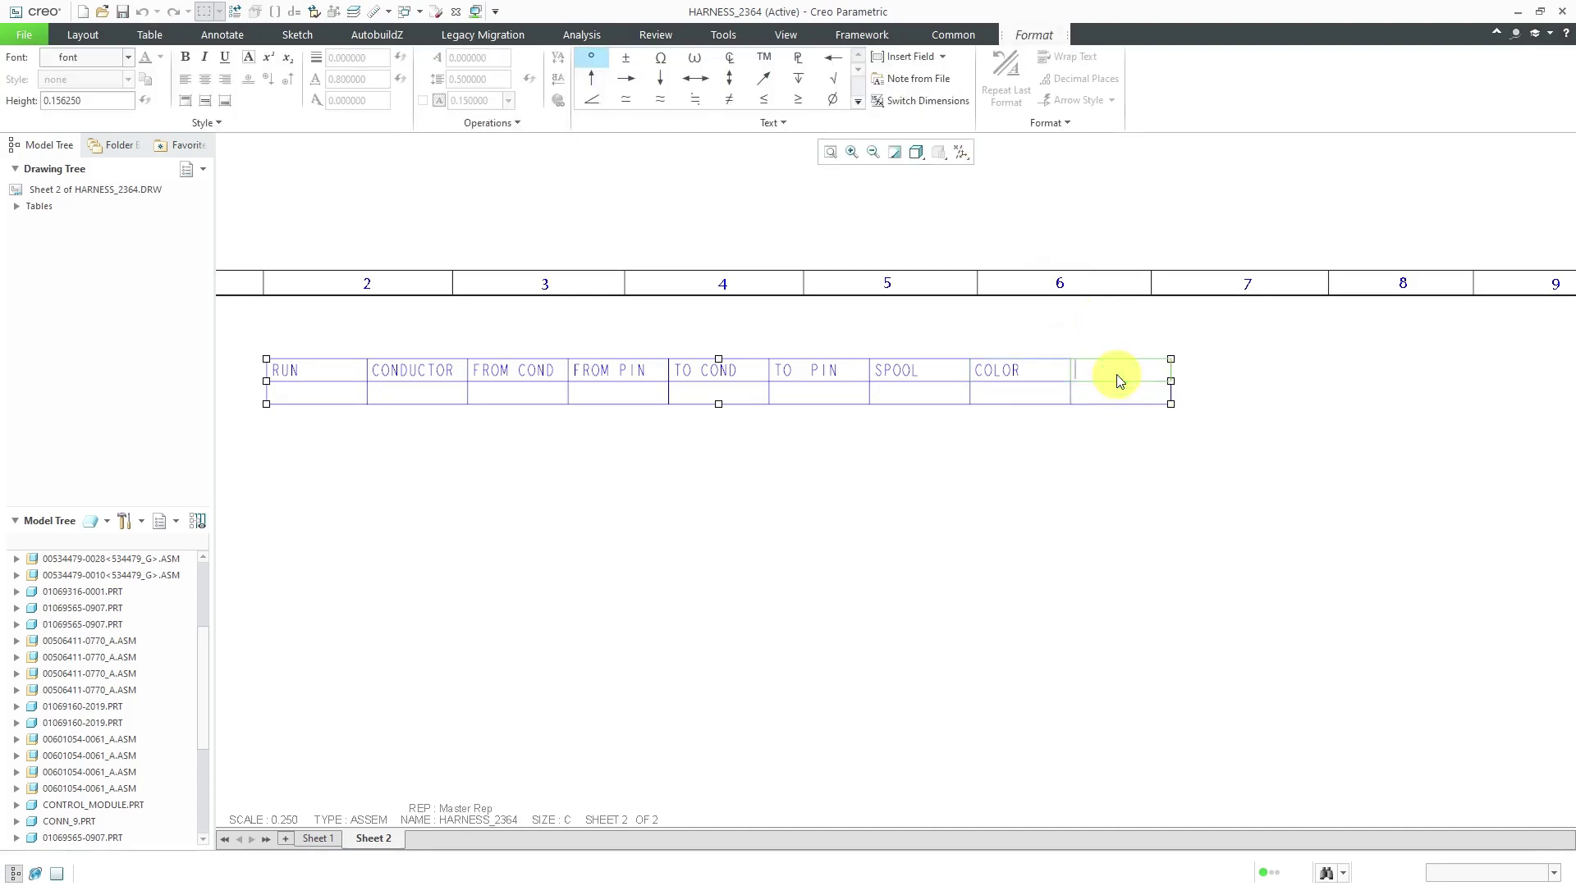
{"action": "type", "text": "LENGTH"}
{"action": "left_click", "coordinate": [1251, 563]}
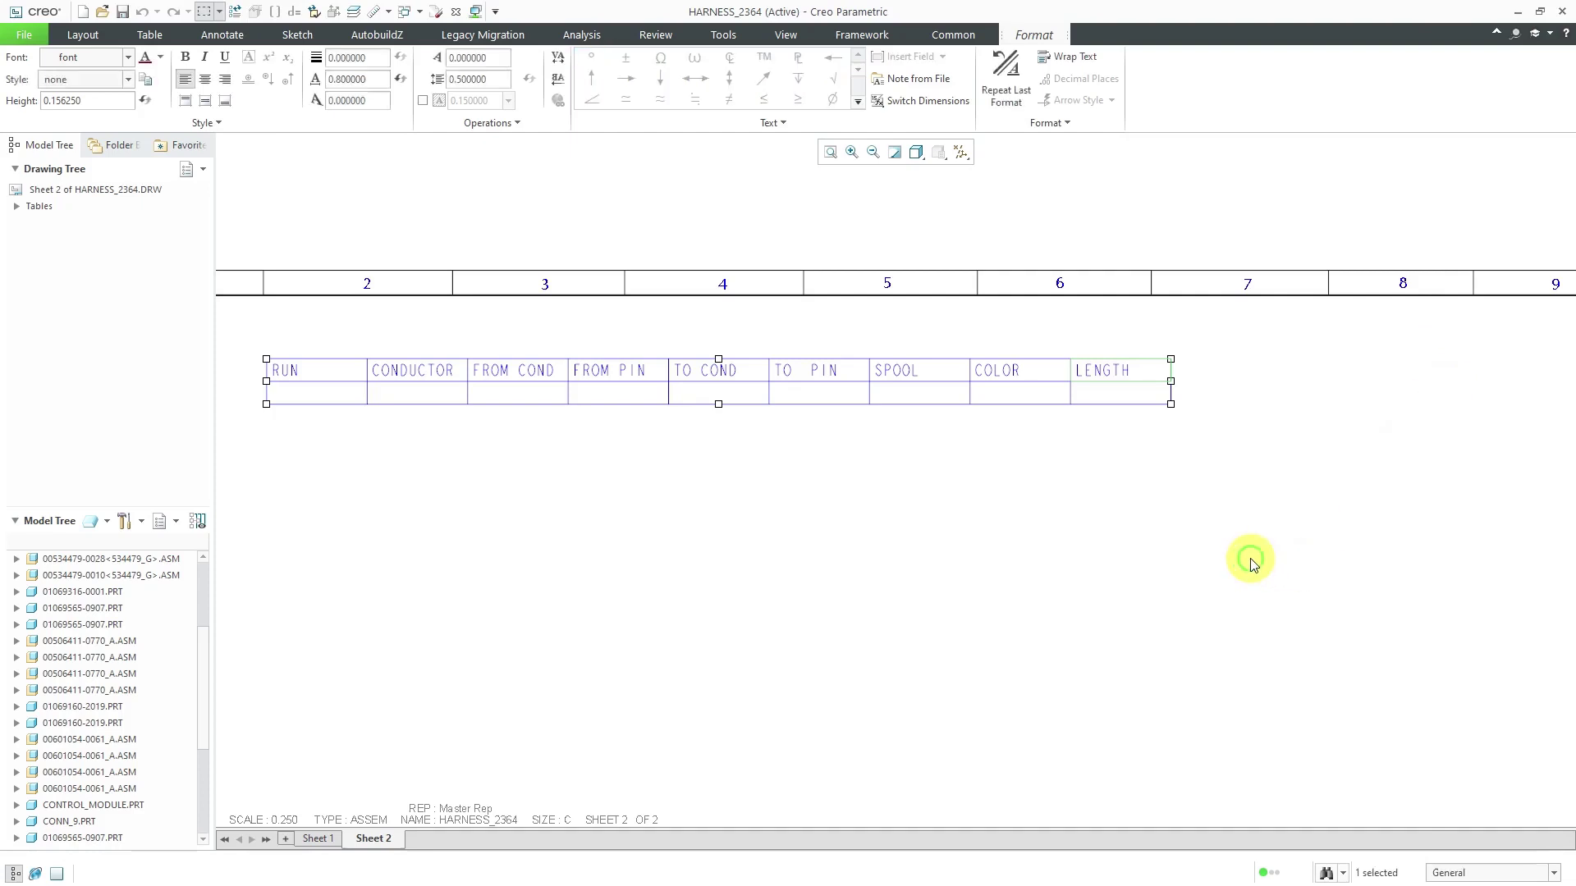
Add a one-directional repeat region to the empty row beneath the headers of the wire run table.
{"action": "left_click", "coordinate": [1114, 560]}
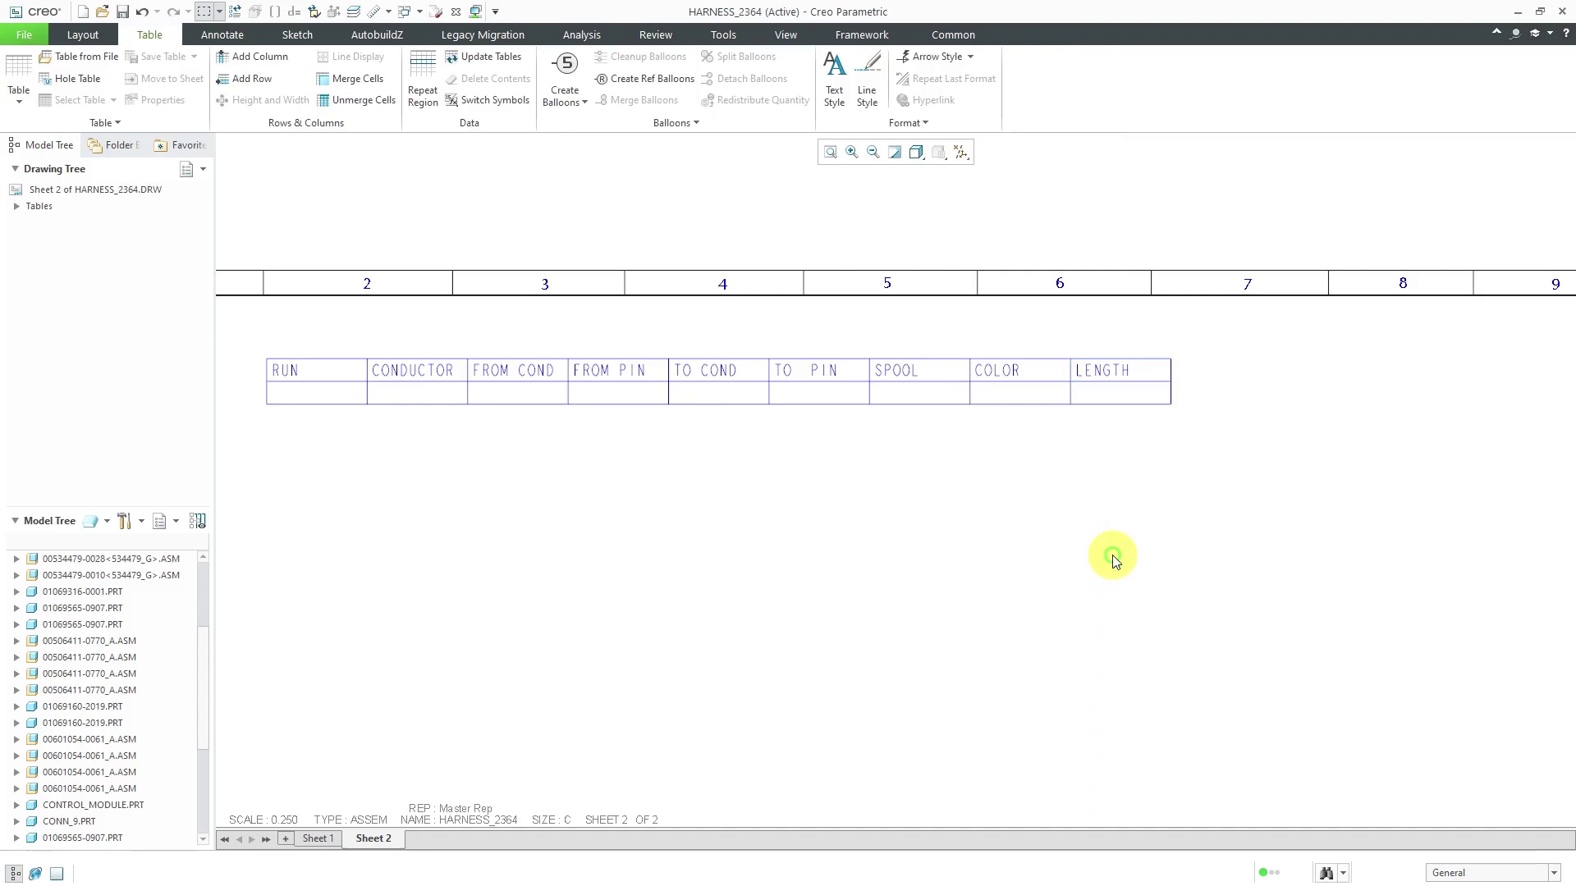
{"action": "scroll", "coordinate": [1227, 486], "scroll_direction": "down", "scroll_amount": 1}
{"action": "scroll", "coordinate": [686, 471], "scroll_direction": "up", "scroll_amount": 2}
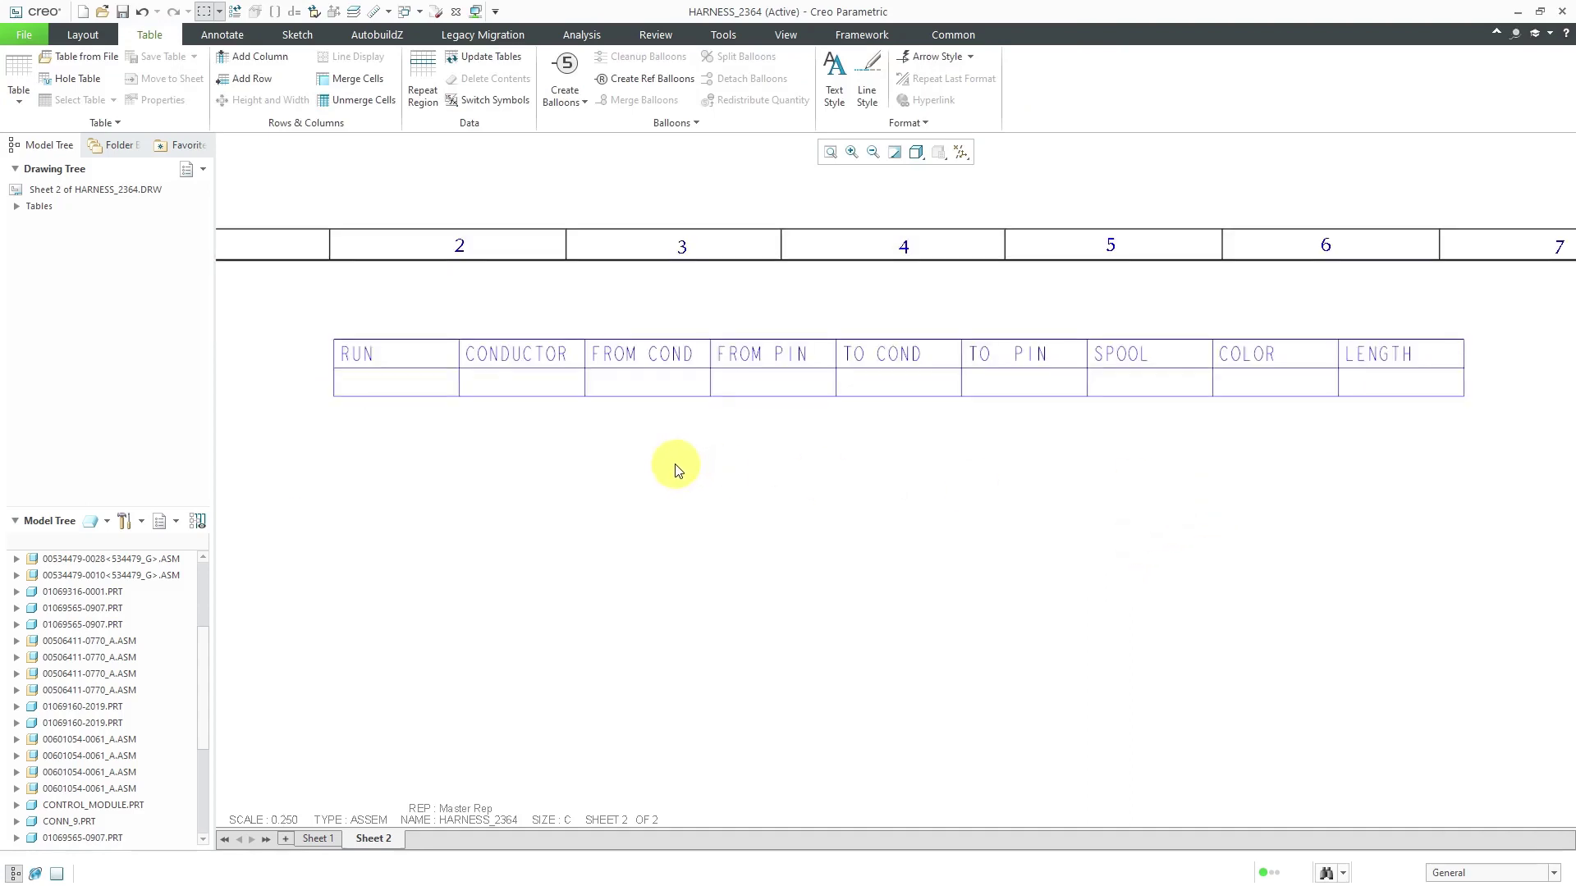
{"action": "left_click", "coordinate": [347, 383]}
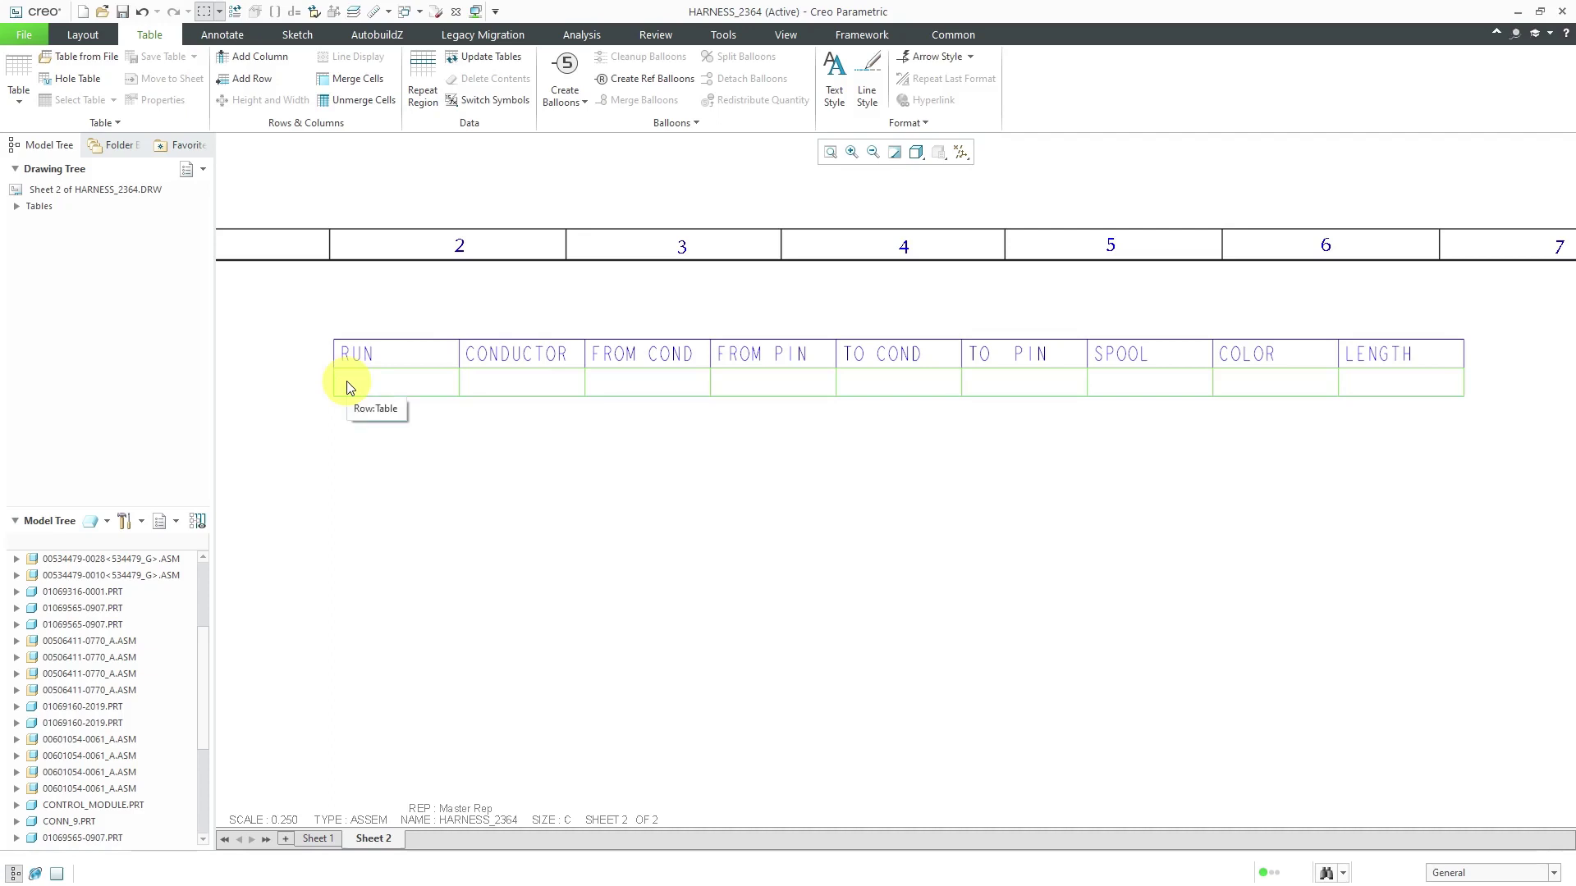
{"action": "left_click", "coordinate": [347, 384]}
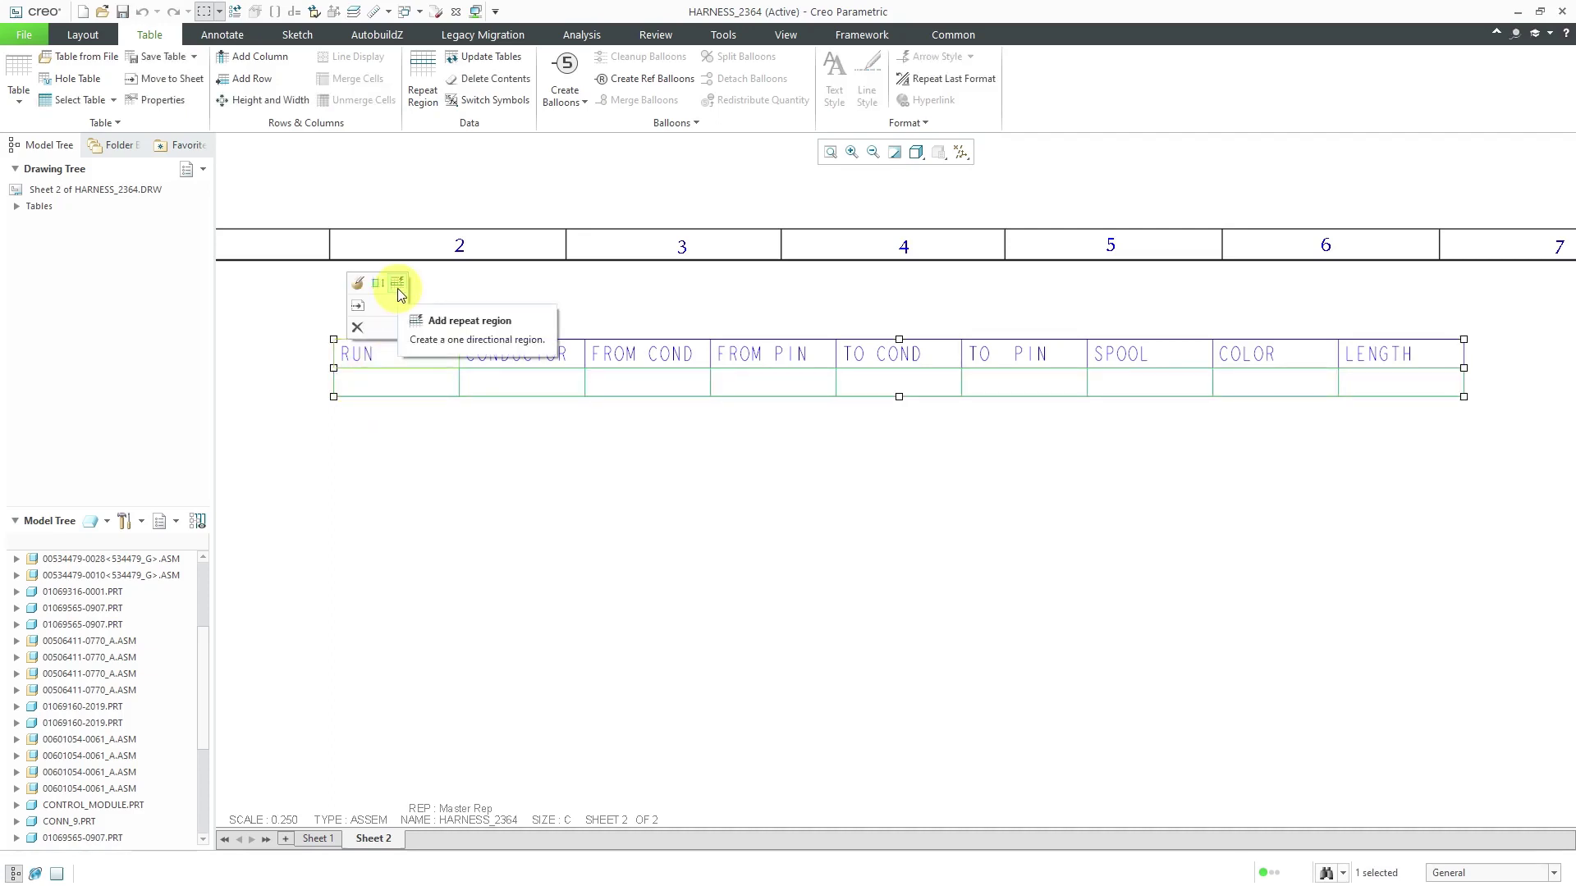
{"action": "left_click", "coordinate": [399, 292]}
Assign the report symbol harn.run.name to the repeat-region cell beneath RUN.
{"action": "double_click", "coordinate": [404, 383]}
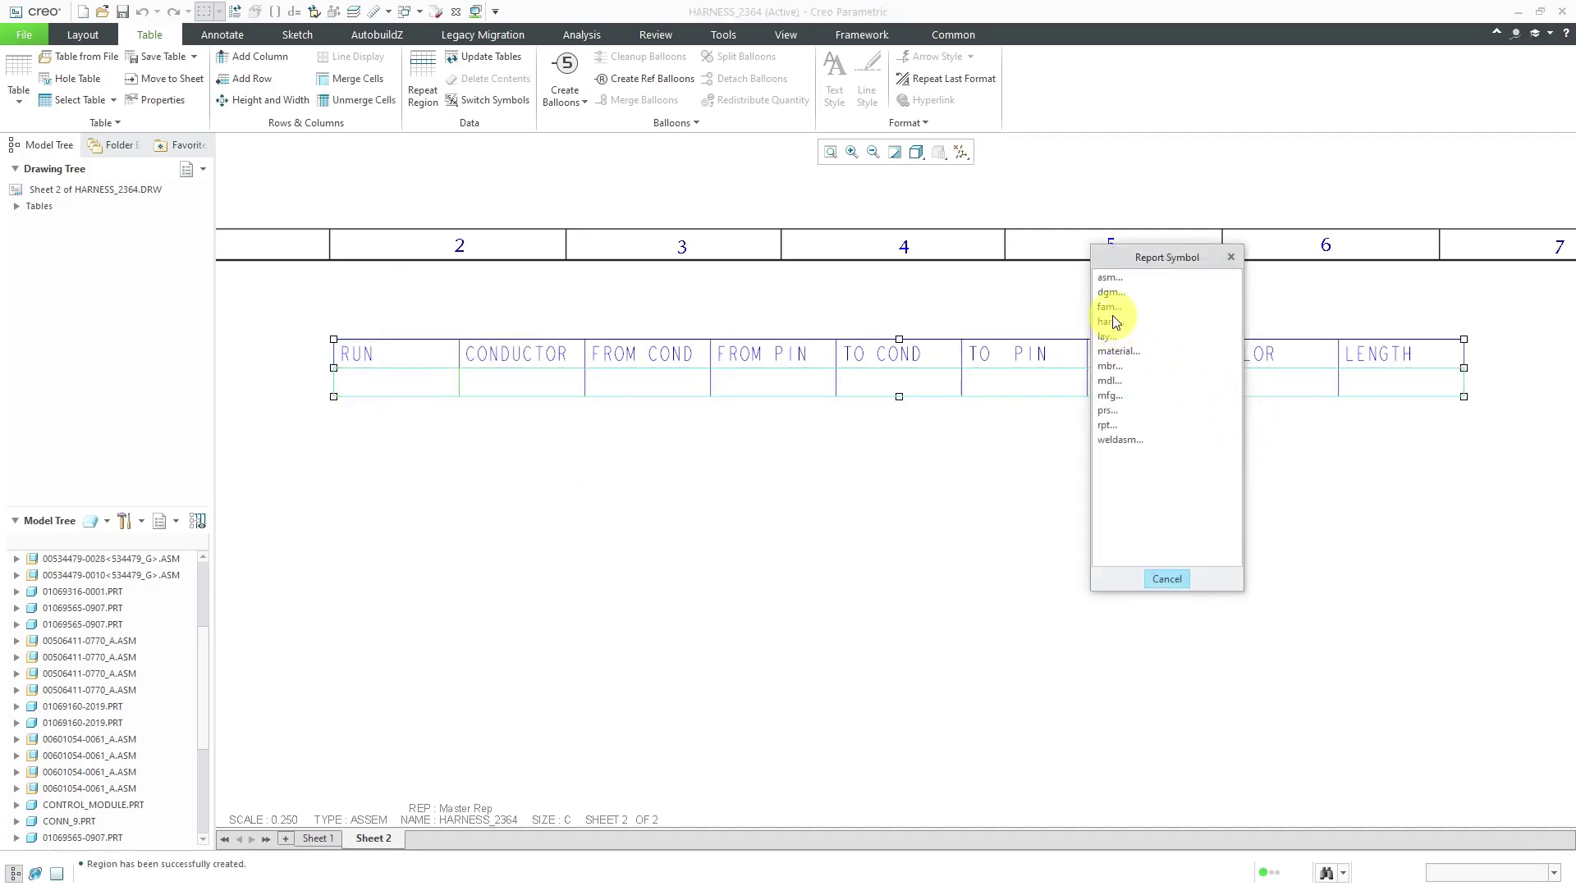
{"action": "left_click", "coordinate": [1115, 322]}
{"action": "left_click", "coordinate": [1110, 292]}
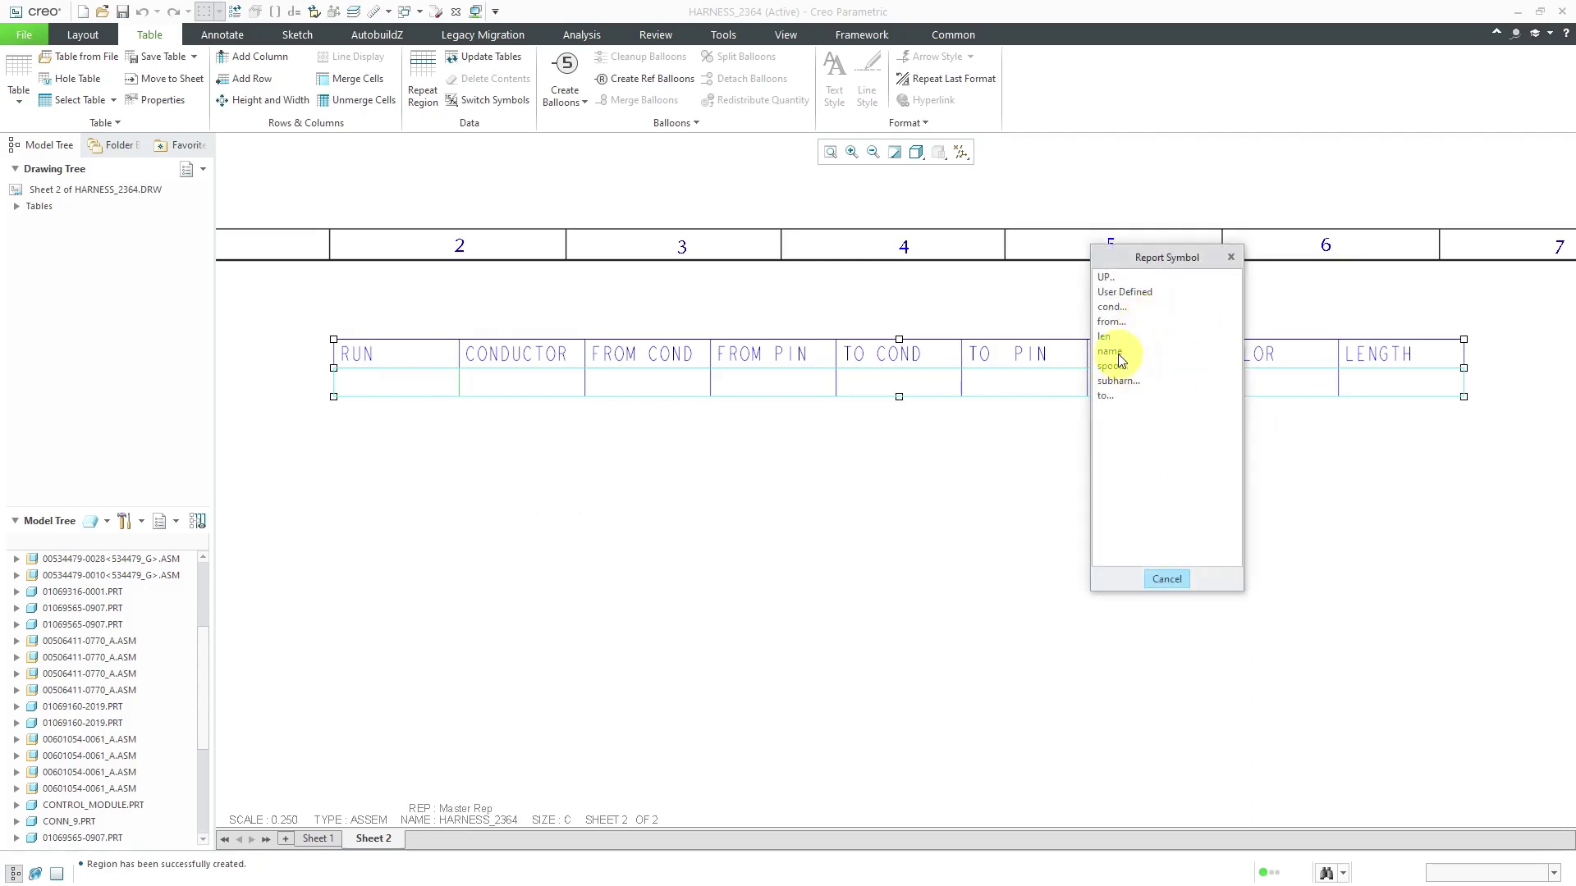
{"action": "left_click", "coordinate": [1121, 360]}
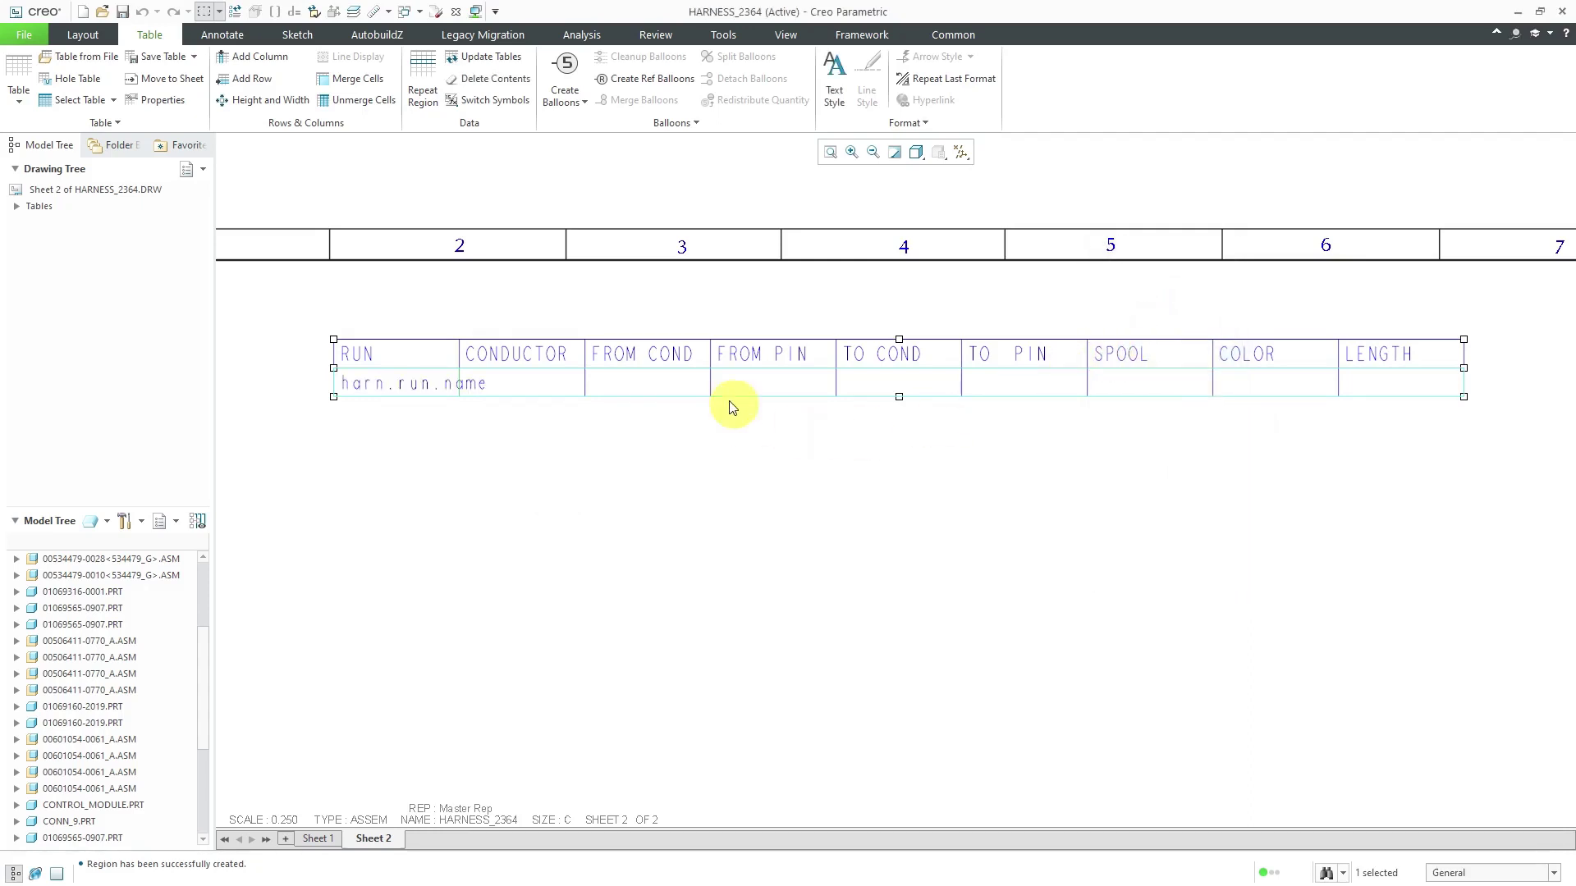
Assign the report symbol harn.run.cond.name to the repeat-region cell beneath CONDUCTOR.
{"action": "left_click", "coordinate": [556, 392]}
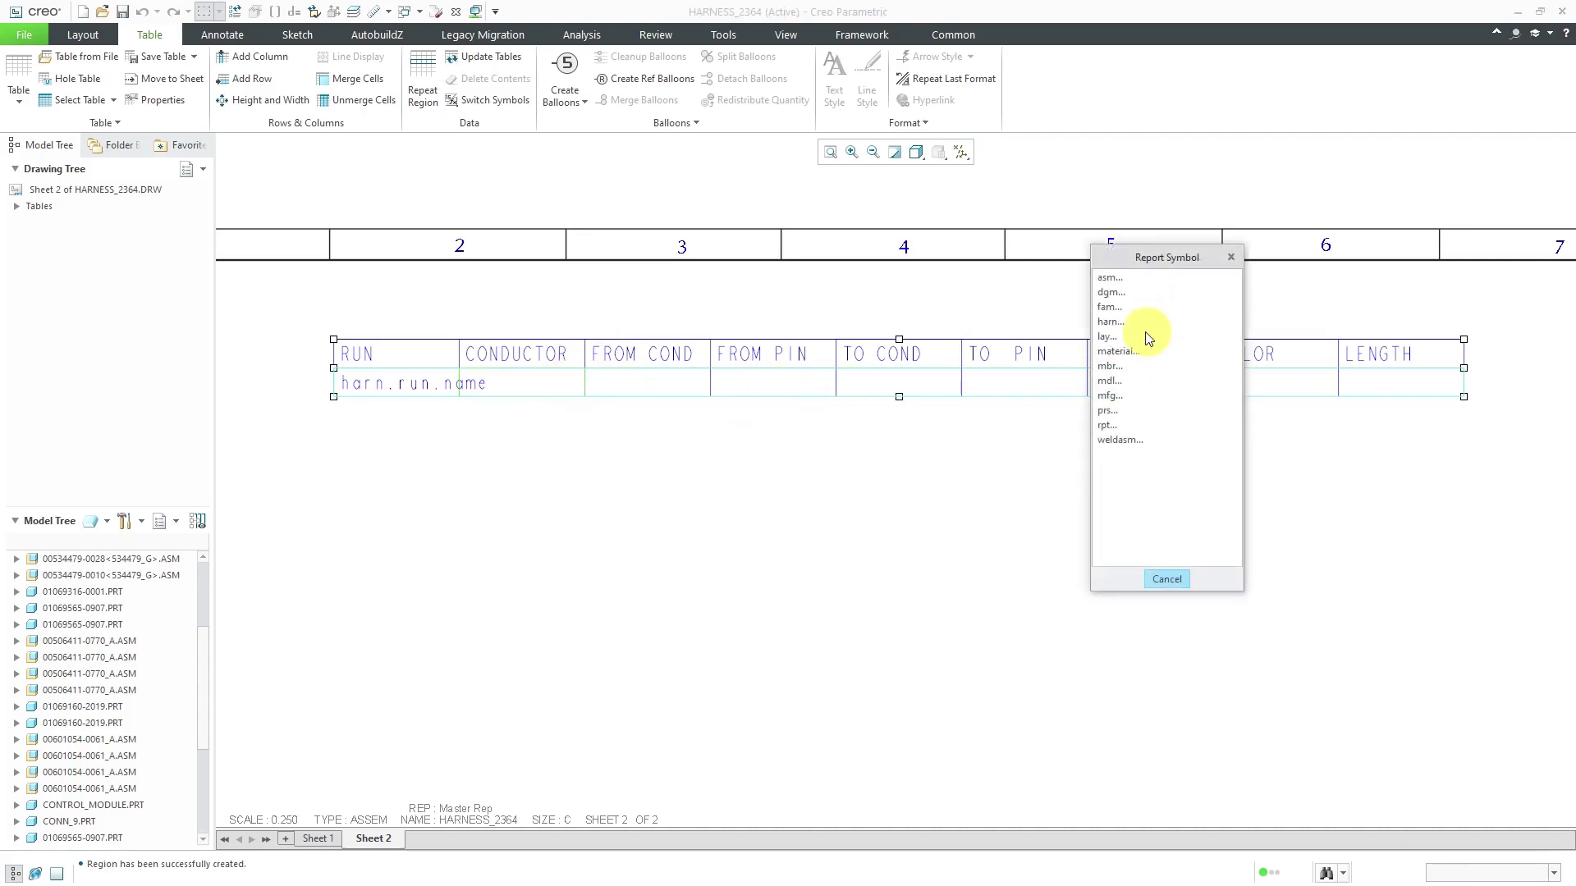
{"action": "left_click", "coordinate": [1120, 322]}
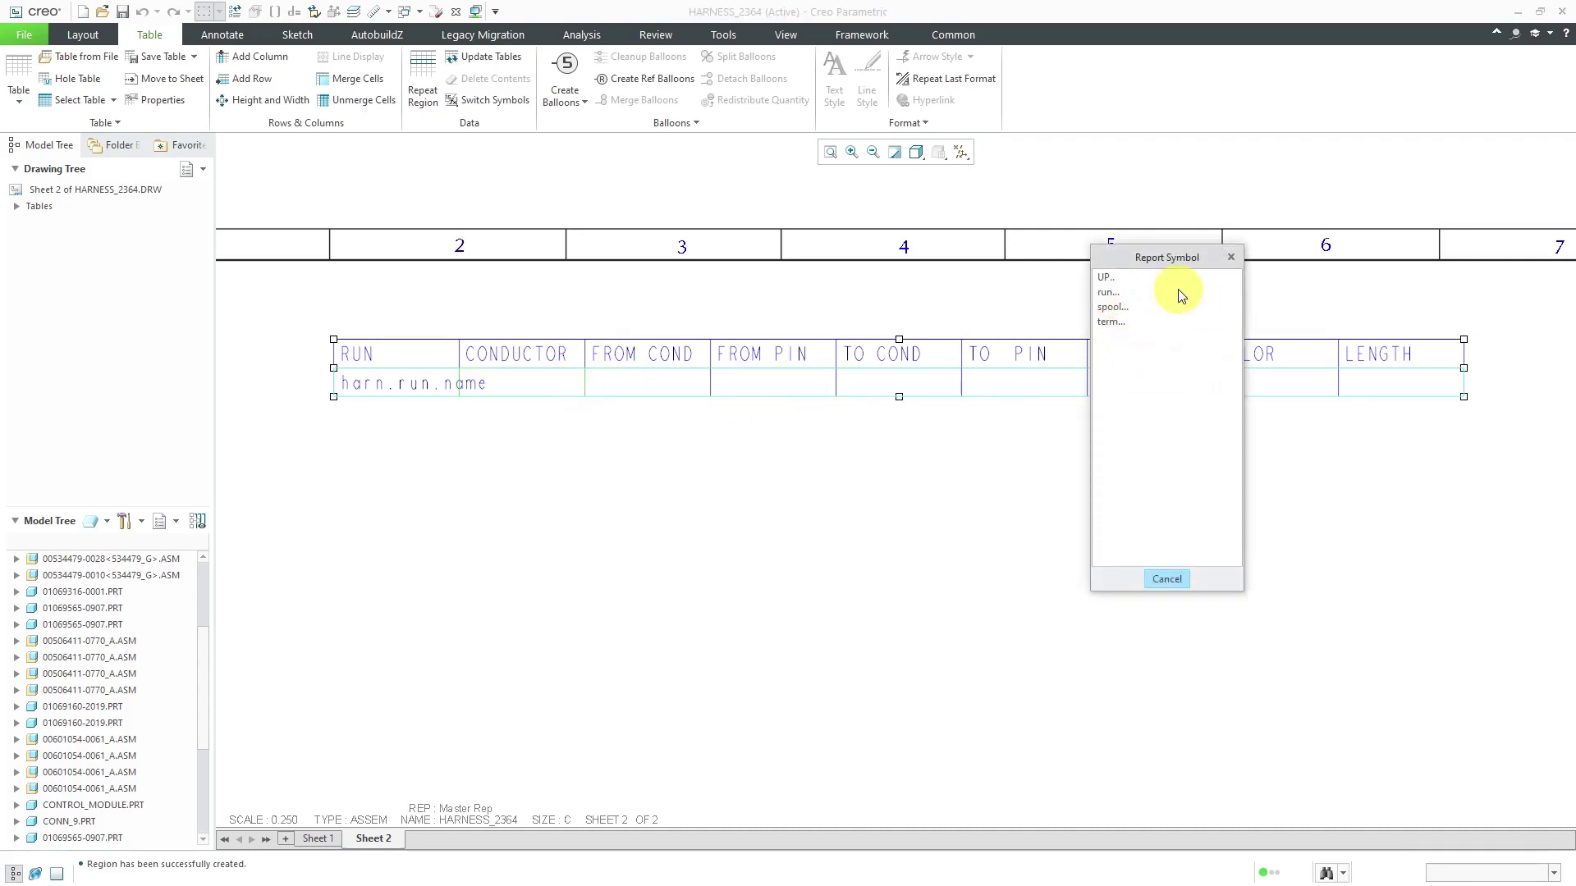
{"action": "left_click", "coordinate": [1115, 296]}
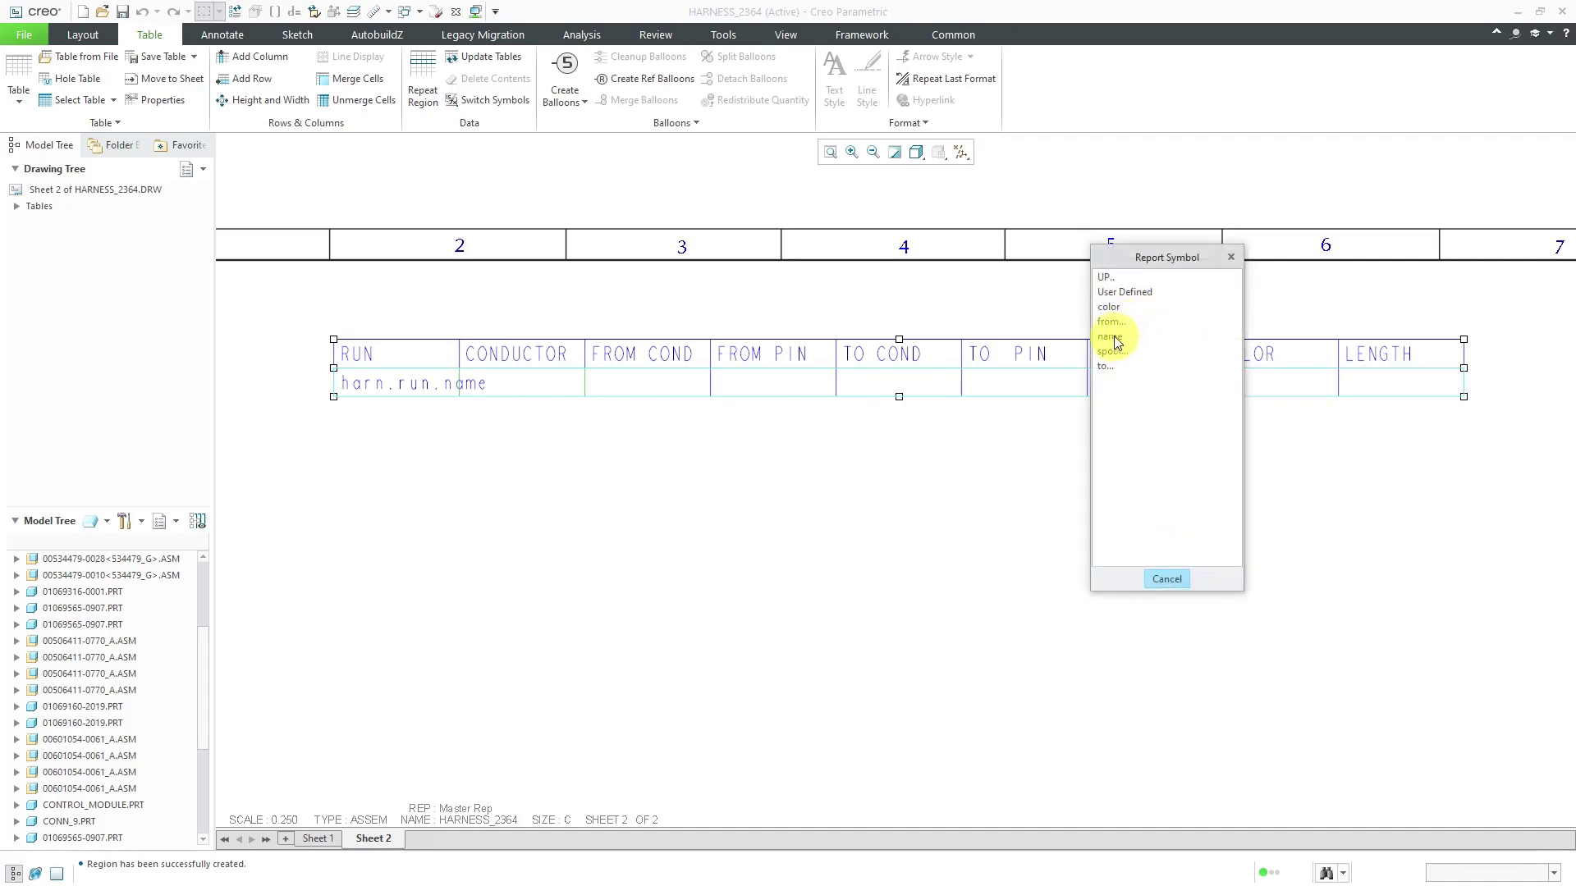
{"action": "left_click", "coordinate": [1112, 338]}
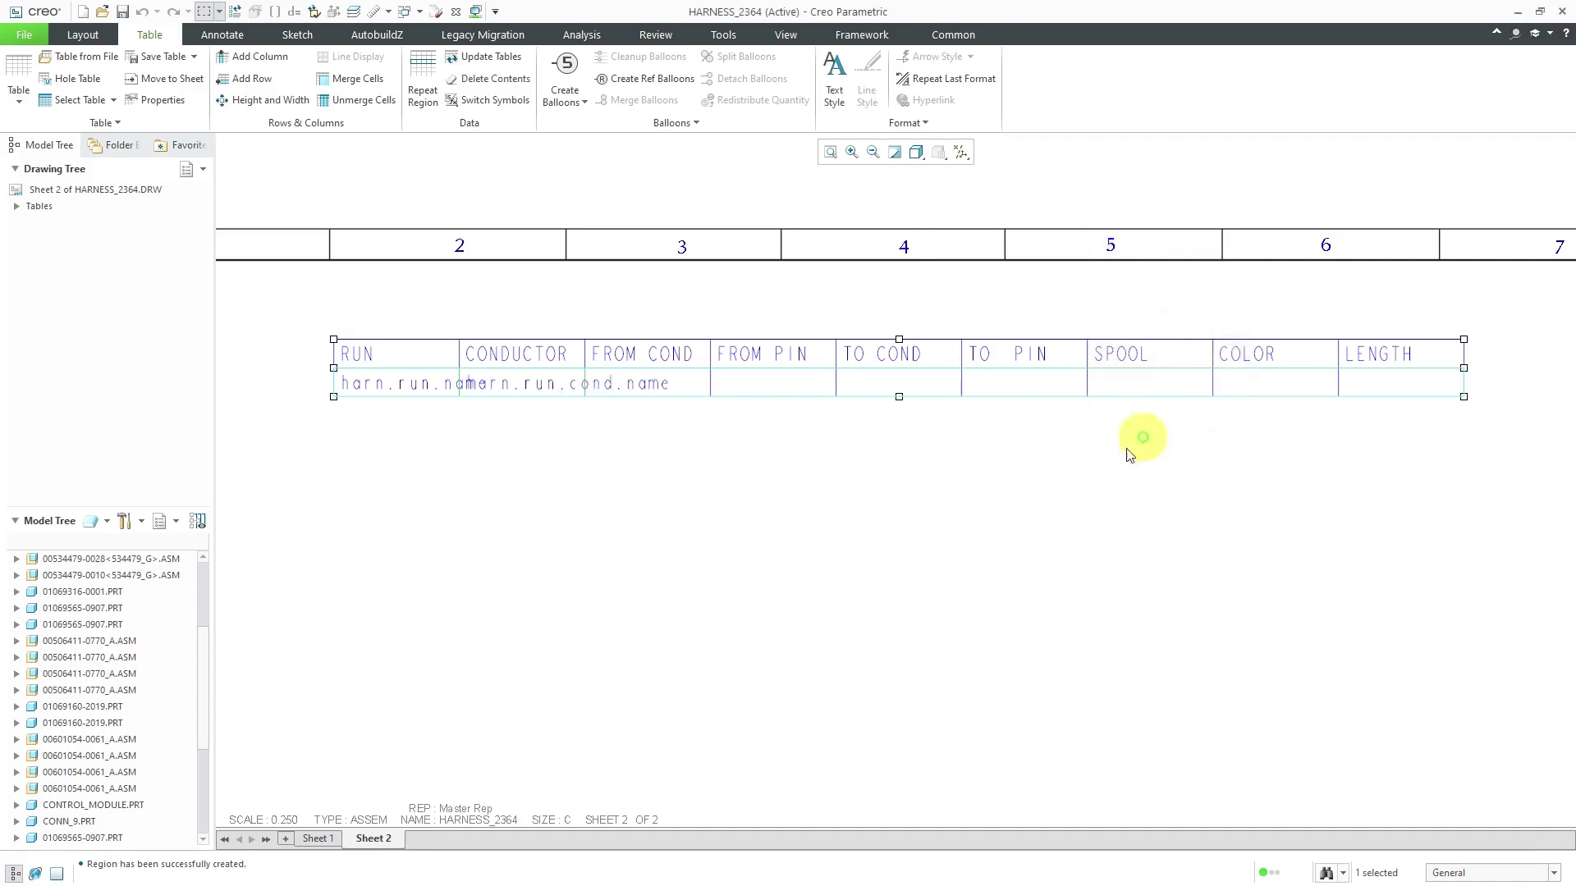
Assign the report symbol harn.run.cond.from.conn.name to the repeat-region cell beneath FROM COND.
{"action": "double_click", "coordinate": [688, 386]}
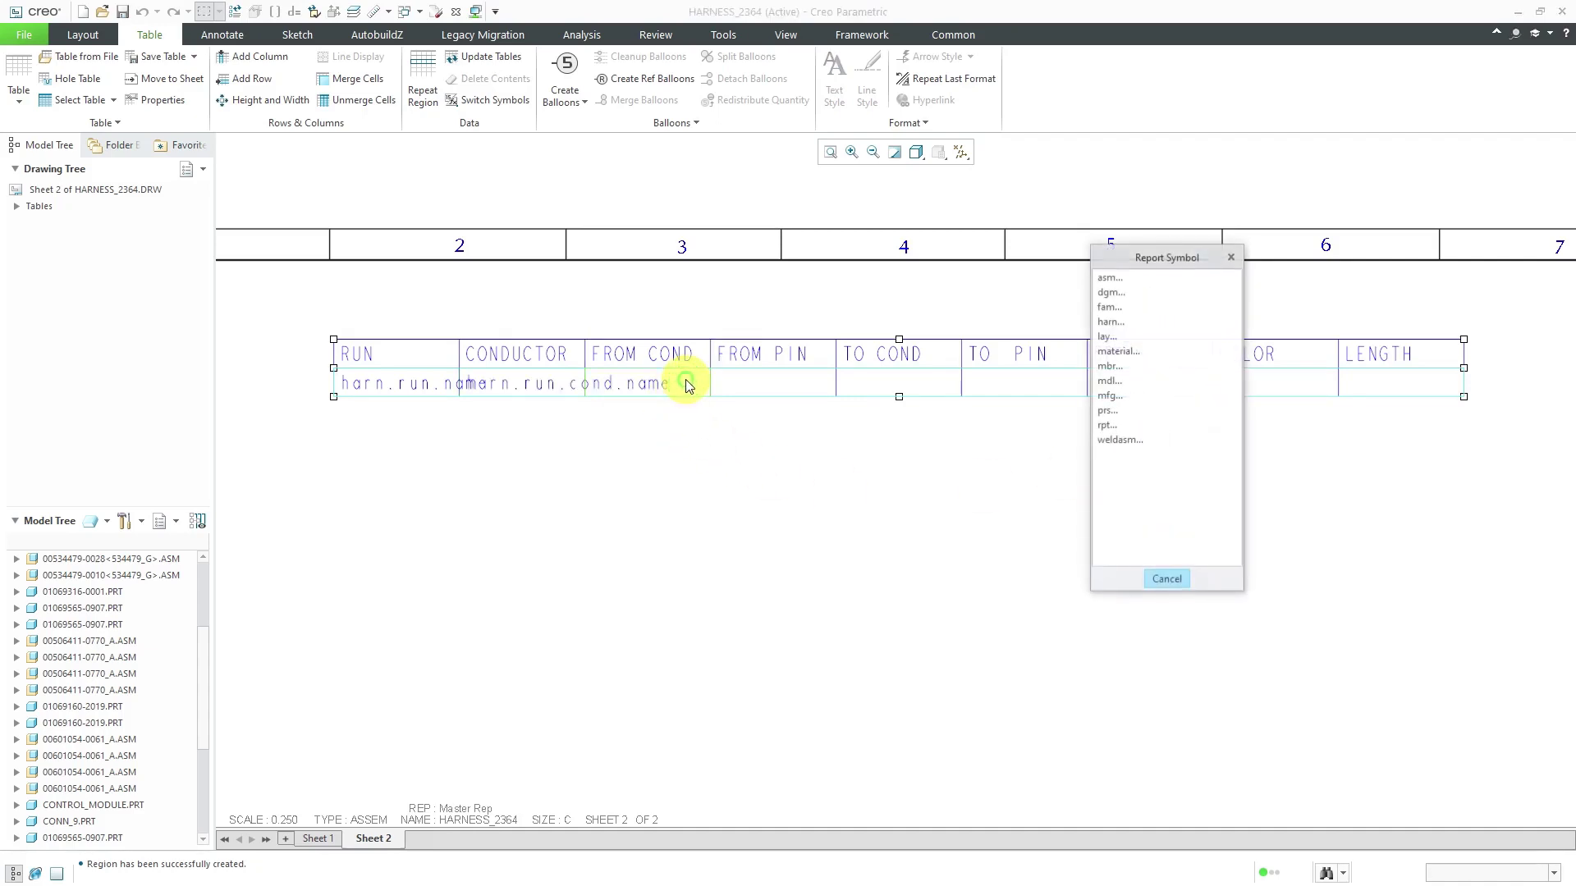
{"action": "left_click", "coordinate": [1118, 323]}
{"action": "left_click", "coordinate": [1111, 297]}
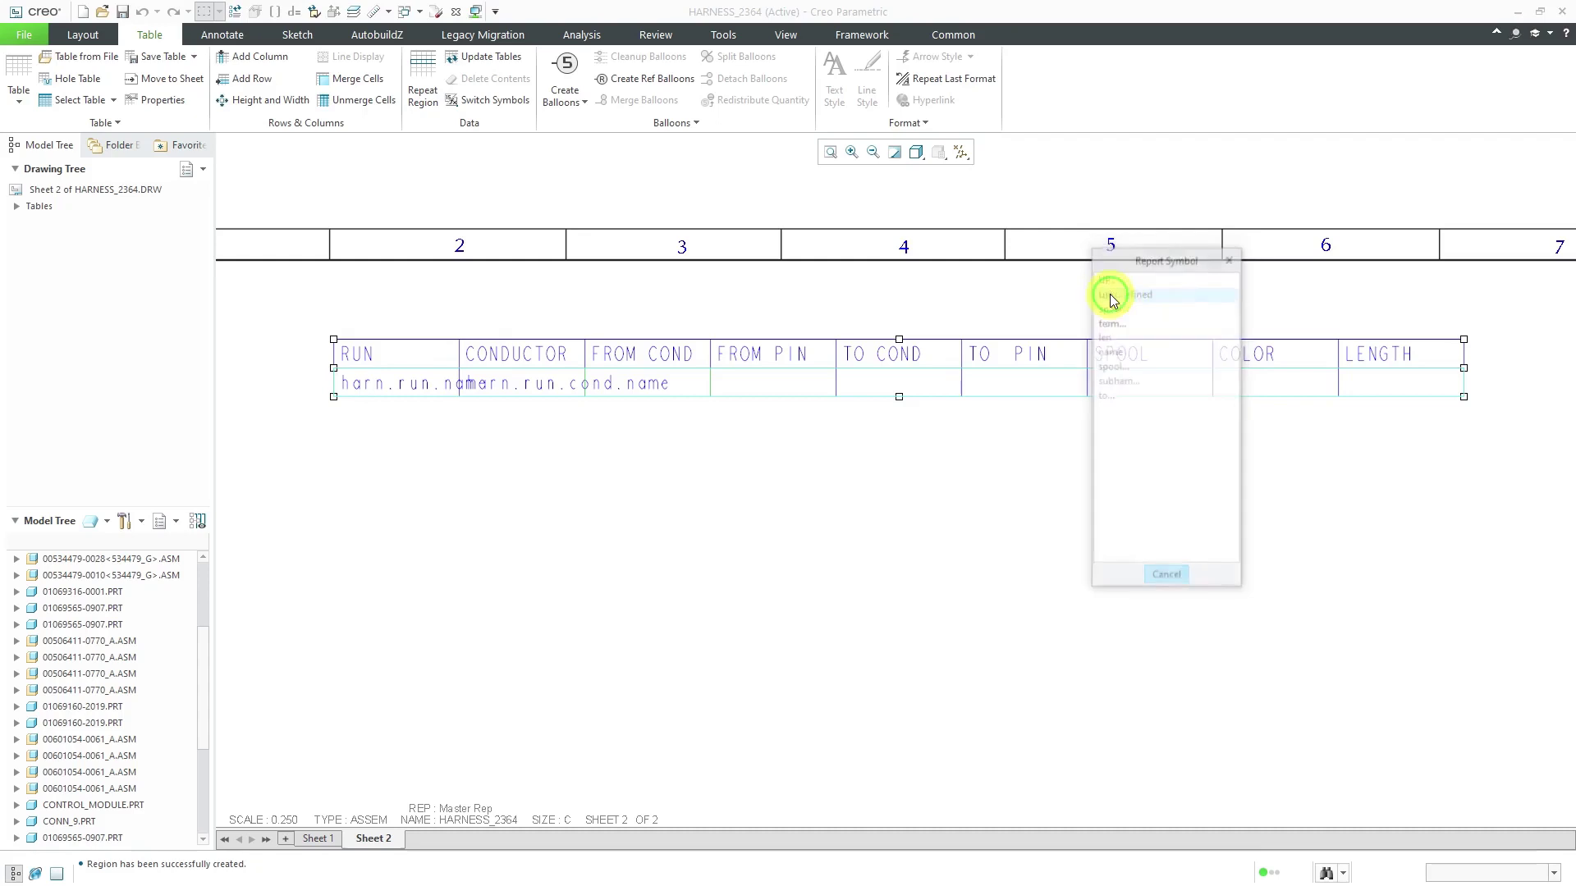
{"action": "left_click", "coordinate": [1116, 308]}
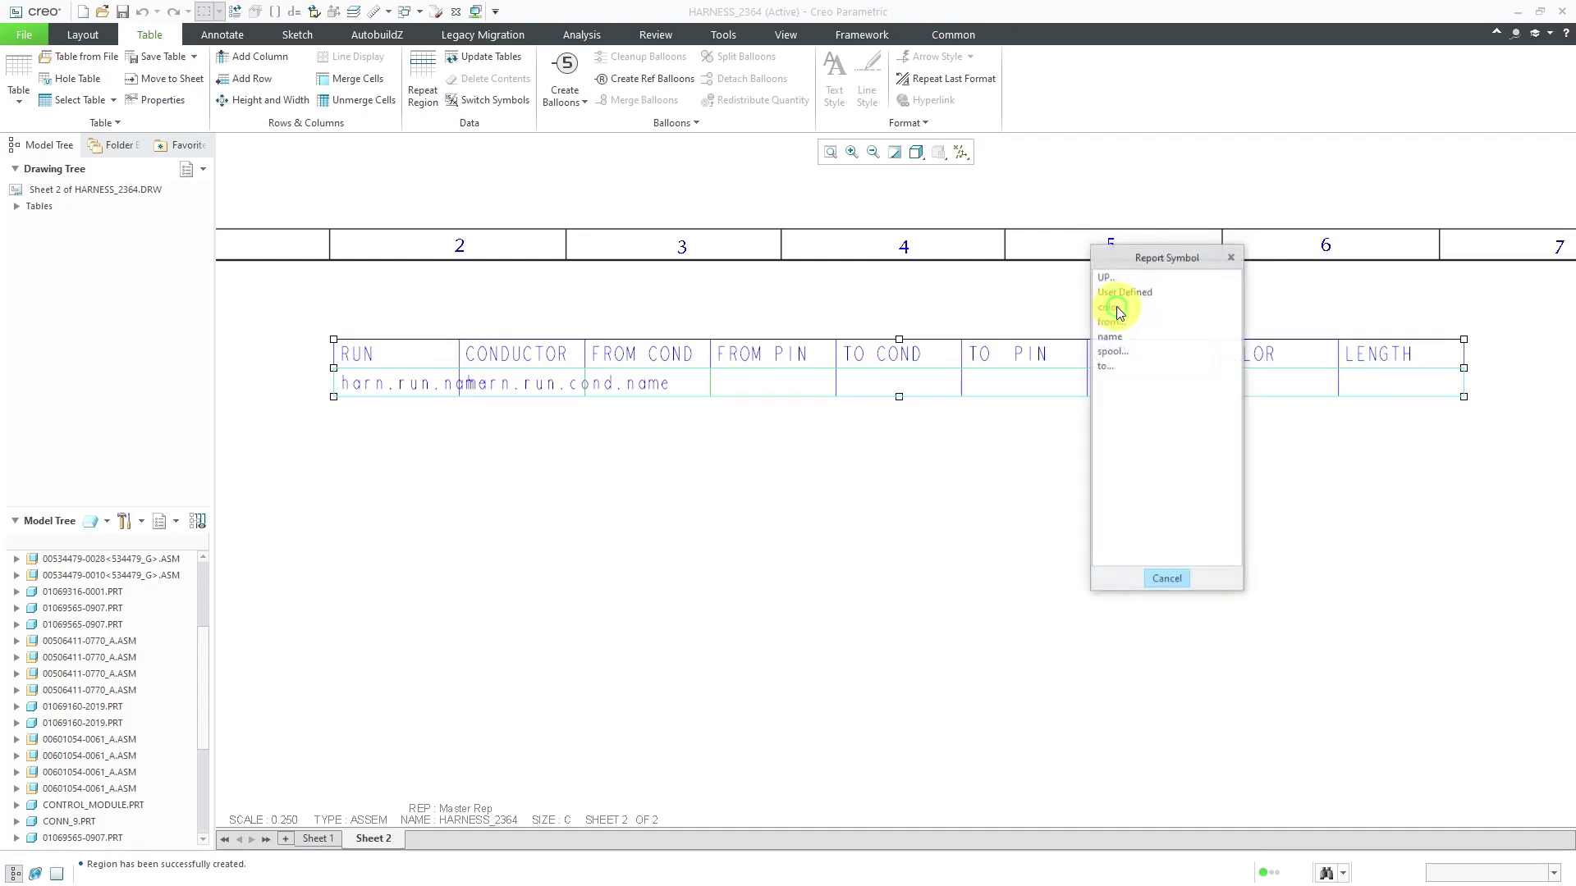
{"action": "left_click", "coordinate": [1114, 323]}
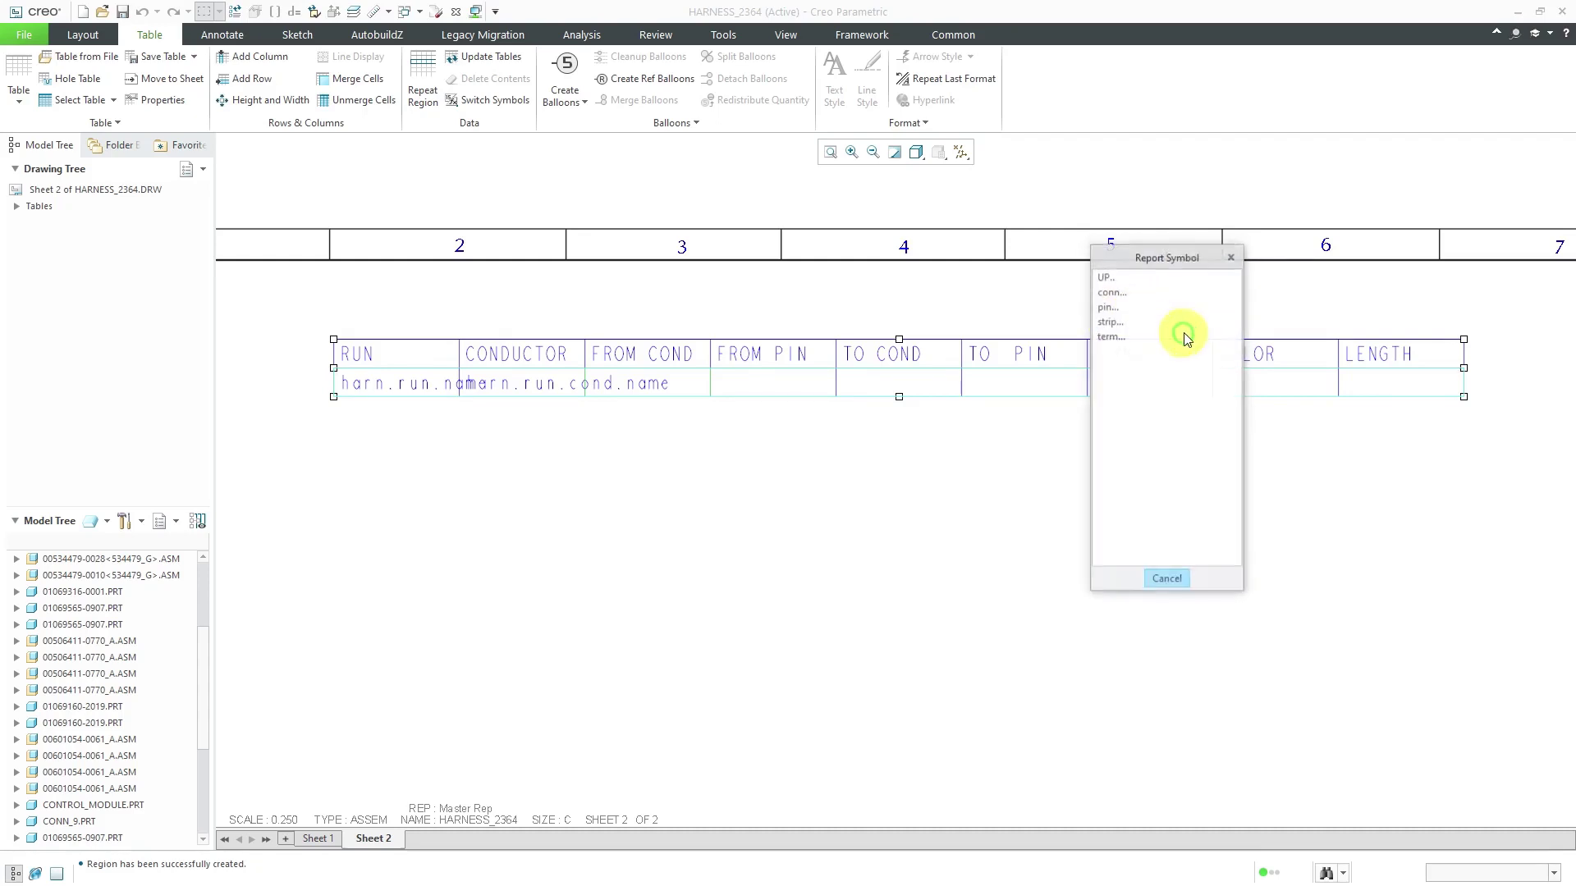
{"action": "left_click", "coordinate": [1113, 306]}
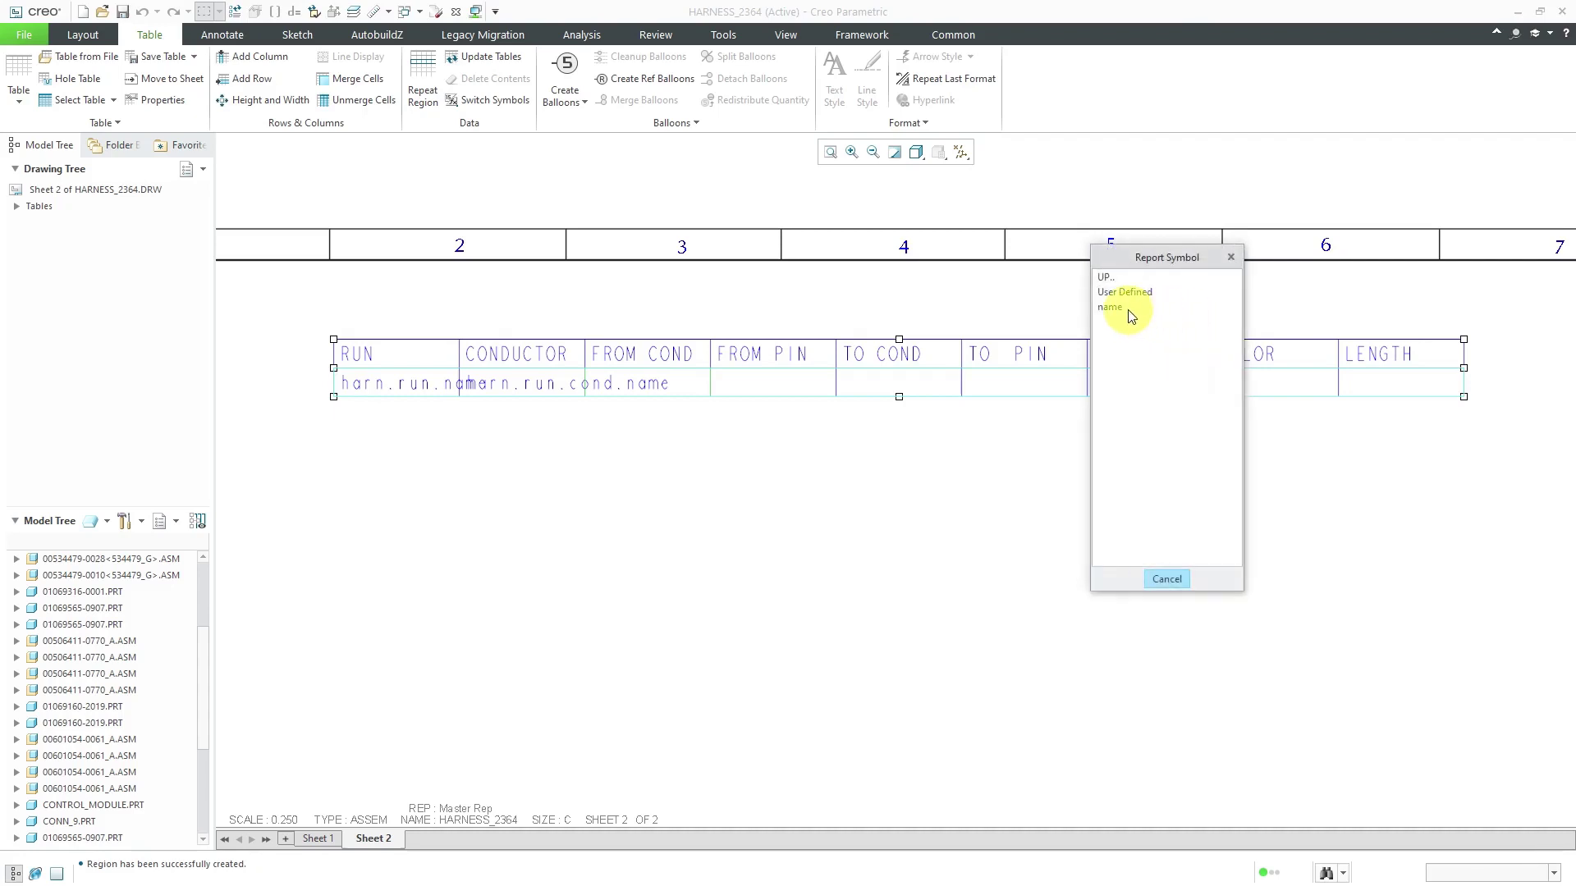
{"action": "left_click", "coordinate": [1117, 307]}
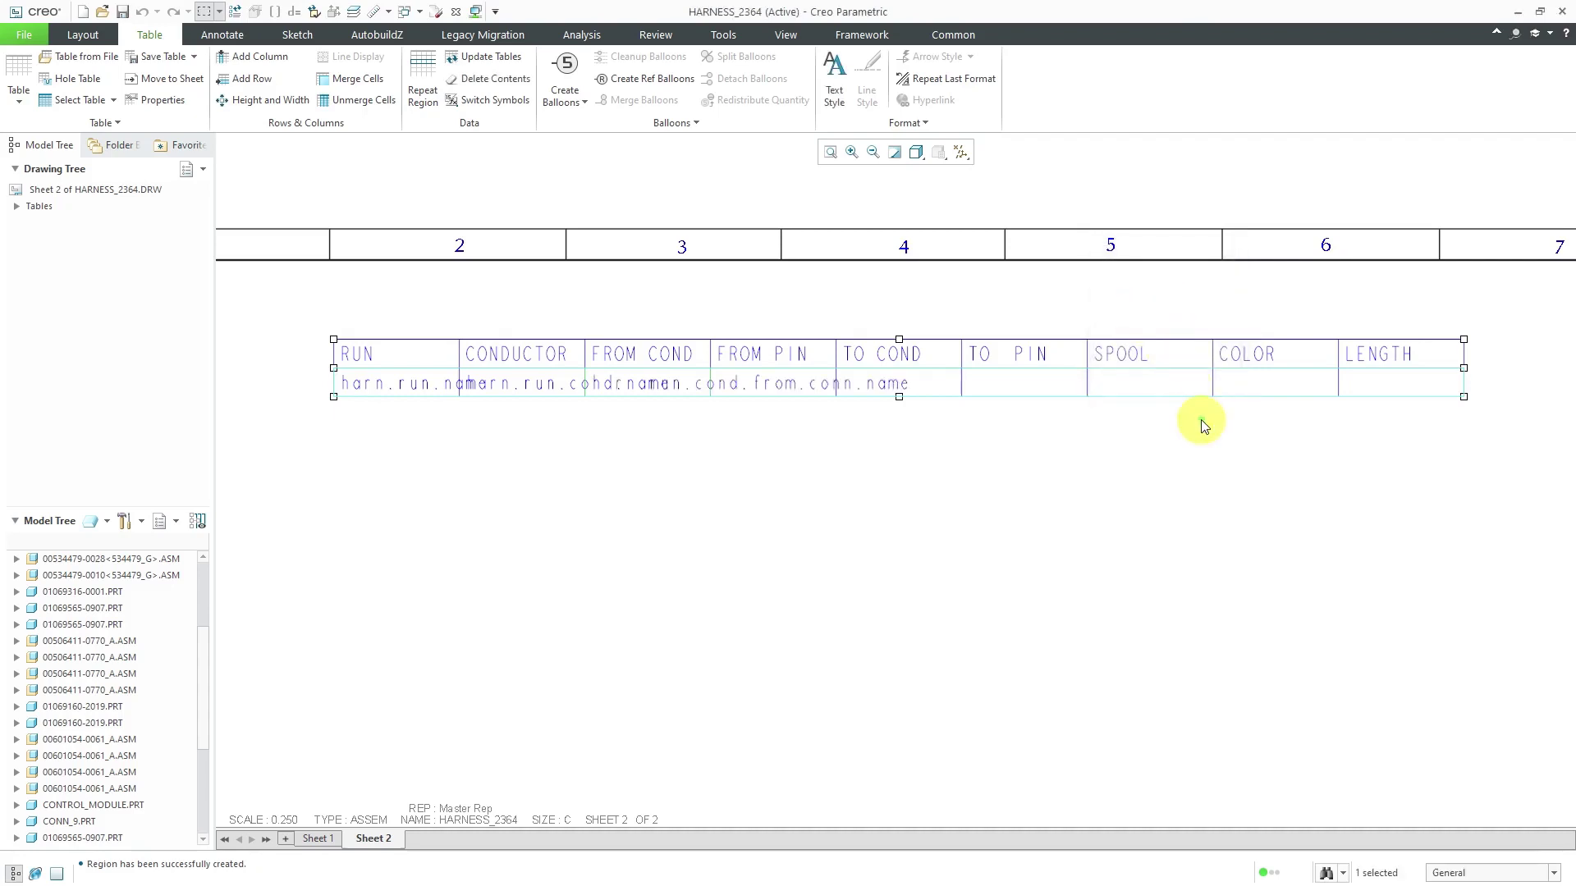
Assign the report symbol harn.run.cond.from.pin.name to the repeat-region cell beneath FROM PIN.
{"action": "double_click", "coordinate": [803, 383]}
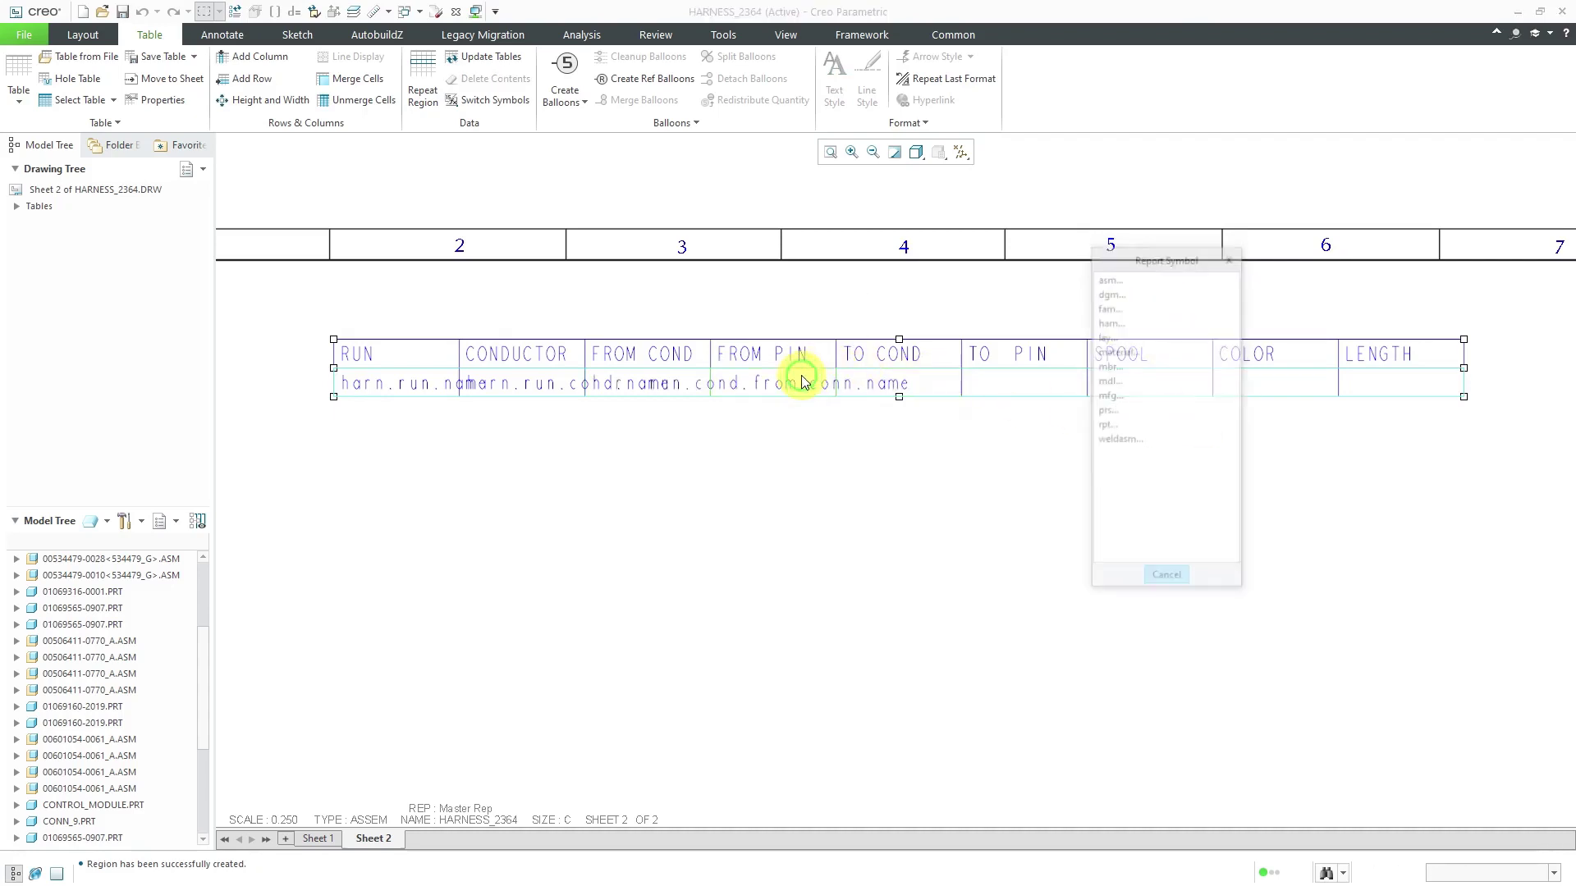
{"action": "left_click", "coordinate": [1113, 320]}
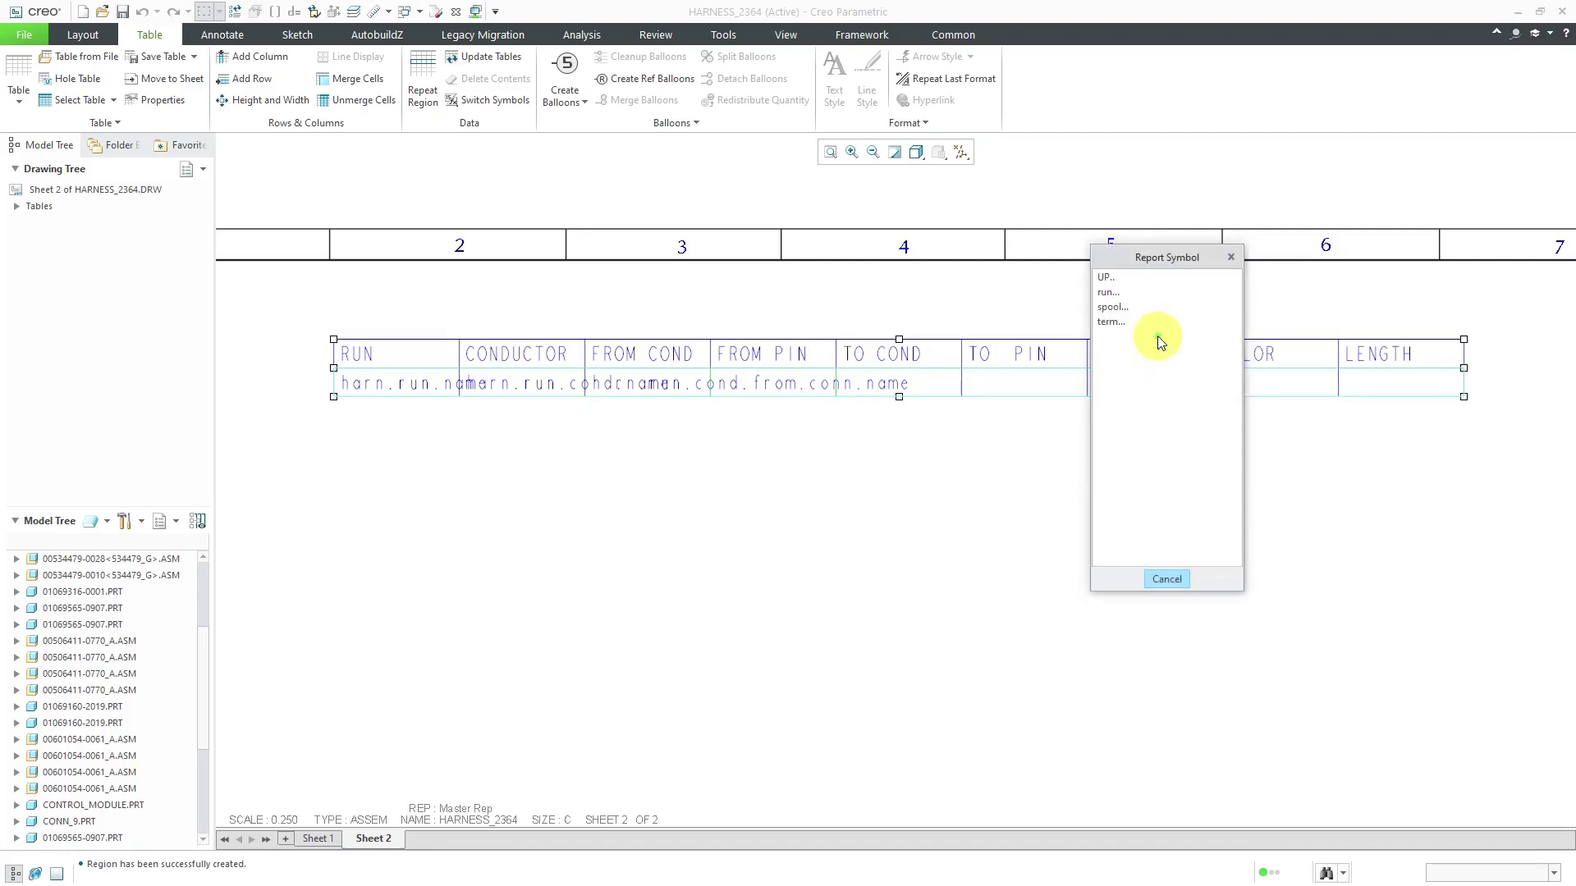
{"action": "left_click", "coordinate": [1113, 297]}
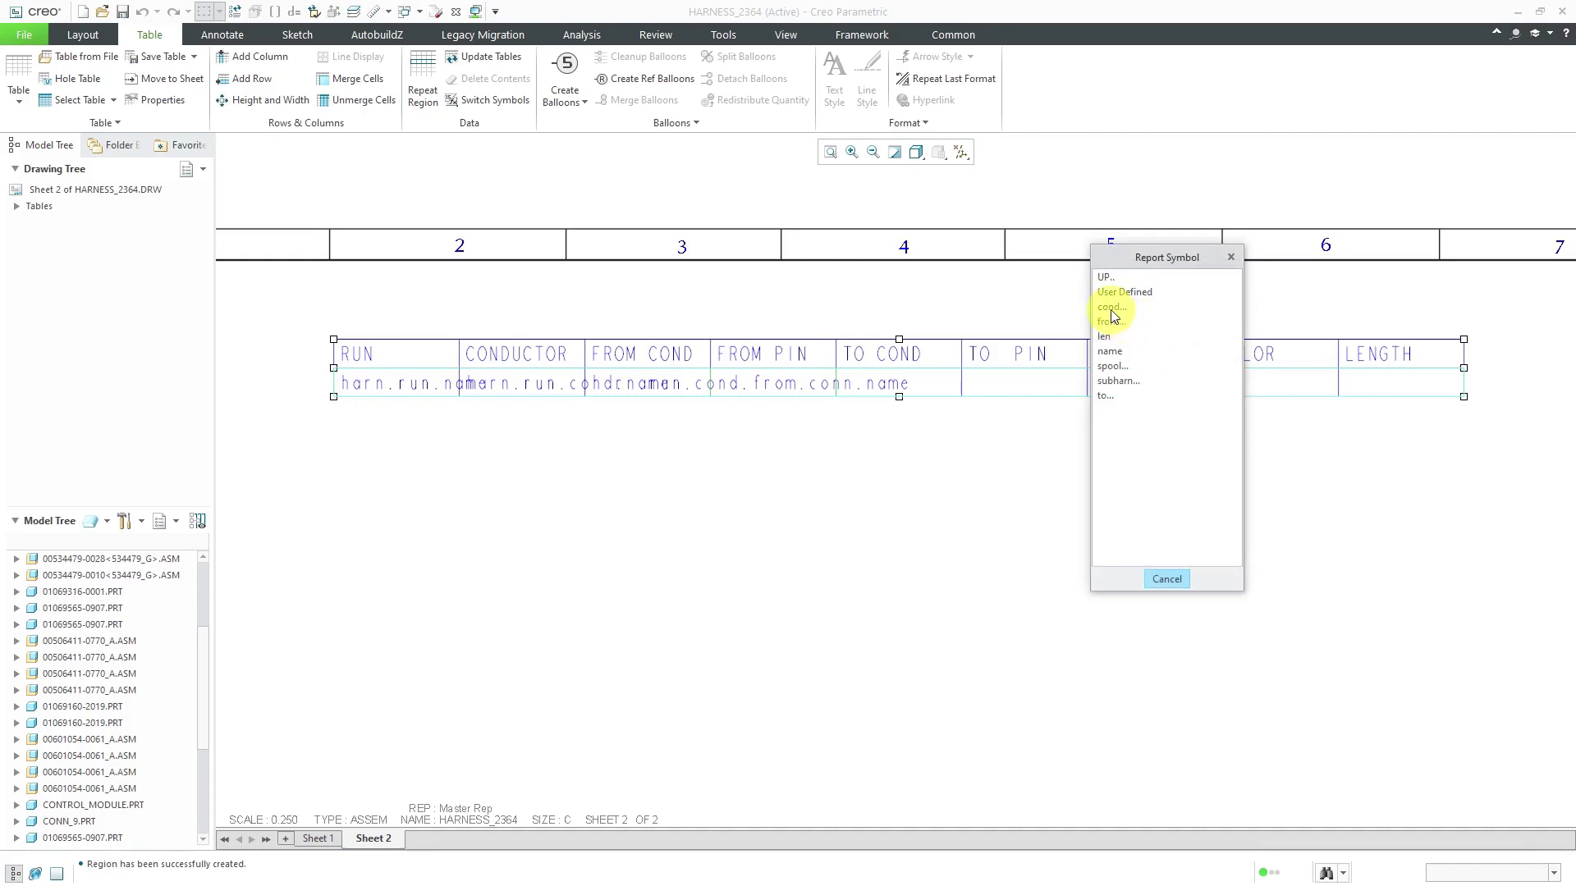
{"action": "left_click", "coordinate": [1112, 309]}
{"action": "left_click", "coordinate": [1113, 324]}
{"action": "left_click", "coordinate": [1109, 311]}
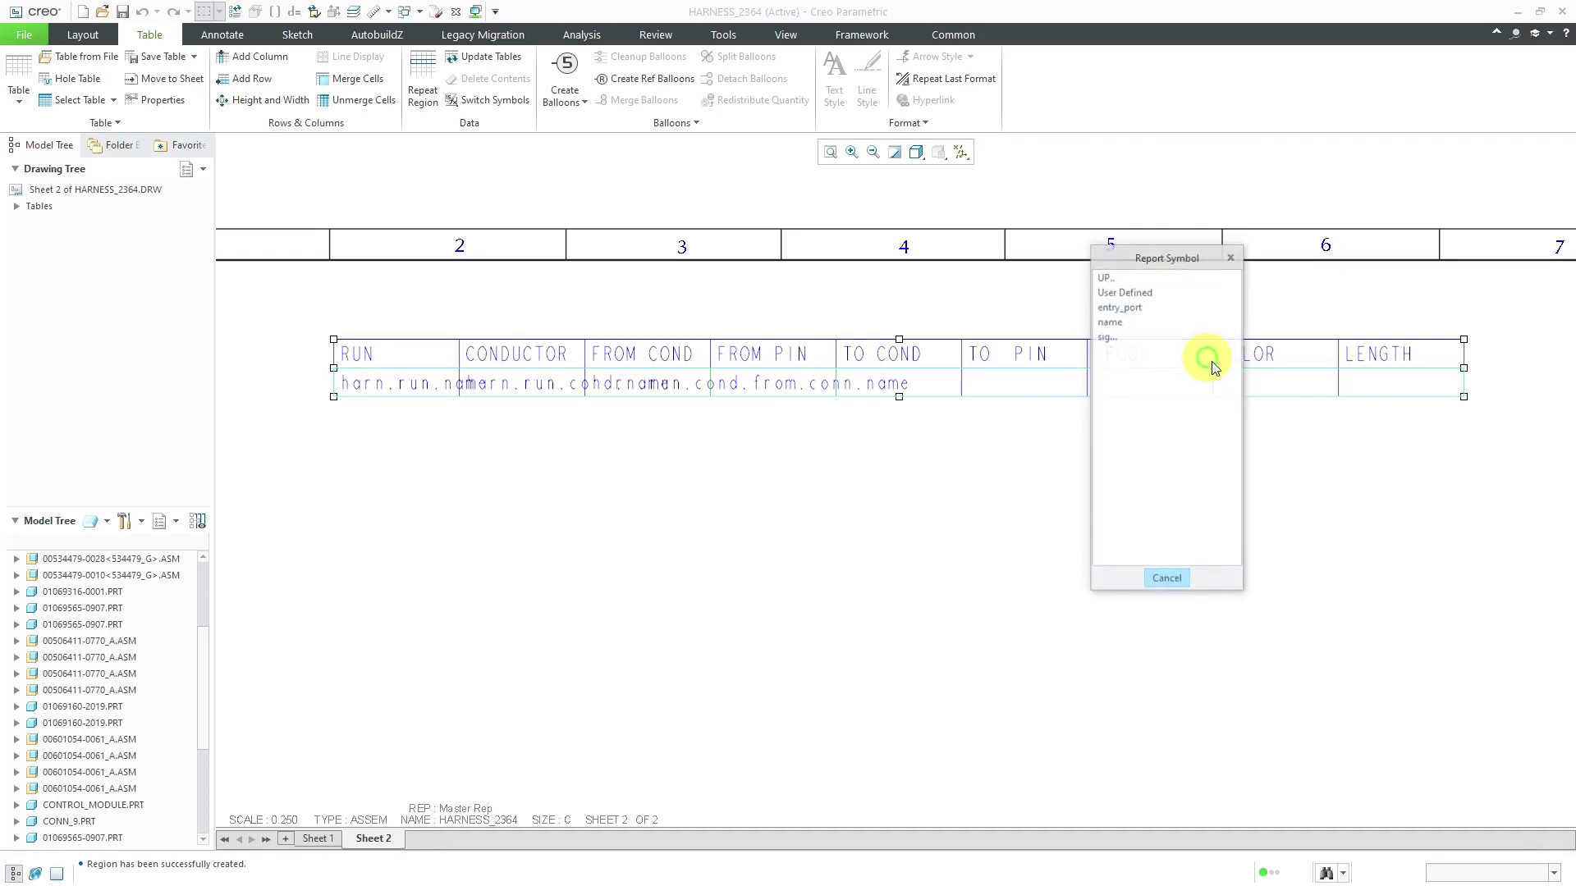
{"action": "left_click", "coordinate": [1111, 325]}
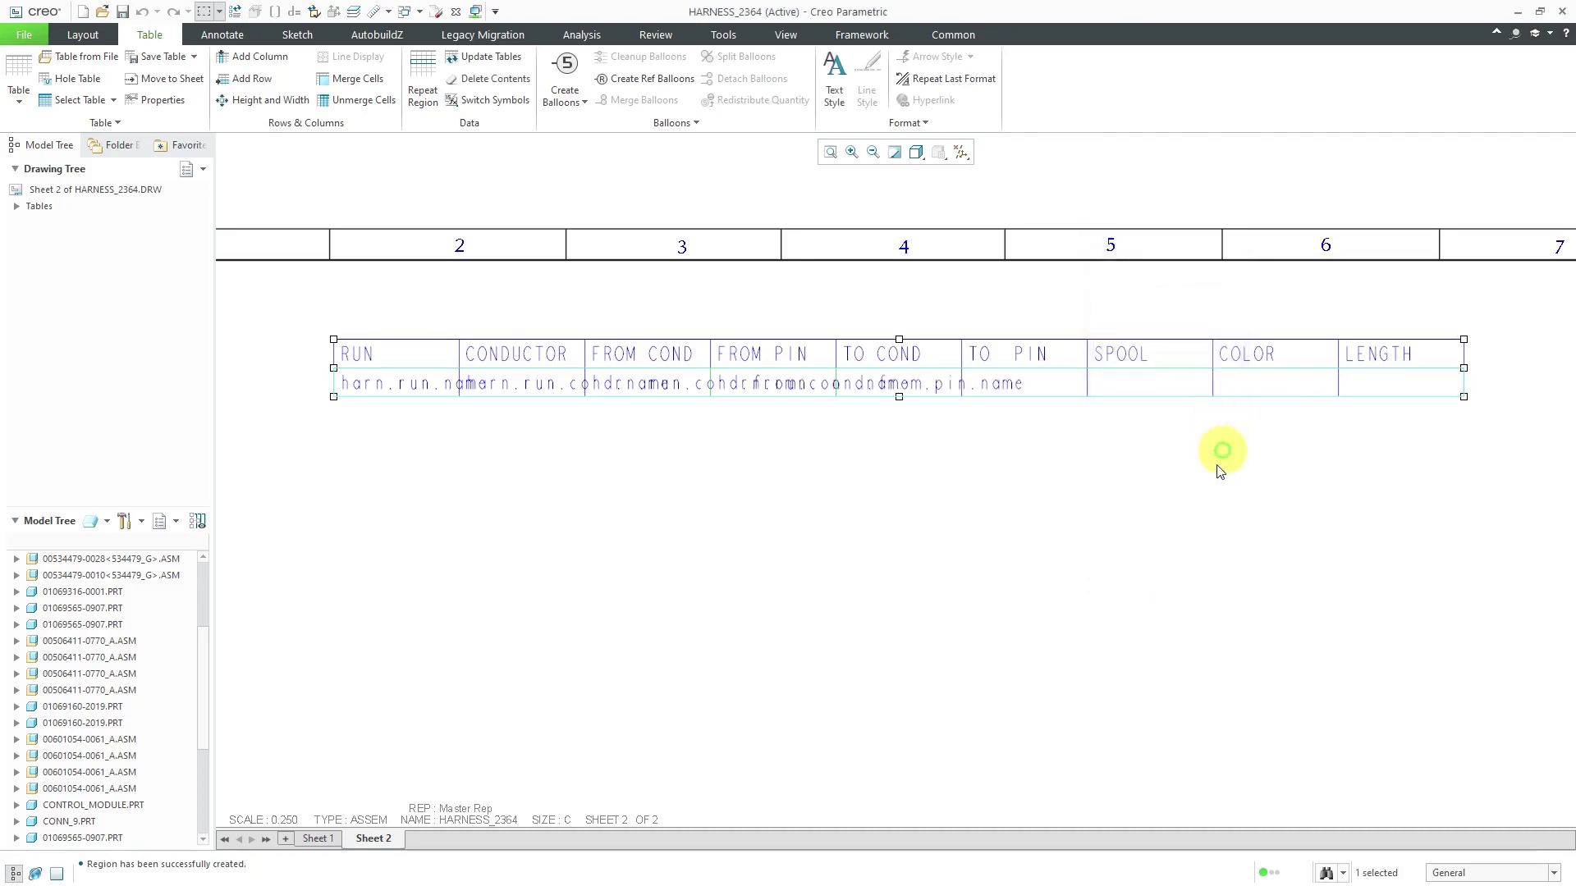
Assign the report symbol harn.run.cond.to.conn.name to the repeat-region cell beneath TO COND.
{"action": "double_click", "coordinate": [942, 380]}
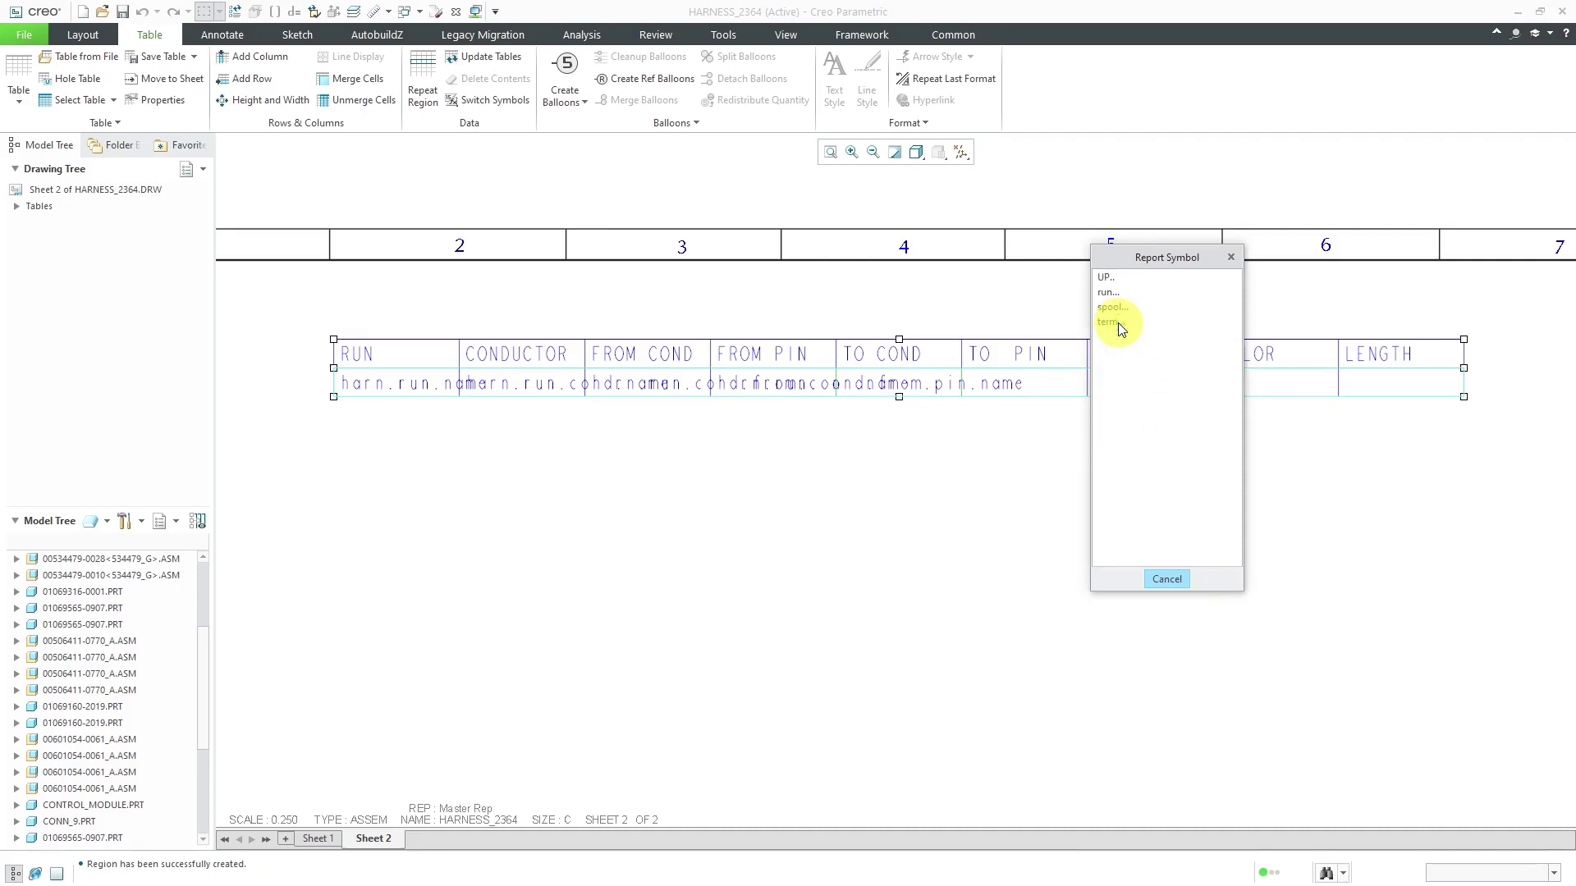
{"action": "left_click", "coordinate": [1108, 292]}
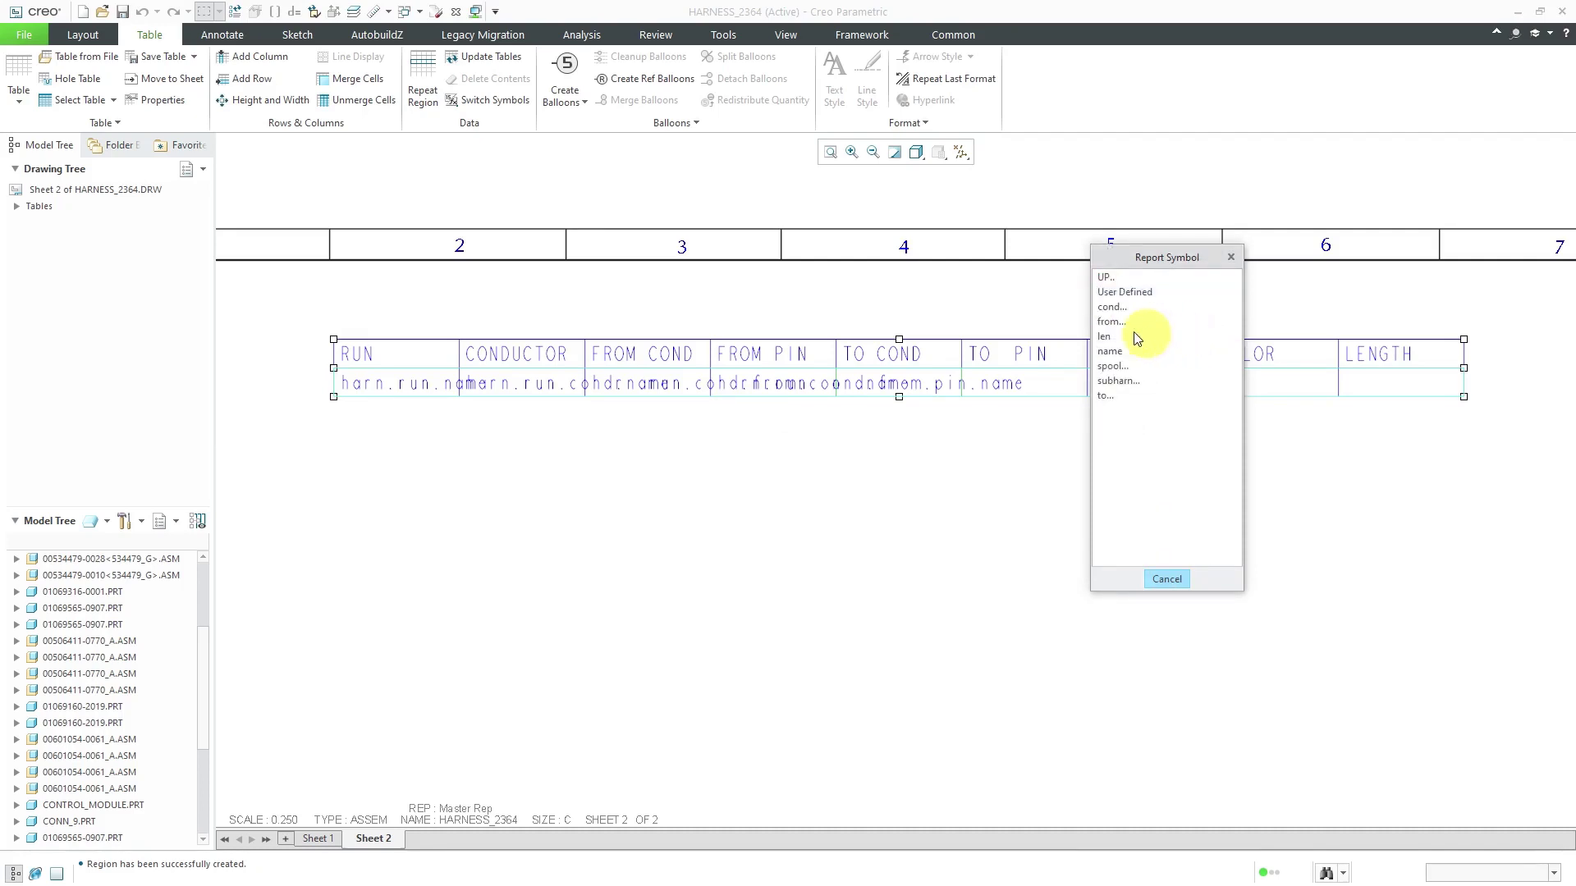
{"action": "left_click", "coordinate": [1105, 308]}
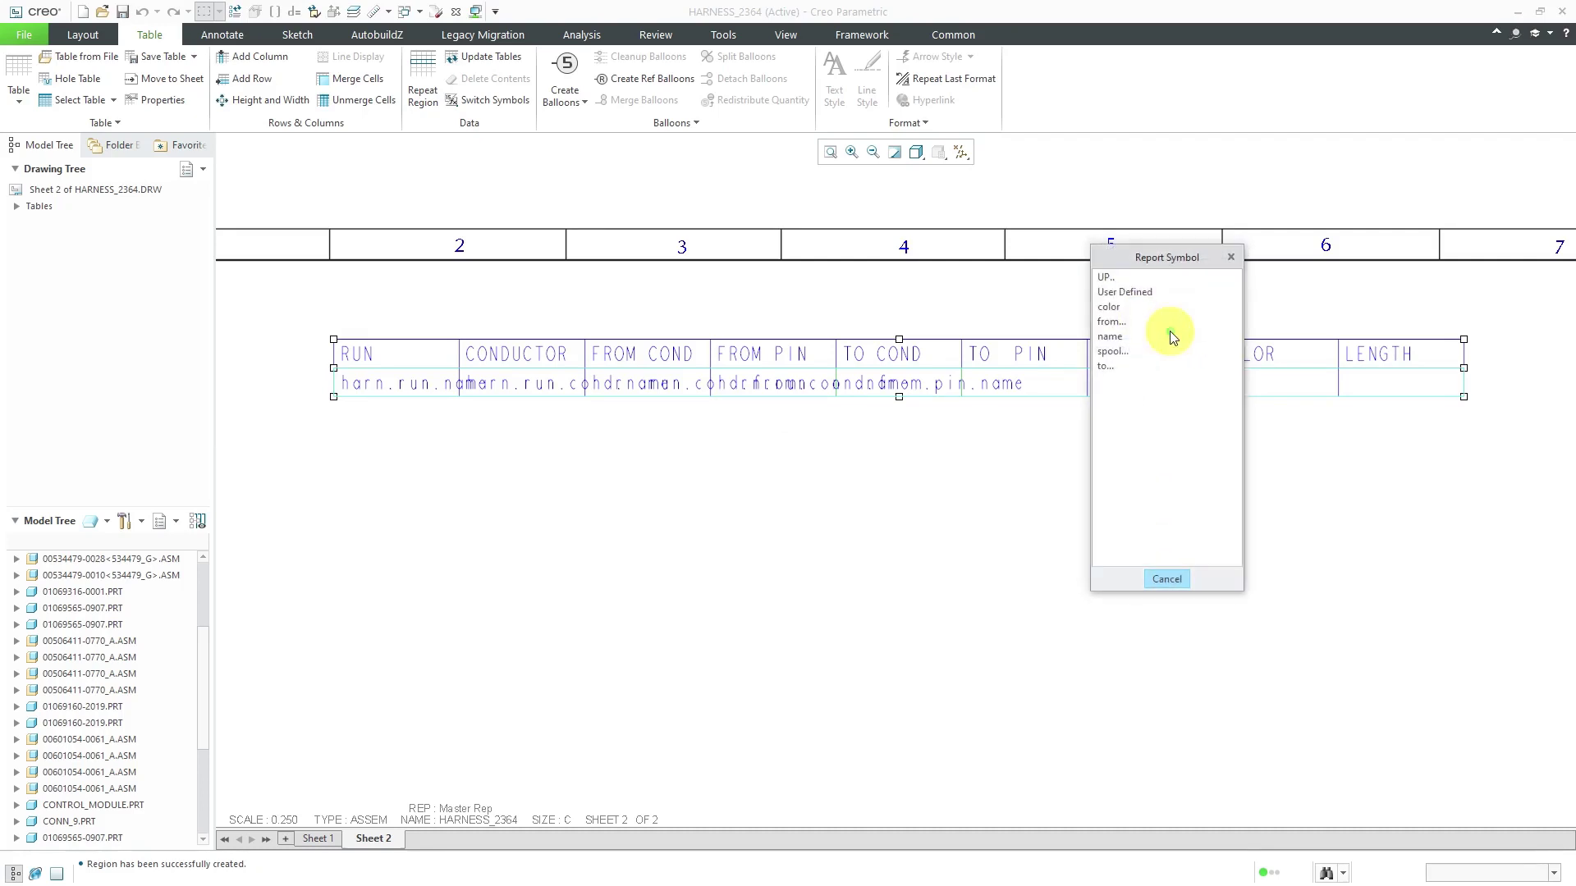
{"action": "left_click", "coordinate": [1112, 369]}
{"action": "left_click", "coordinate": [1112, 297]}
{"action": "left_click", "coordinate": [1116, 308]}
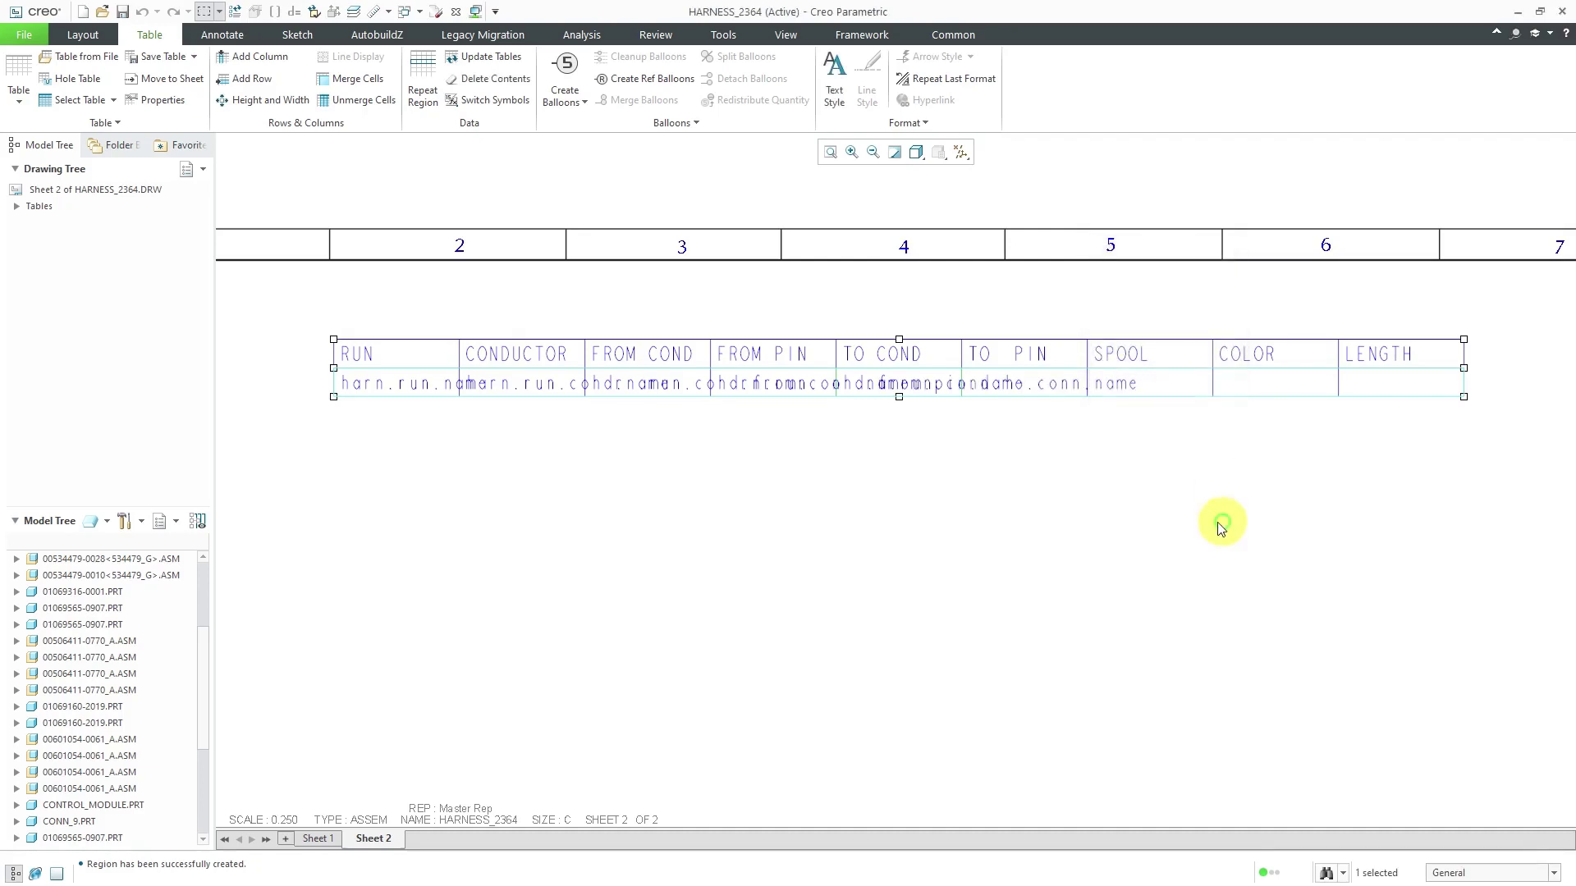
Assign the report symbol harn.run.cond.to.pin.name to the repeat-region cell beneath TO PIN.
{"action": "left_click", "coordinate": [1051, 378]}
{"action": "left_click", "coordinate": [1121, 323]}
{"action": "left_click", "coordinate": [1108, 295]}
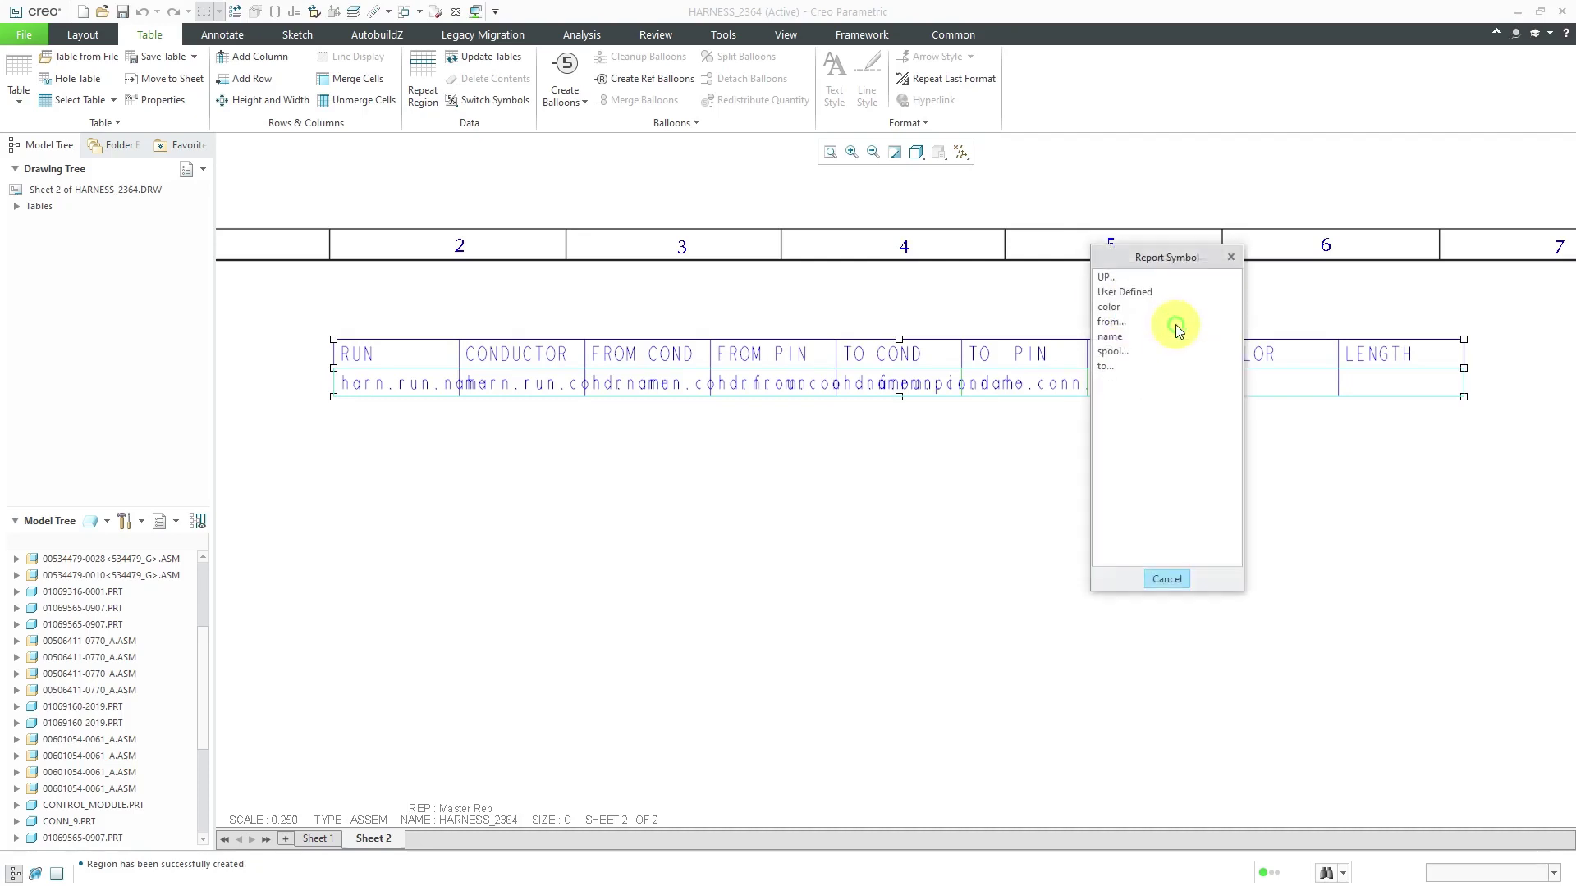
{"action": "left_click", "coordinate": [1106, 395]}
{"action": "left_click", "coordinate": [1113, 307]}
{"action": "left_click", "coordinate": [1120, 322]}
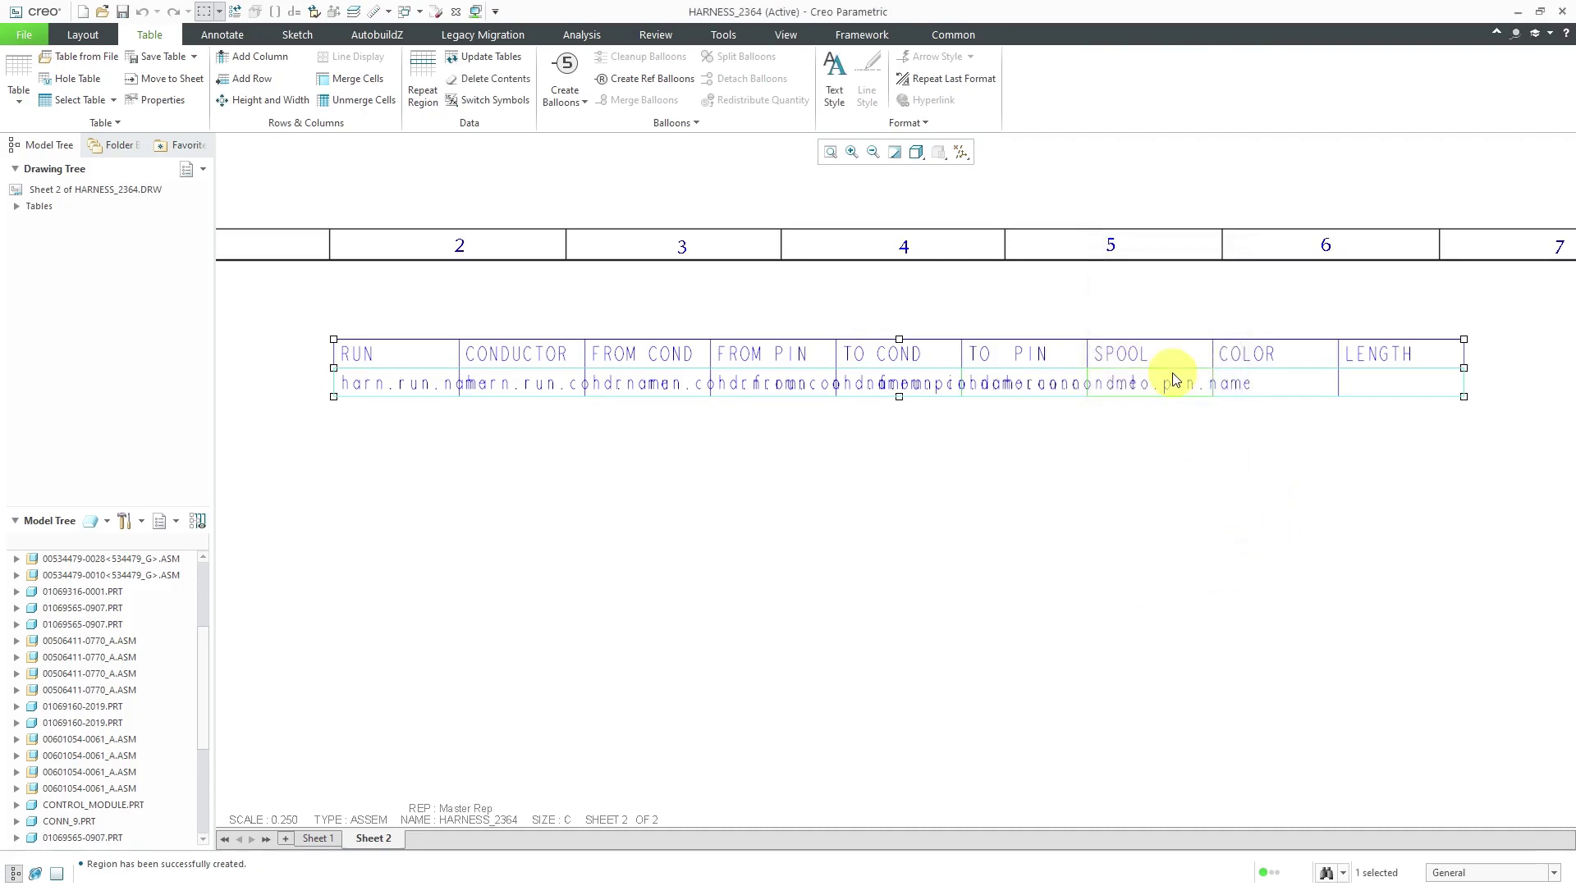
Assign the report symbol harn.run.spool.name to the repeat-region cell beneath SPOOL.
{"action": "double_click", "coordinate": [1174, 380]}
{"action": "left_click", "coordinate": [1110, 321]}
{"action": "left_click", "coordinate": [1111, 305]}
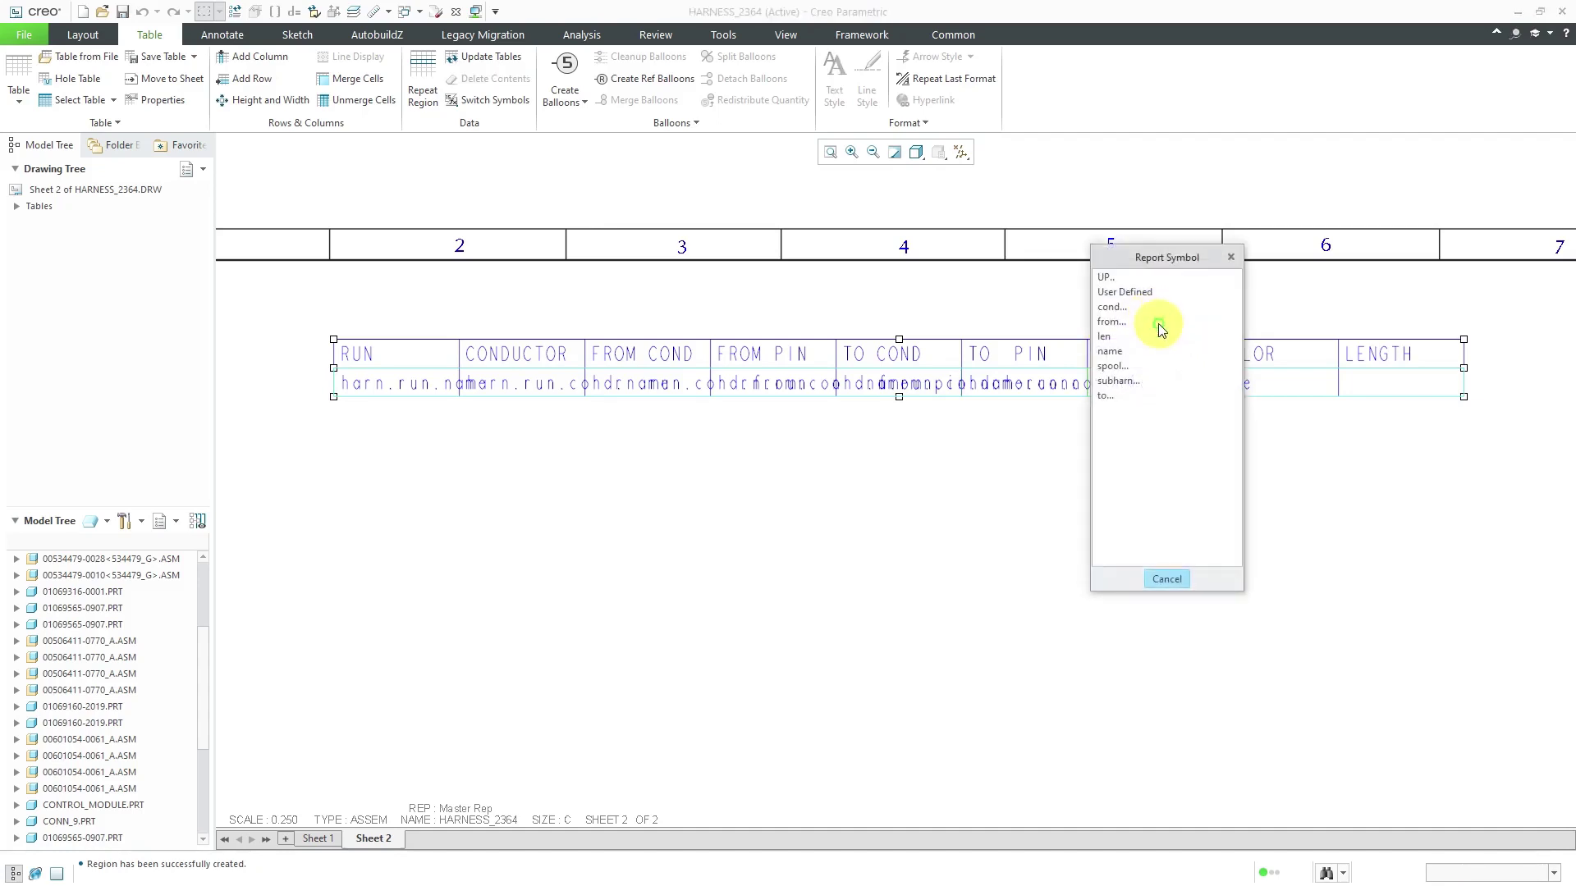
{"action": "left_click", "coordinate": [1116, 368]}
{"action": "left_click", "coordinate": [1112, 307]}
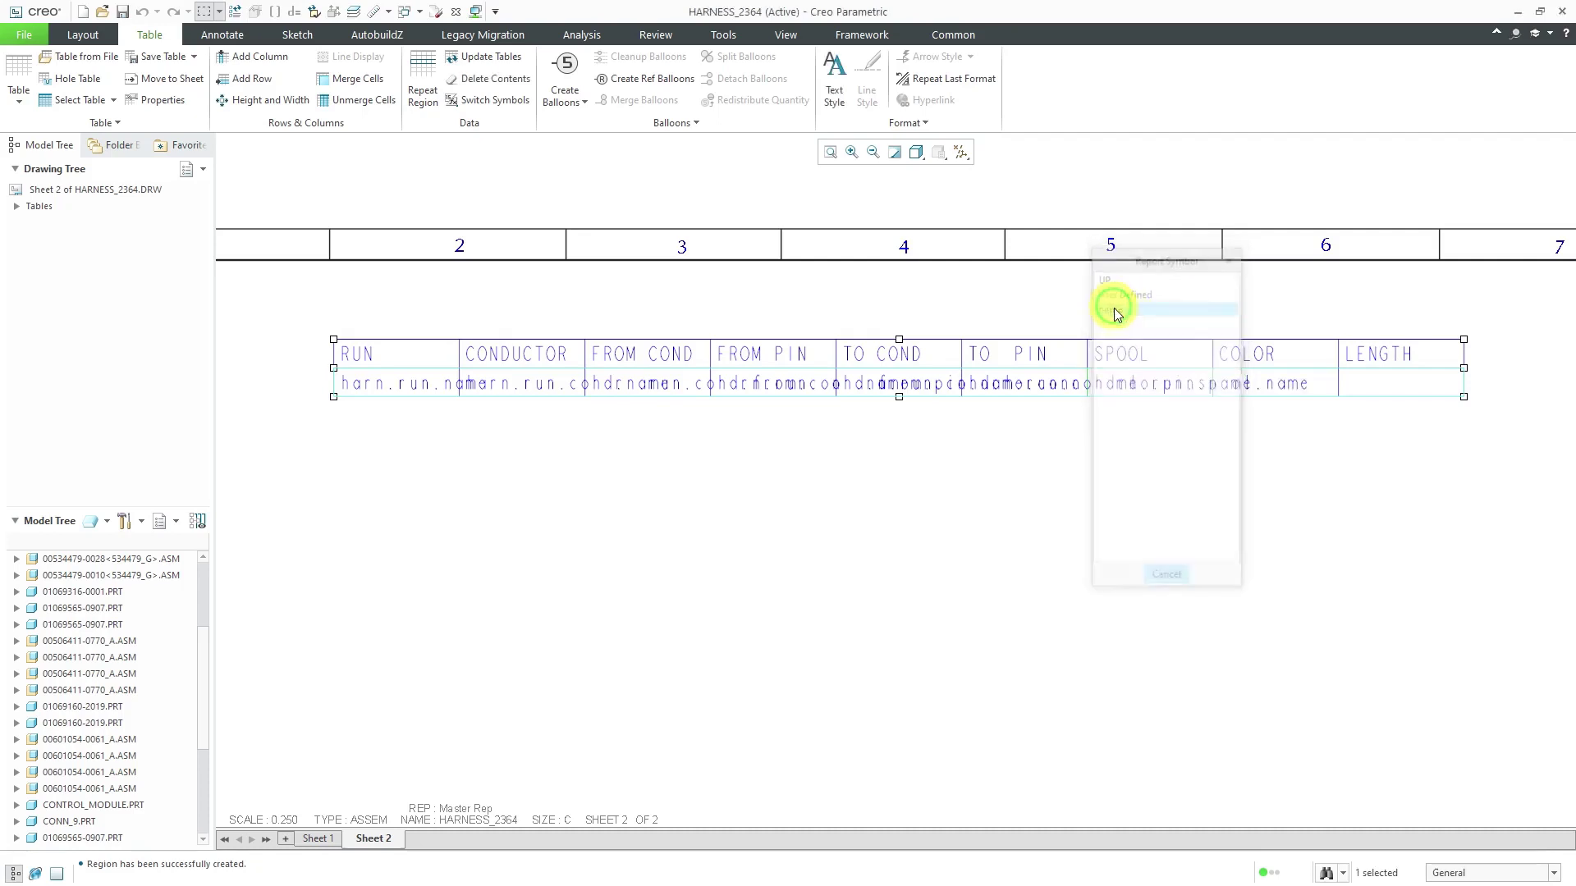
Assign the user-defined report symbol harn.run.spool.COLOR to the repeat-region cell beneath COLOR.
{"action": "double_click", "coordinate": [1324, 379]}
{"action": "left_click", "coordinate": [1116, 321]}
{"action": "left_click", "coordinate": [1170, 295]}
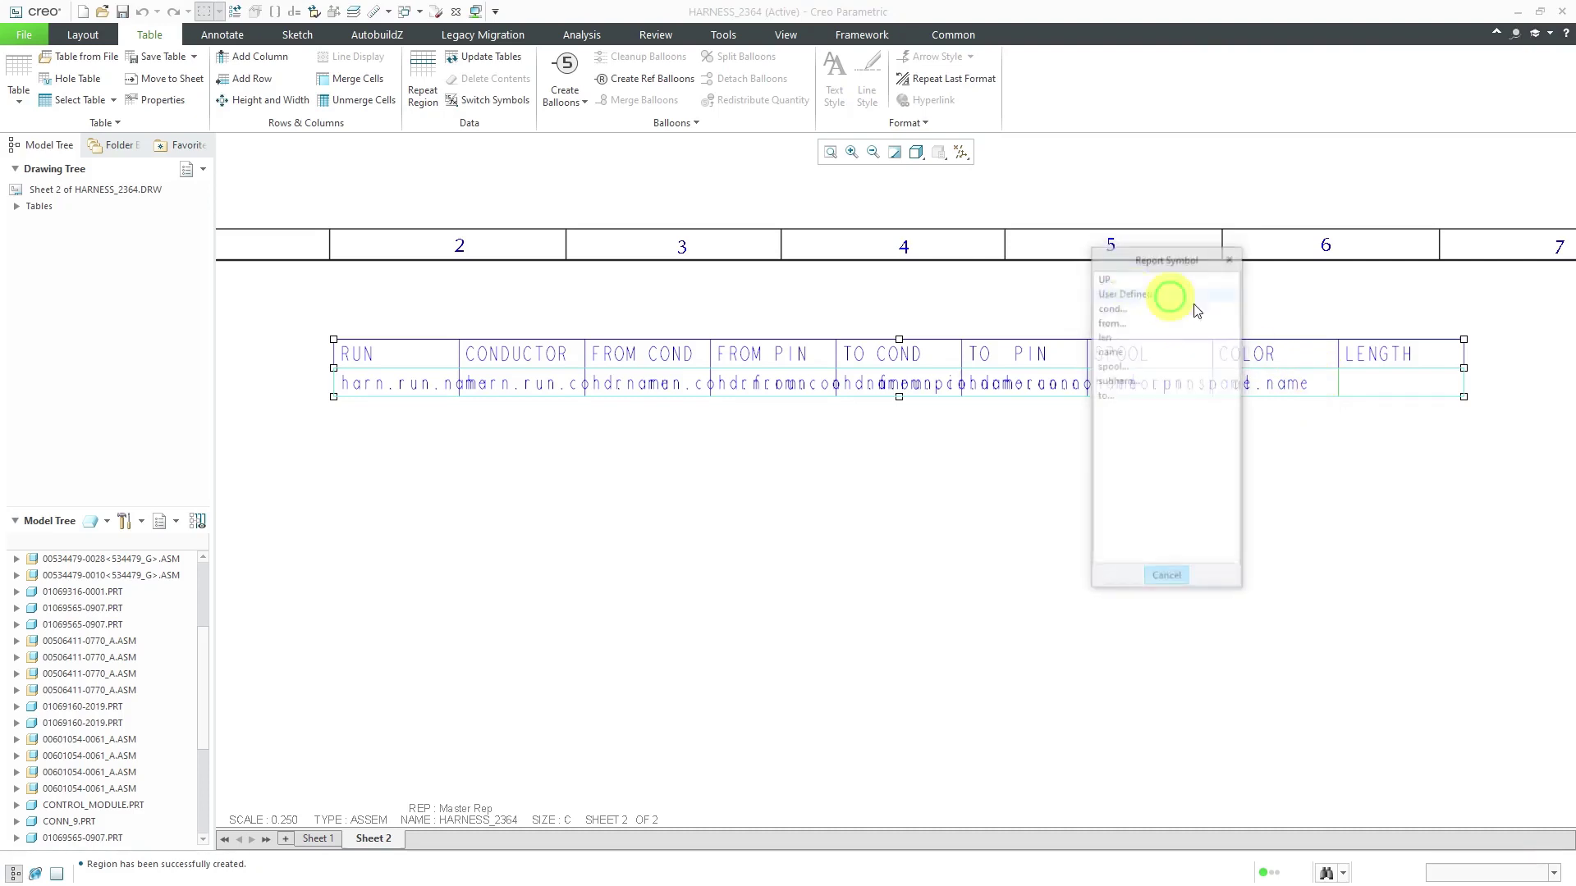
{"action": "left_click", "coordinate": [1120, 364]}
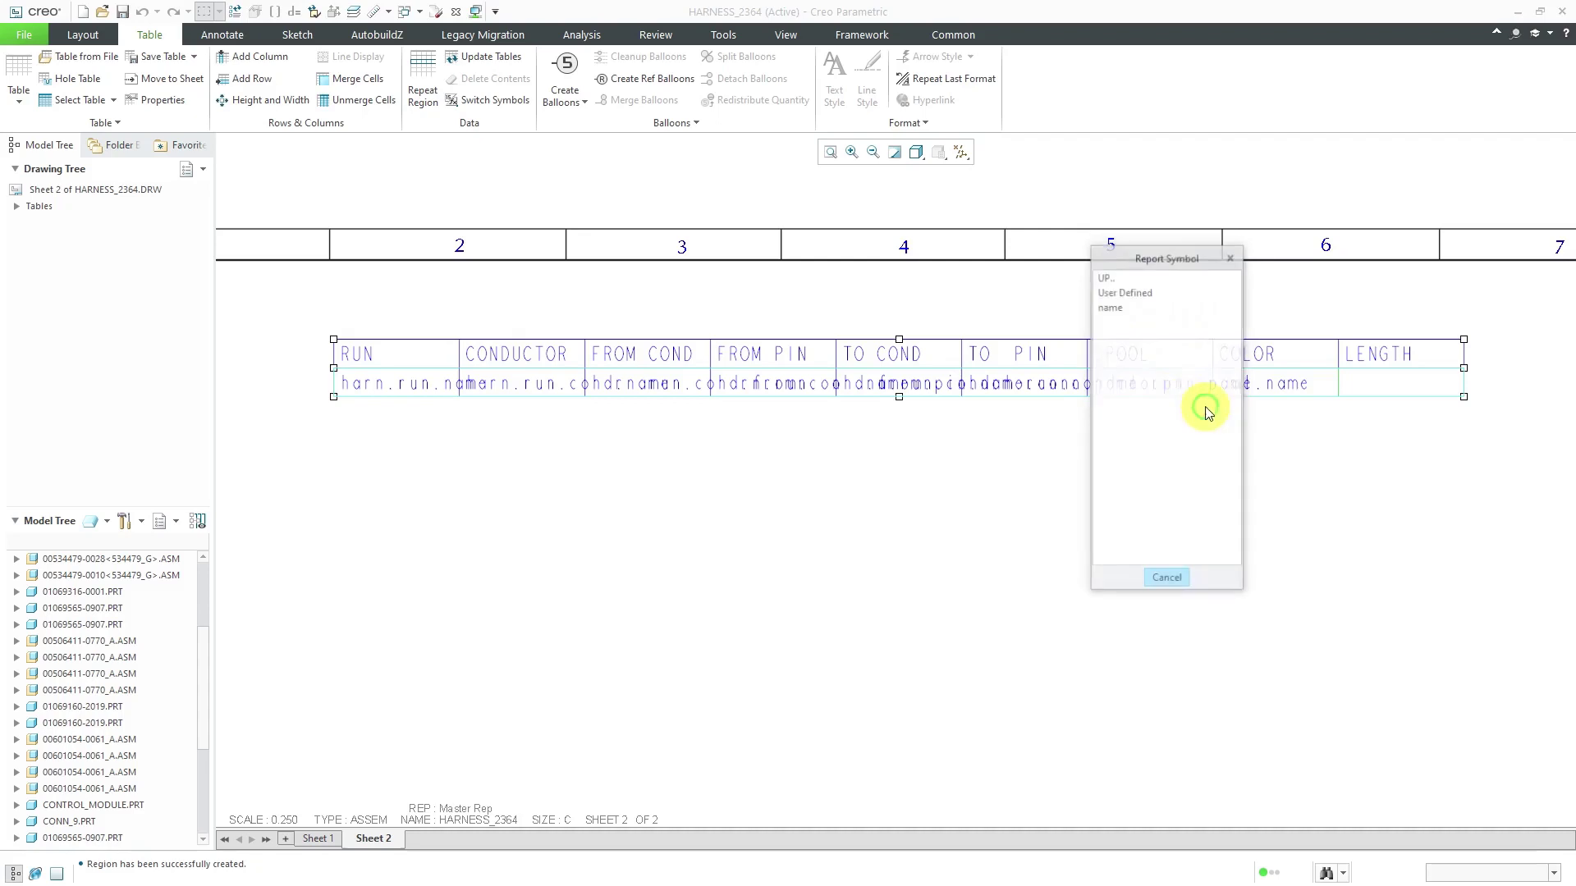
{"action": "left_click", "coordinate": [1117, 293]}
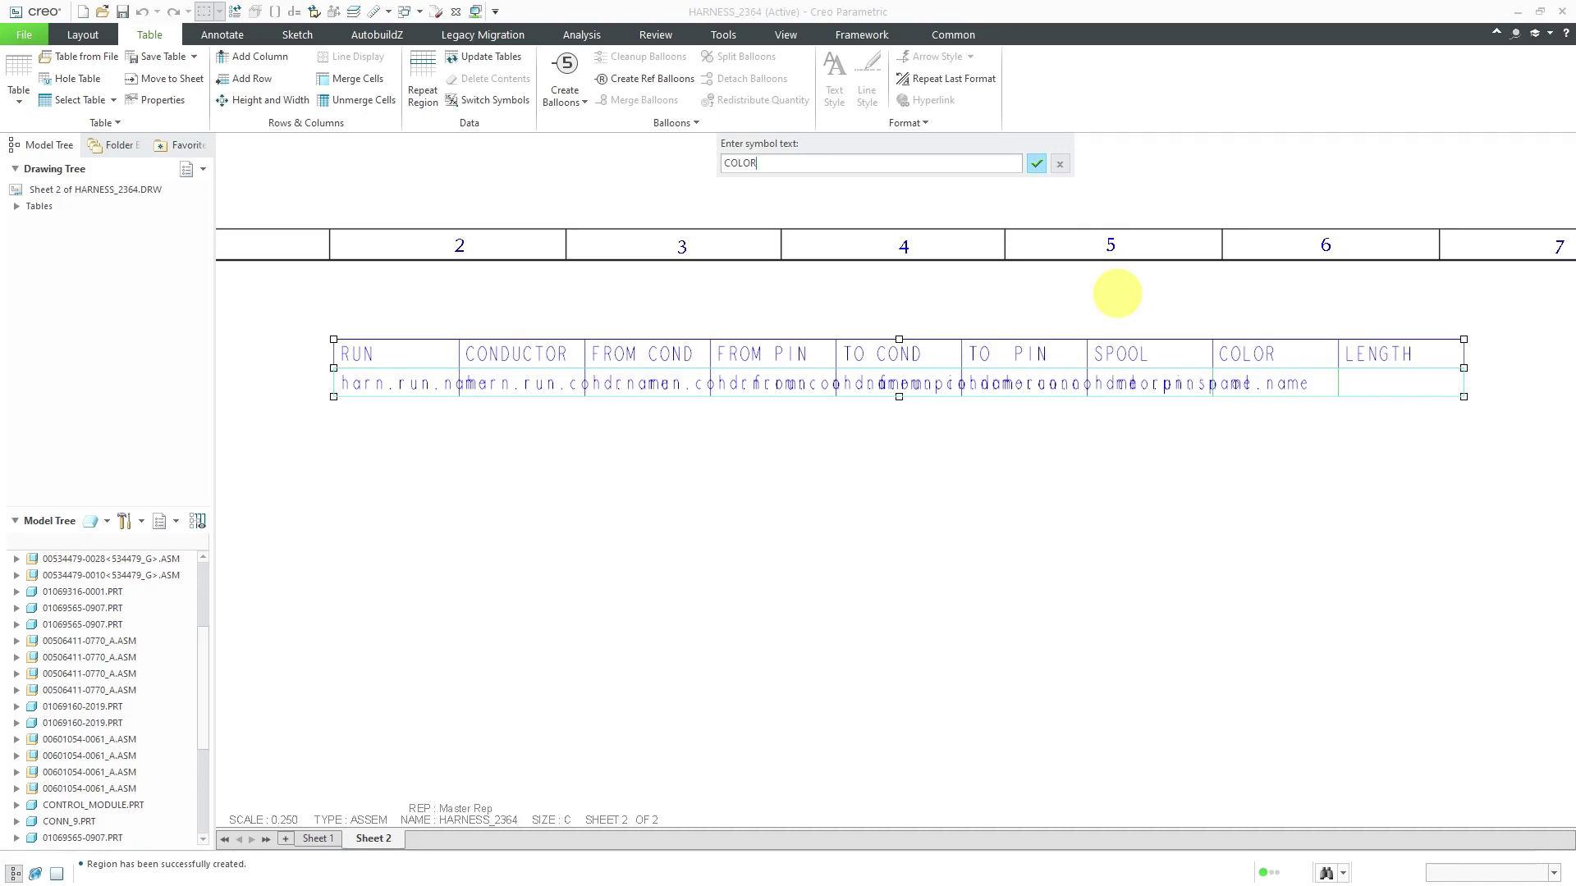
{"action": "type", "text": "COLOR"}
{"action": "key", "text": "Return"}
Assign the report symbol harn.run.len to the repeat-region cell beneath LENGTH and update the drawing's tables.
{"action": "left_click", "coordinate": [1457, 380]}
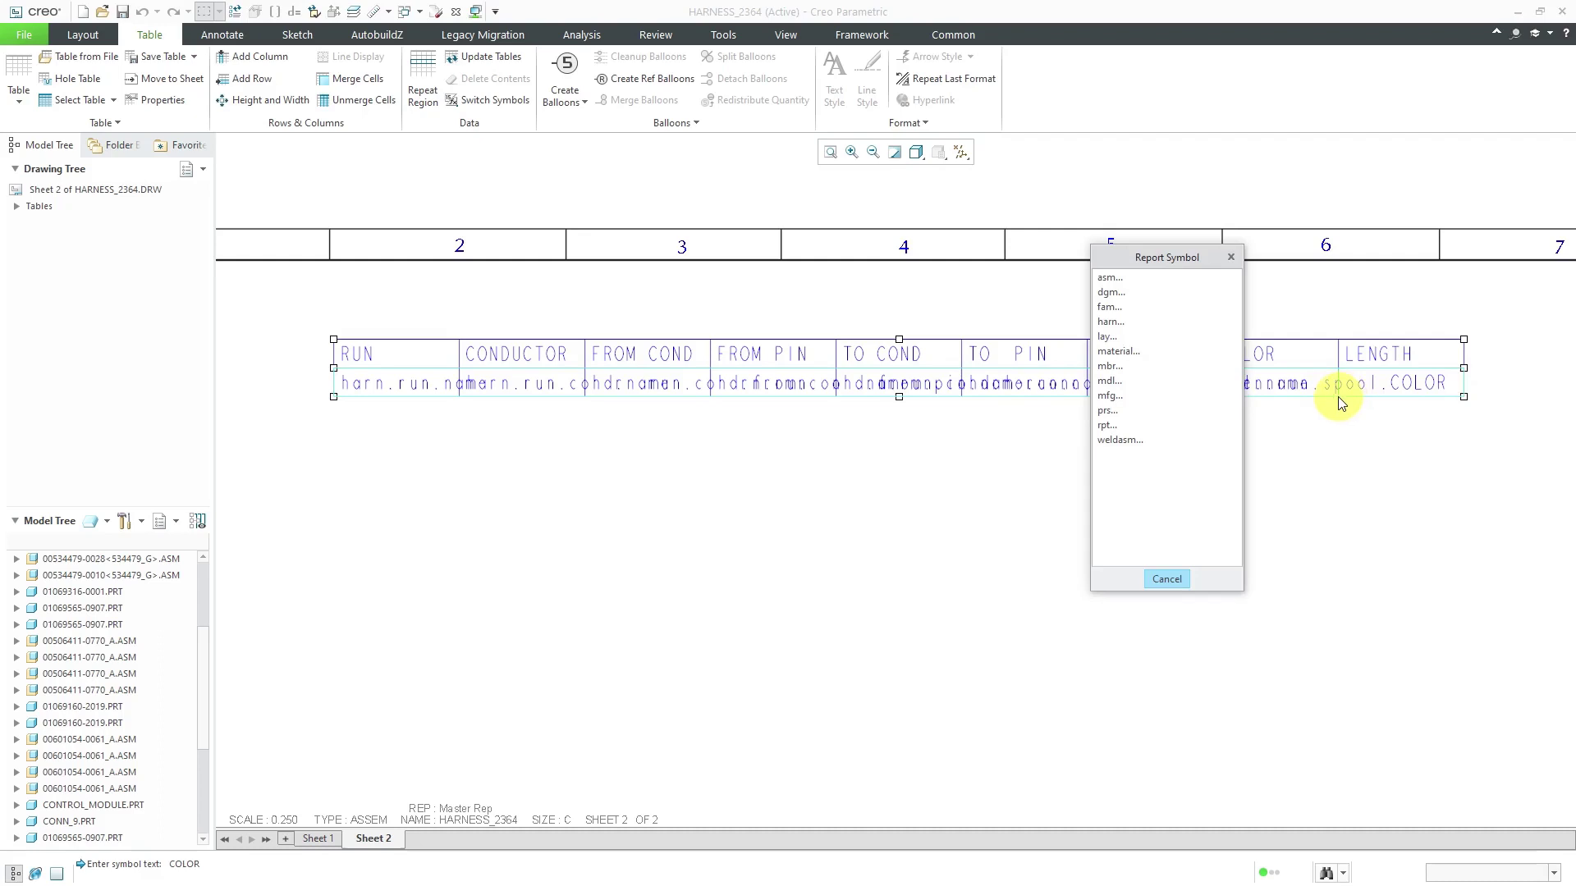
{"action": "left_click", "coordinate": [1111, 324]}
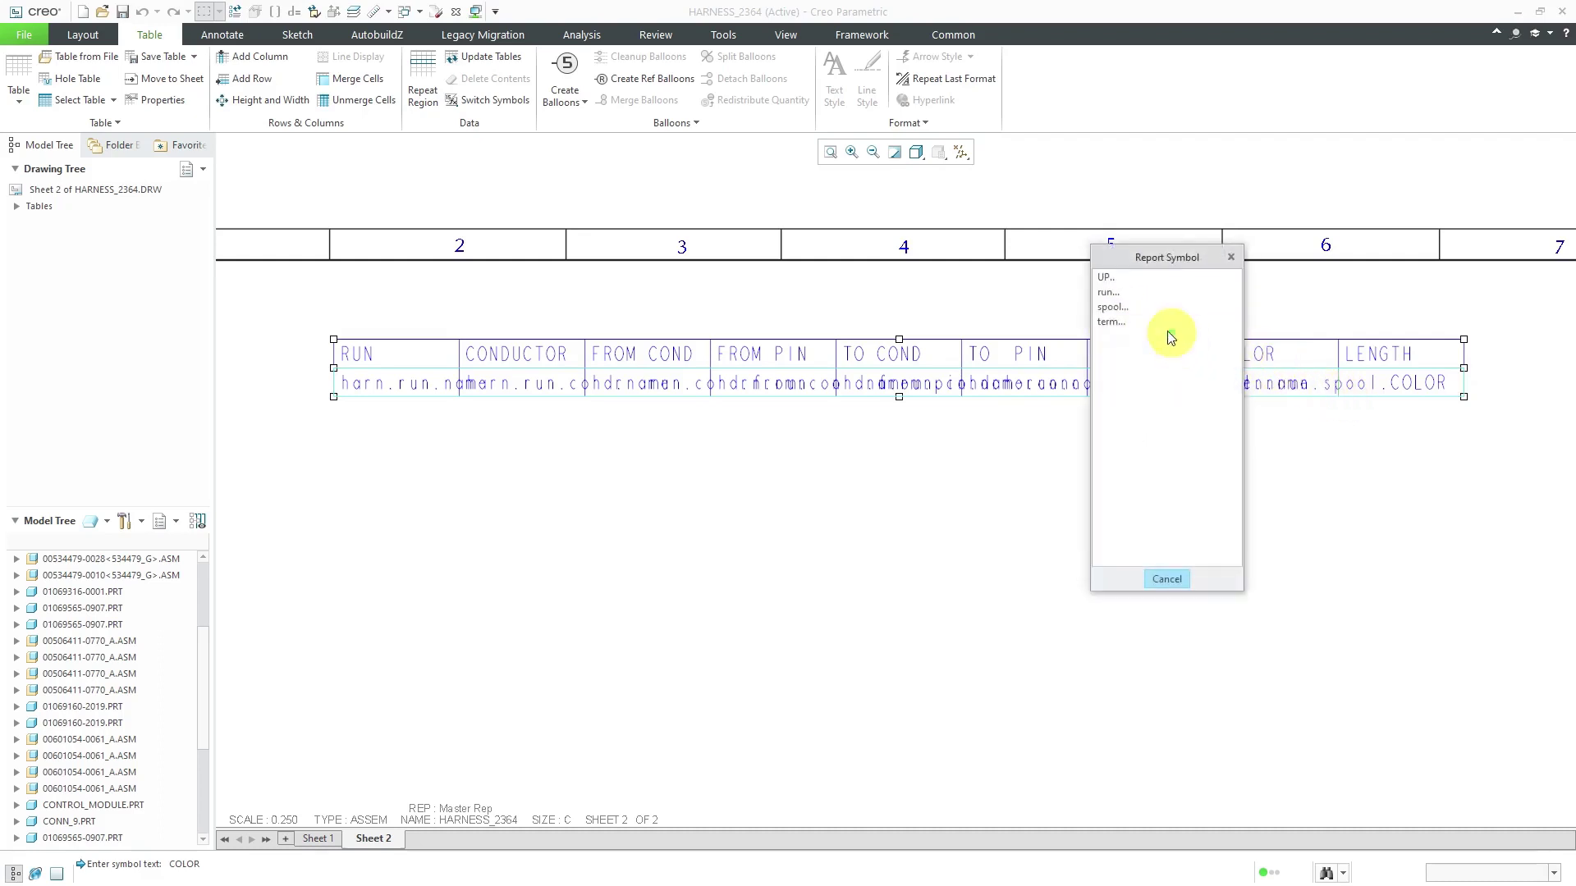
{"action": "left_click", "coordinate": [1106, 291]}
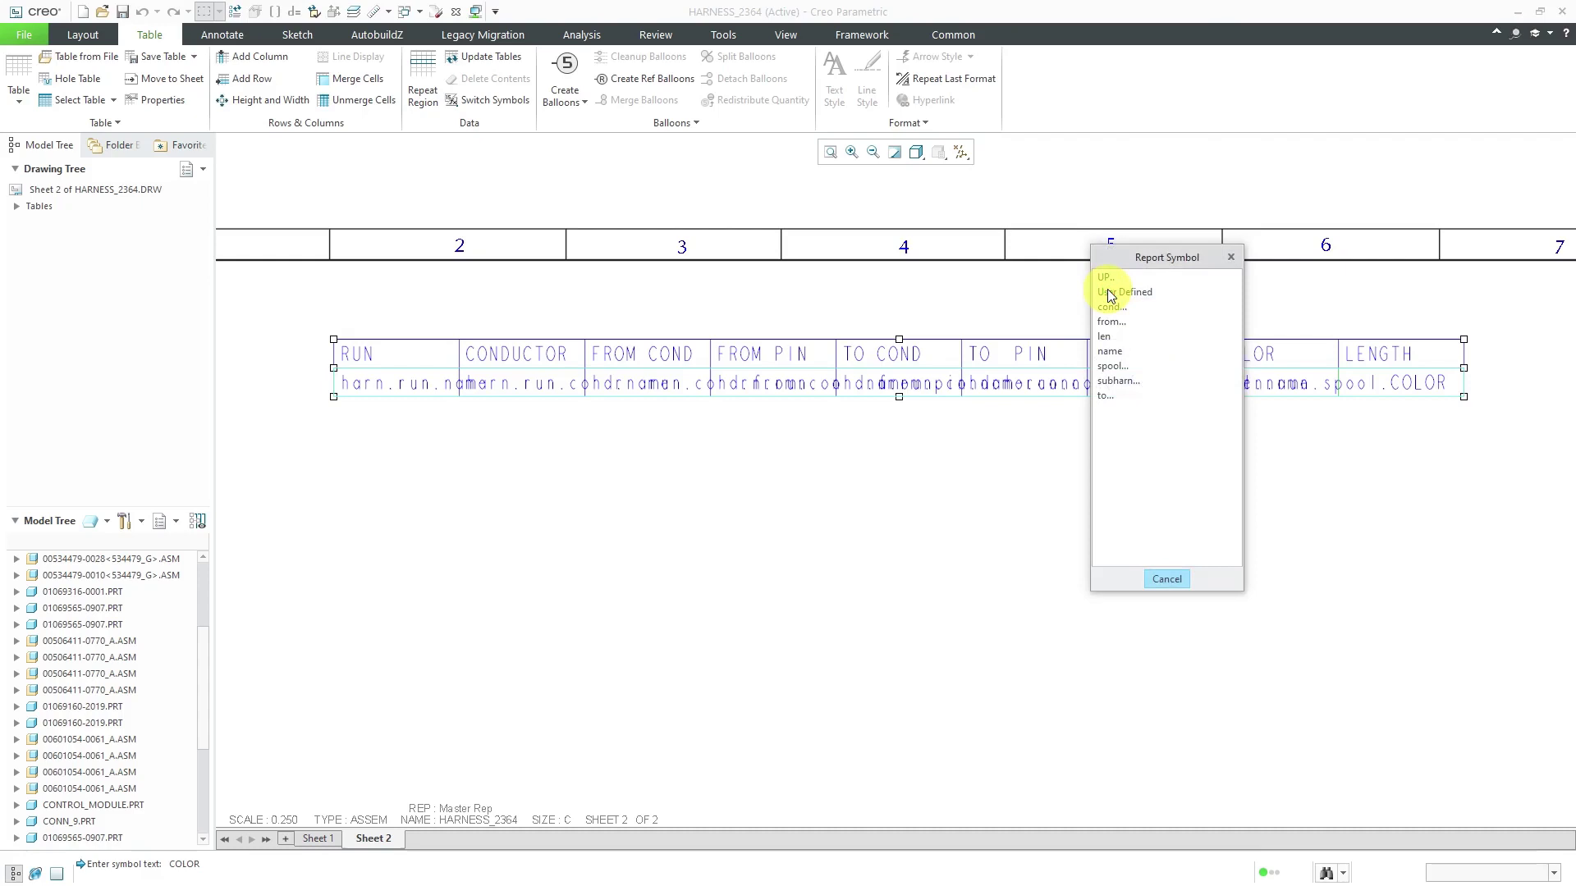
{"action": "left_click", "coordinate": [1107, 337]}
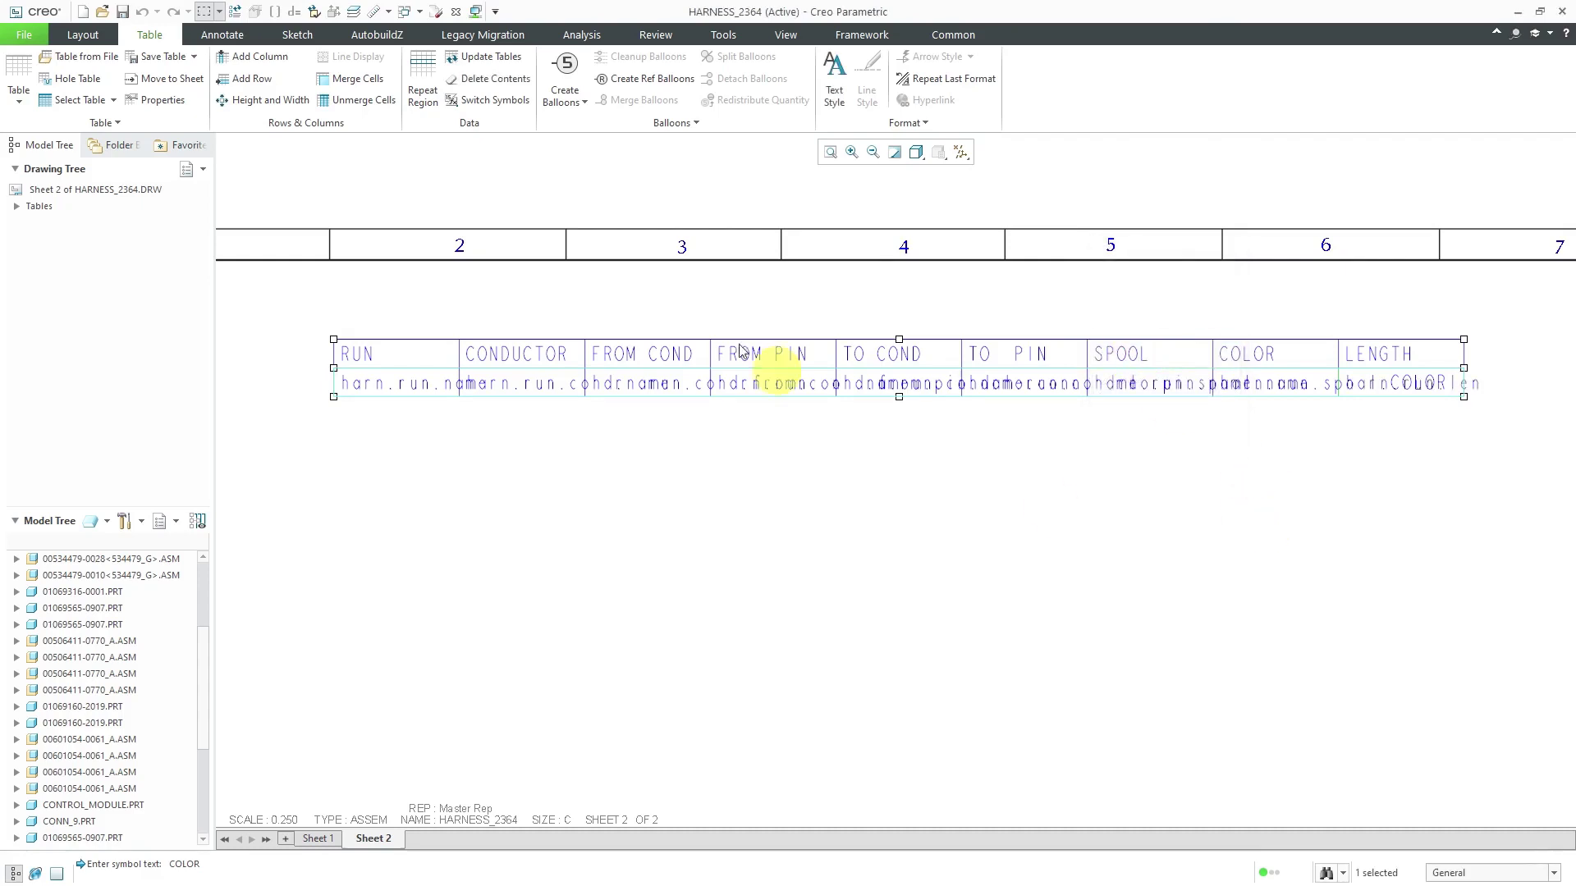
{"action": "left_click", "coordinate": [491, 56]}
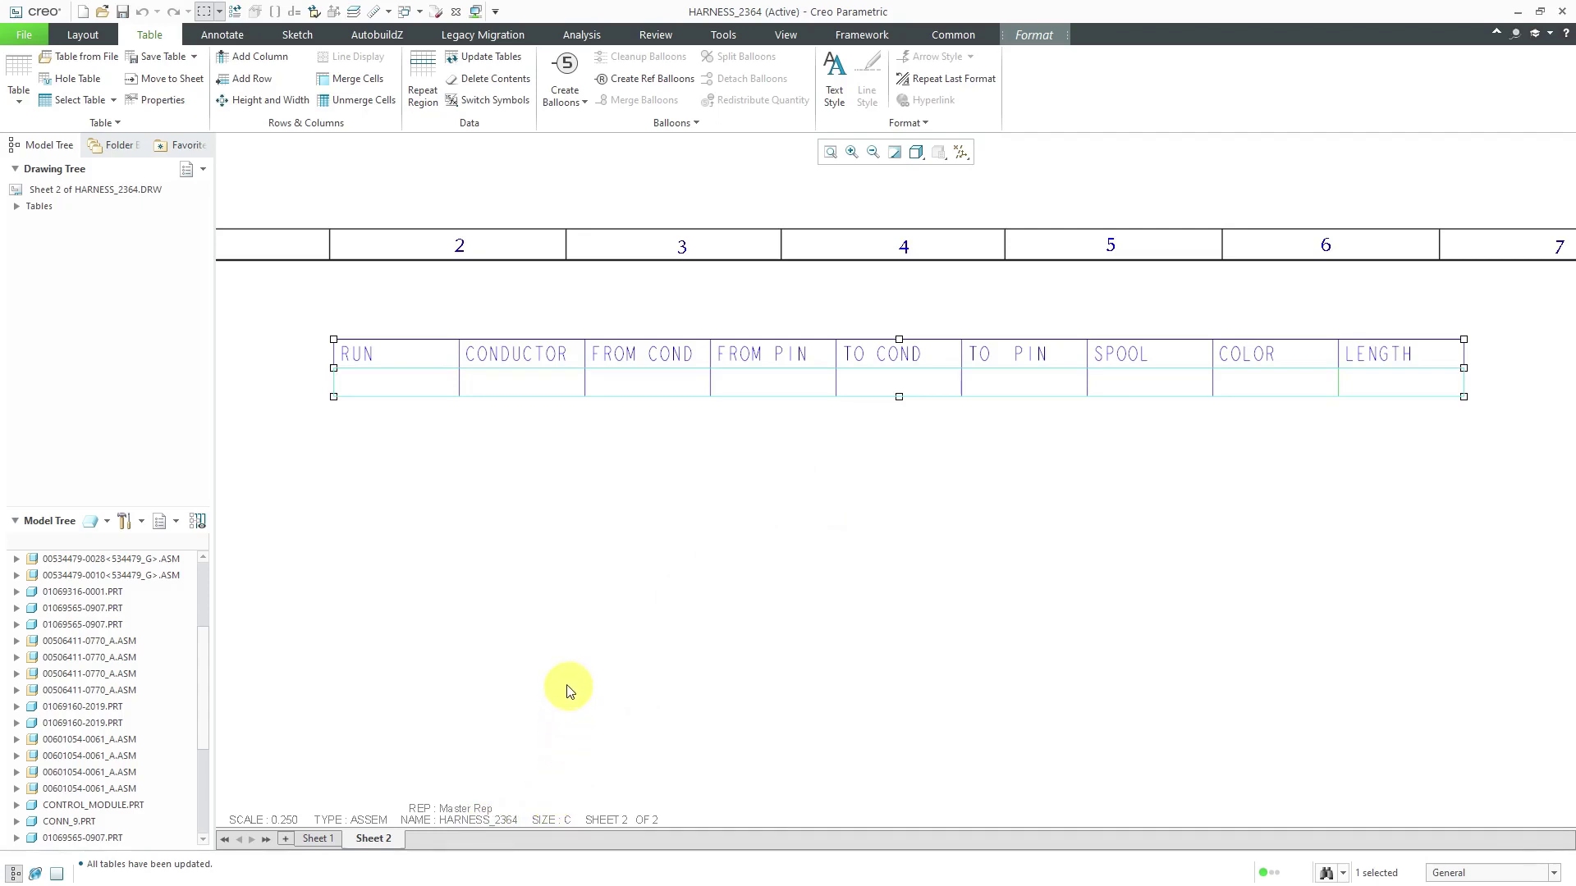
Set the wire run list's repeat-region model to the harness part harness_2364-01.prt.
{"action": "left_click", "coordinate": [423, 82]}
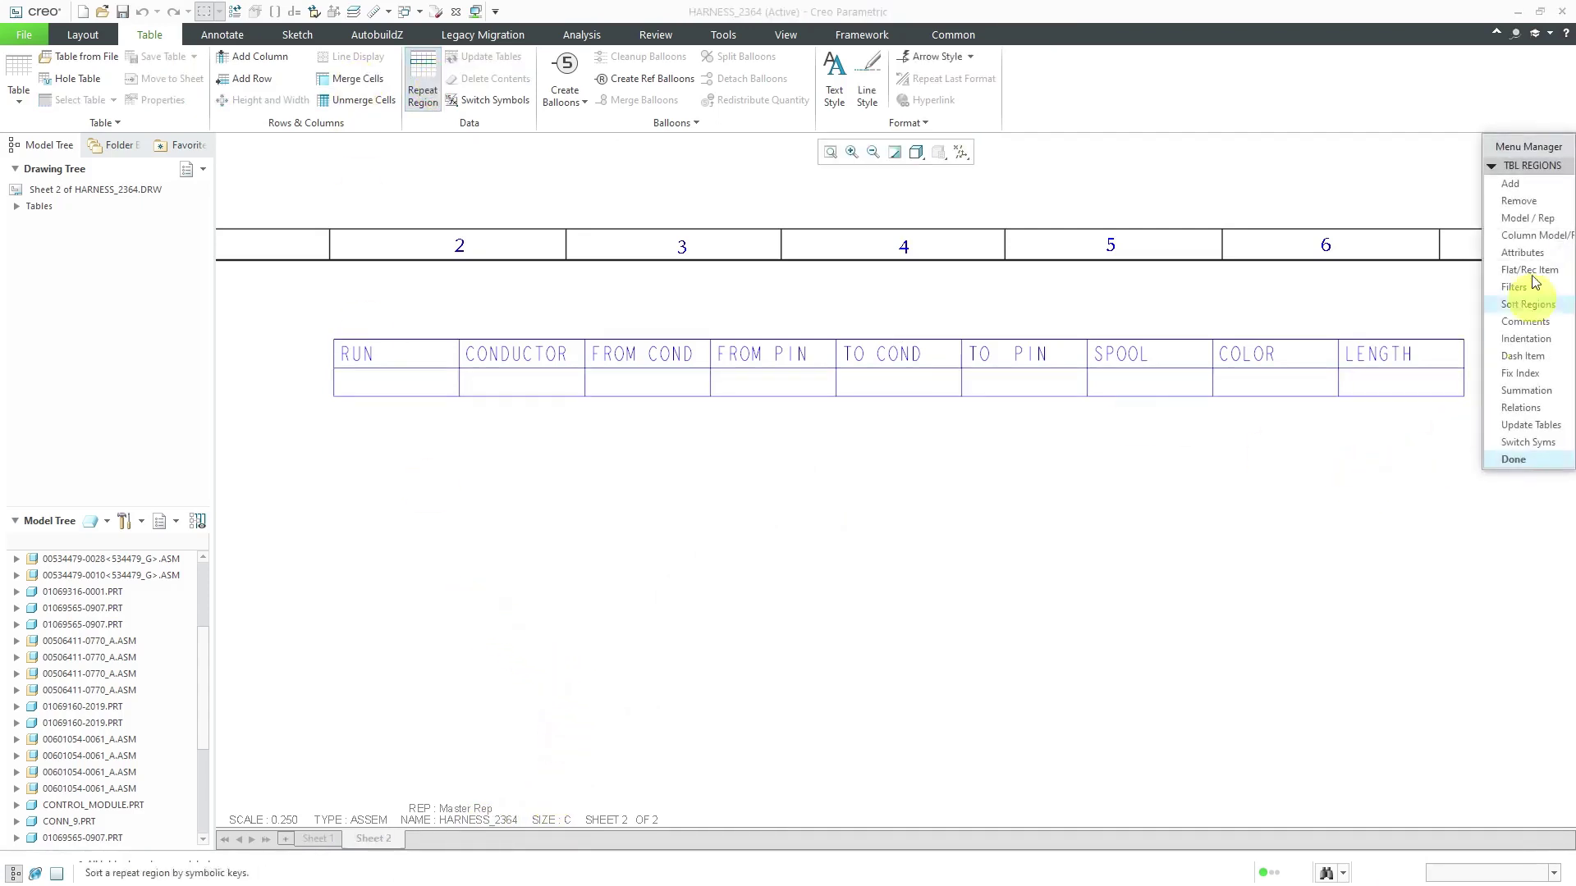
{"action": "left_click", "coordinate": [1526, 218]}
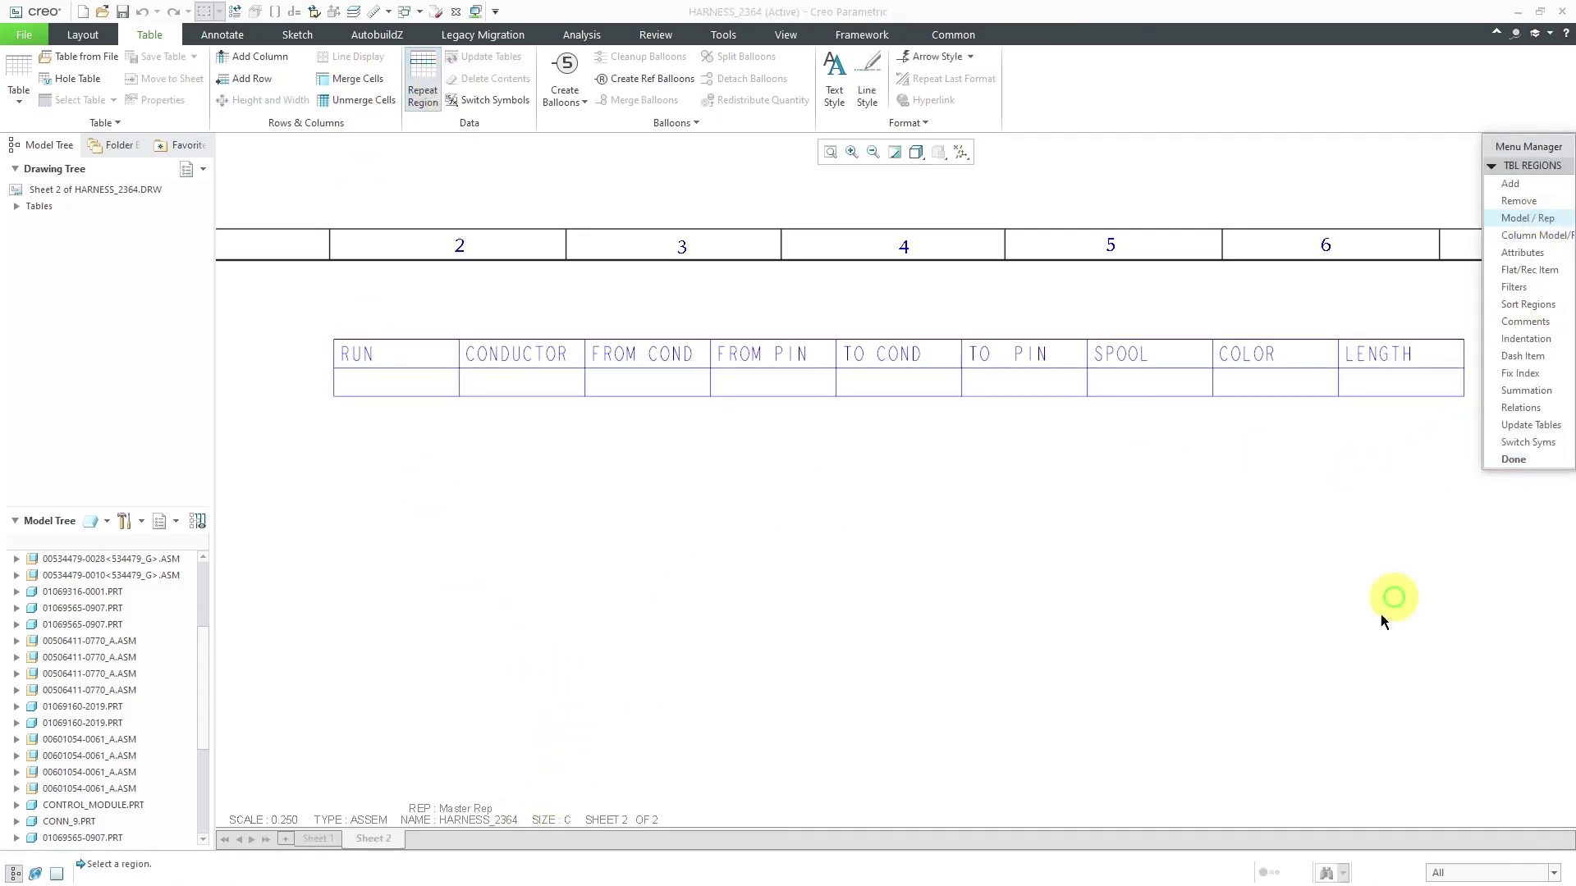
{"action": "left_click", "coordinate": [538, 381]}
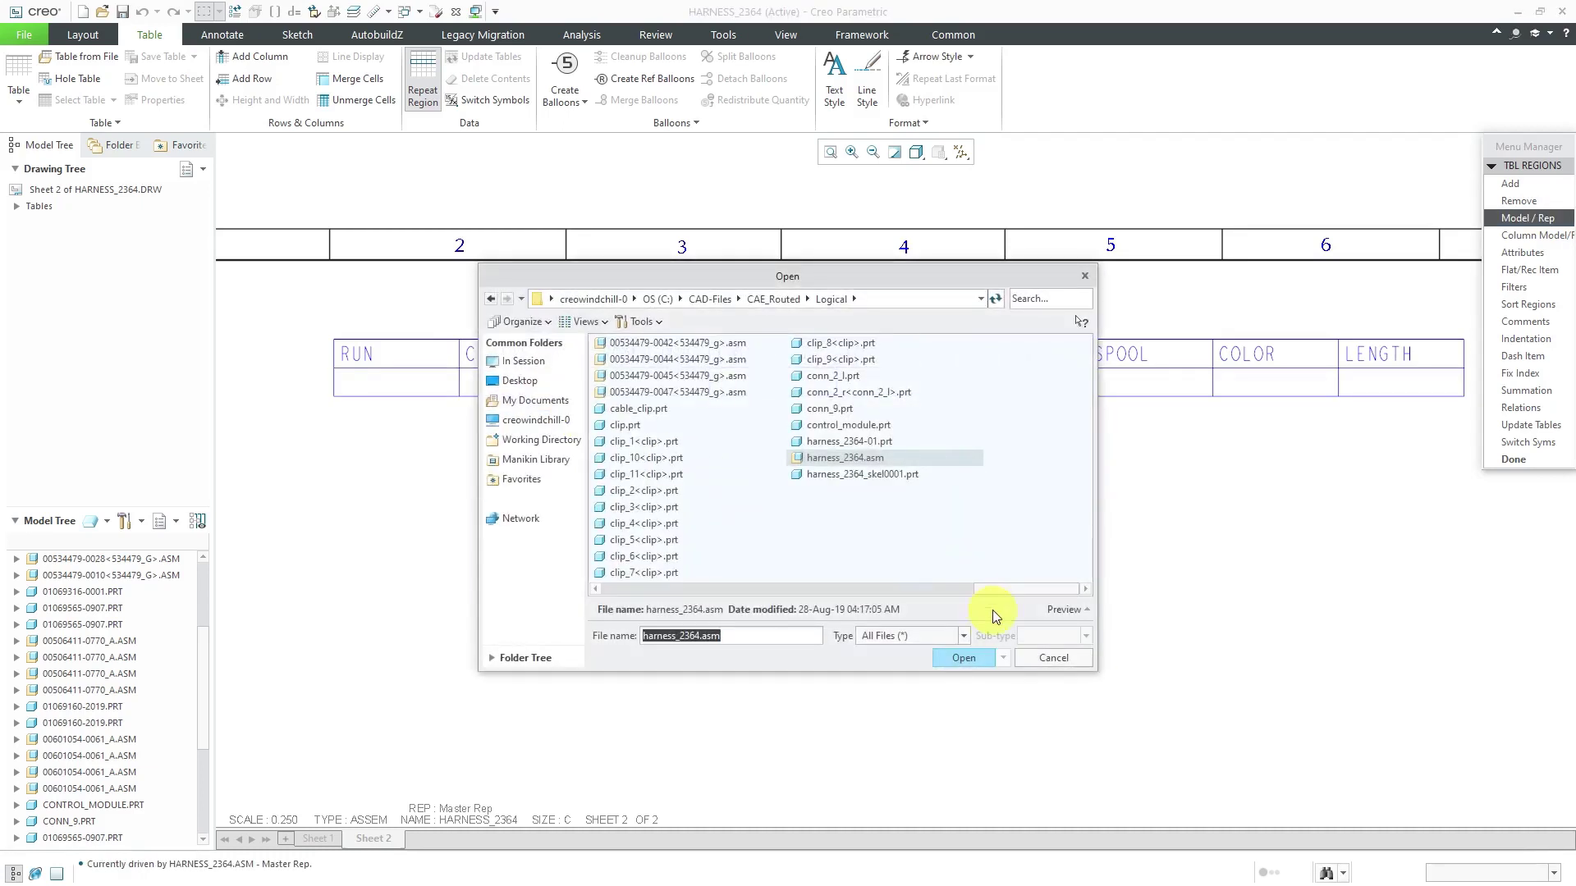
{"action": "left_click", "coordinate": [943, 639]}
{"action": "left_click", "coordinate": [929, 663]}
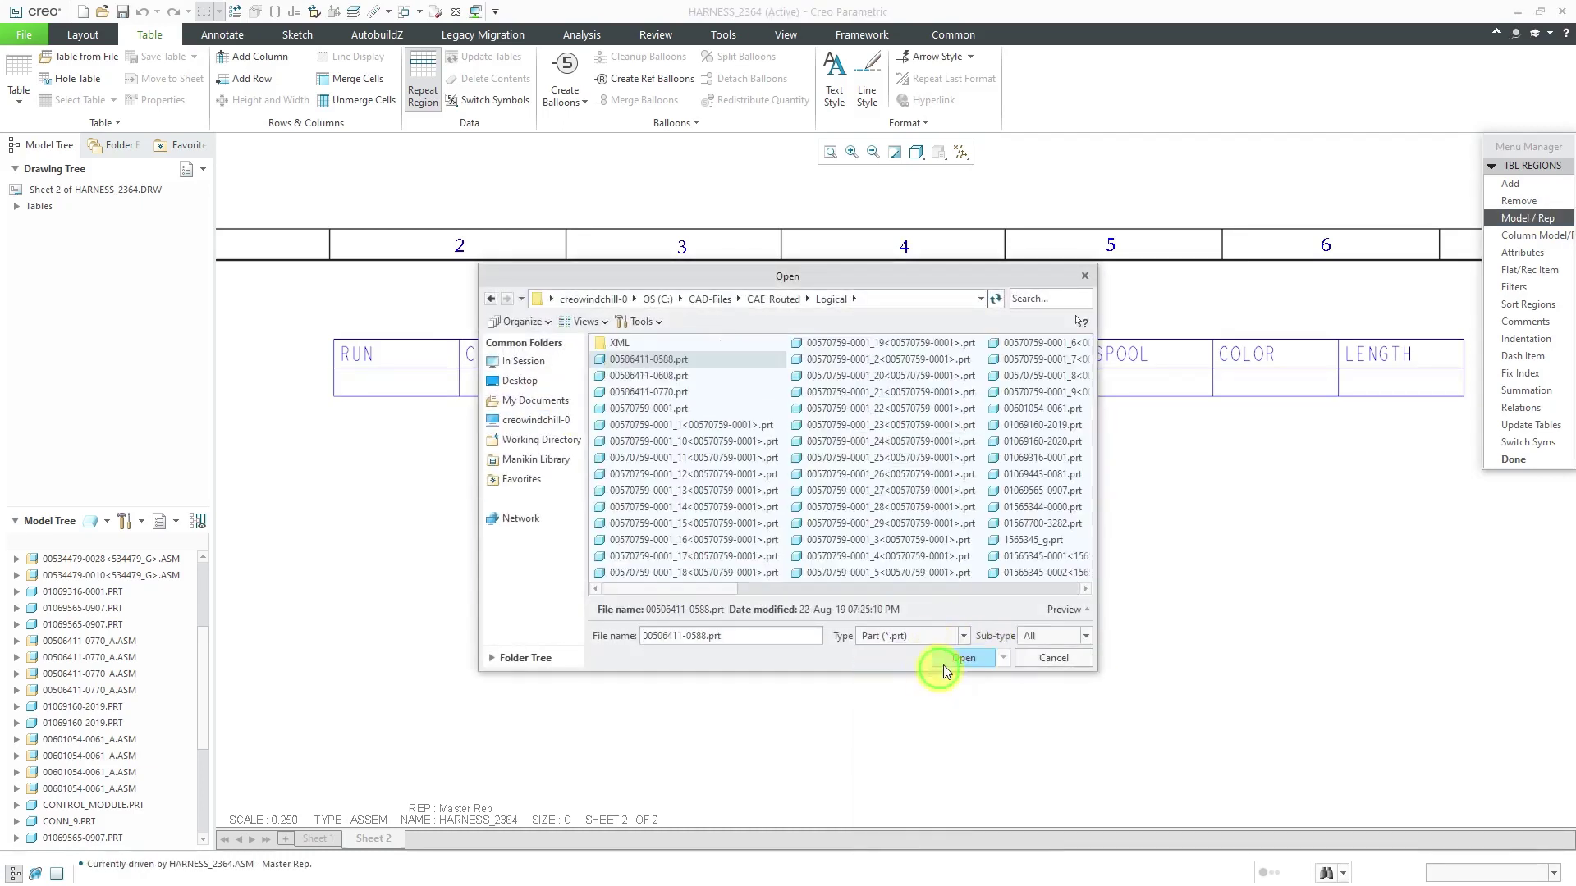
{"action": "left_click", "coordinate": [1043, 640]}
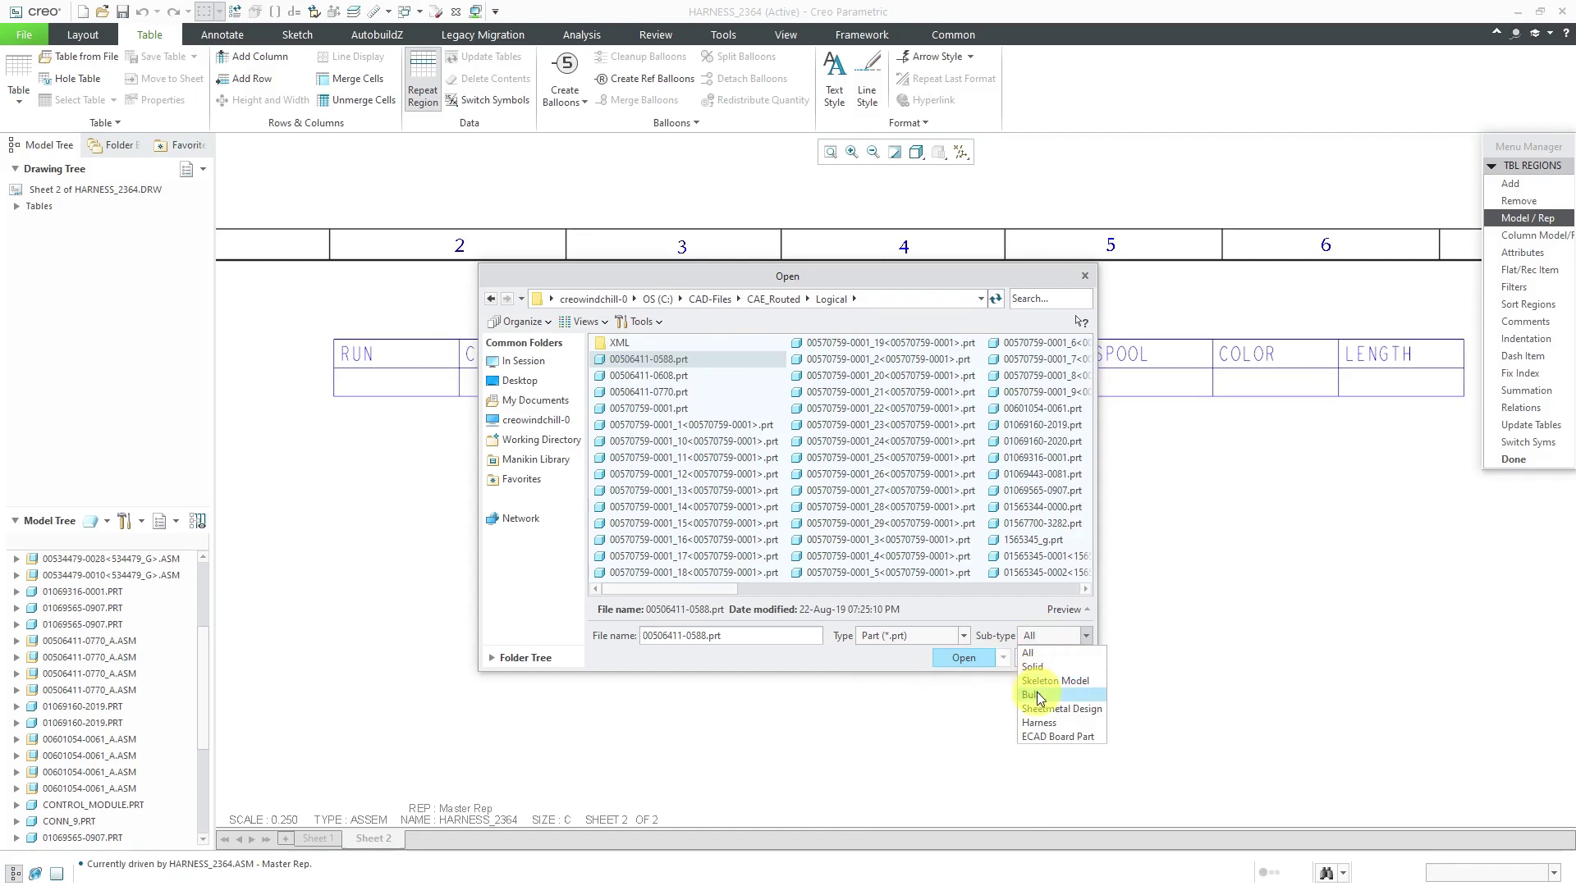
{"action": "left_click", "coordinate": [1040, 722]}
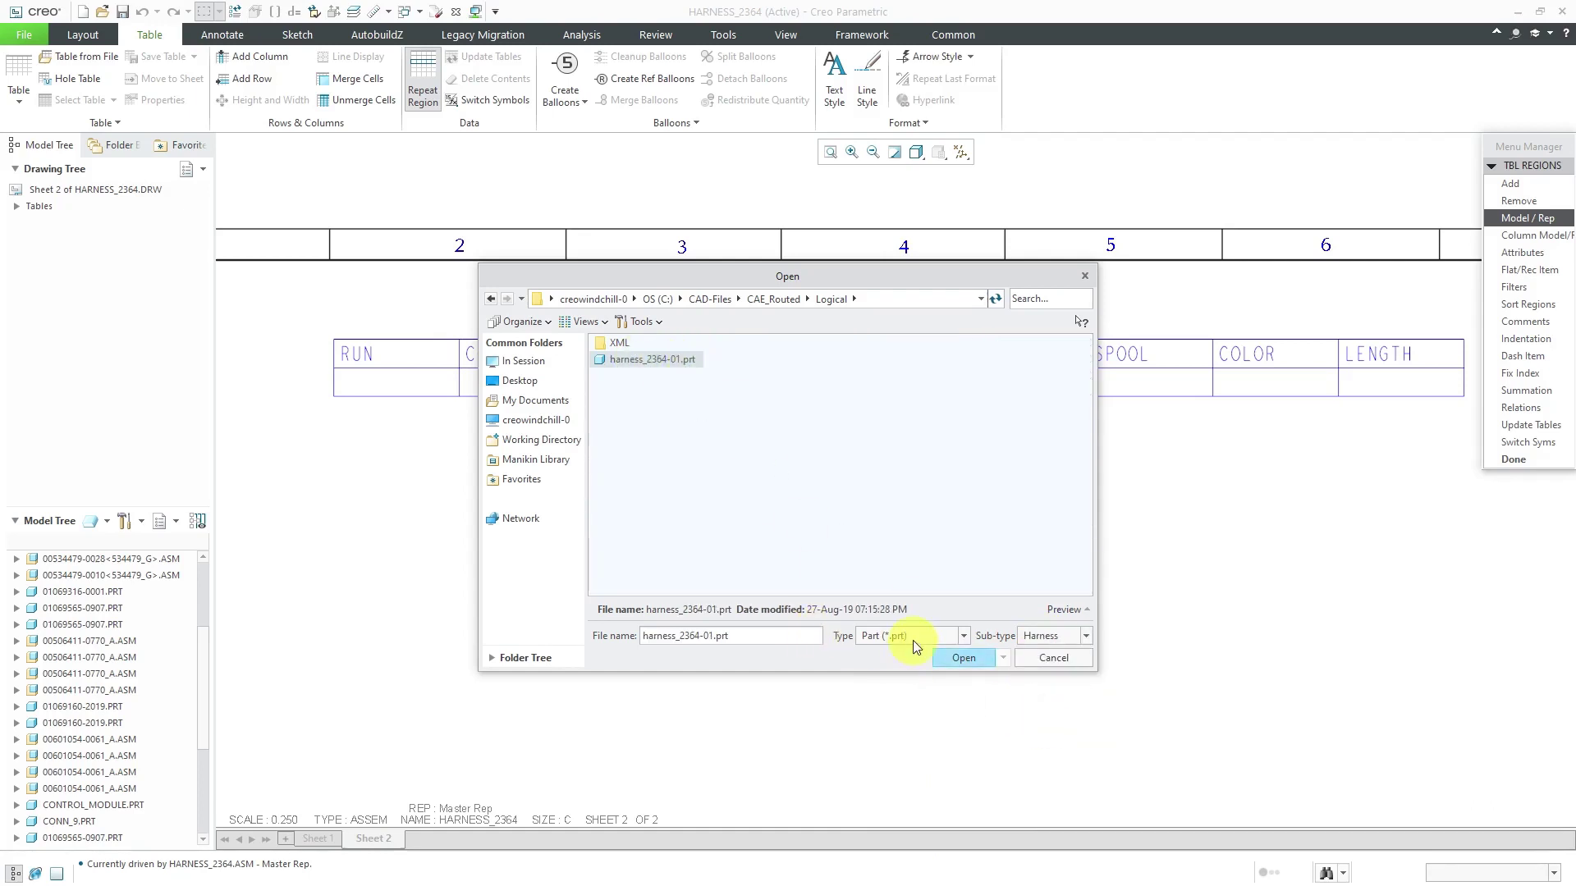
{"action": "left_click", "coordinate": [962, 658]}
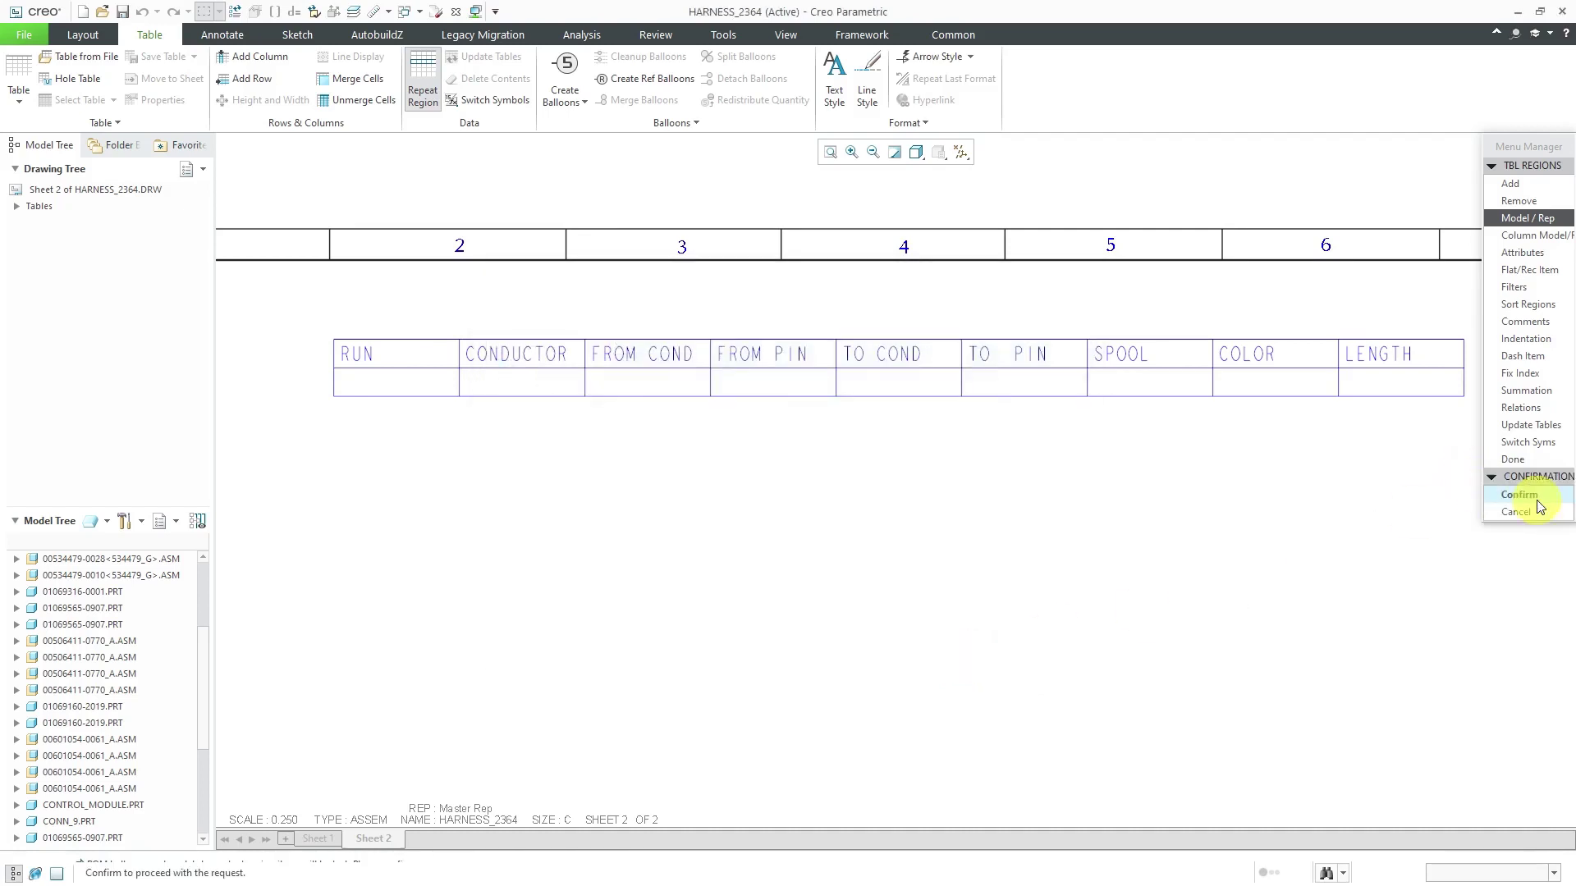
{"action": "left_click", "coordinate": [1514, 493]}
{"action": "scroll", "coordinate": [686, 214], "scroll_direction": "up", "scroll_amount": 2}
{"action": "left_click", "coordinate": [1162, 478]}
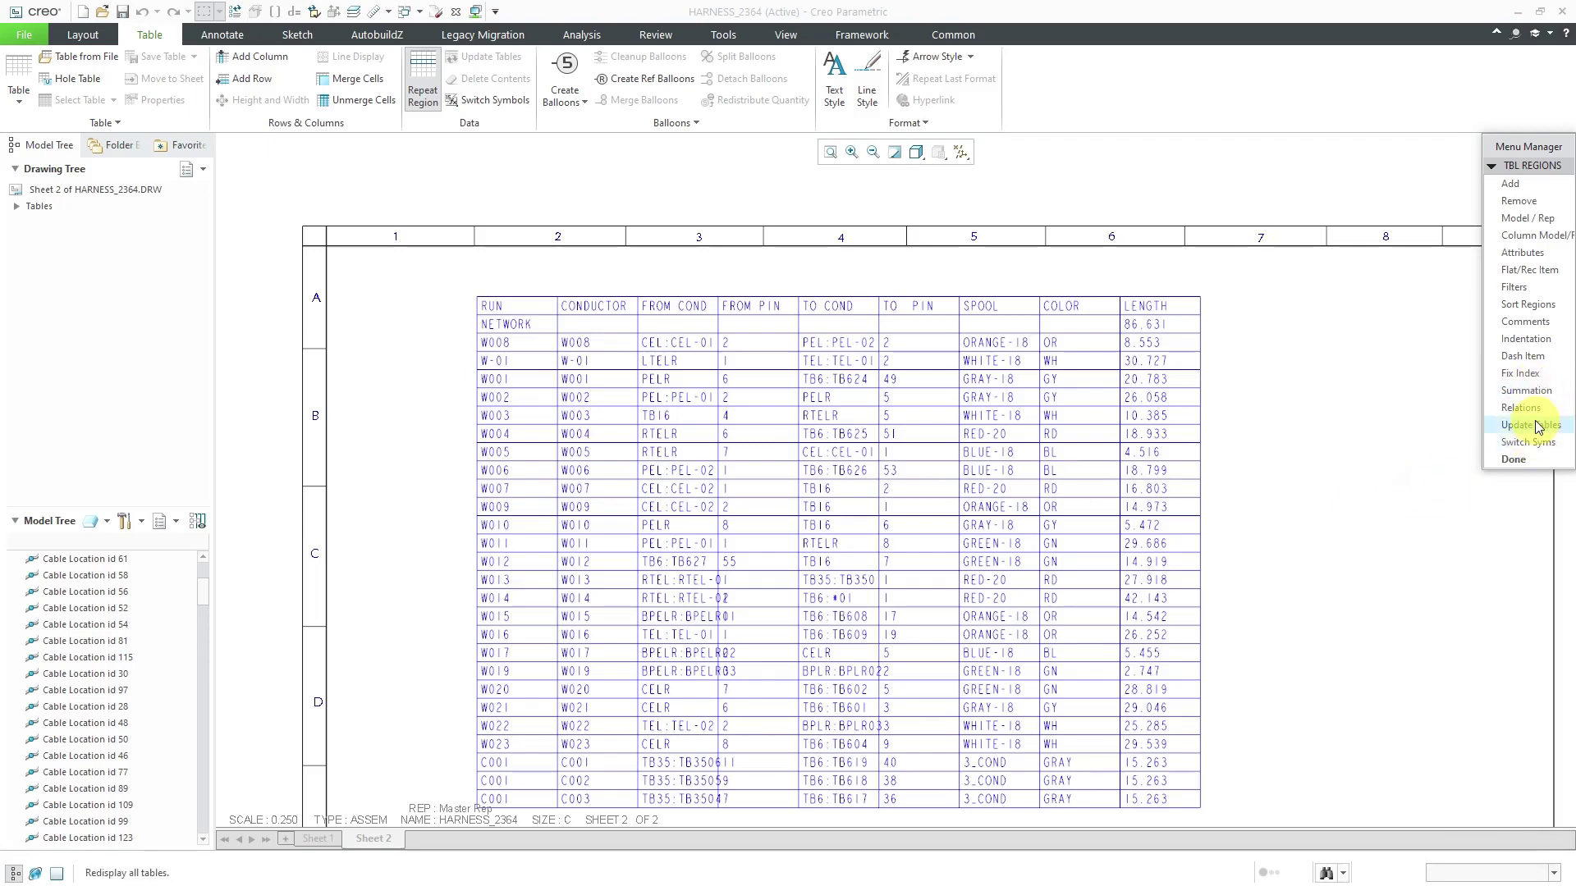
Add the rule filter &HARN.RUN.NAME != NETWORK to the wire run list's repeat region and finish the region edits.
{"action": "left_click", "coordinate": [1535, 294]}
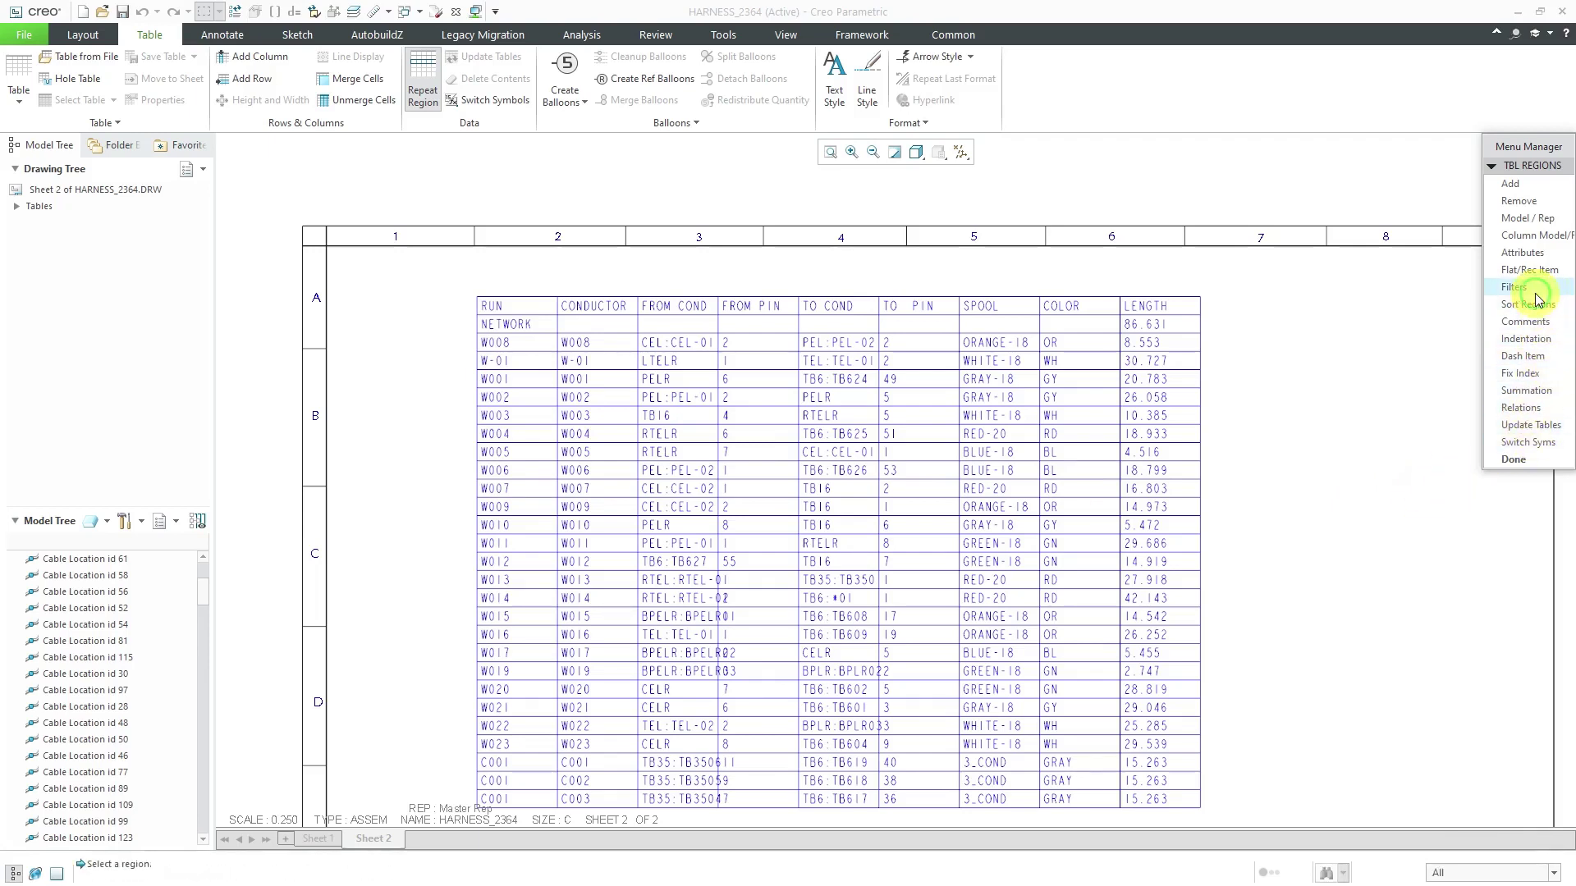
{"action": "left_click", "coordinate": [788, 506]}
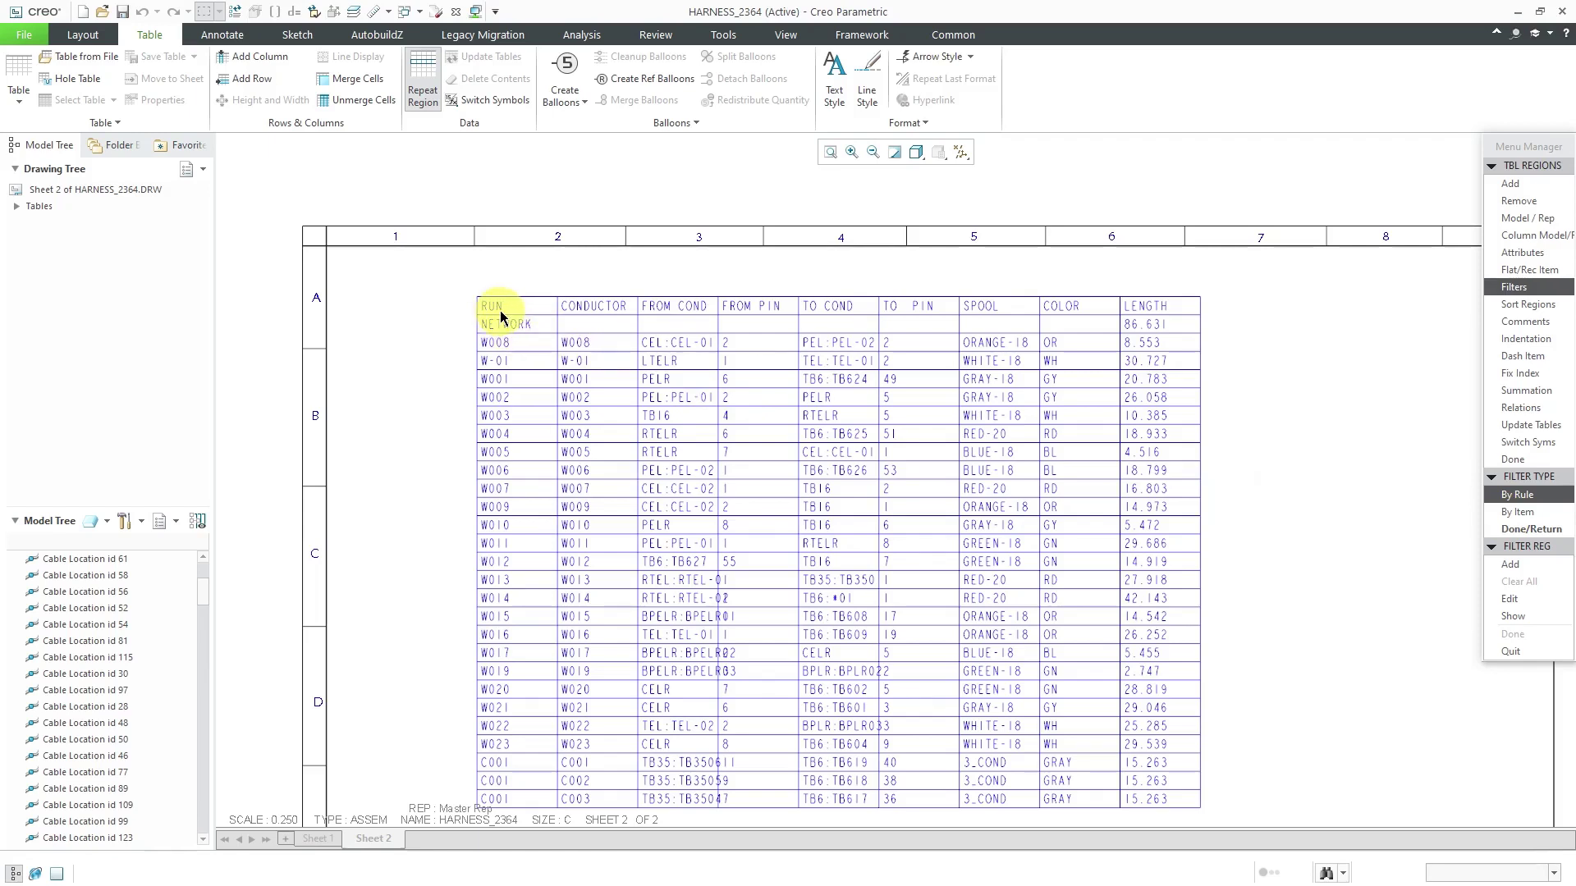
{"action": "left_click", "coordinate": [1531, 530]}
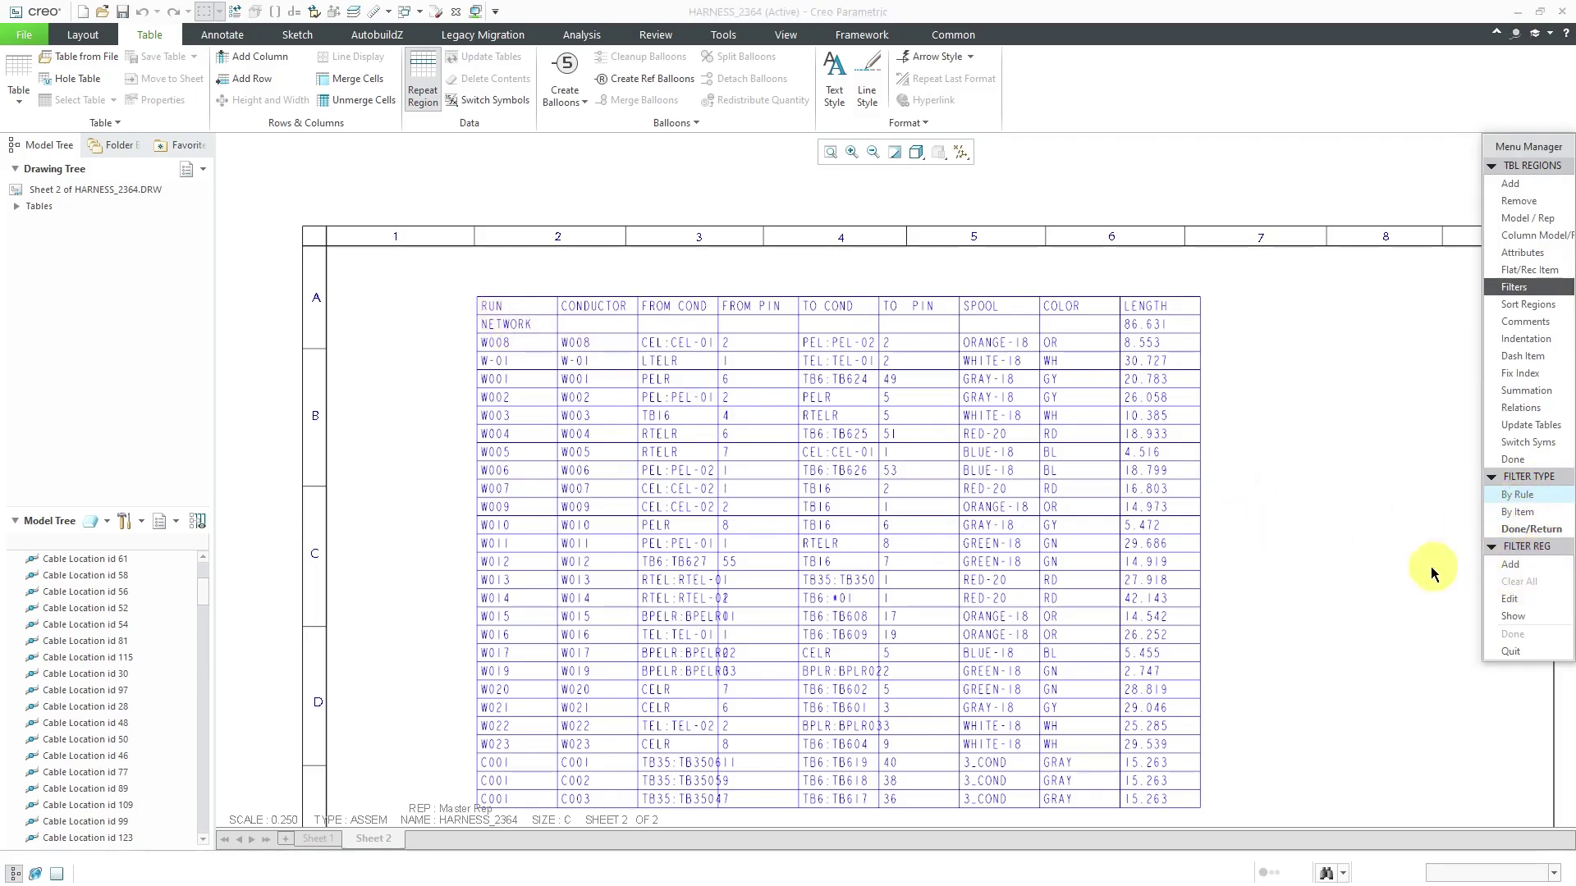
{"action": "left_click", "coordinate": [1512, 567]}
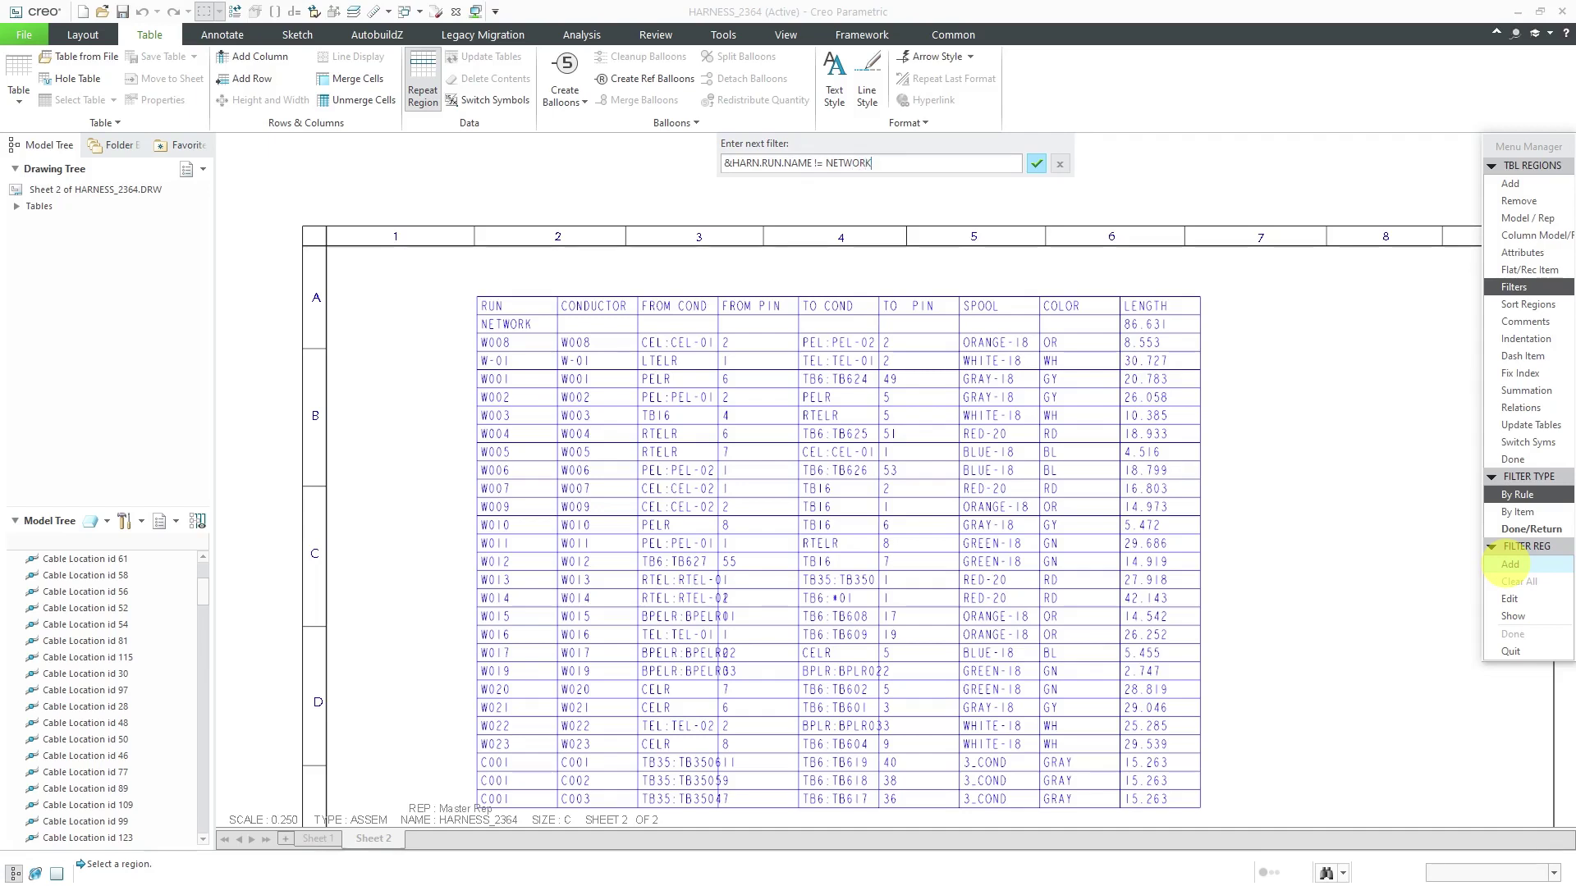
{"action": "key", "text": "Return"}
{"action": "key", "text": "Return"}
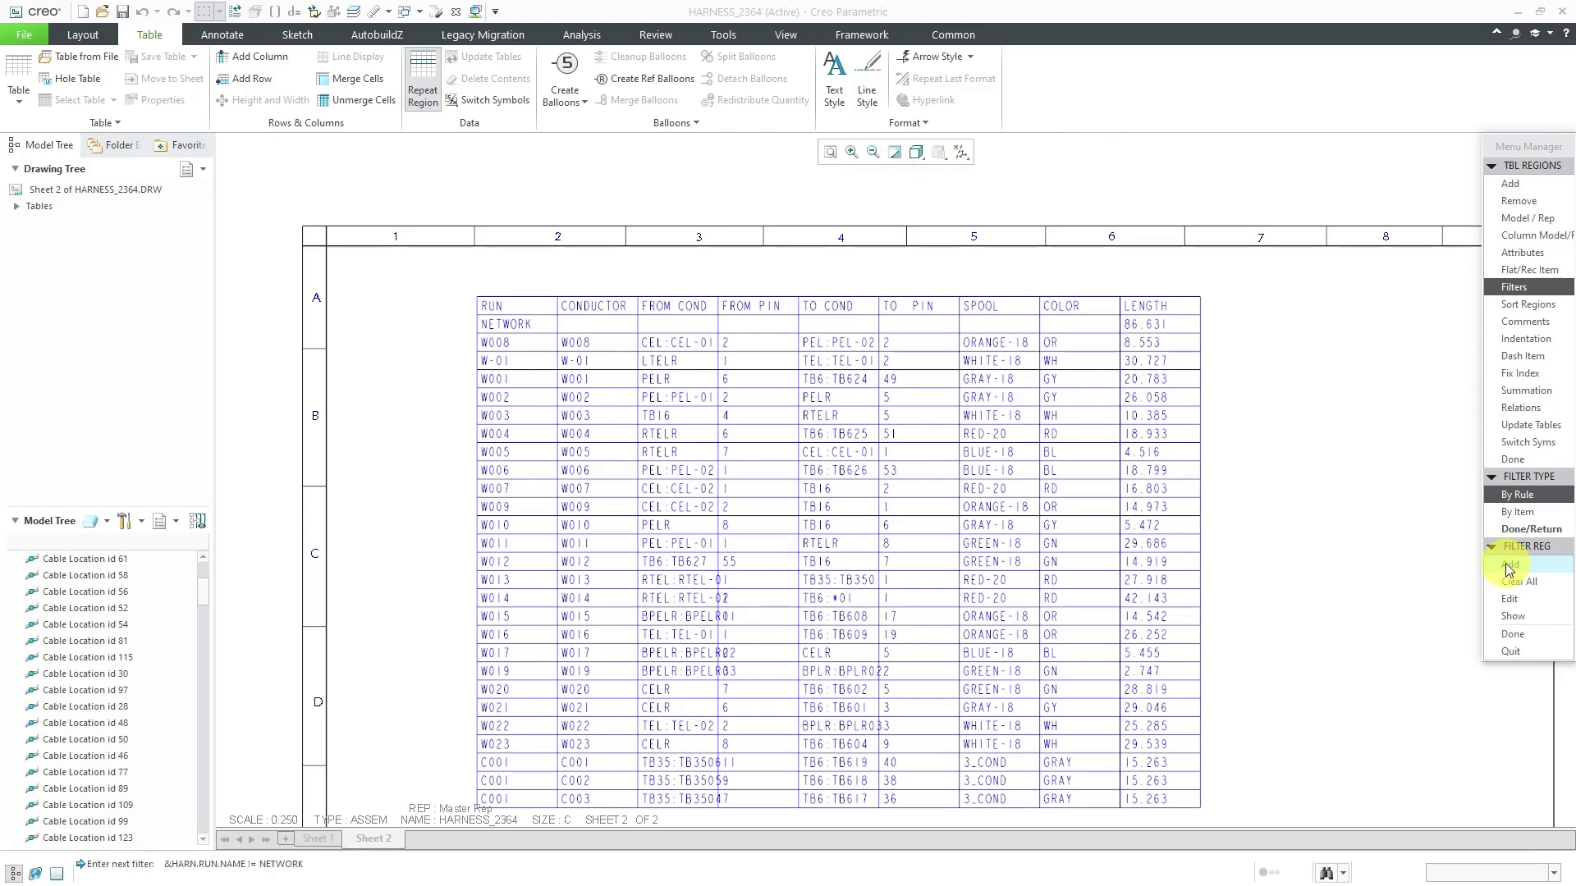
{"action": "left_click", "coordinate": [1552, 636]}
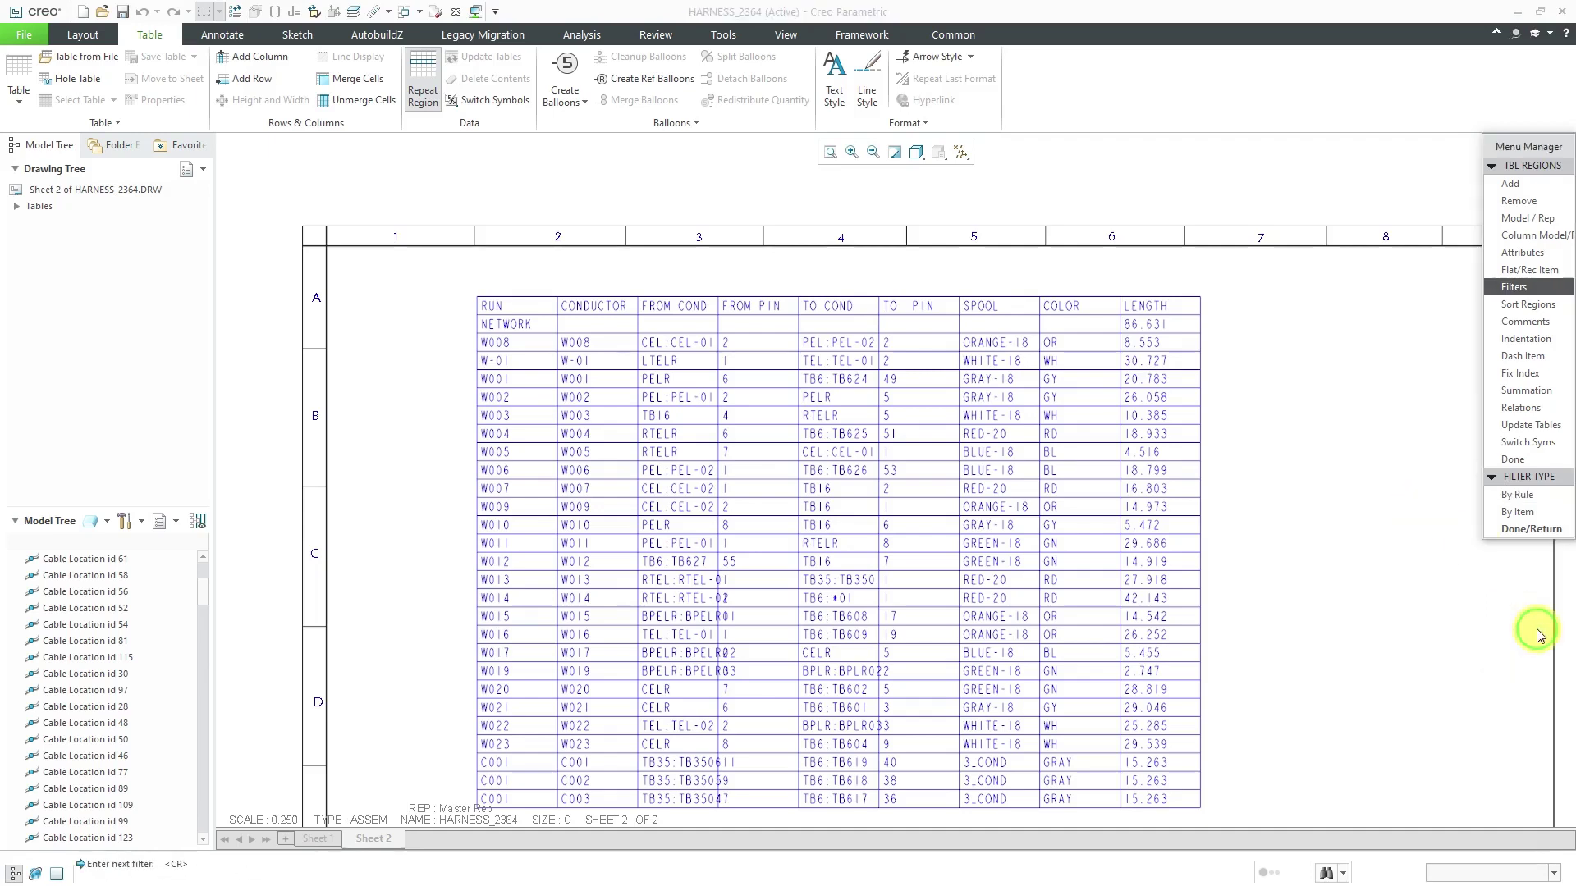
{"action": "left_click", "coordinate": [1531, 529]}
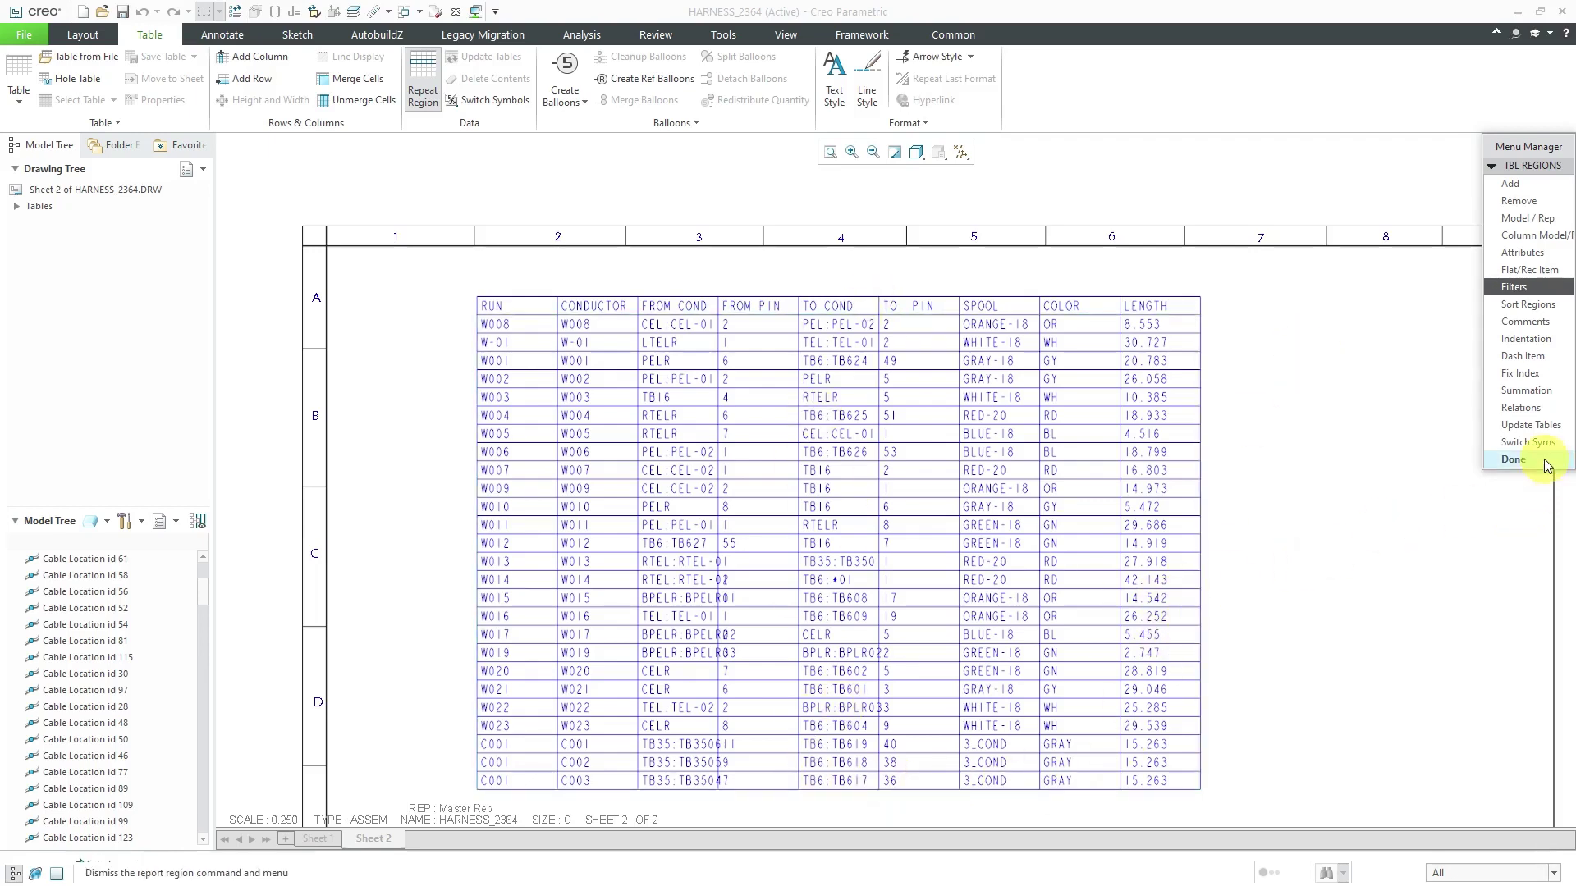
{"action": "left_click", "coordinate": [1518, 459]}
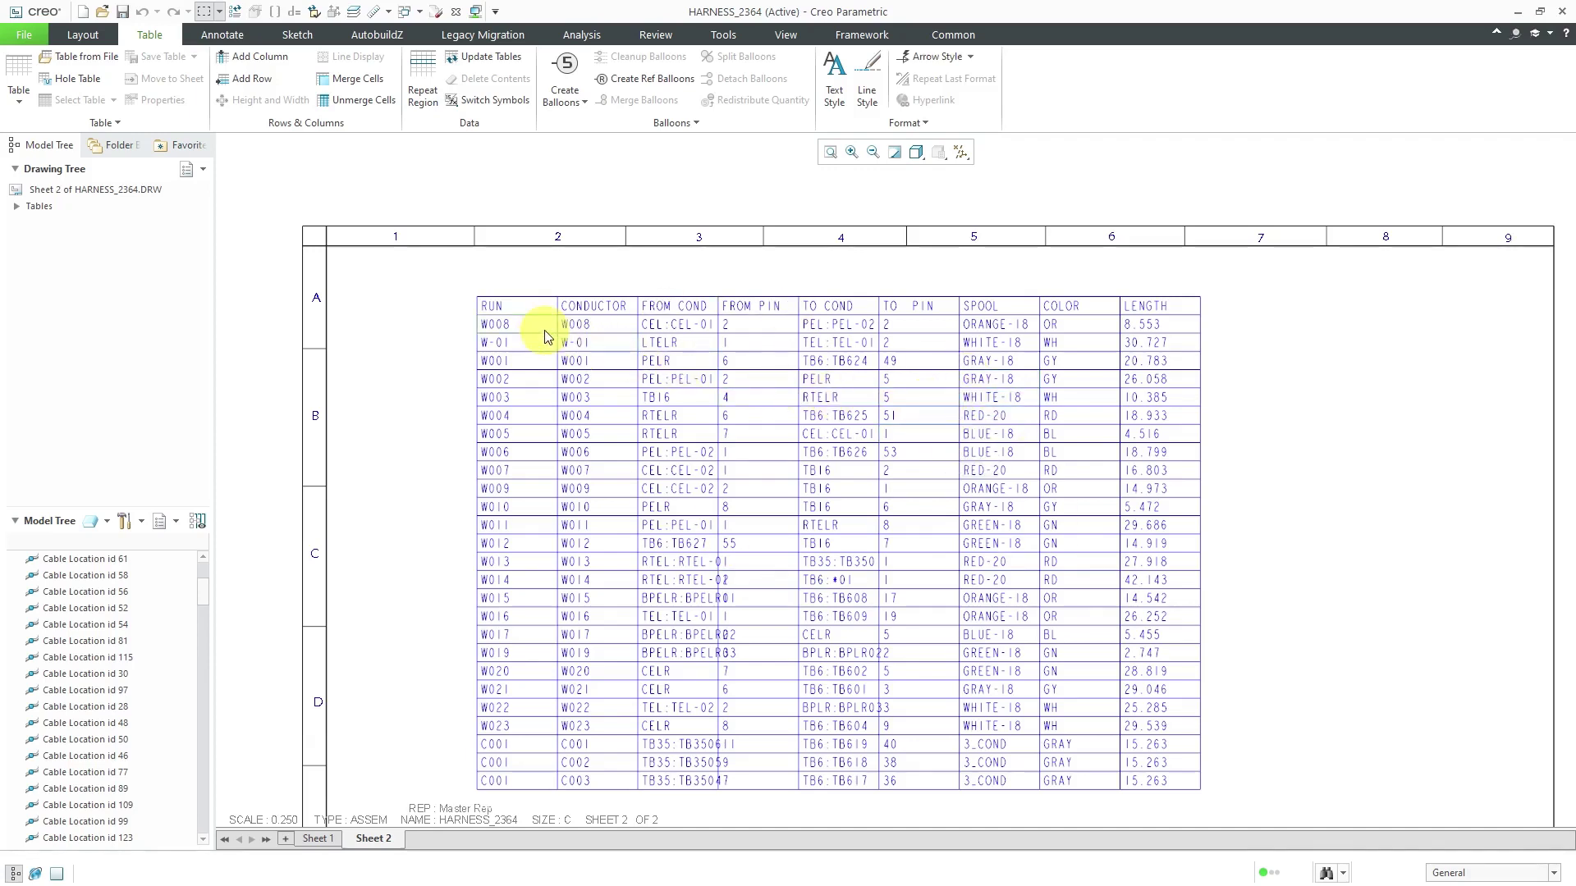
Select the whole wire run table and review the existing table files offered when saving it as a drawing table, without saving.
{"action": "left_click", "coordinate": [517, 325]}
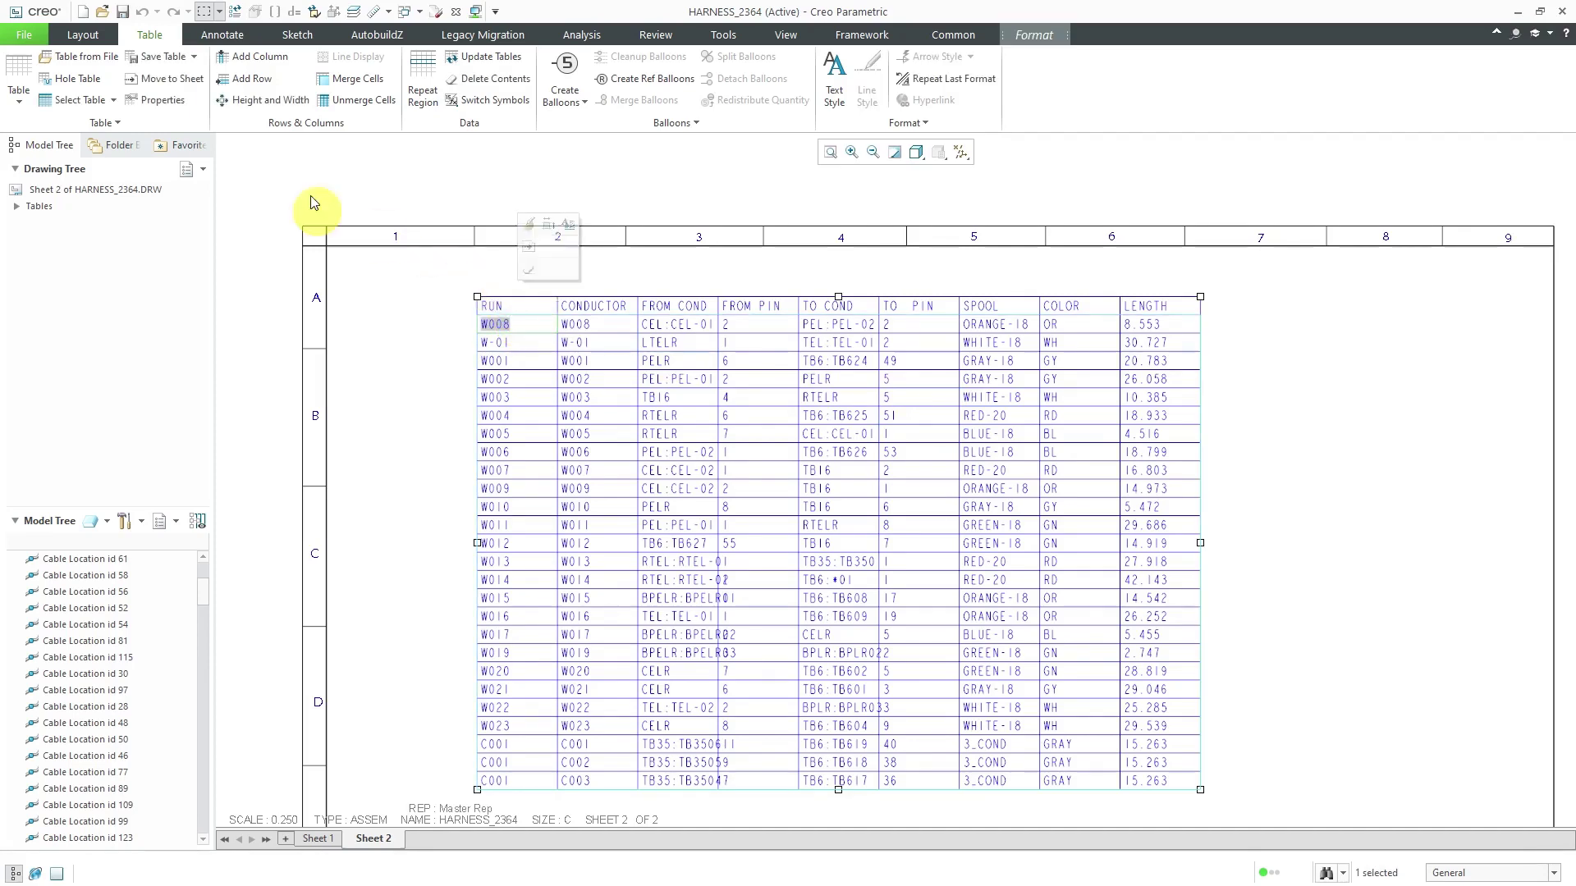
{"action": "left_click", "coordinate": [80, 99]}
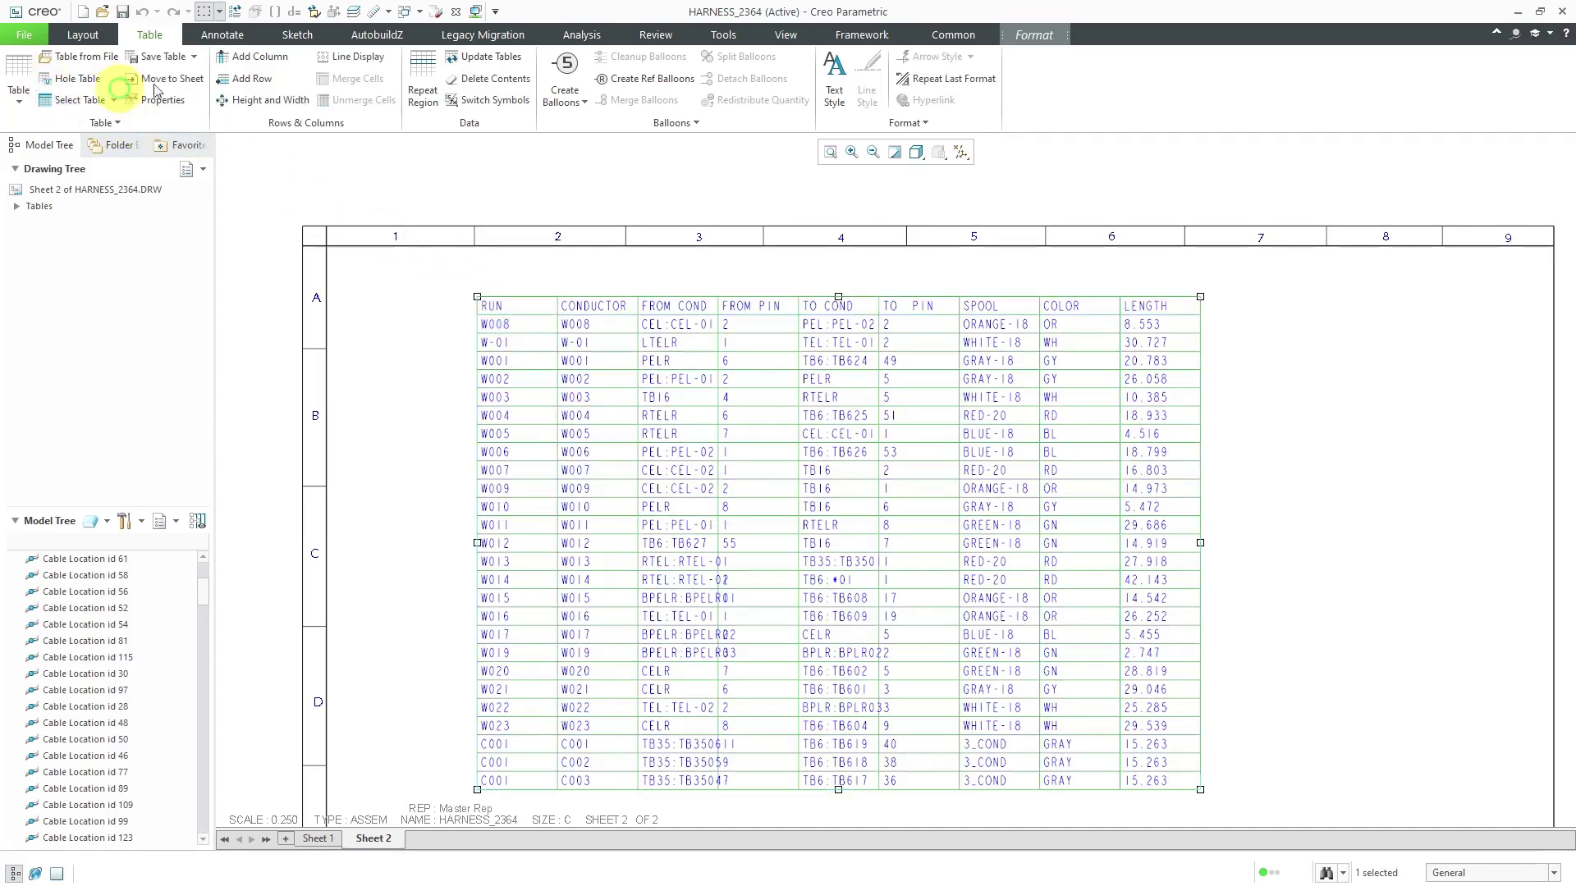
{"action": "left_click", "coordinate": [194, 57]}
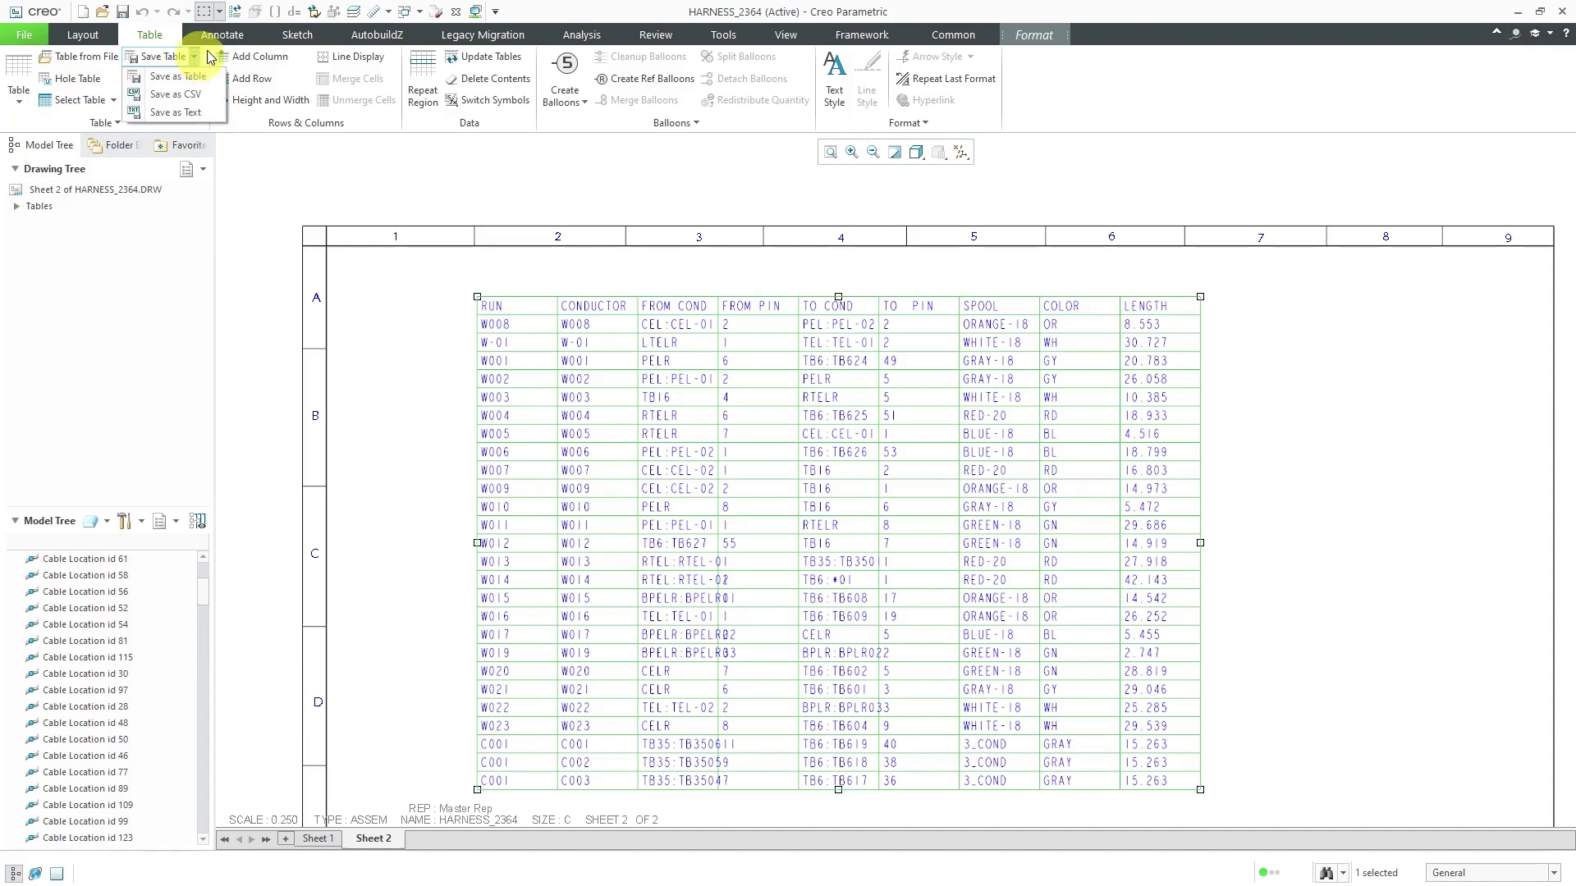
{"action": "left_click", "coordinate": [198, 81]}
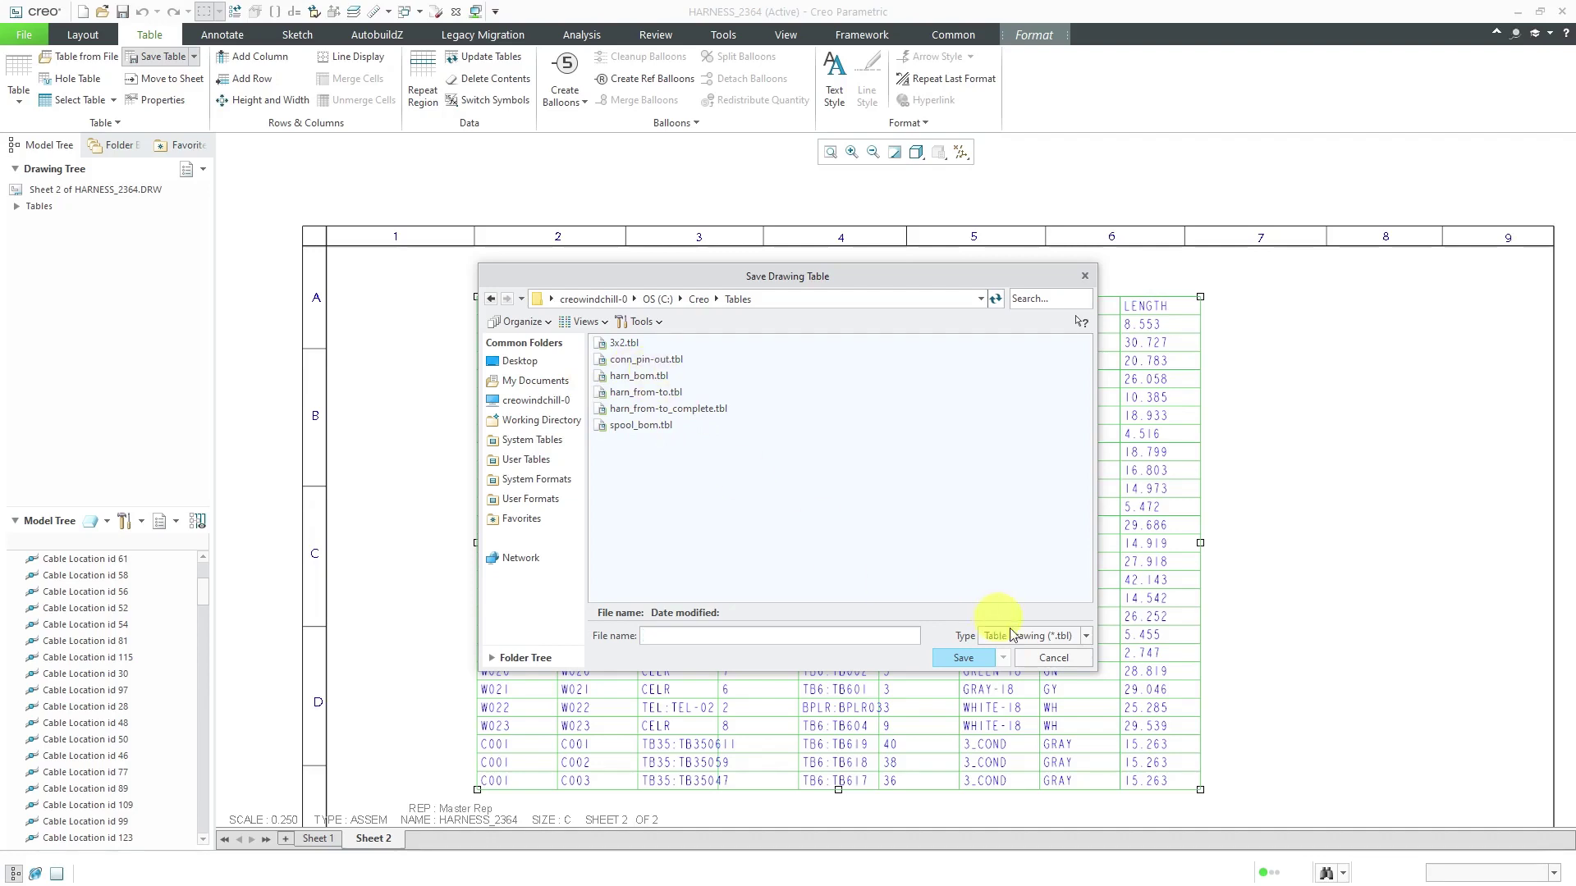
{"action": "left_click", "coordinate": [1053, 657]}
{"action": "left_click", "coordinate": [418, 490]}
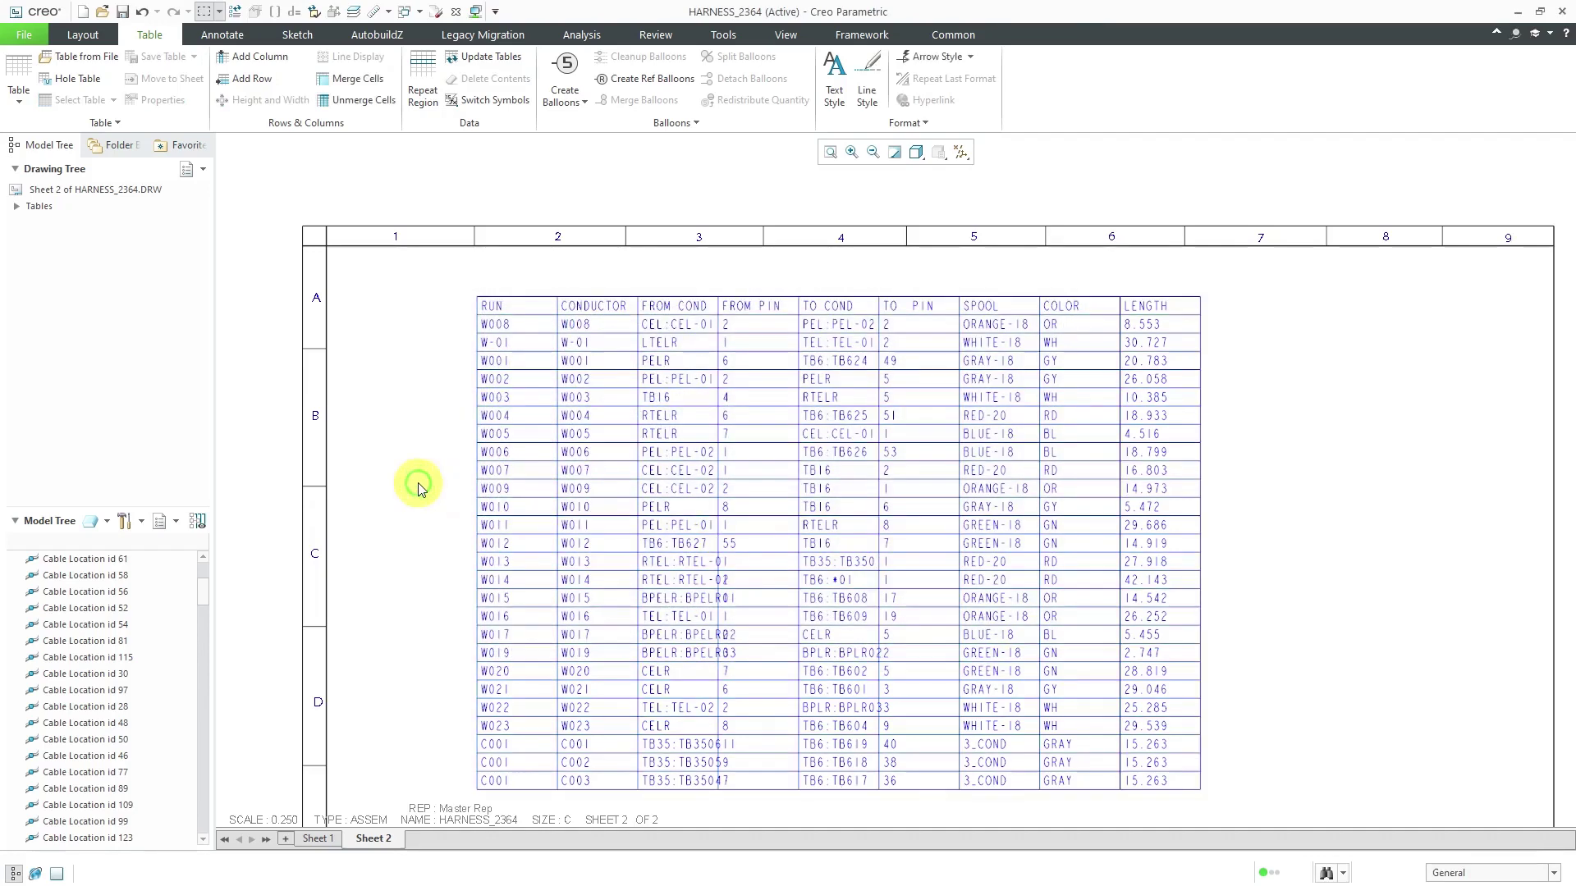
Delete the empty leftover table beside the drawing border on Sheet 1.
{"action": "scroll", "coordinate": [722, 295], "scroll_direction": "down", "scroll_amount": 1}
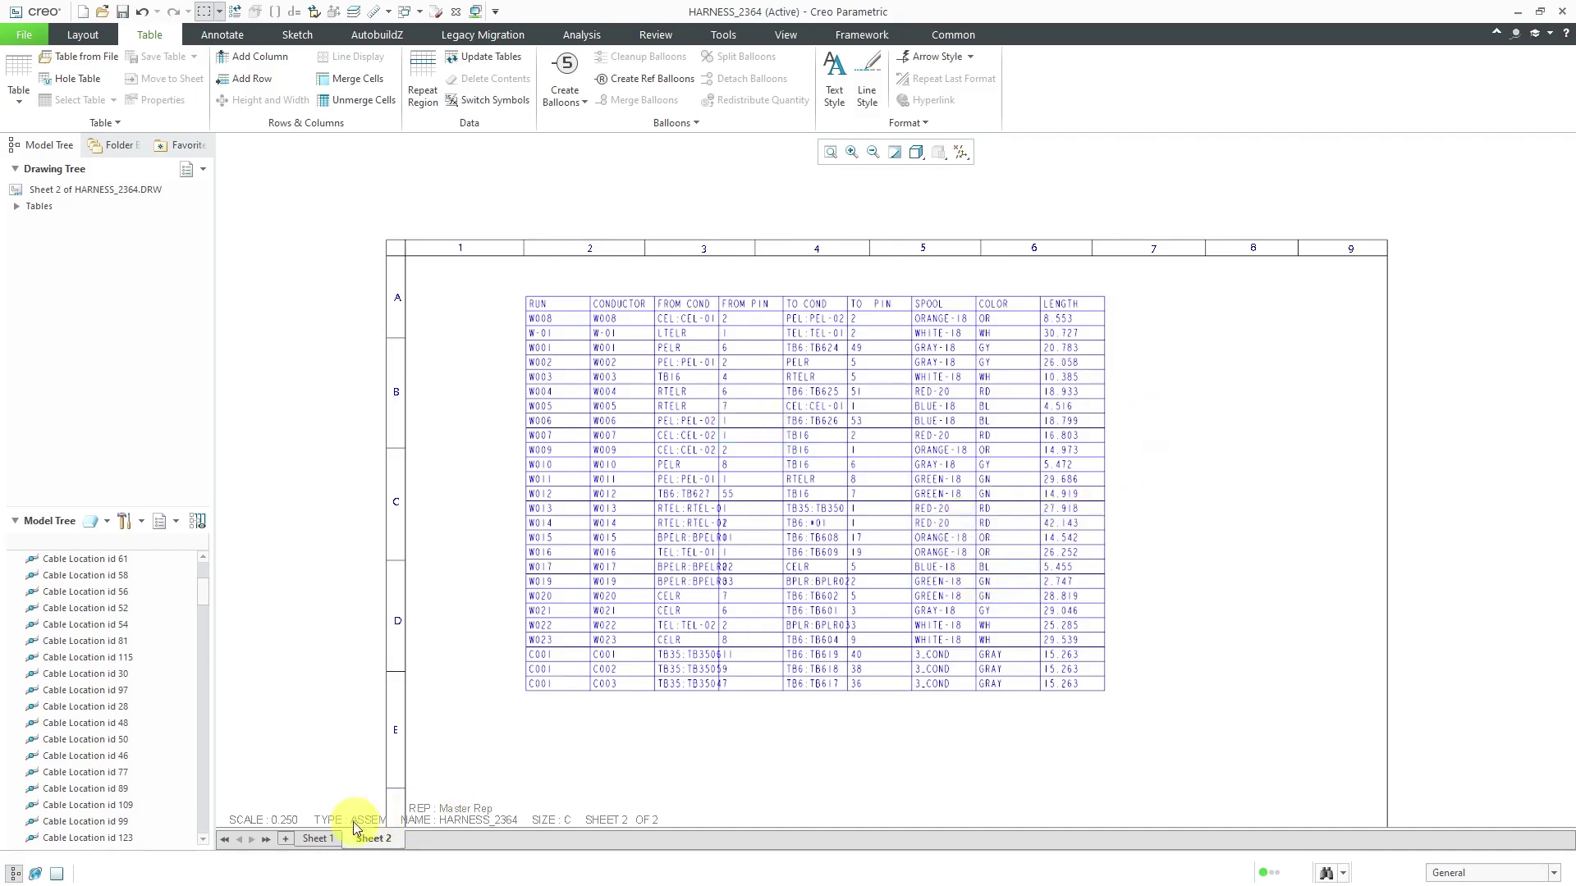
{"action": "left_click", "coordinate": [319, 838]}
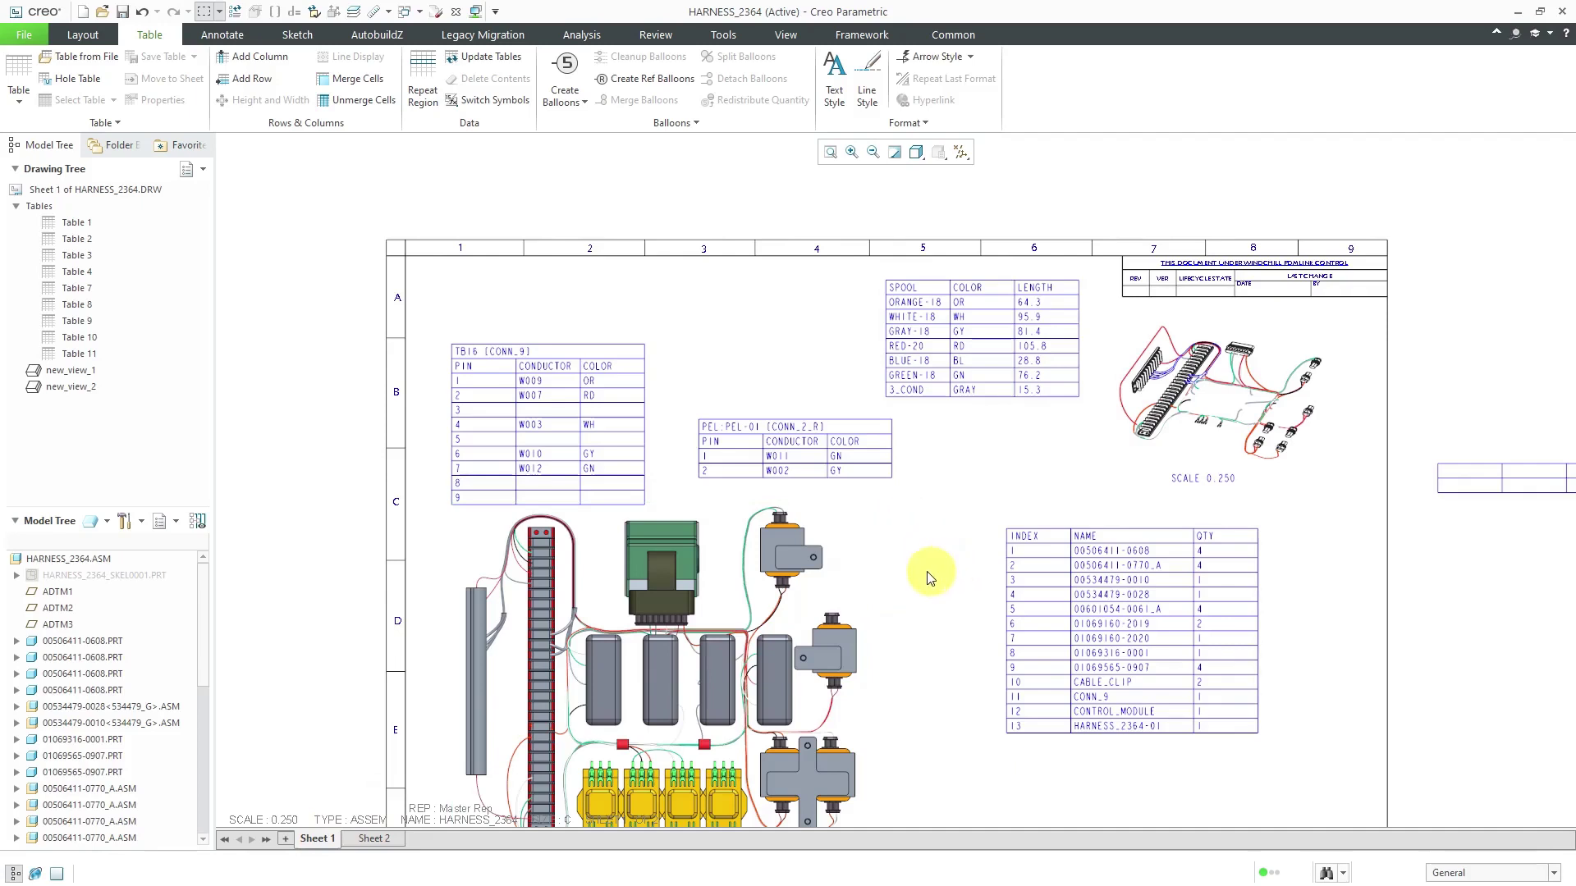
{"action": "left_click", "coordinate": [1450, 478]}
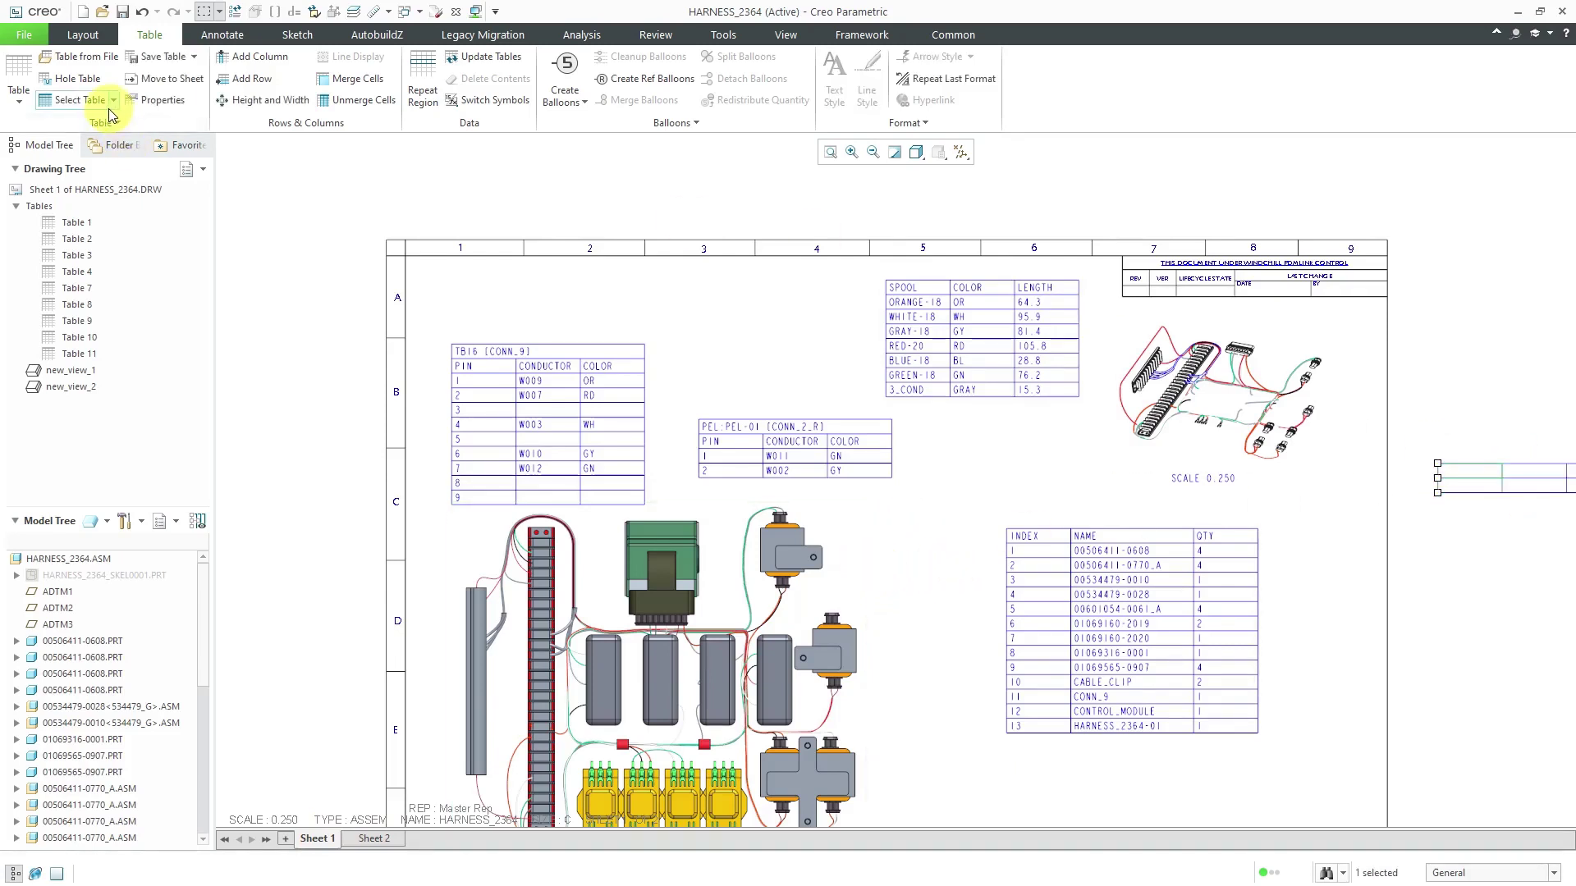
{"action": "right_click", "coordinate": [1430, 302]}
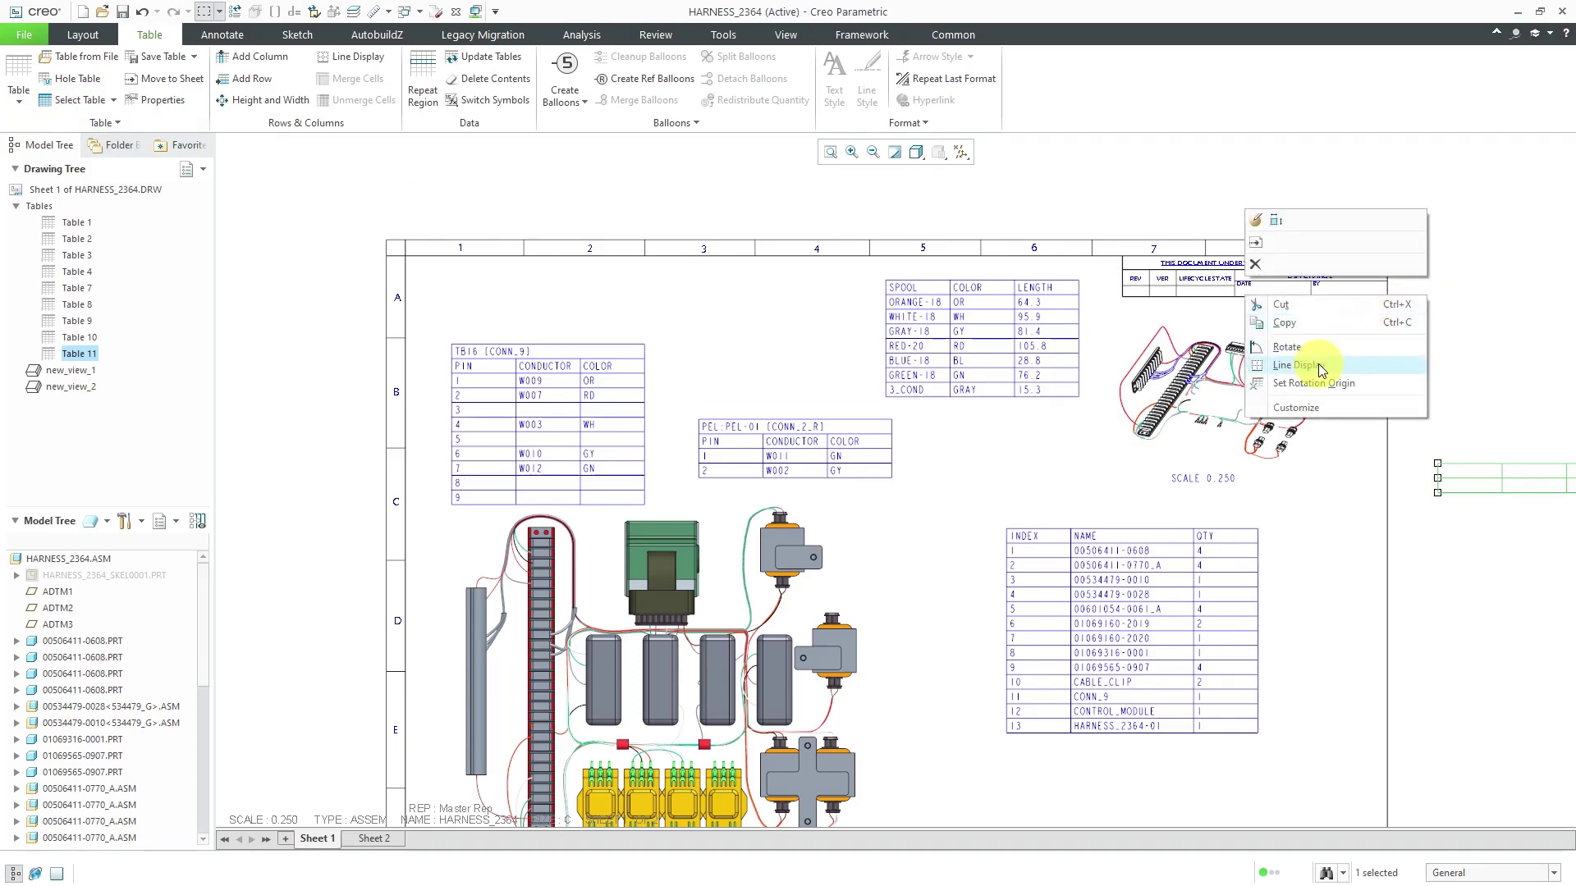
{"action": "left_click", "coordinate": [1278, 283]}
{"action": "key", "text": "Delete"}
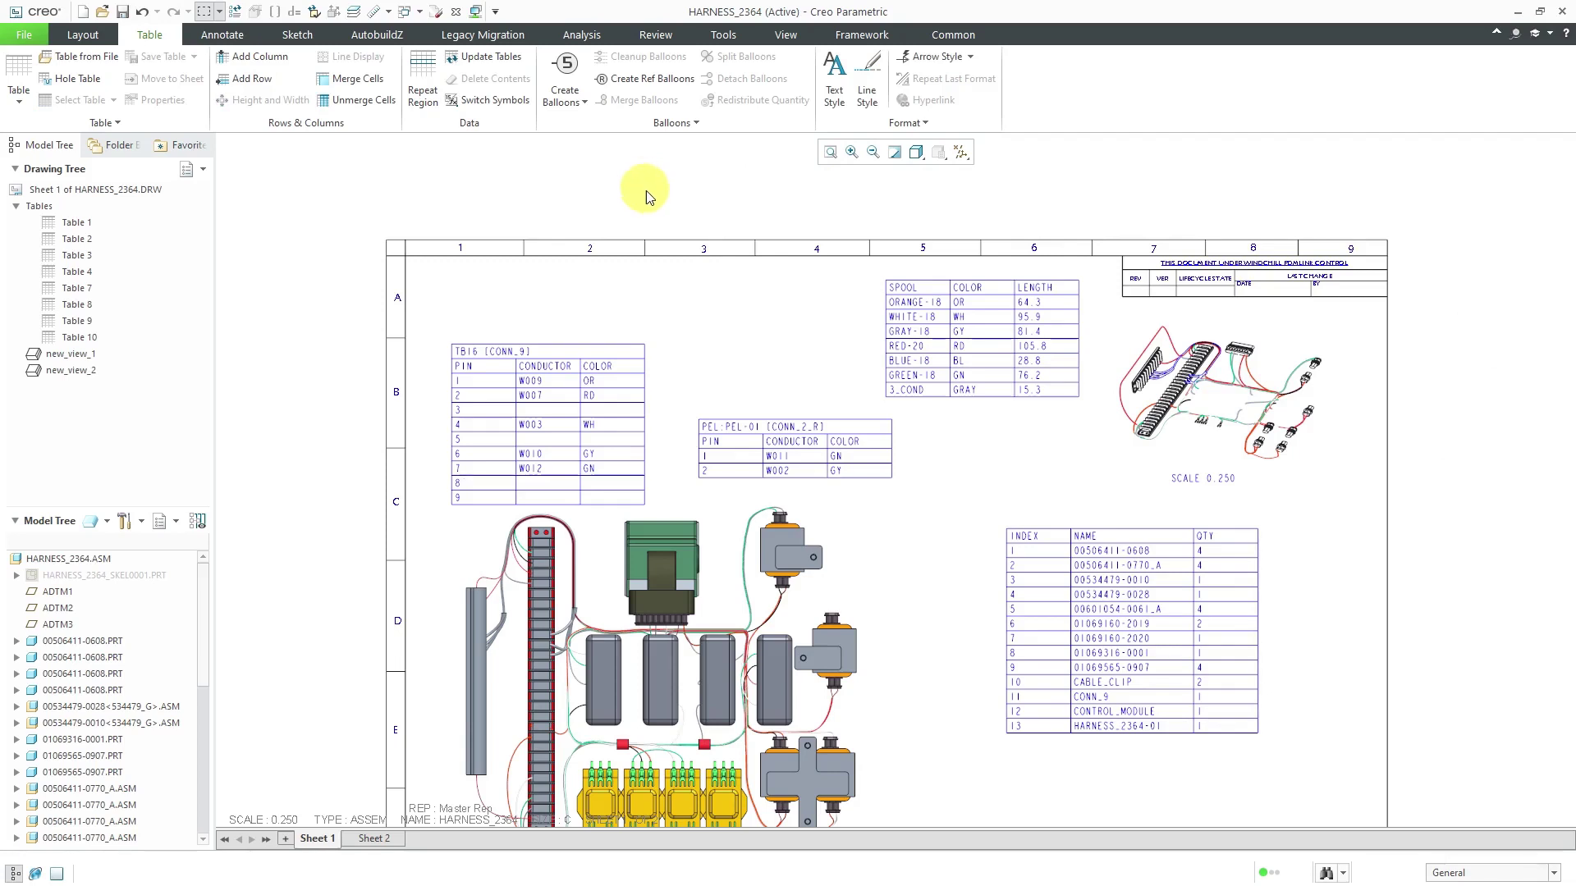
{"action": "middle_click_drag", "start_coordinate": [692, 232], "coordinate": [679, 169]}
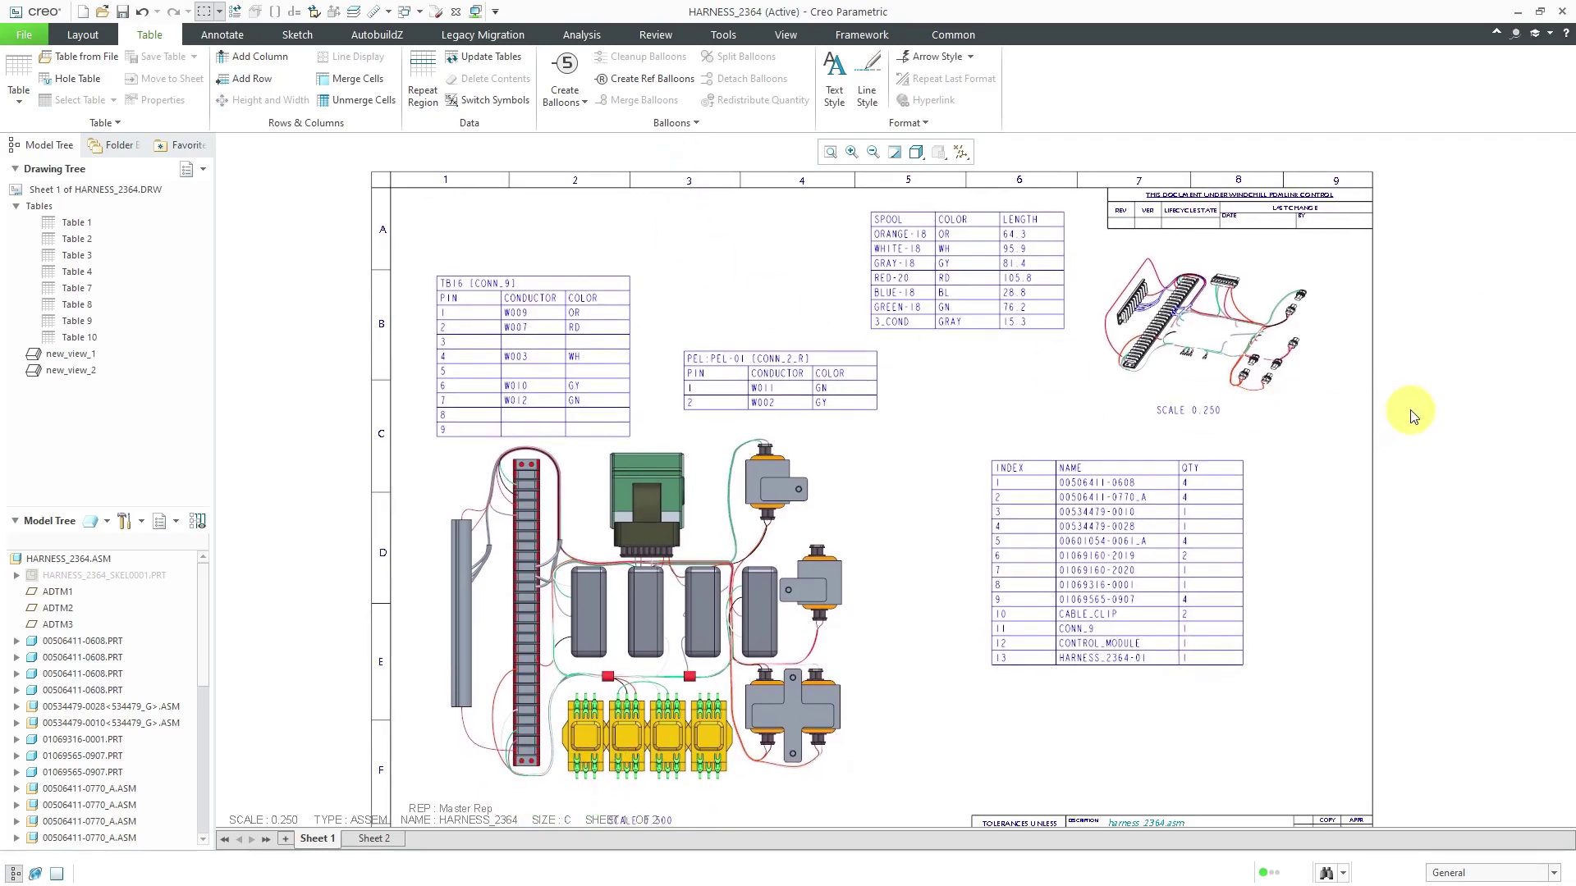